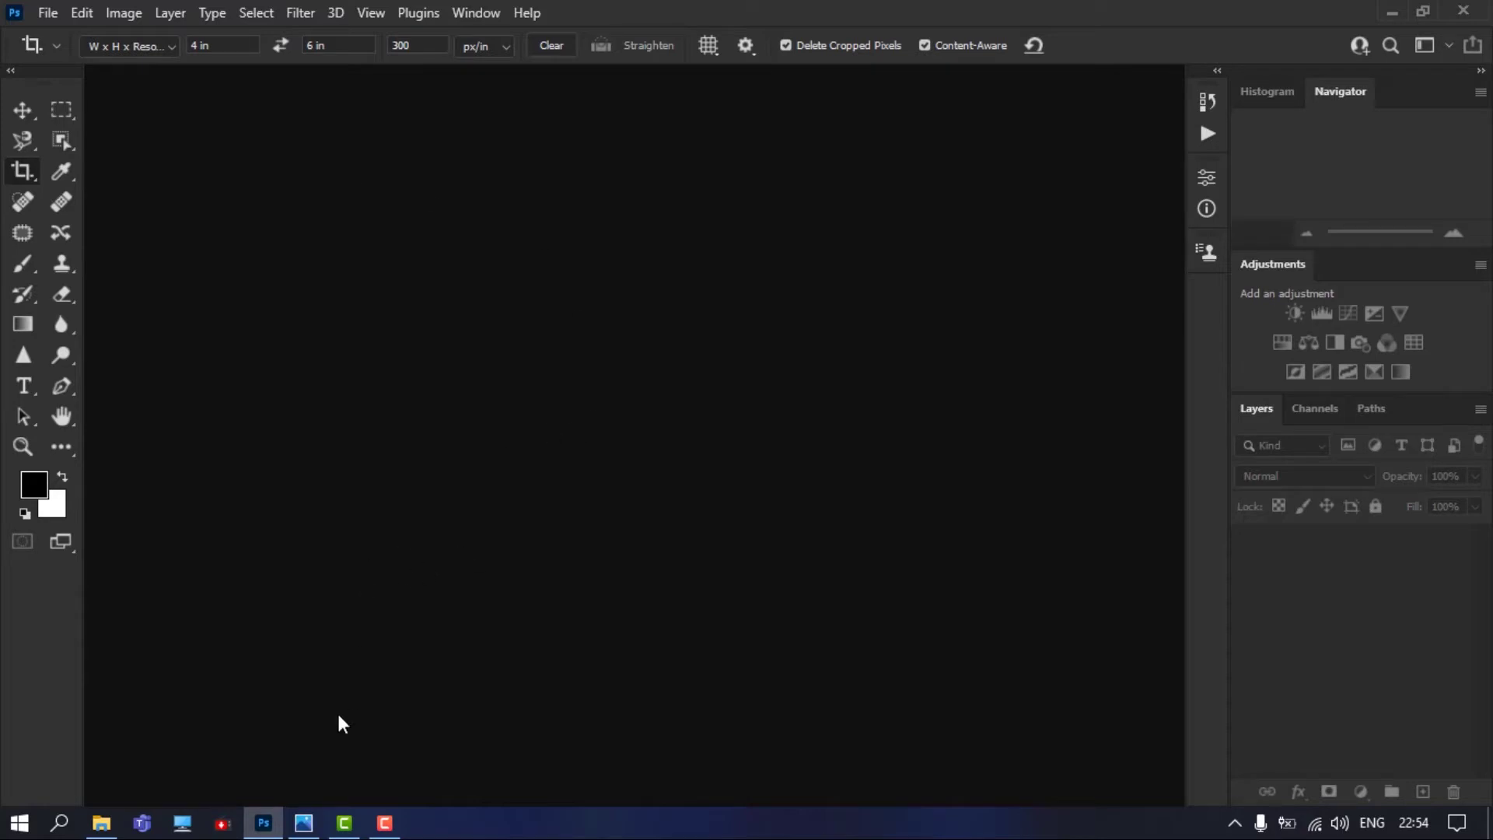
# Switch to the comment image in Photos, run dxdiag and examine the computer's system and display specifications before exiting the diagnostic tool
pyautogui.click(304, 824)
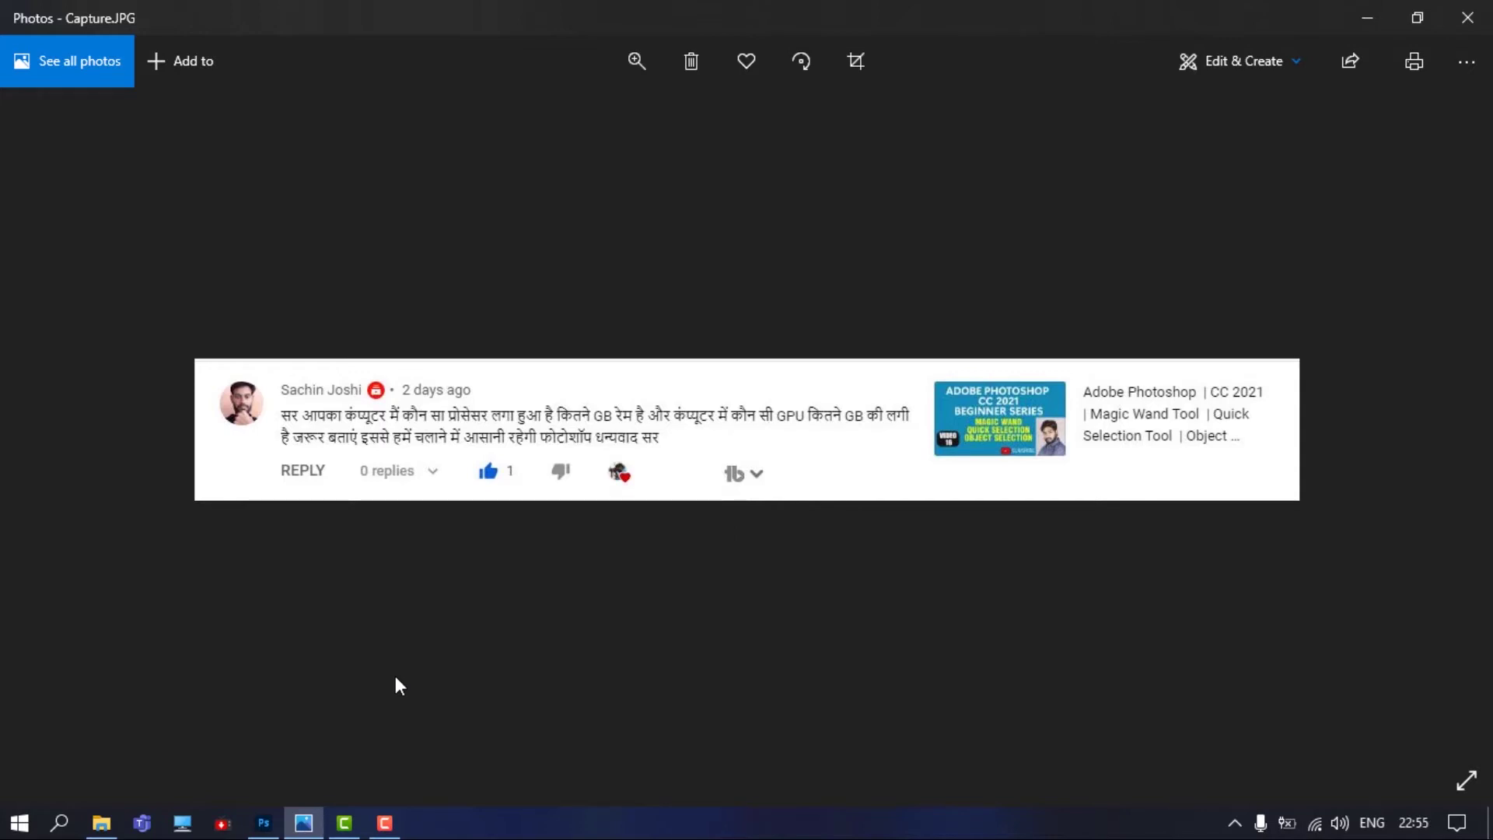
pyautogui.press('super+r')
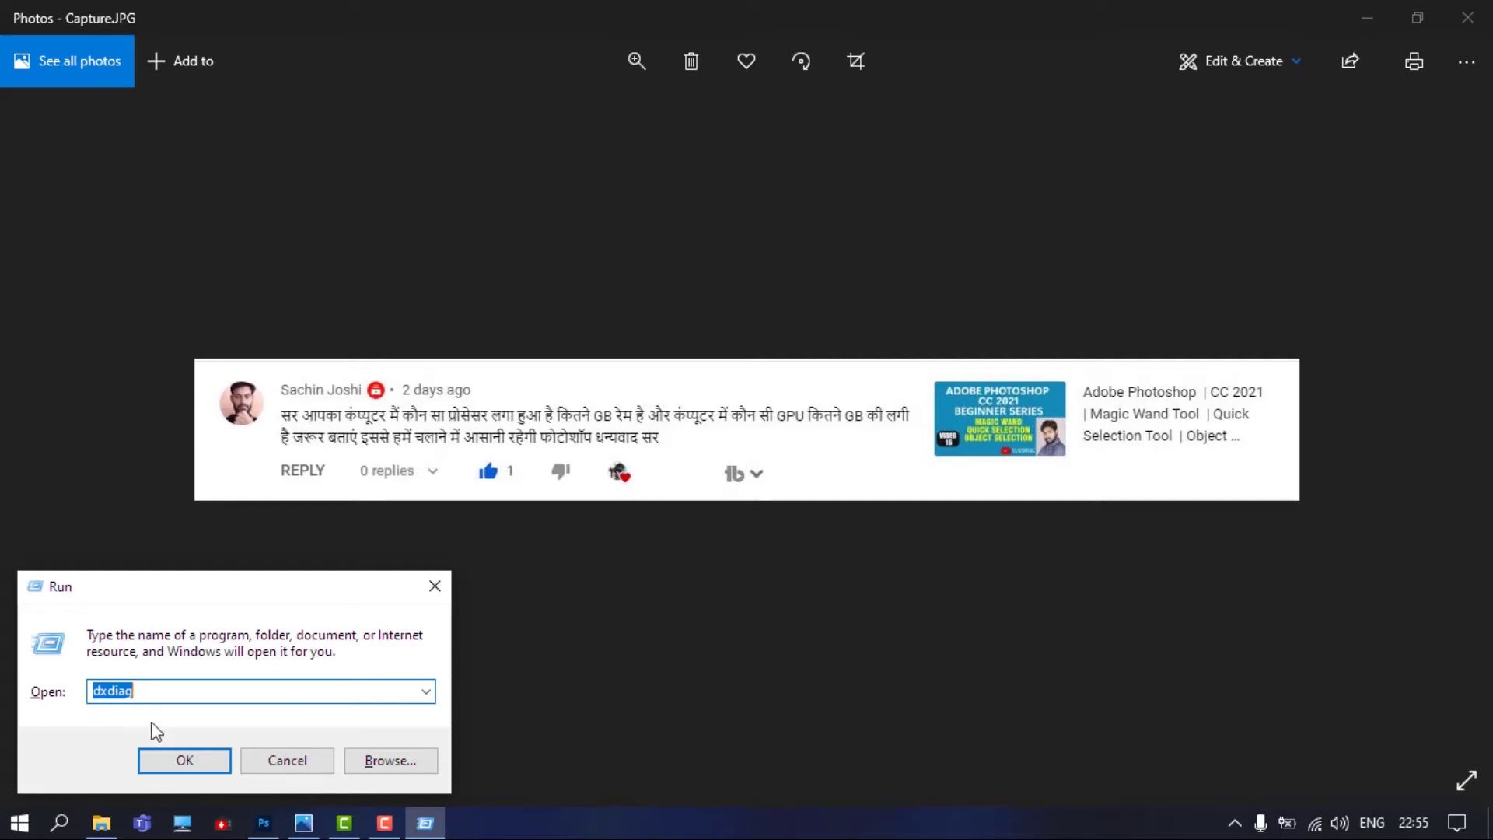
pyautogui.click(179, 761)
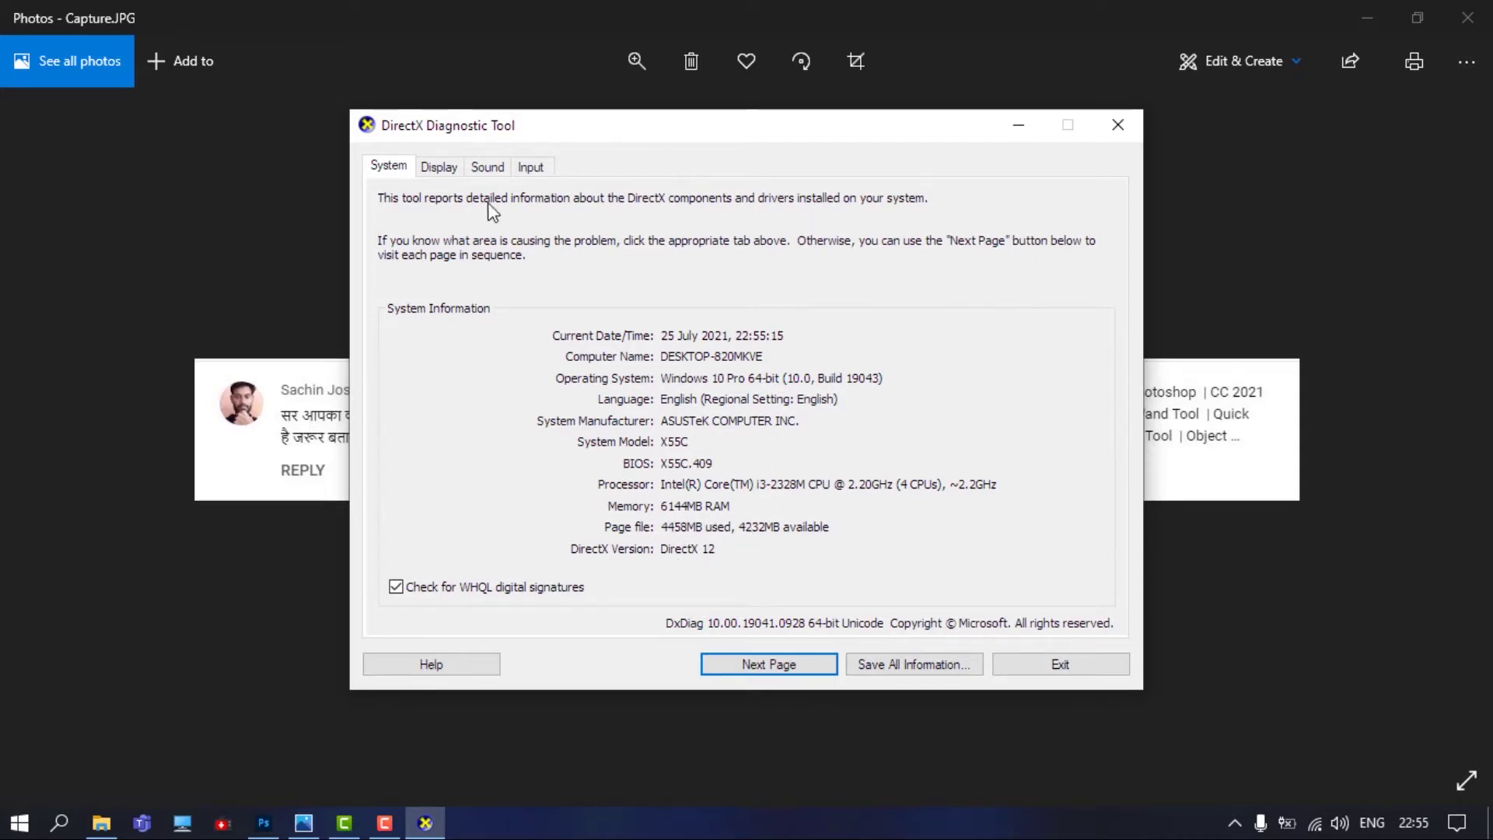
pyautogui.click(451, 169)
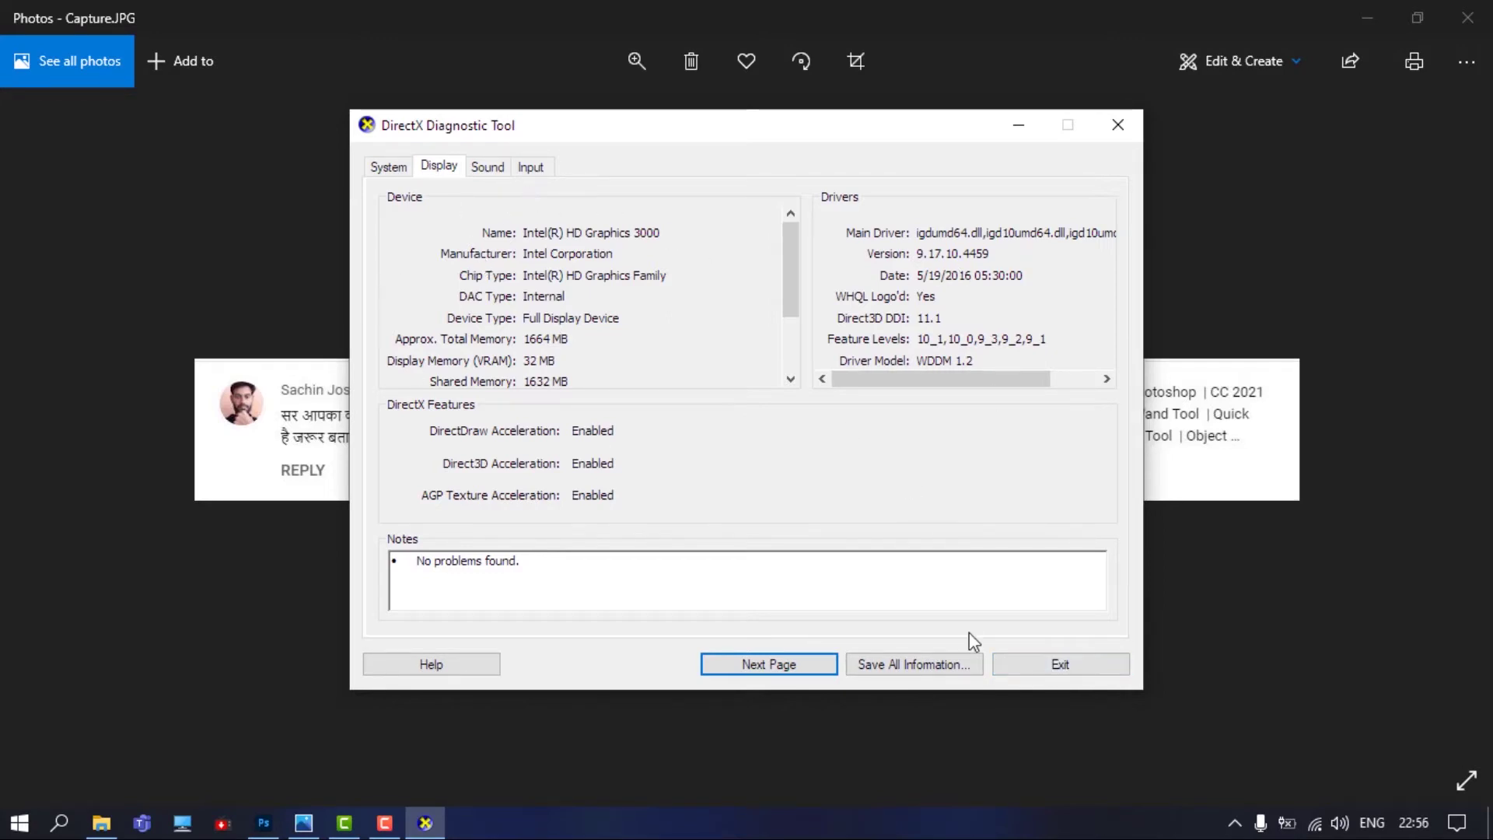
pyautogui.click(1055, 663)
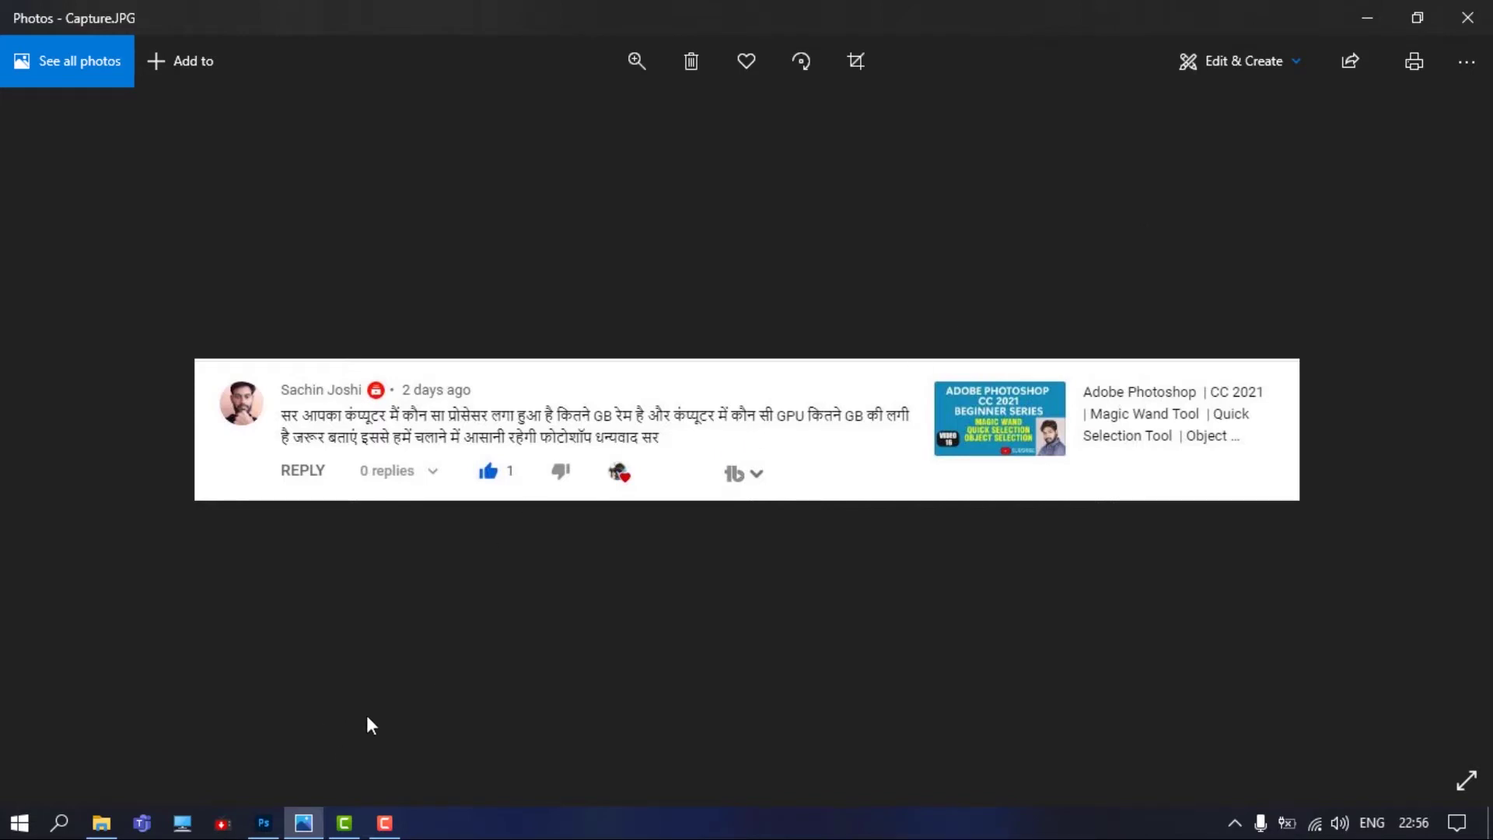
# Switch to Photoshop and open the beach image photo_2021-07-25_20-04-44.jpg from the Picture folder
pyautogui.click(262, 821)
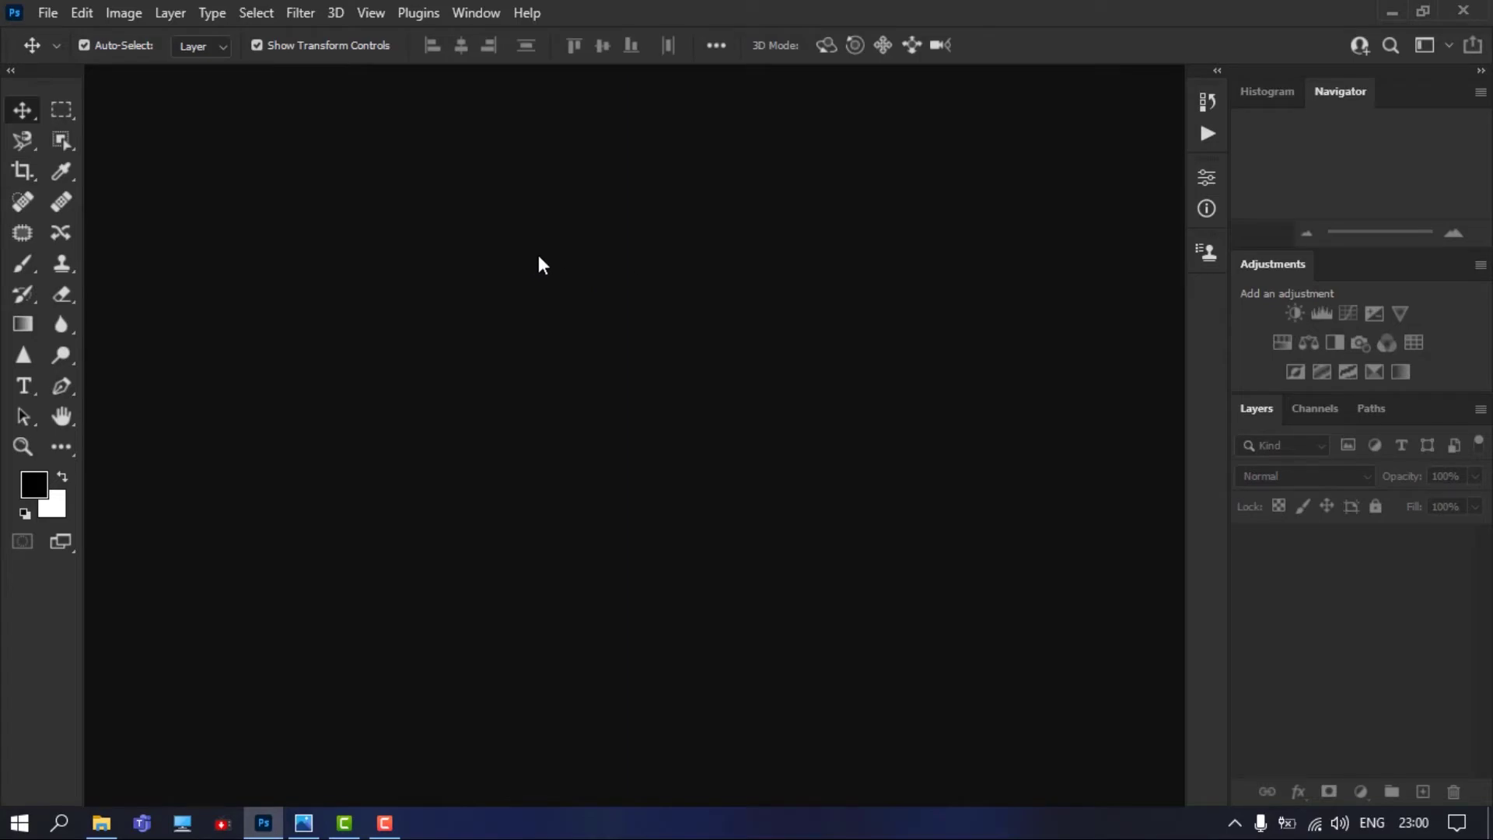
pyautogui.hotkey('ctrl', 'o')
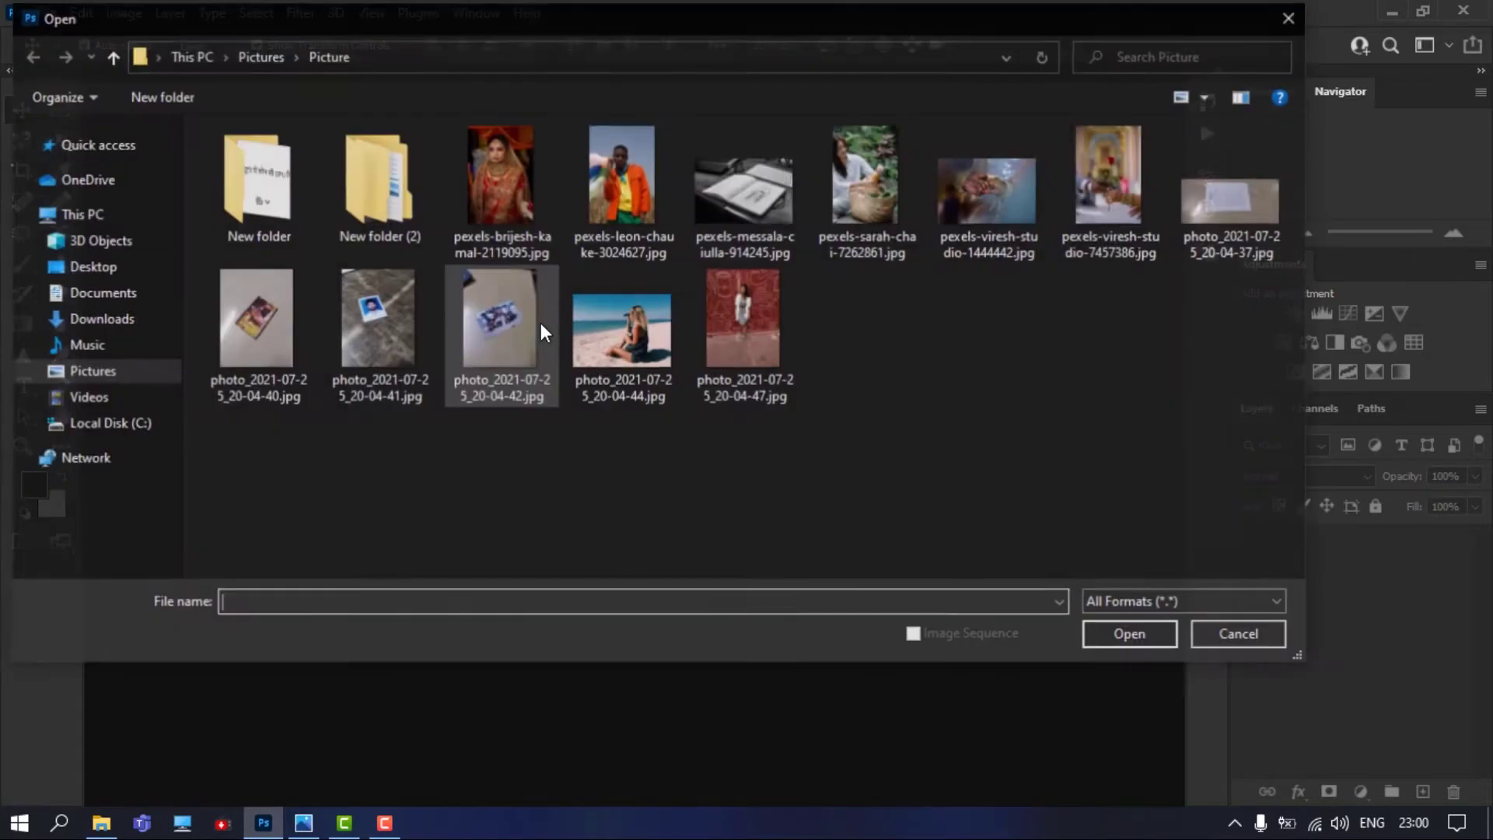
pyautogui.click(612, 327)
pyautogui.click(1156, 632)
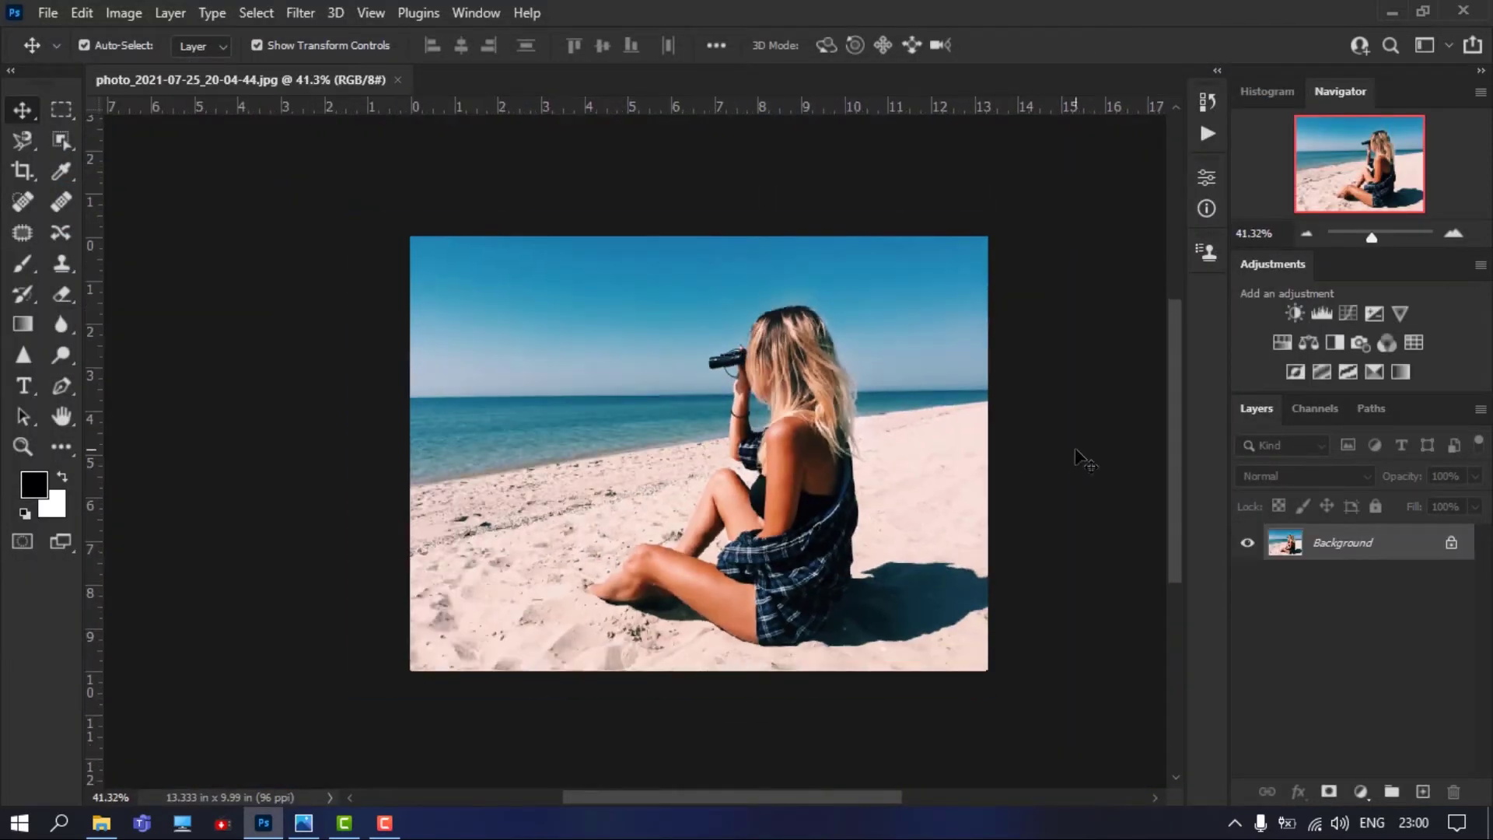
# Crop the beach photo with the Crop Tool to about 10.2 x 8.9 in, trimming its edges
pyautogui.click(17, 174)
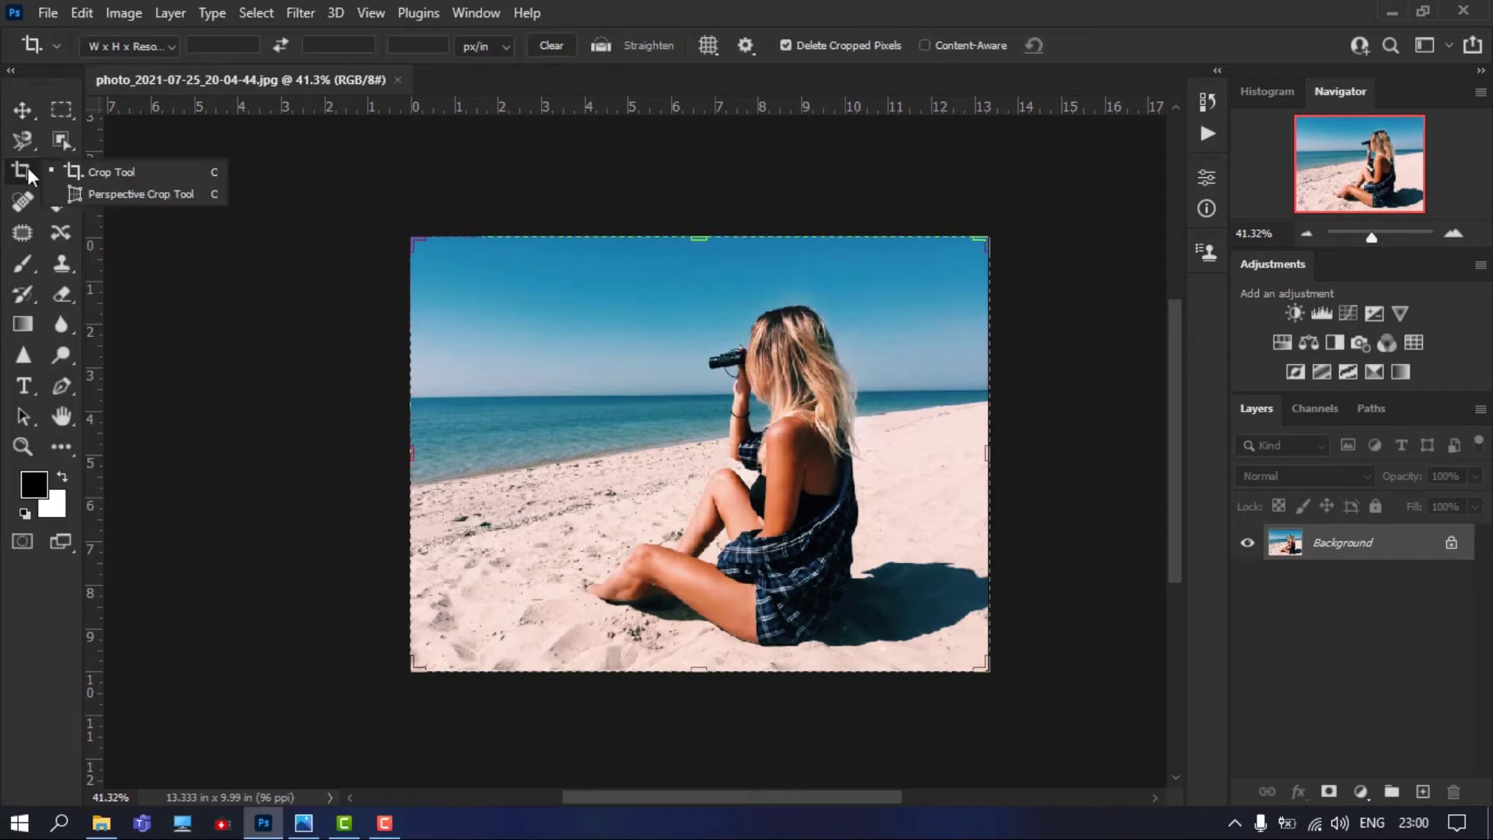
pyautogui.click(208, 173)
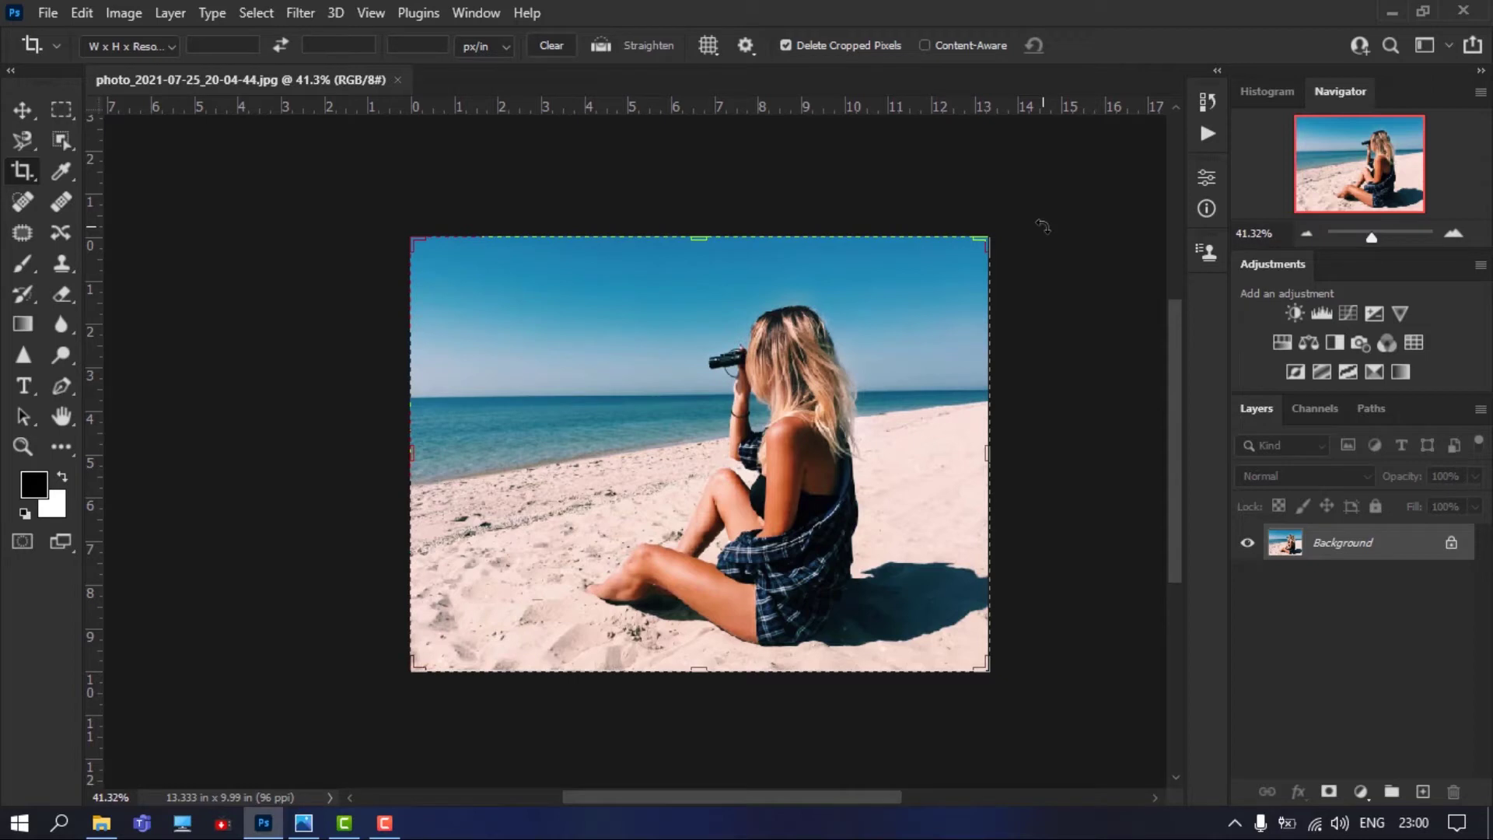
pyautogui.moveTo(410, 237); pyautogui.dragTo(472, 258)
pyautogui.press('Return')
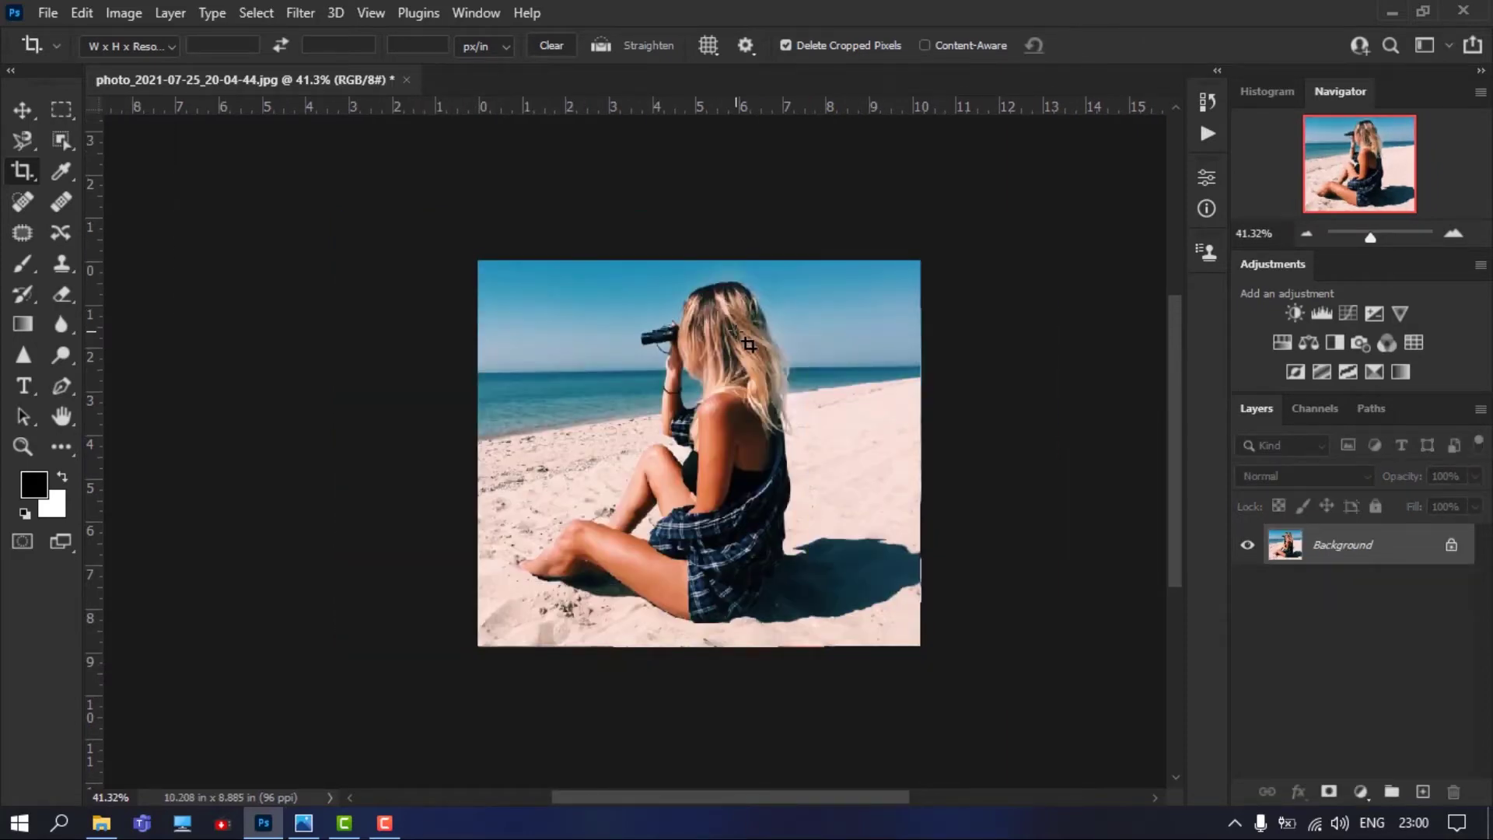
# Try extending the canvas past the photo's right edge to about 12.3 in wide without Content-Aware, and undo the crop
pyautogui.click(516, 293)
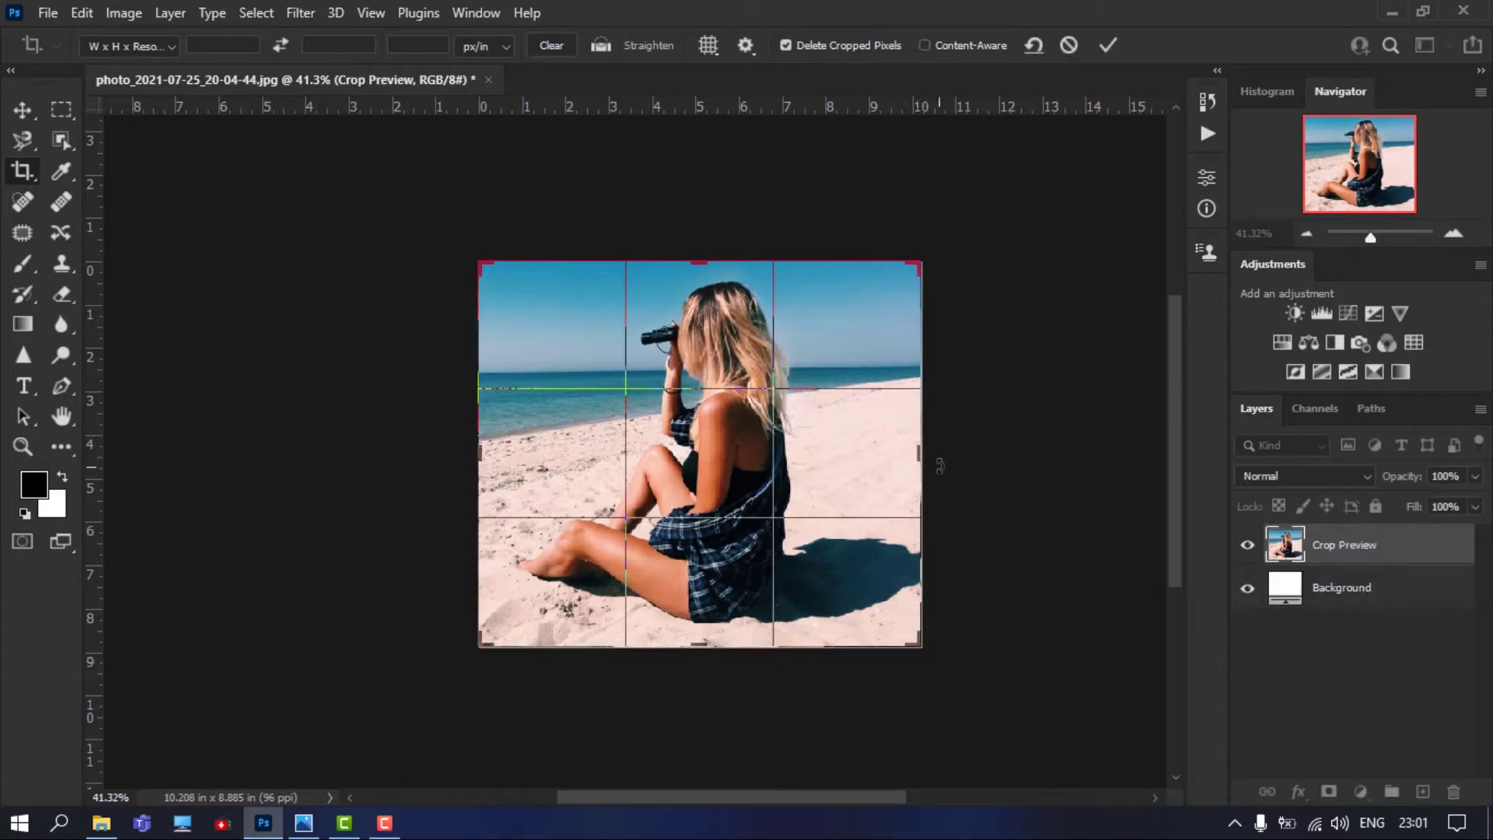
pyautogui.moveTo(918, 457); pyautogui.dragTo(966, 451)
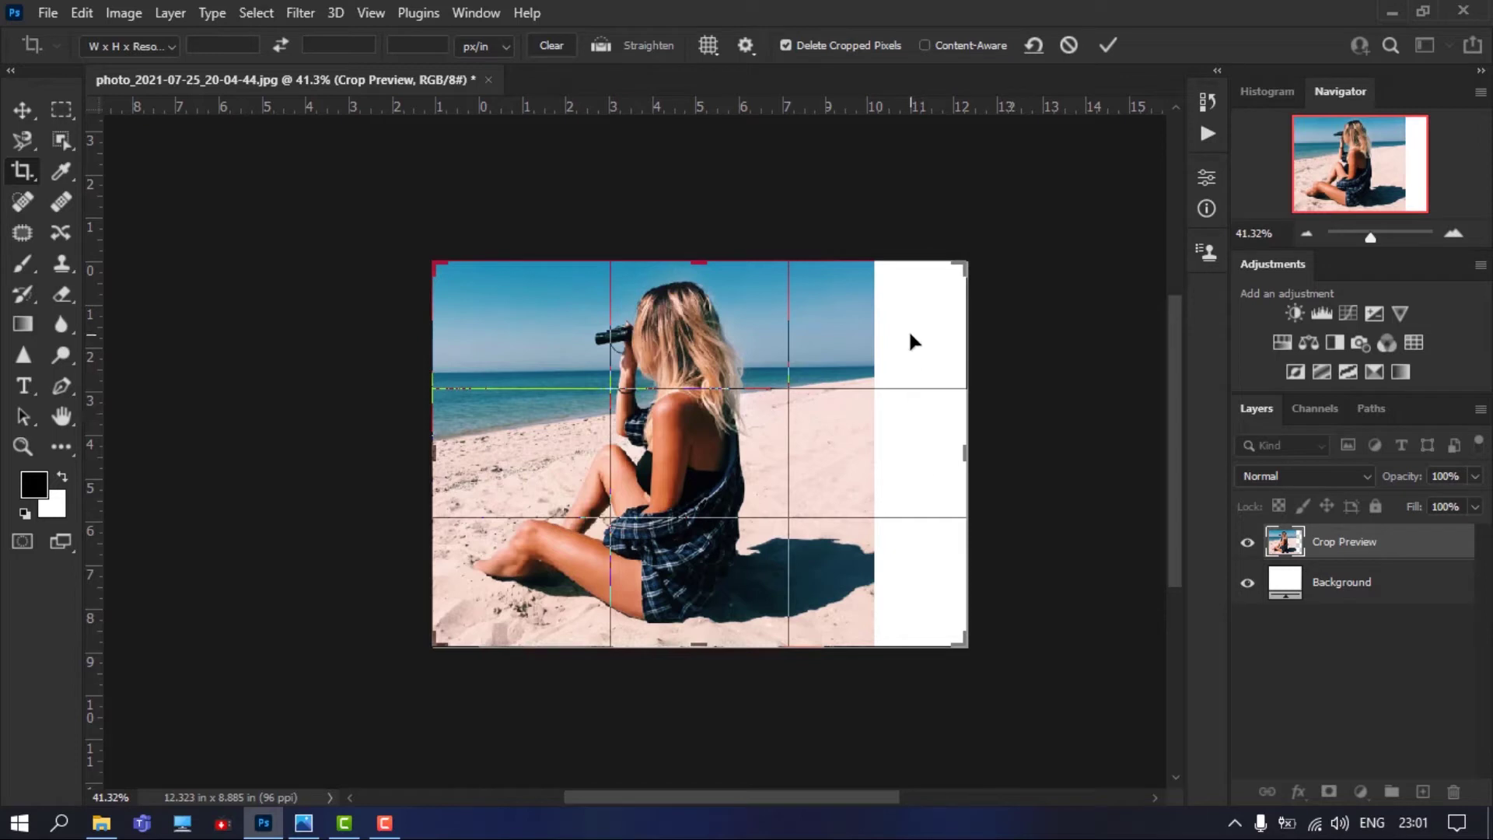
pyautogui.press('Return')
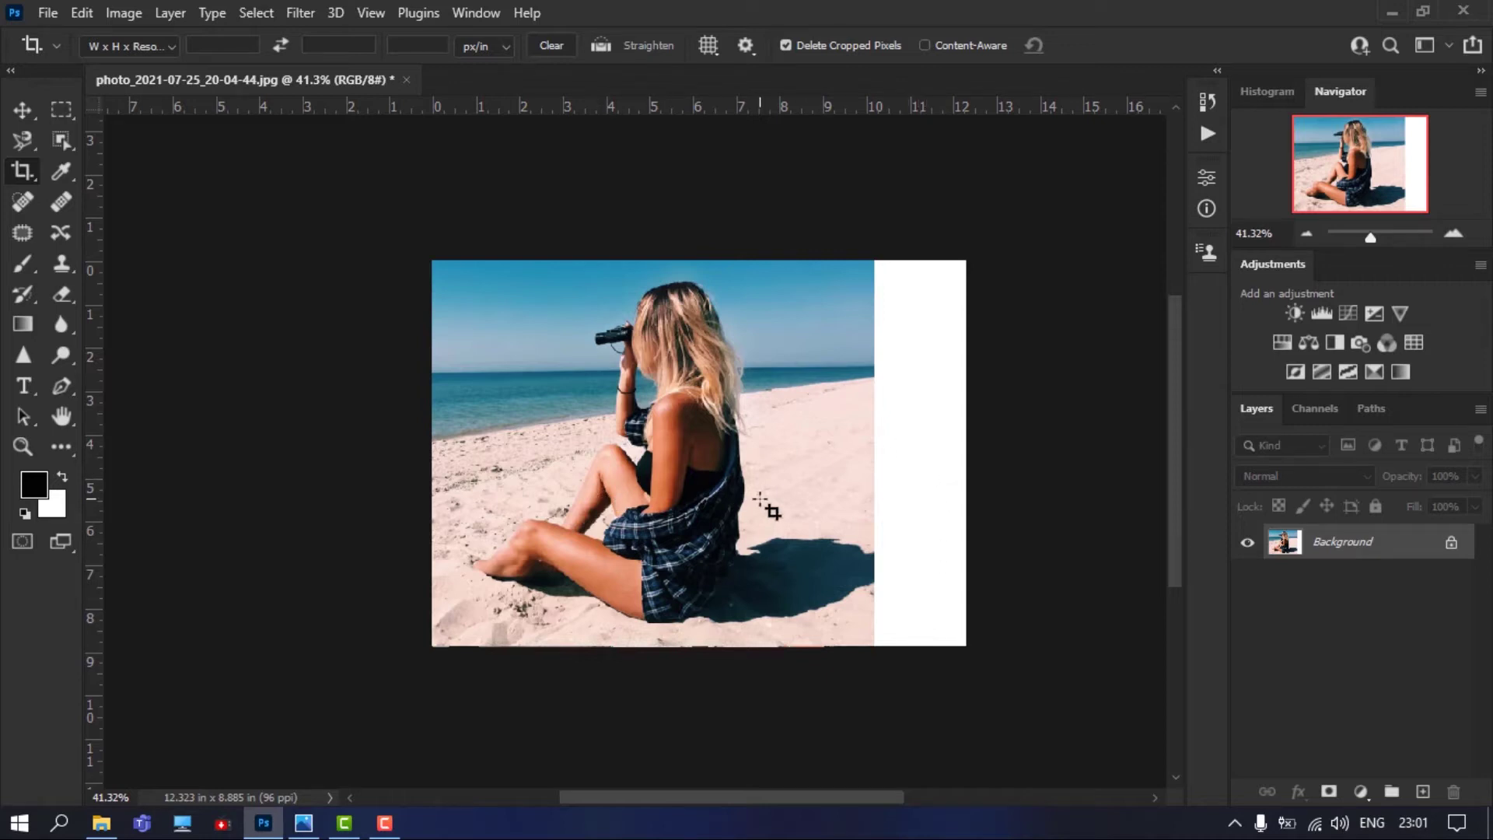
pyautogui.press('ctrl')
pyautogui.press('Return')
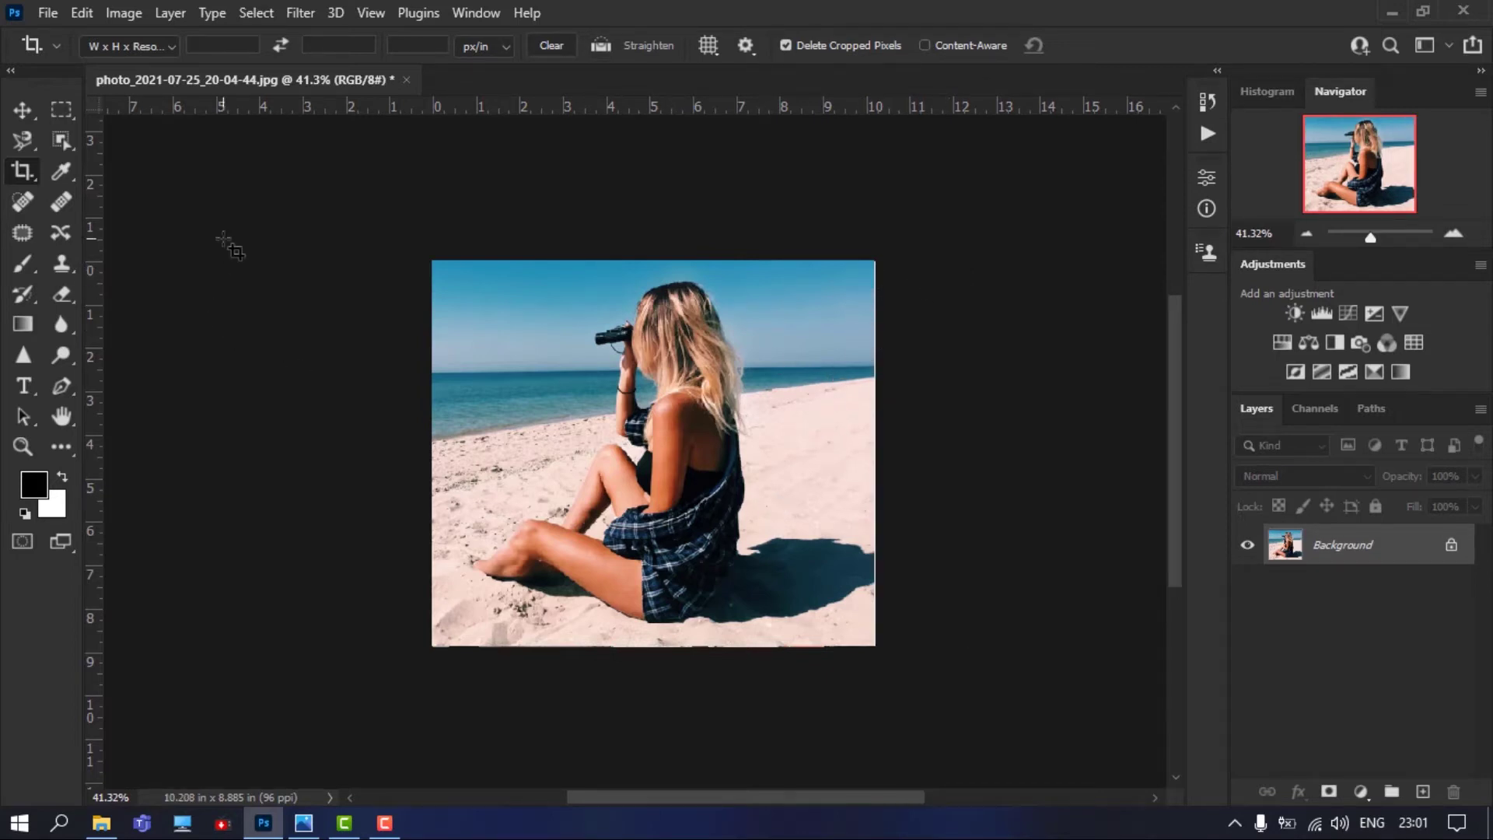
# Extend the canvas past the photo's left edge to about 13.1 in wide with Content-Aware fill enabled
pyautogui.click(444, 269)
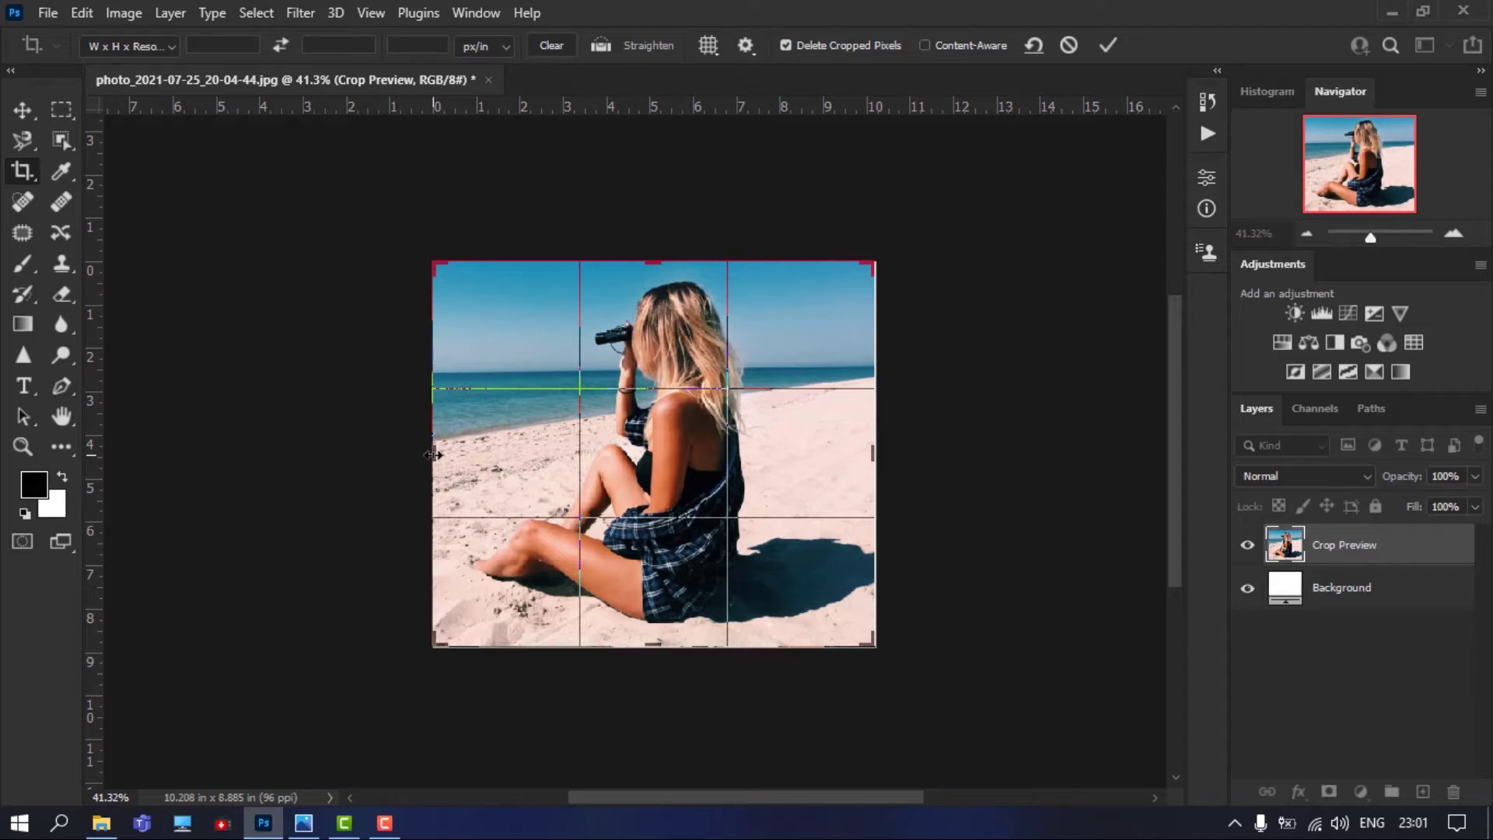
pyautogui.moveTo(433, 455); pyautogui.dragTo(370, 449)
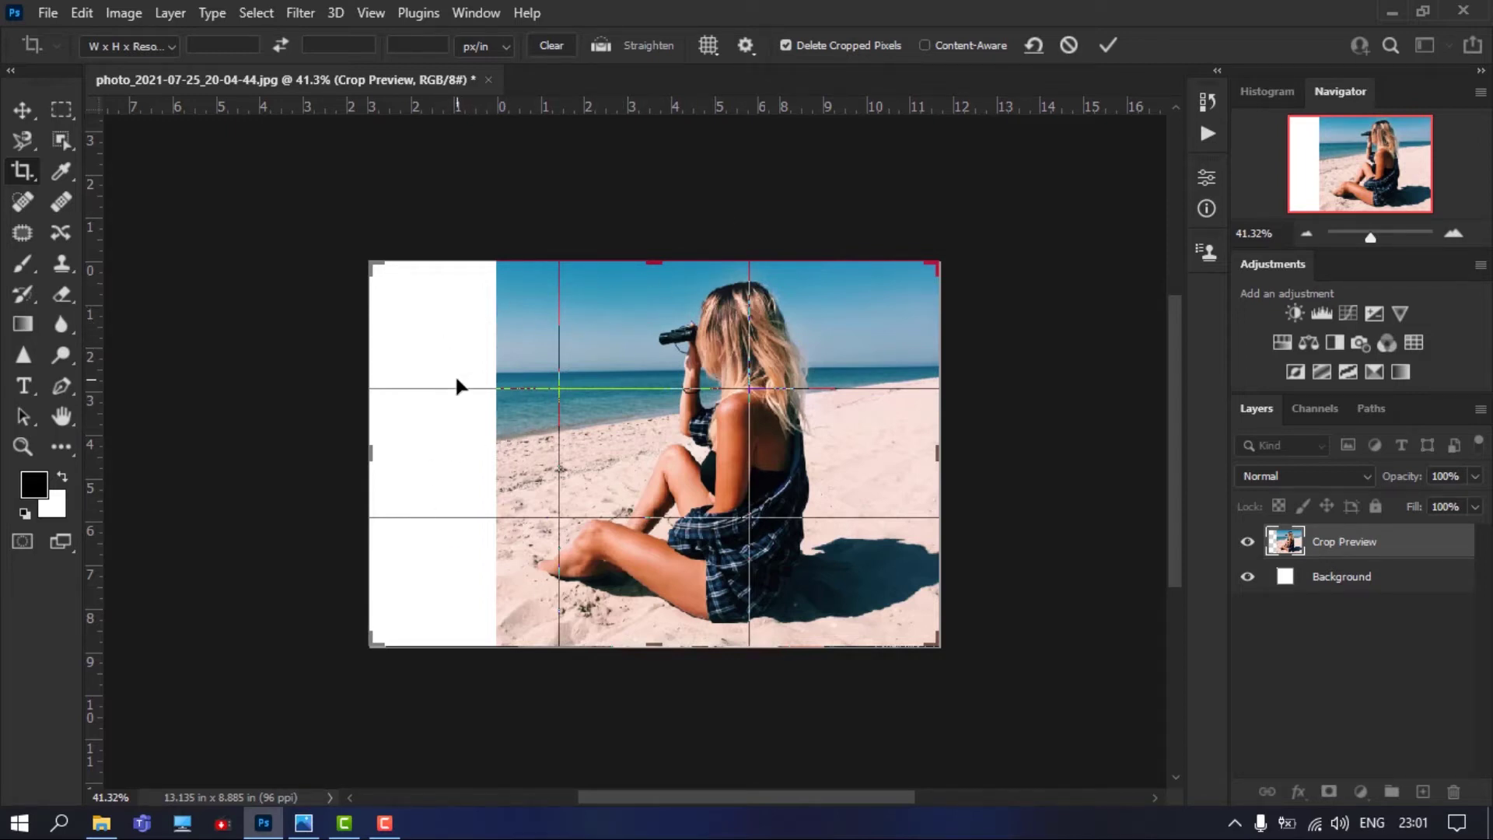
pyautogui.click(924, 46)
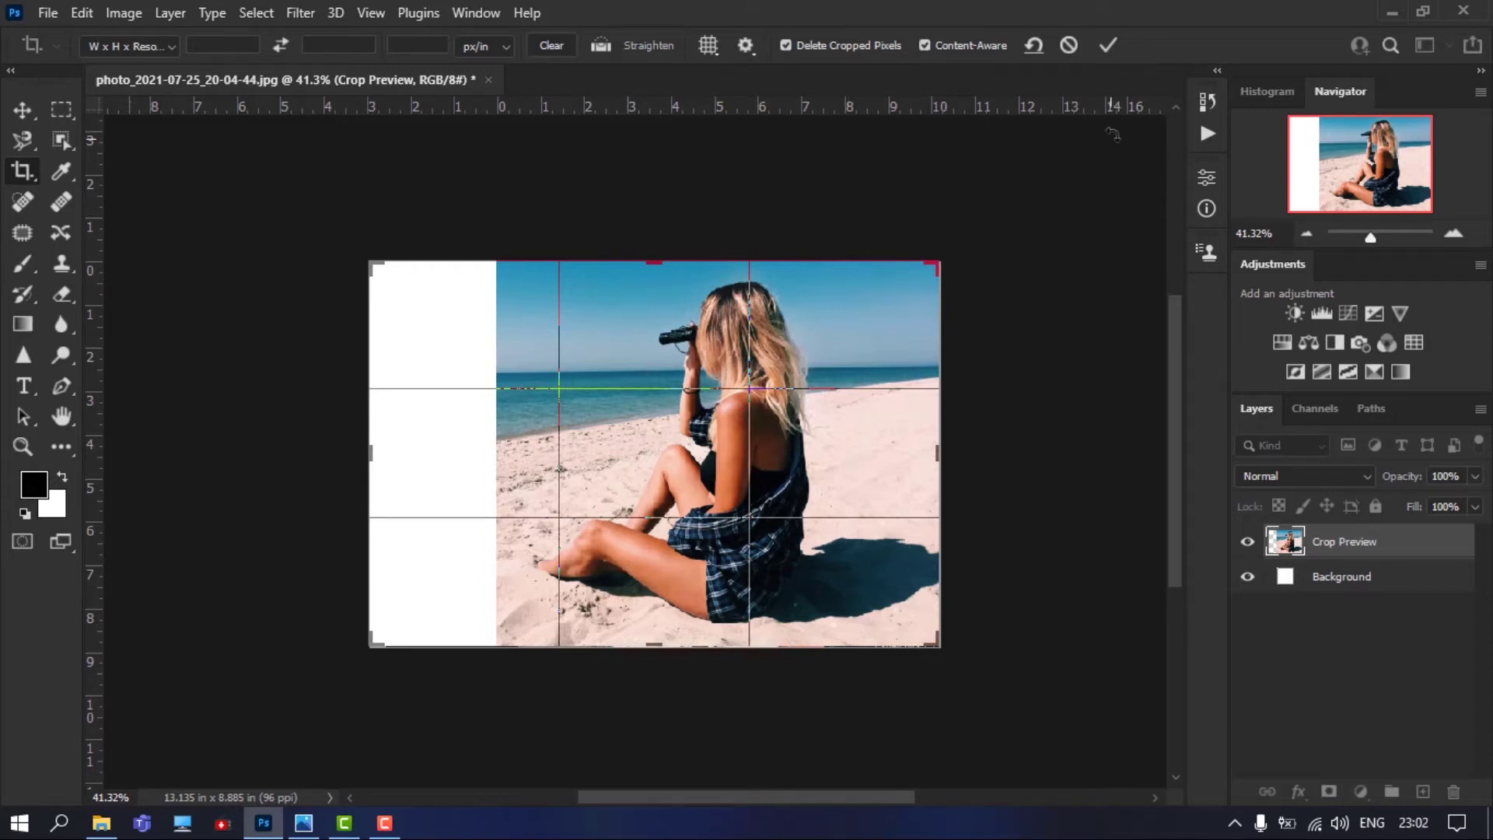
pyautogui.click(1108, 45)
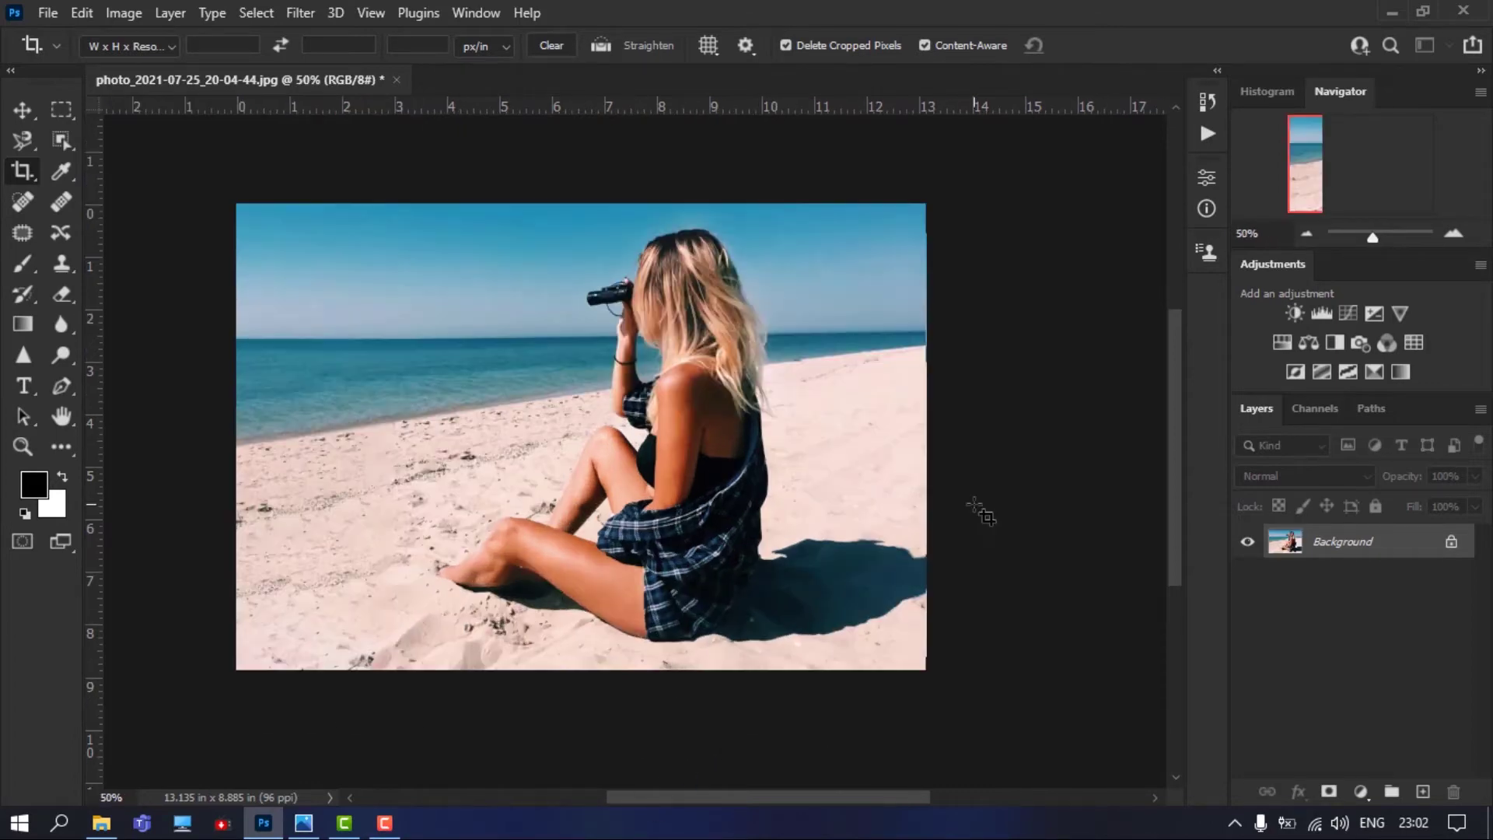
# Extend the canvas above the sky to about 10.8 in high, filling the added area with Content-Aware
pyautogui.scroll(-2, 321, 334)
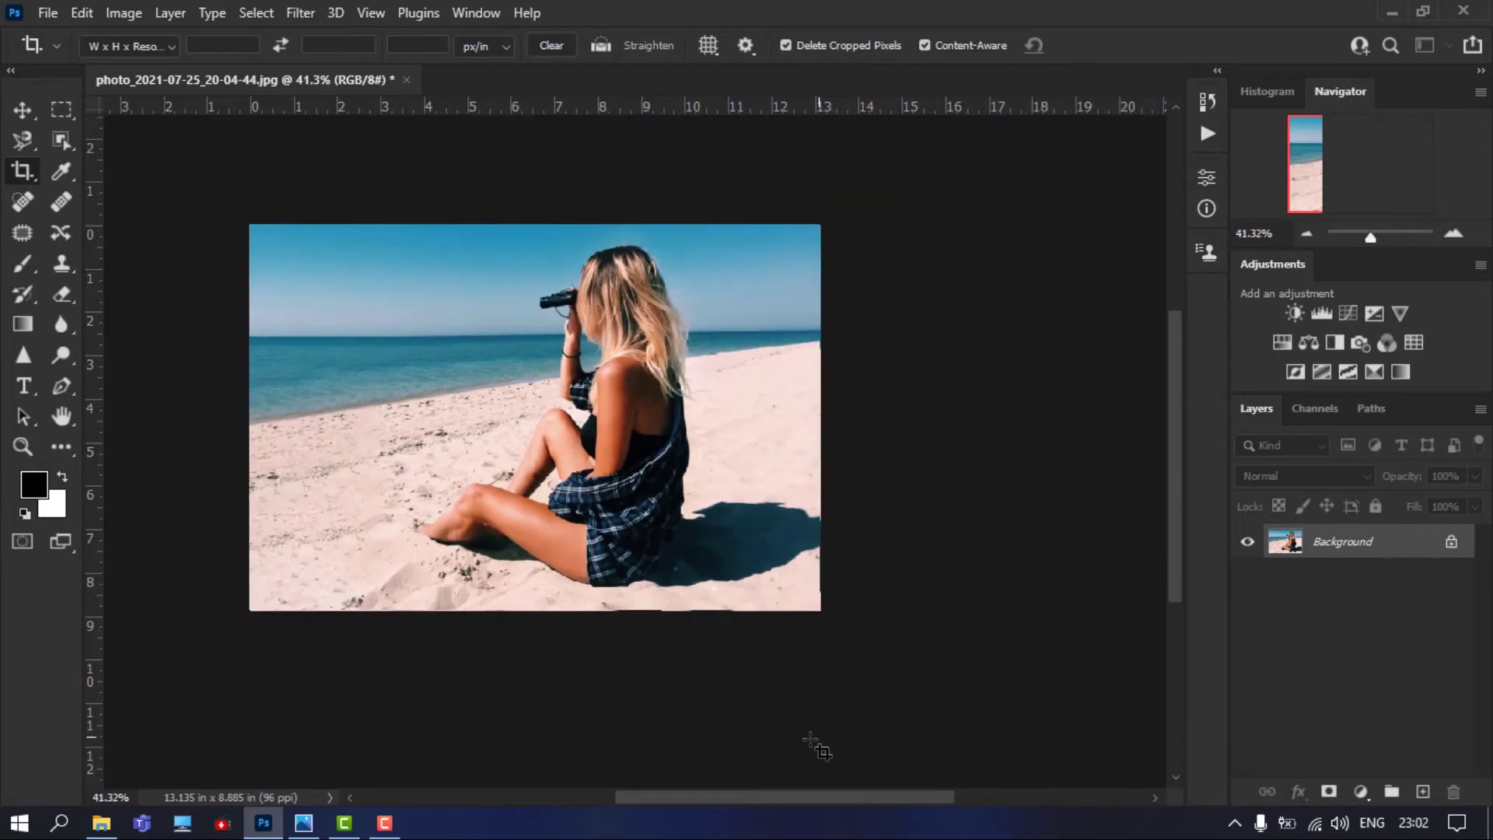
pyautogui.moveTo(781, 798); pyautogui.dragTo(730, 796)
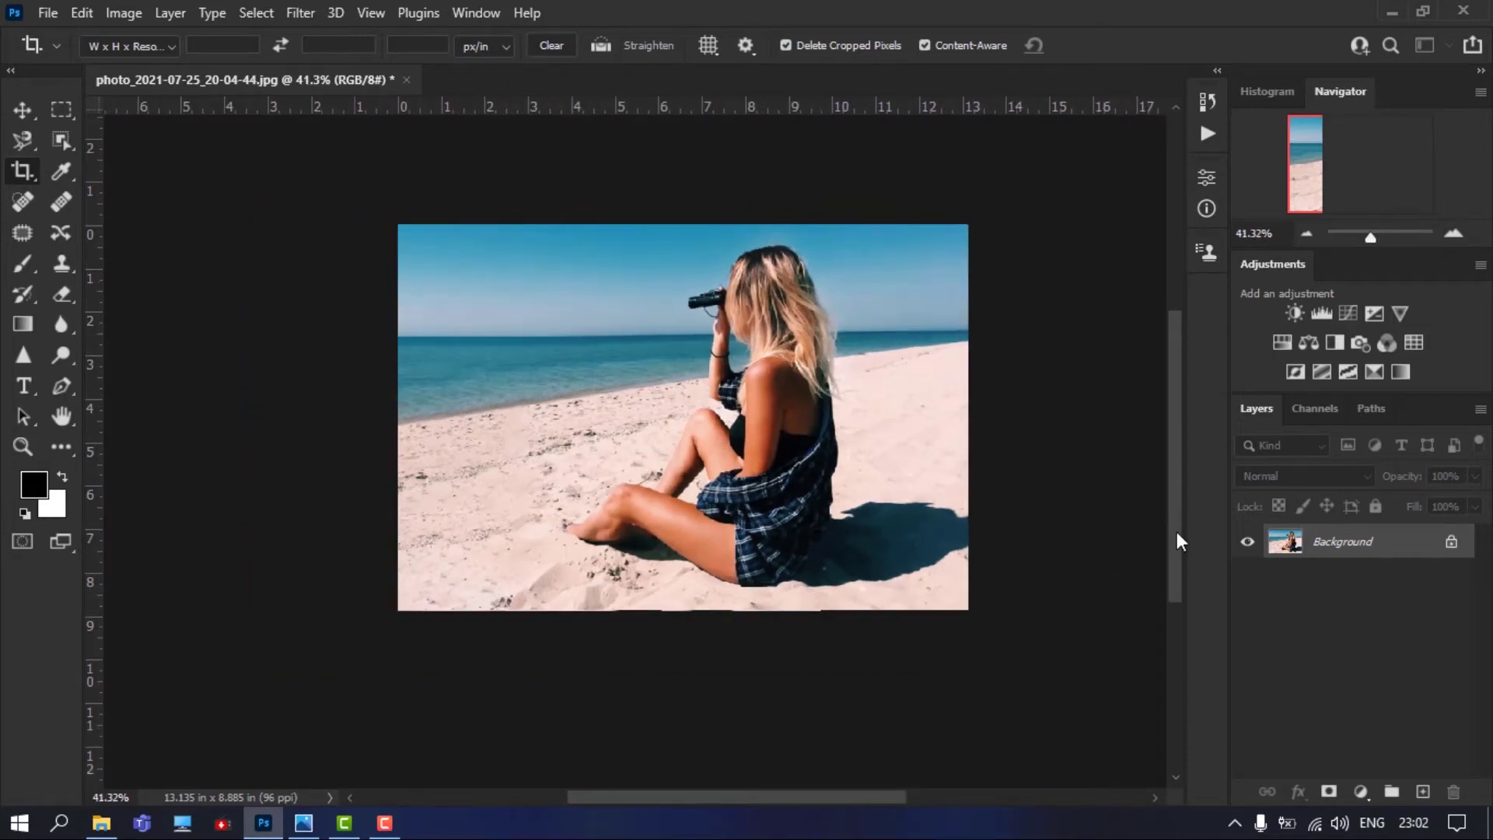
pyautogui.moveTo(1177, 542); pyautogui.dragTo(1170, 496)
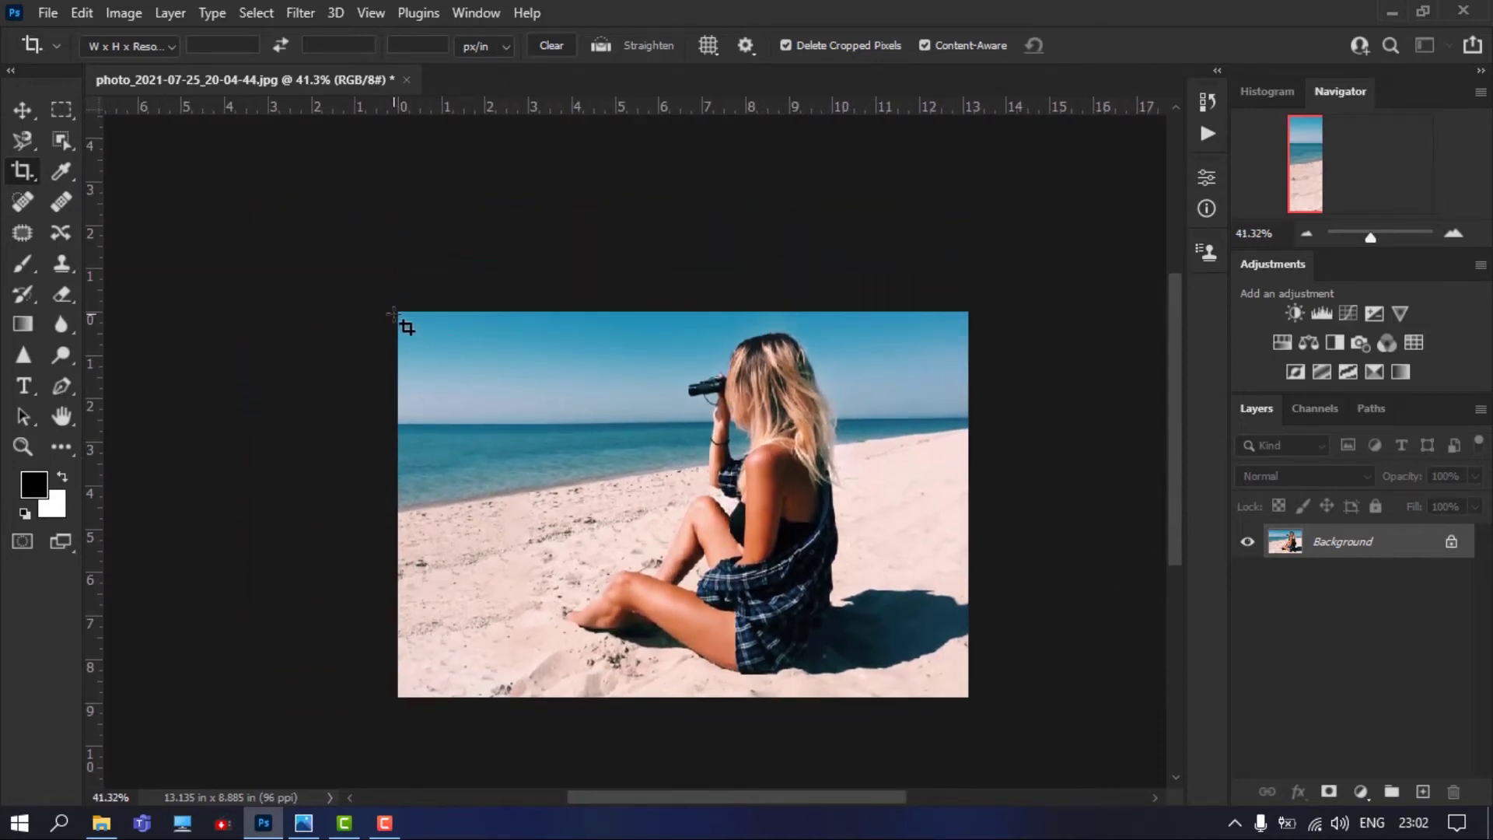
pyautogui.click(360, 290)
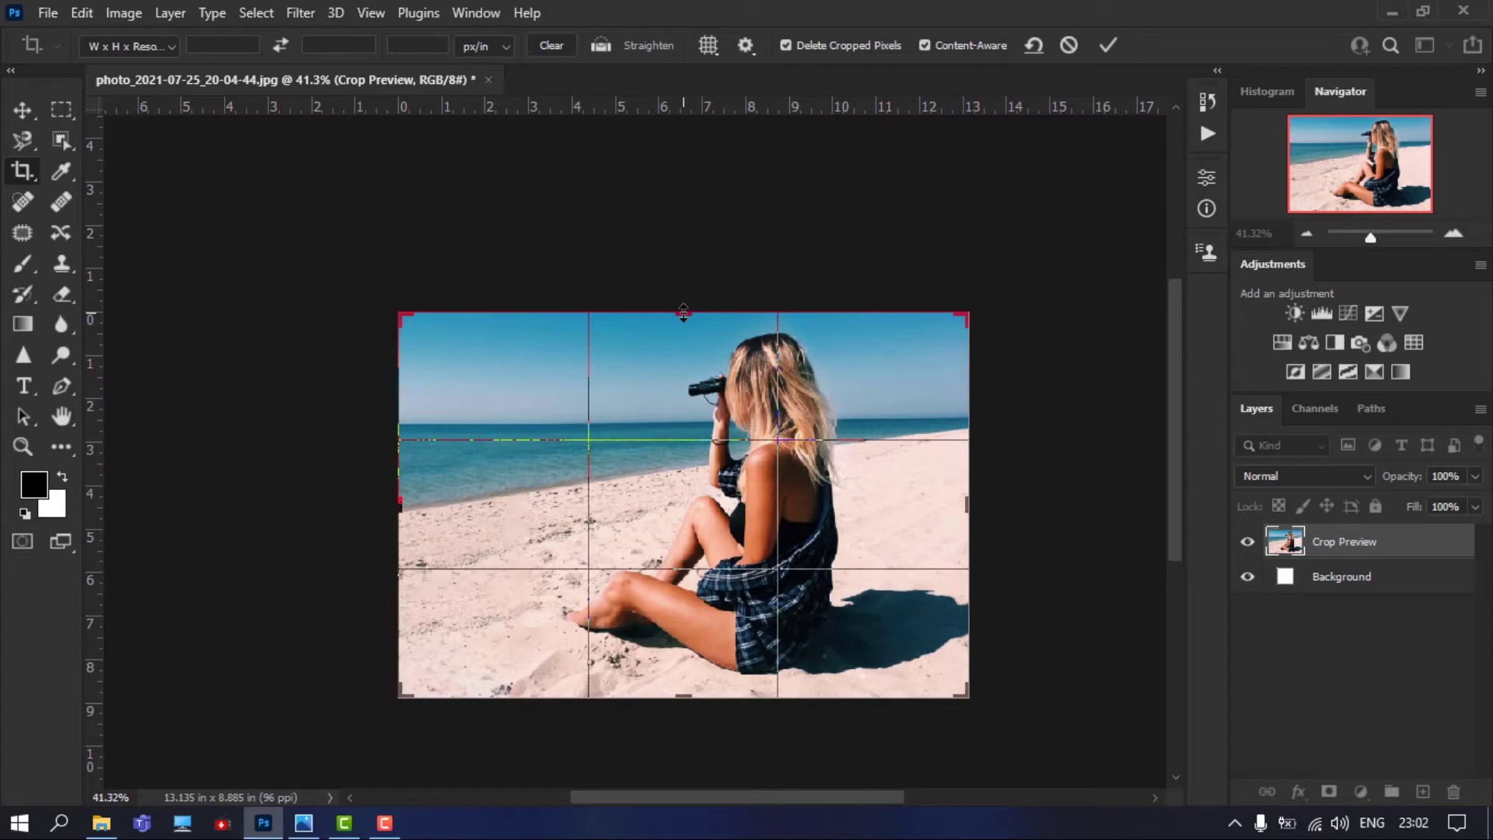
pyautogui.moveTo(683, 313); pyautogui.dragTo(686, 272)
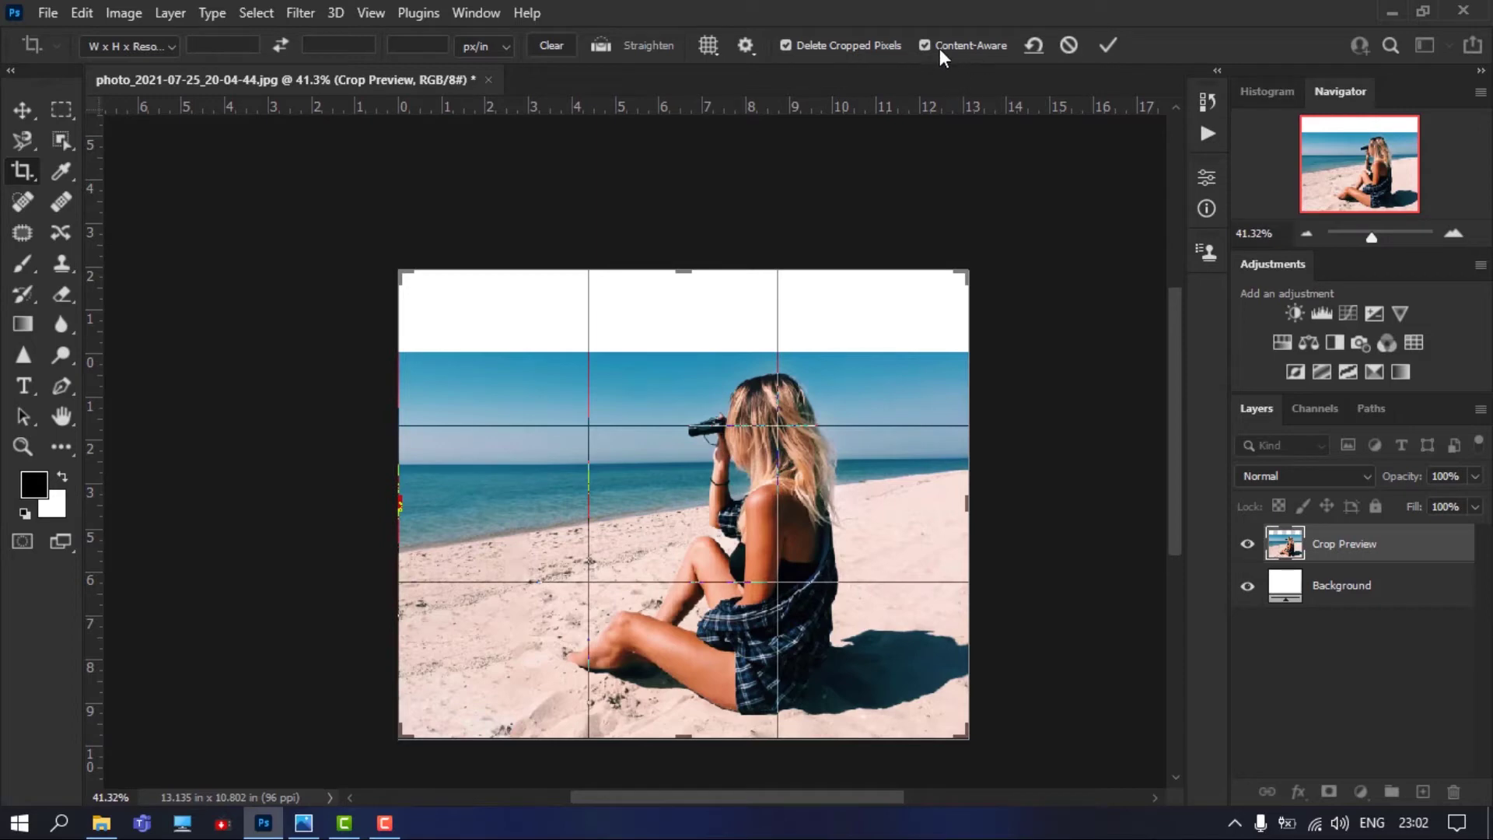
pyautogui.click(1105, 46)
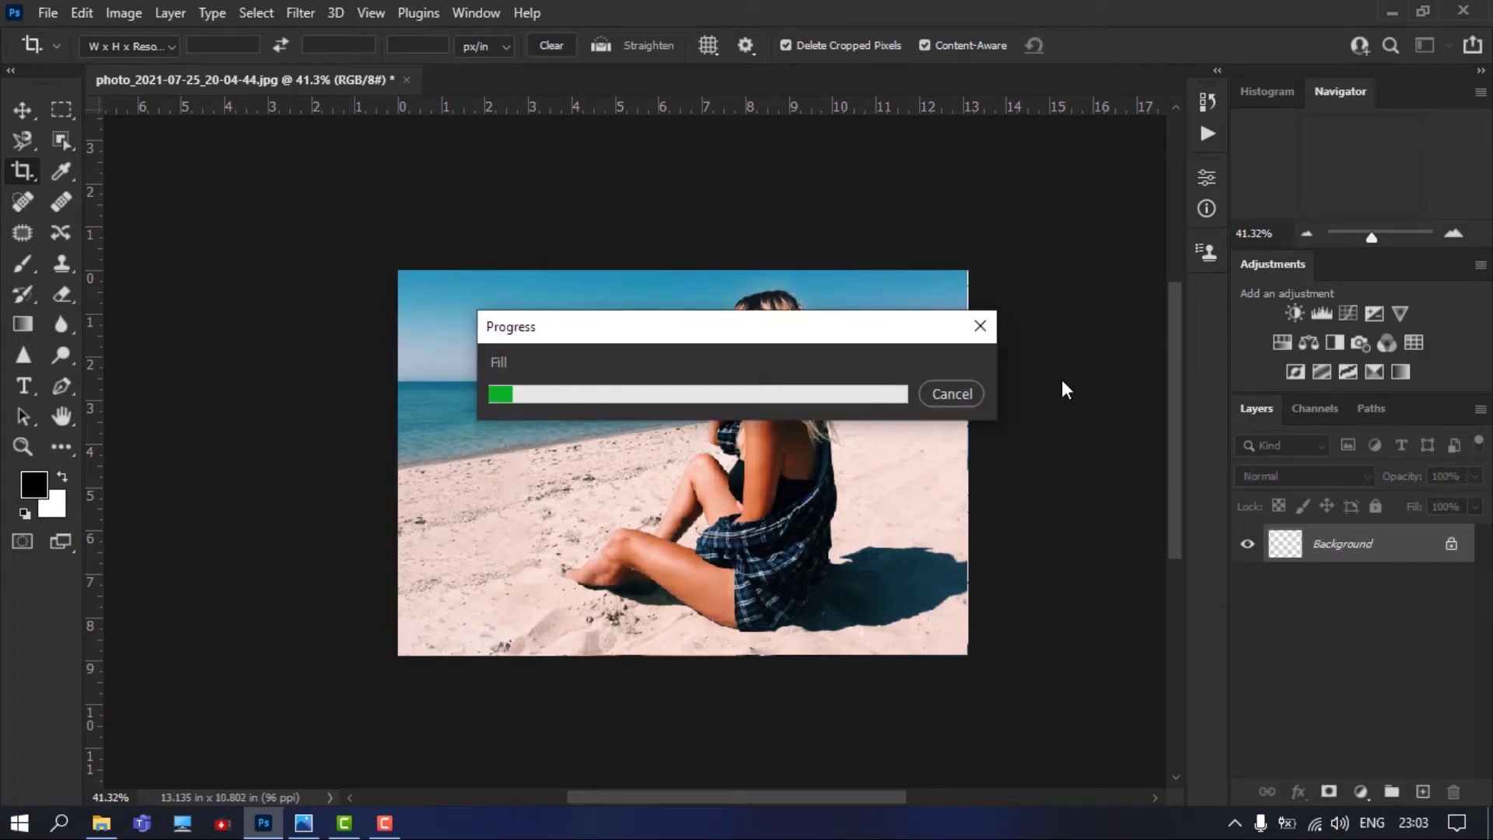
# Choose the 1 : 1 (Square) crop ratio preset and cancel its crop preview
pyautogui.scroll(1, 1057, 369)
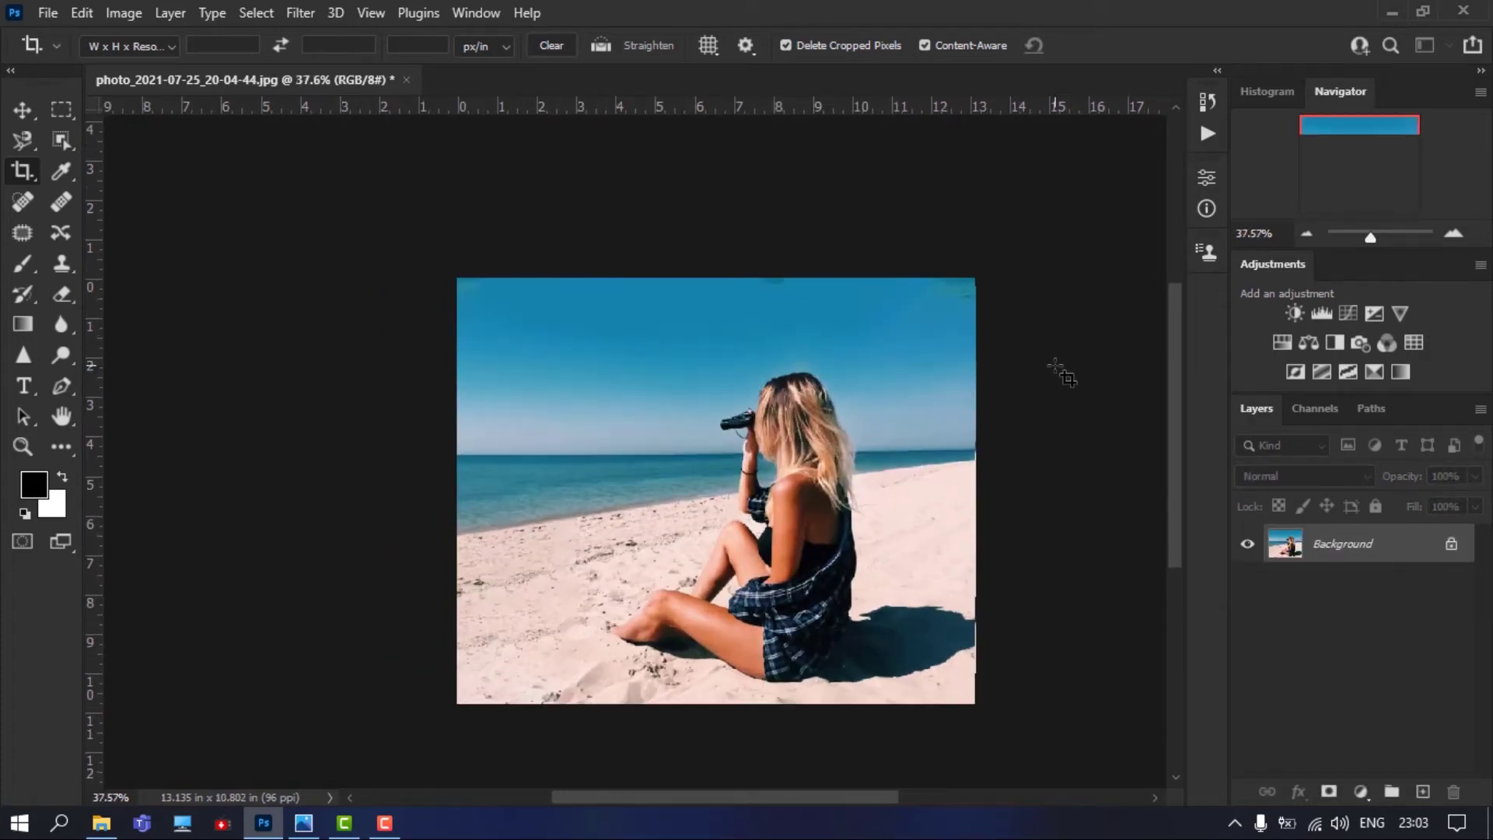
pyautogui.scroll(1, 1058, 369)
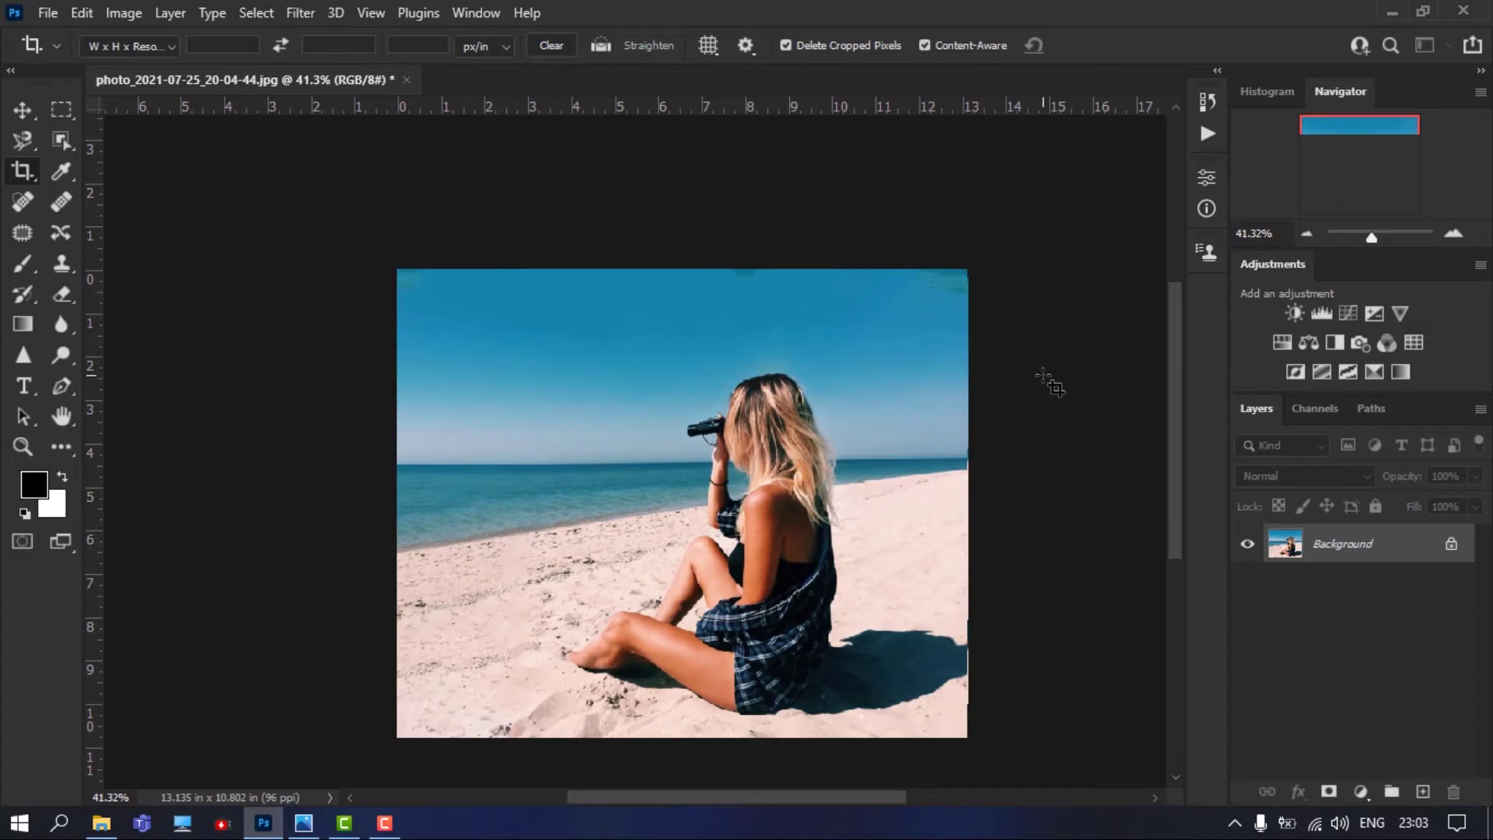
pyautogui.scroll(1, 1046, 381)
pyautogui.scroll(-2, 1048, 383)
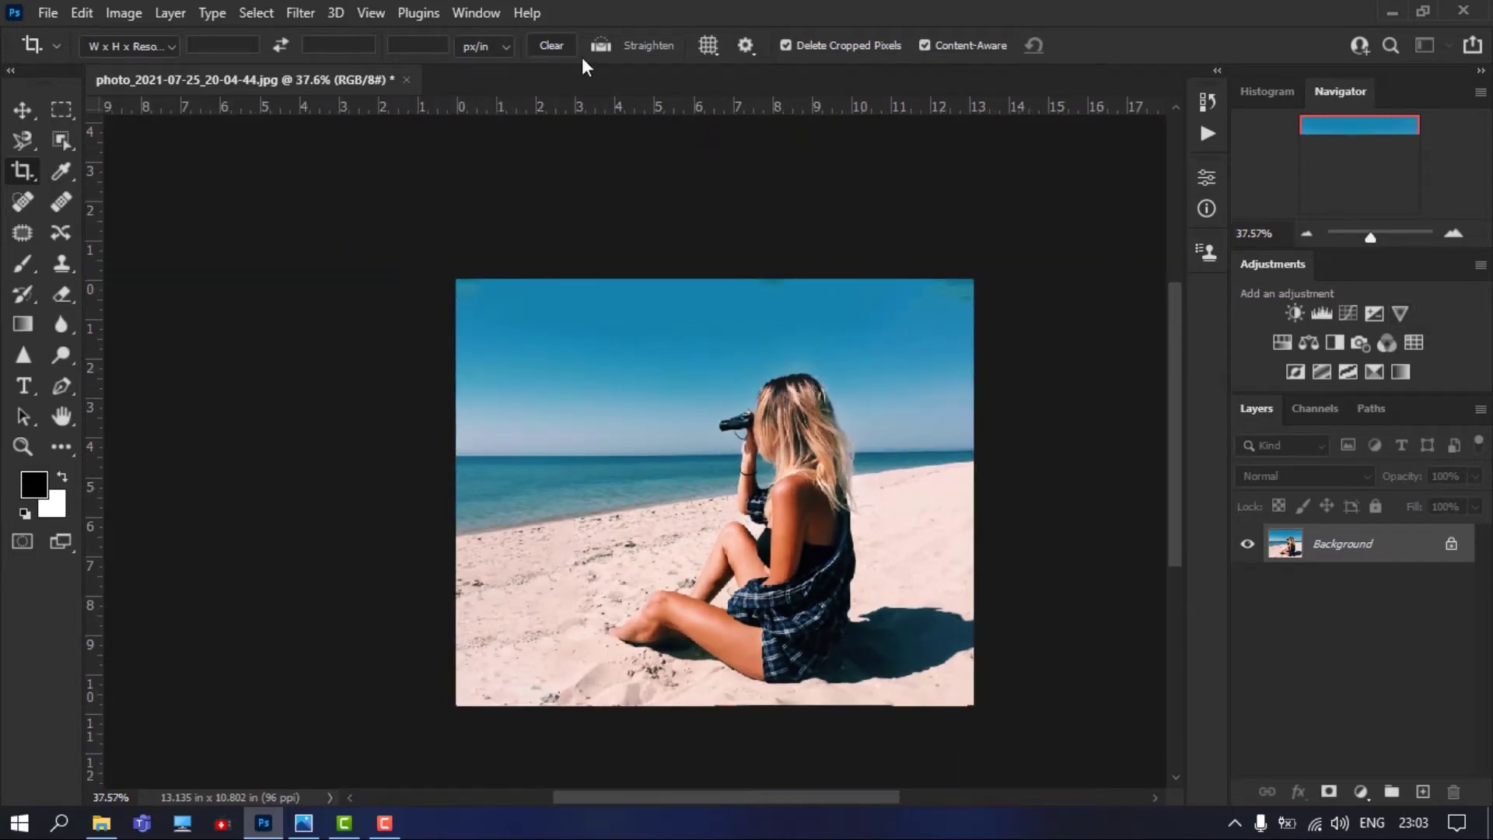
pyautogui.click(141, 46)
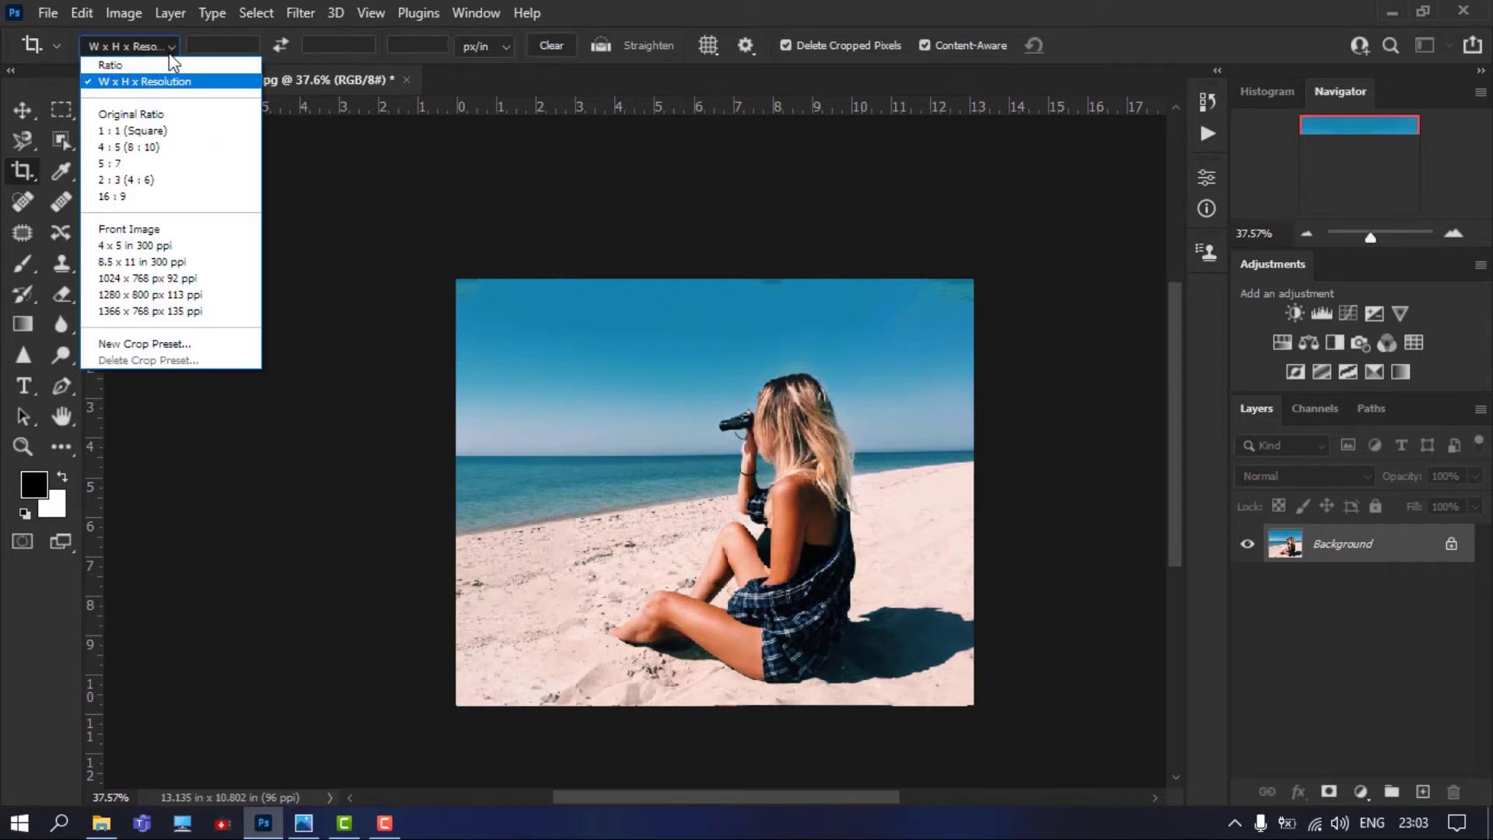
pyautogui.click(164, 83)
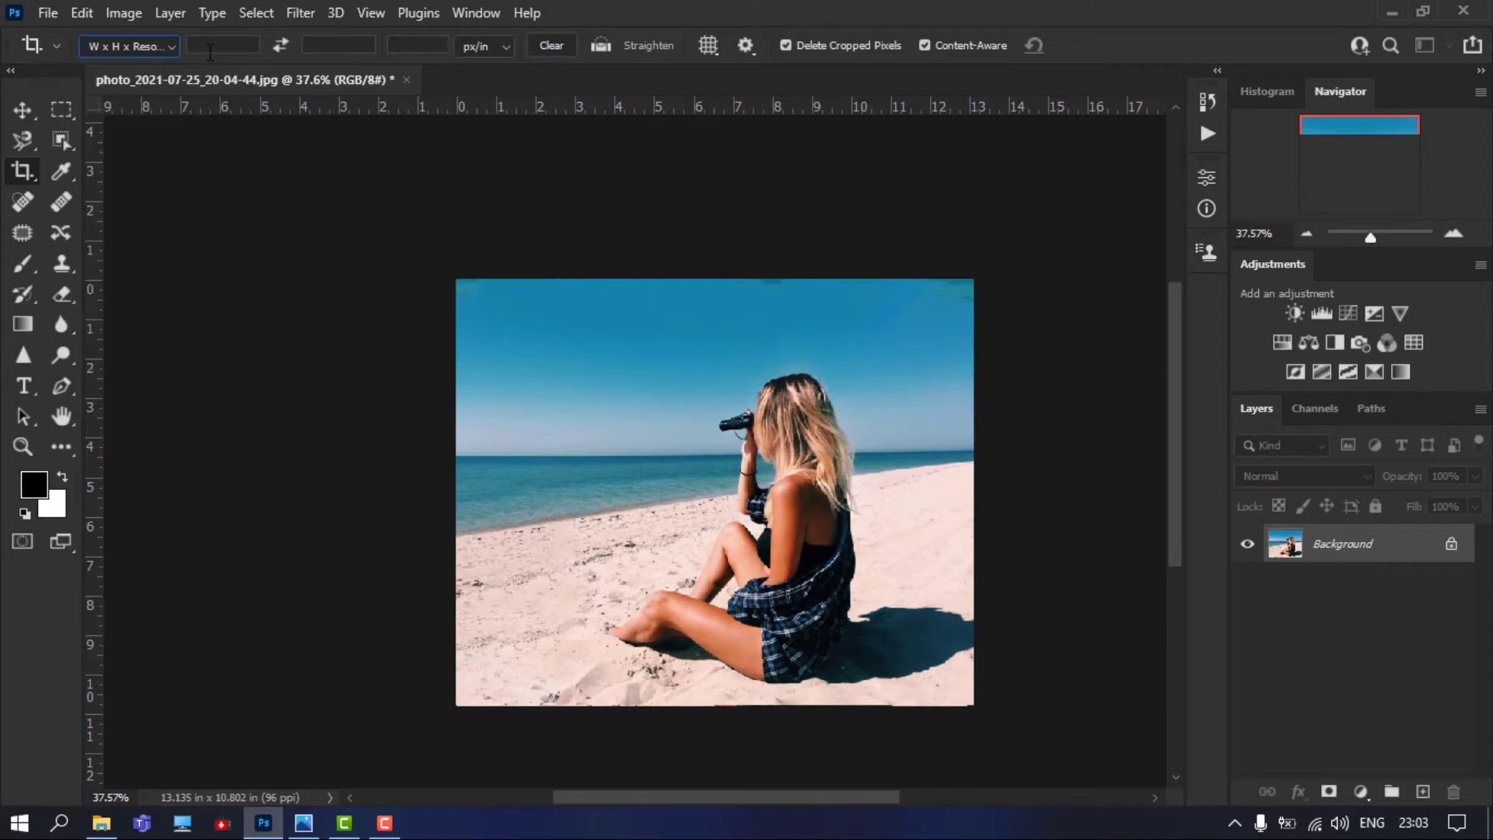
pyautogui.click(129, 47)
pyautogui.click(136, 129)
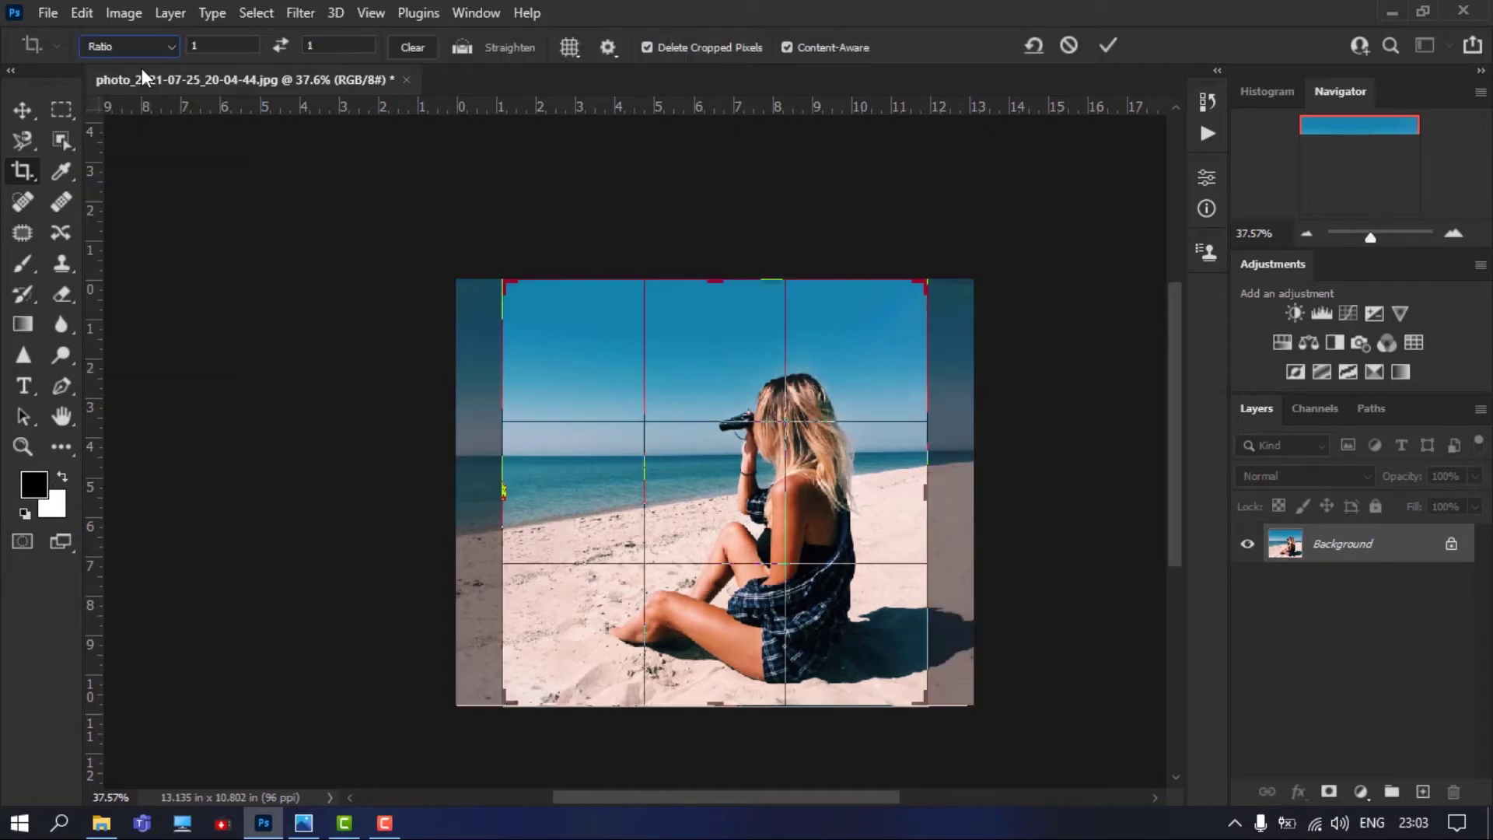
pyautogui.press('Escape')
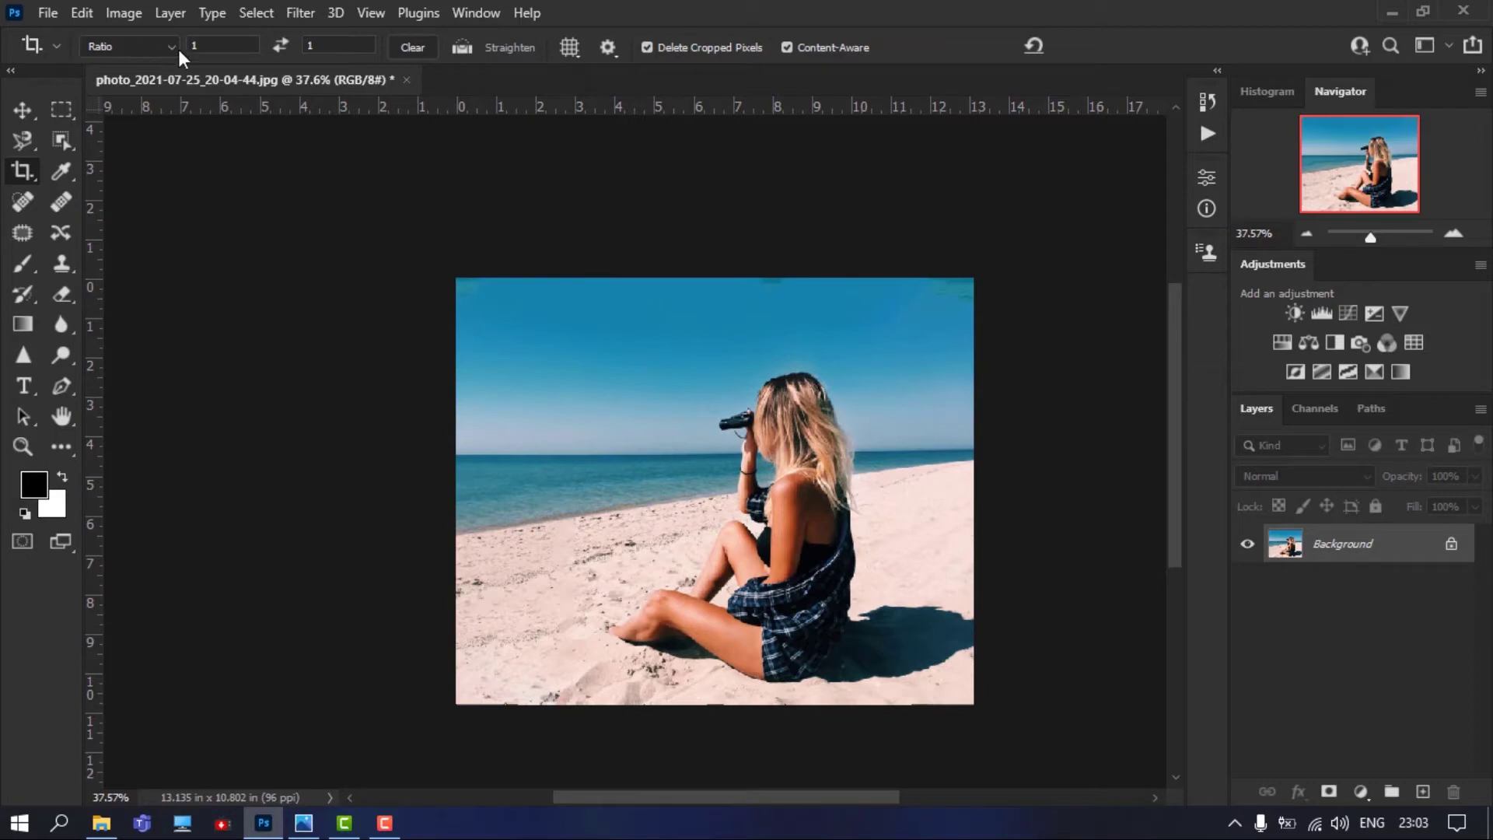
# Enter a custom 2 : 3 crop ratio and swap its width and height to 3 : 2
pyautogui.click(246, 45)
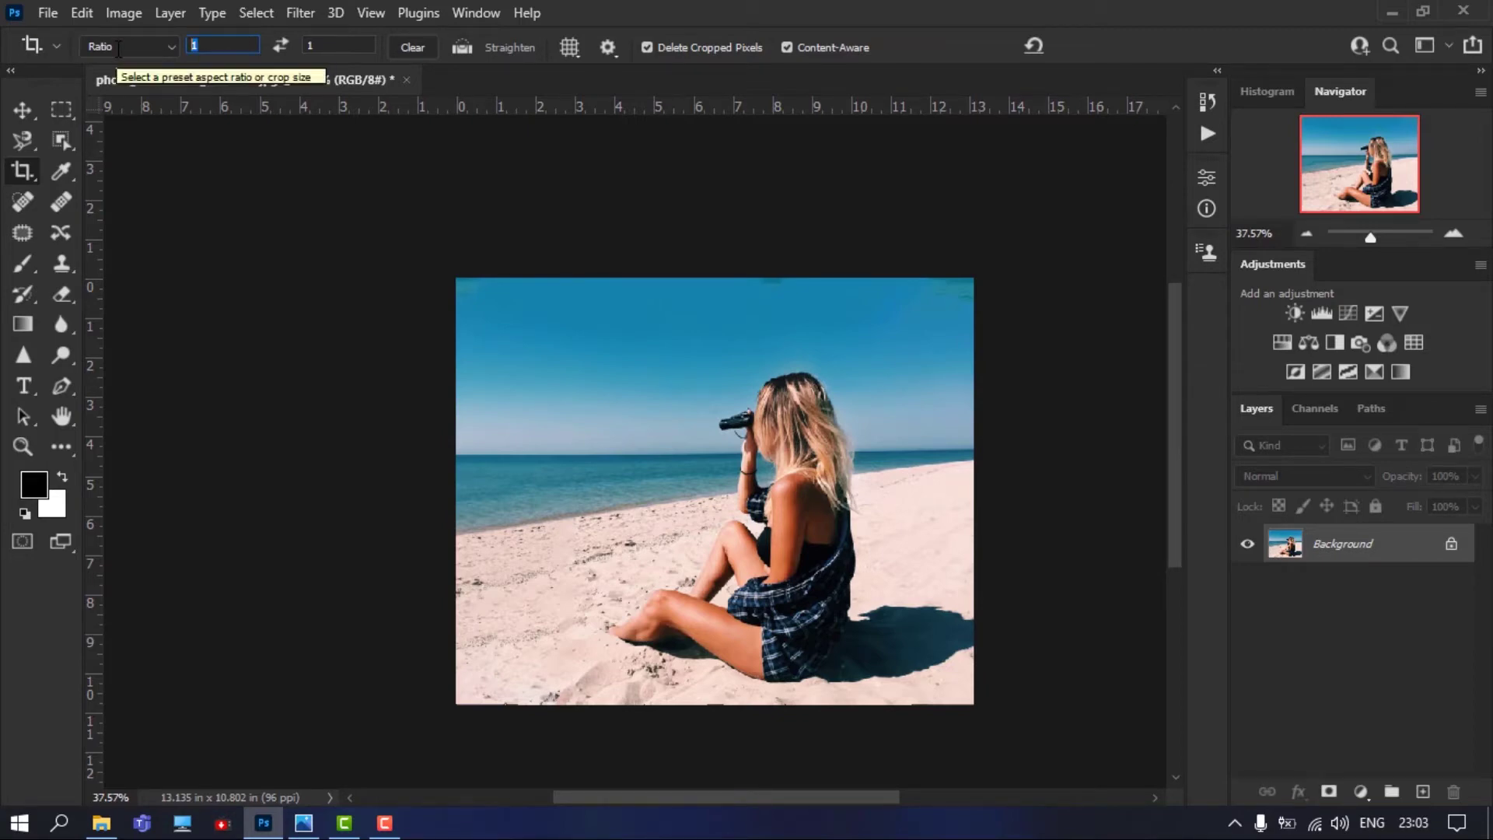
pyautogui.write('2')
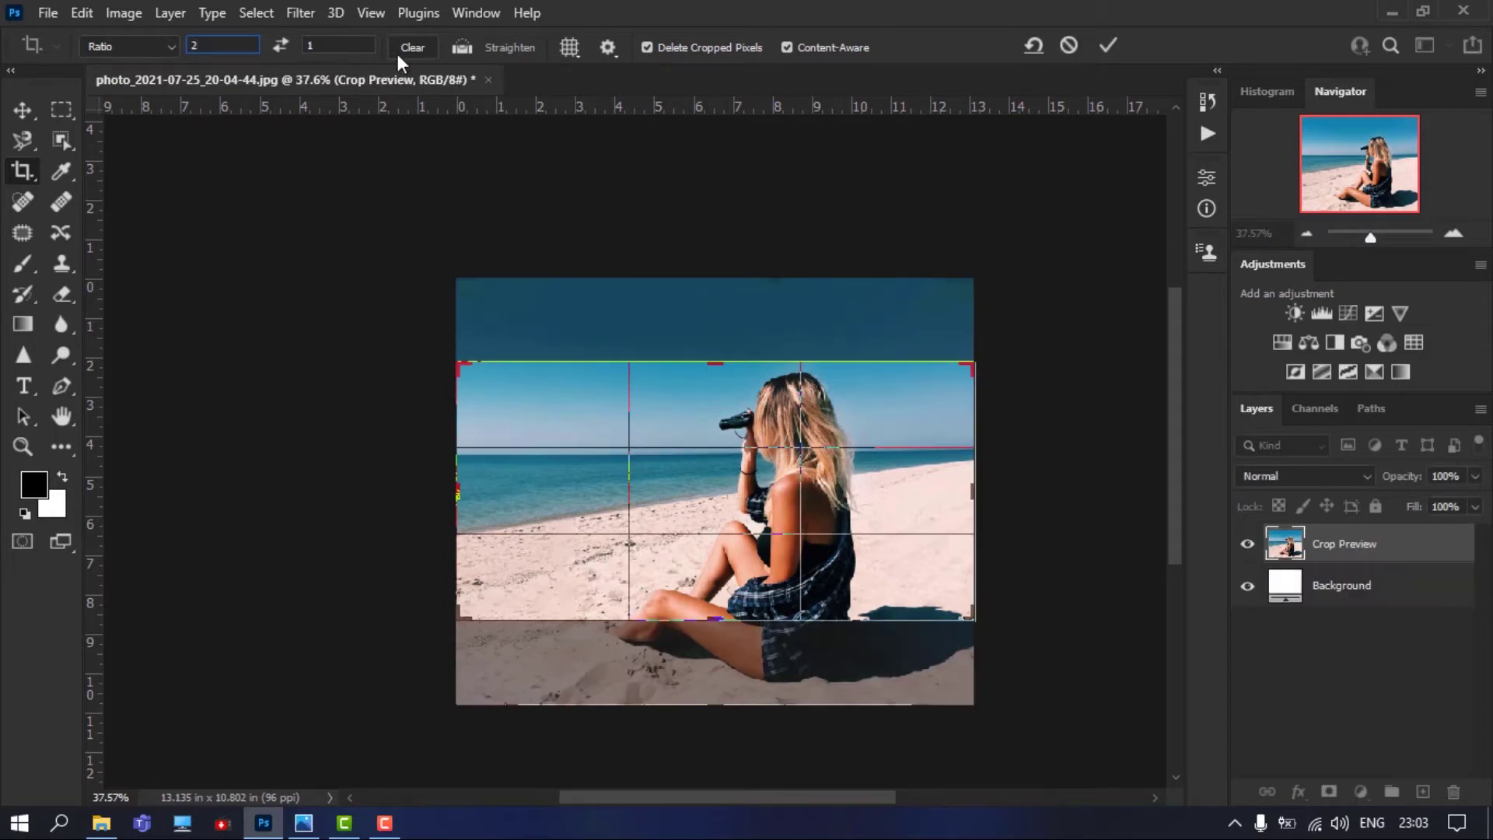
pyautogui.click(377, 46)
pyautogui.click(338, 50)
pyautogui.press('BackSpace')
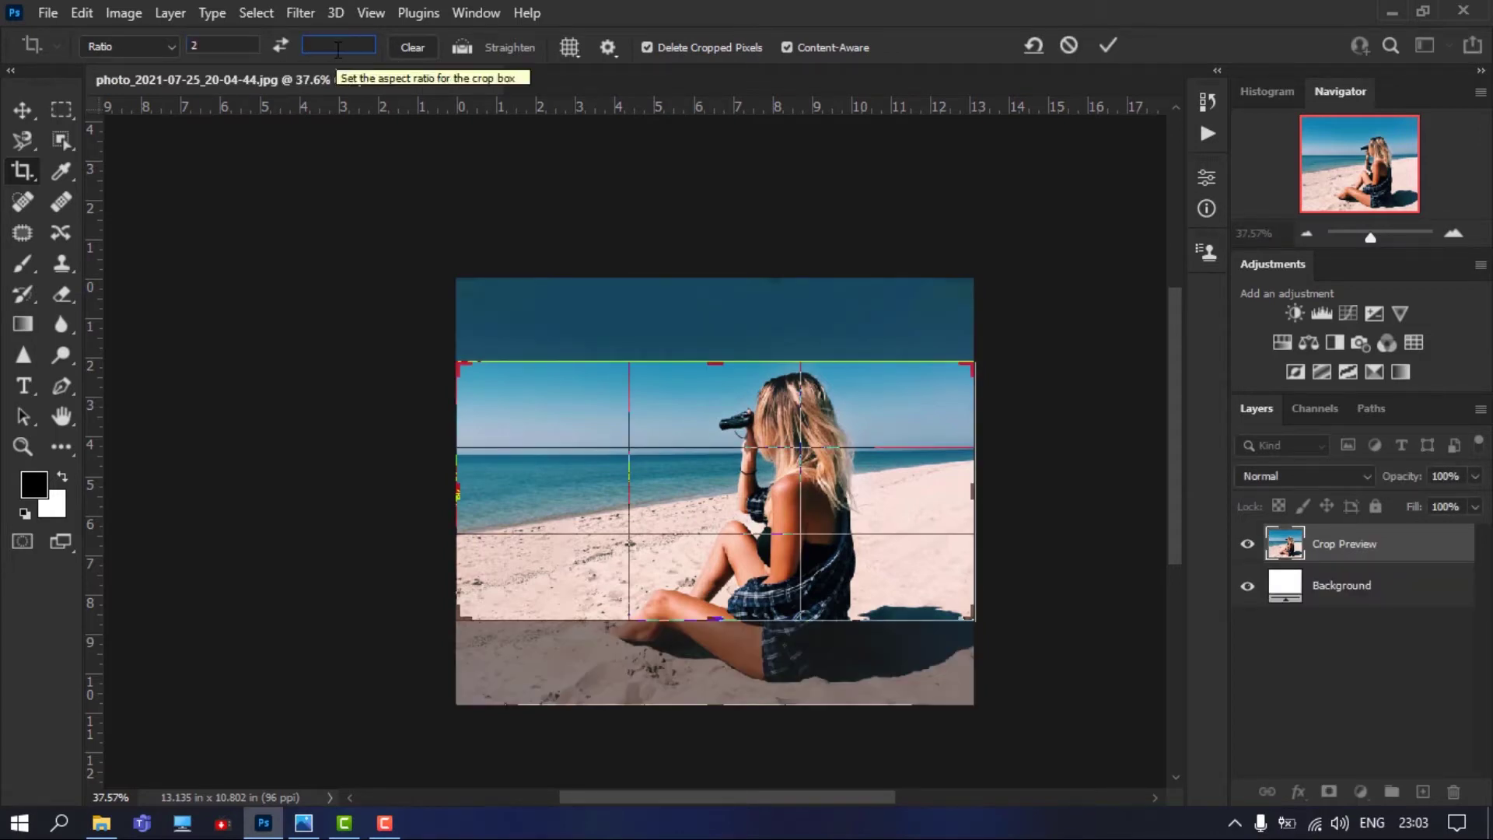
pyautogui.write('3')
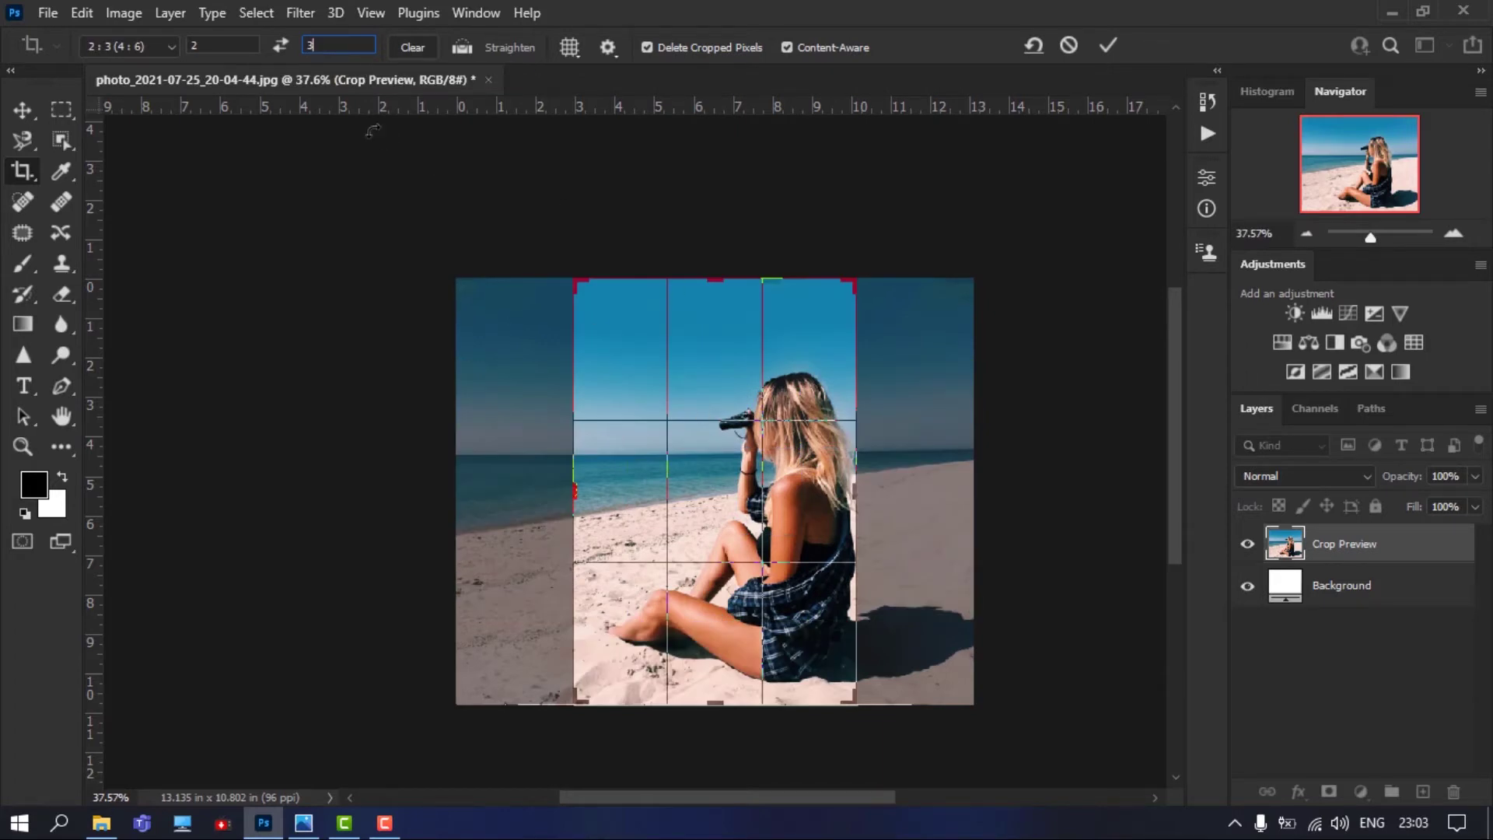
pyautogui.click(280, 47)
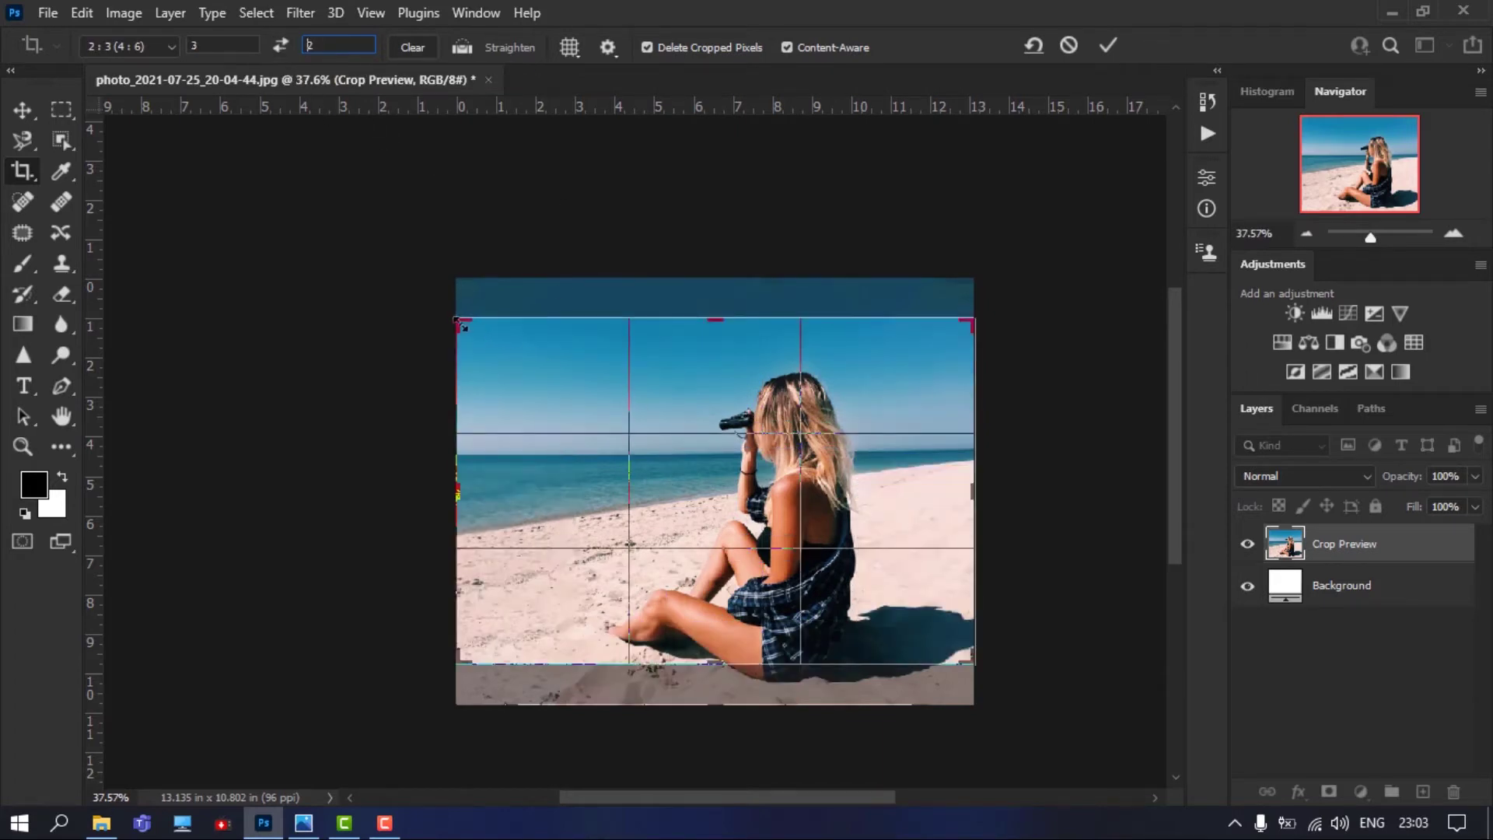
# Shrink the 3 : 2 crop box from its corners and reposition the photo inside it around the seated woman
pyautogui.moveTo(459, 321); pyautogui.dragTo(460, 369)
pyautogui.moveTo(727, 515)
pyautogui.mouseDown()
pyautogui.moveTo(742, 517)
pyautogui.moveTo(735, 501)
pyautogui.mouseUp()
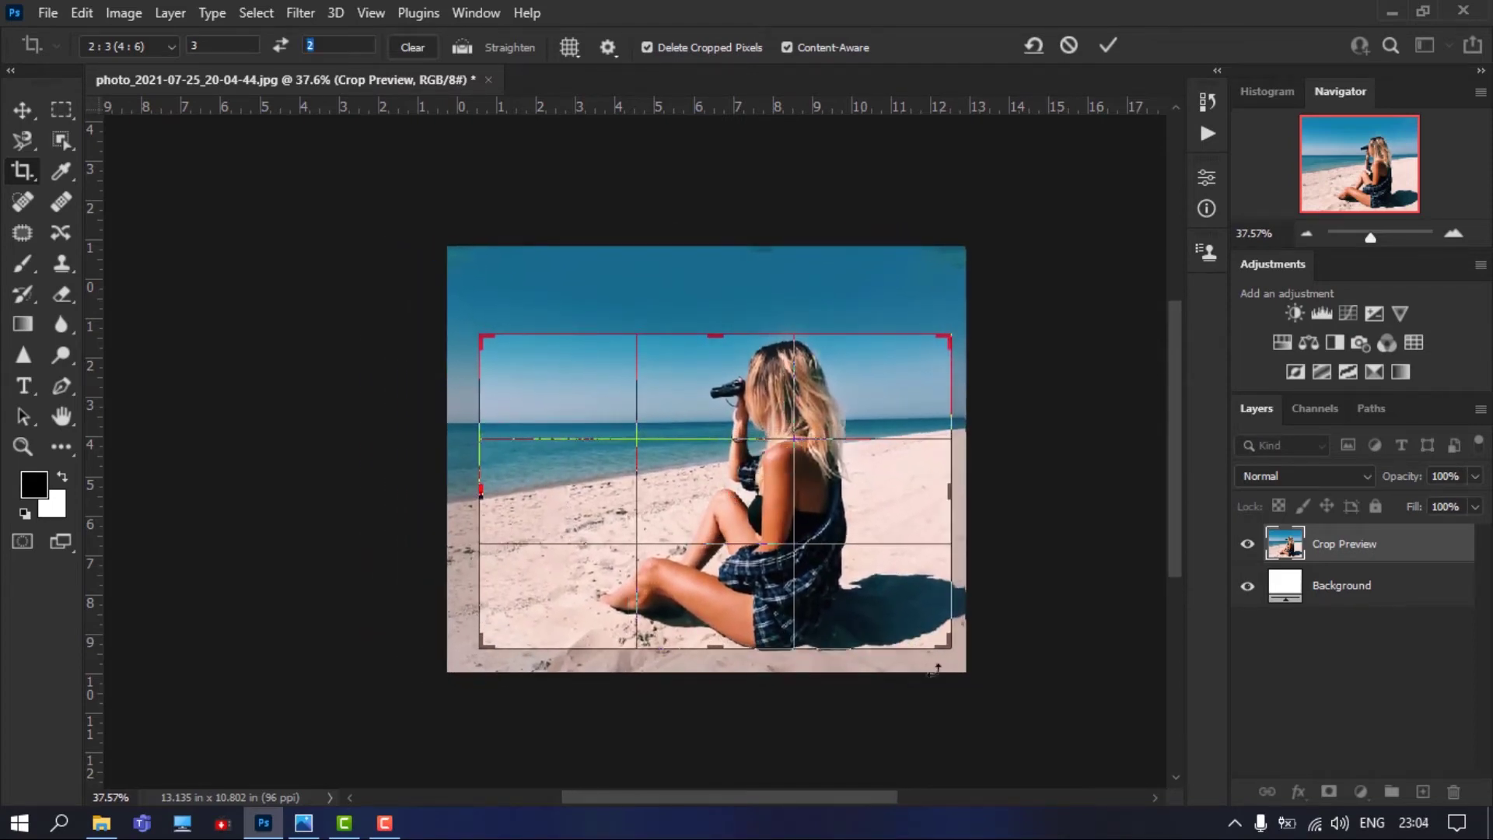
pyautogui.moveTo(948, 648)
pyautogui.mouseDown()
pyautogui.moveTo(884, 570)
pyautogui.moveTo(910, 614)
pyautogui.moveTo(921, 602)
pyautogui.moveTo(948, 626)
pyautogui.mouseUp()
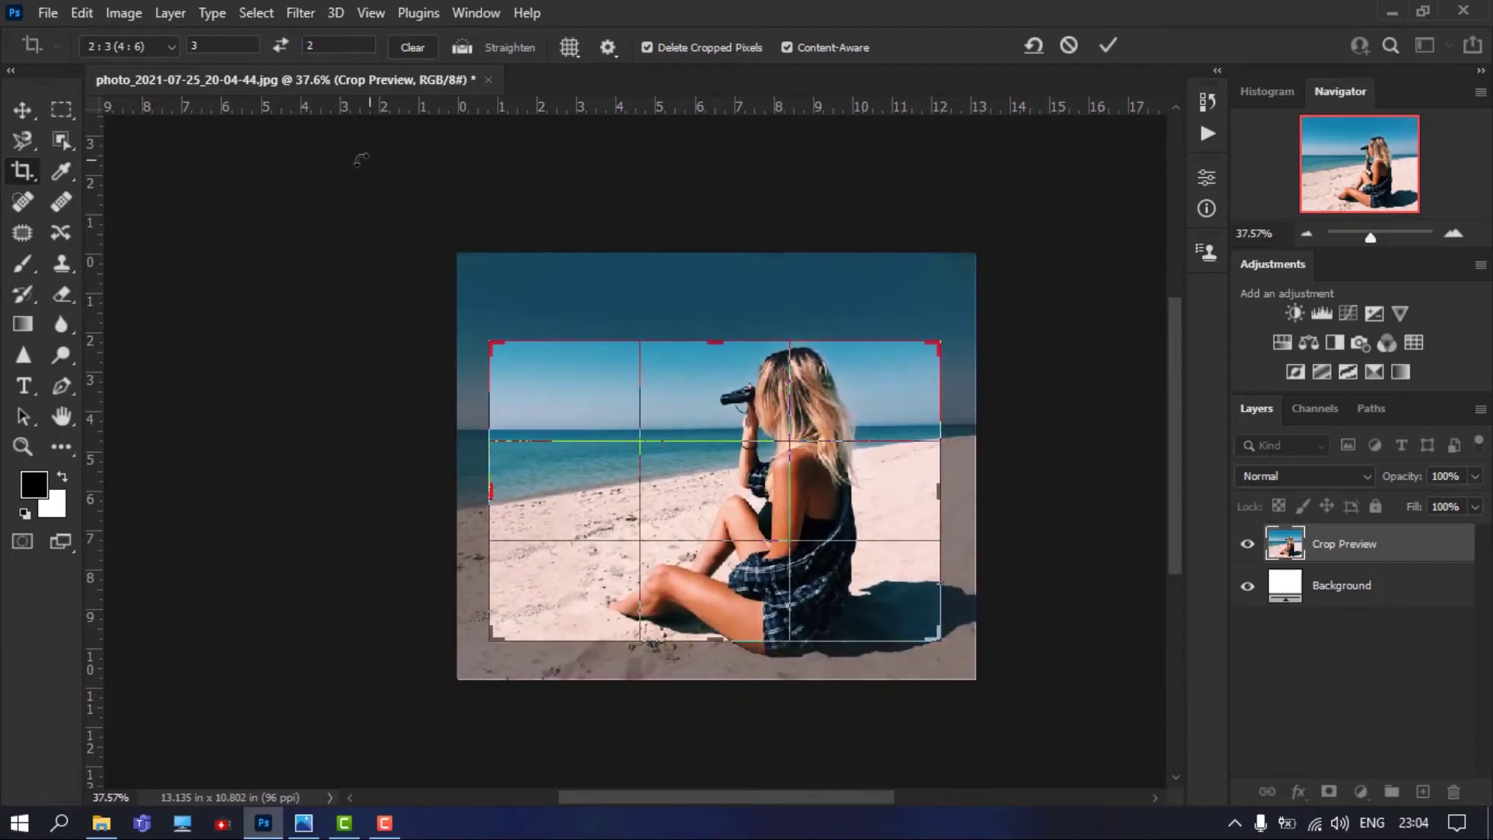
# Clear the crop ratio values, switch the crop mode to W x H x Resolution, and discard the pending crop
pyautogui.click(413, 50)
pyautogui.click(147, 44)
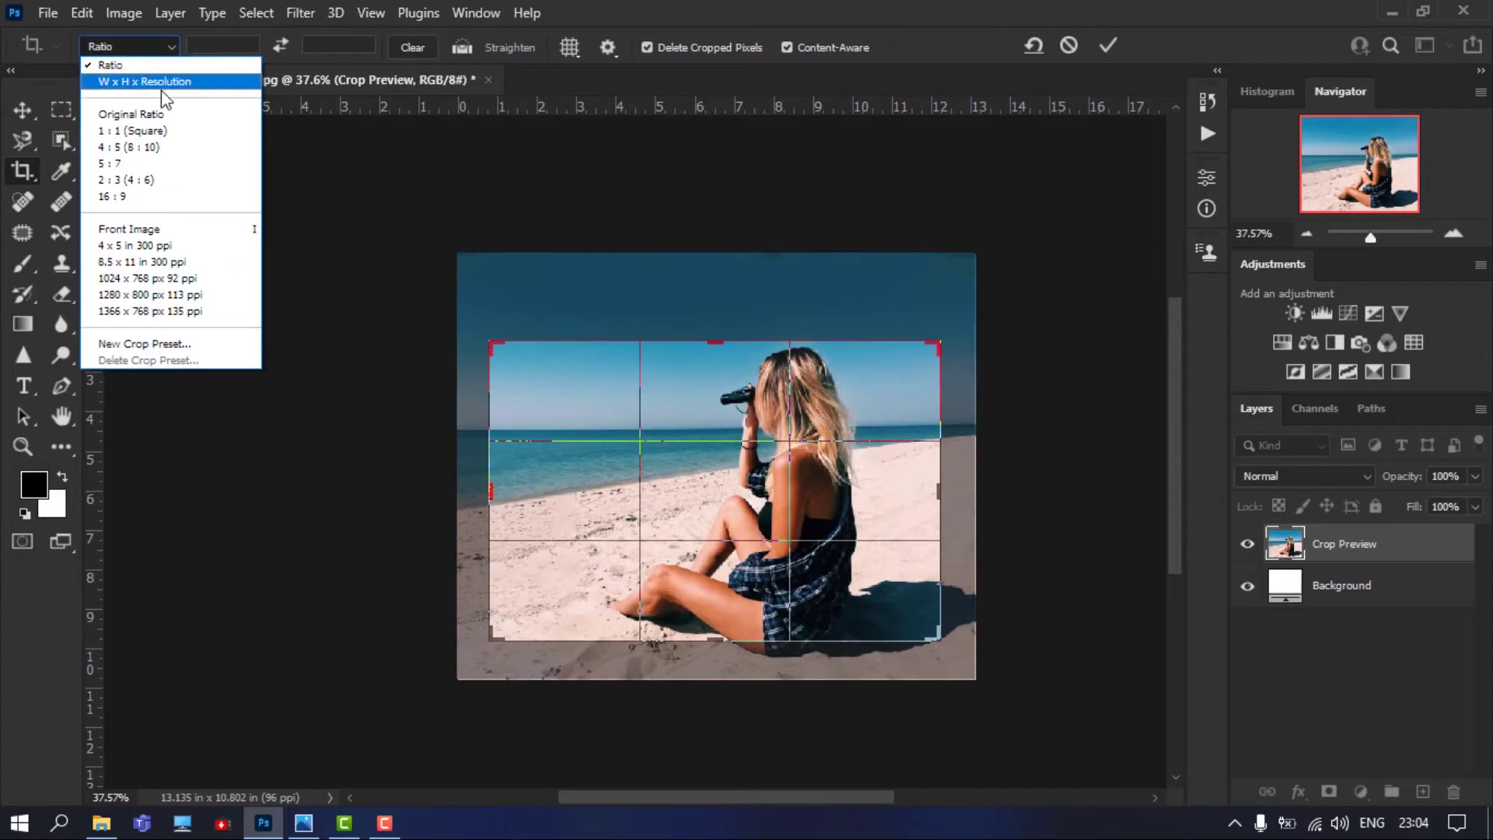
pyautogui.click(166, 83)
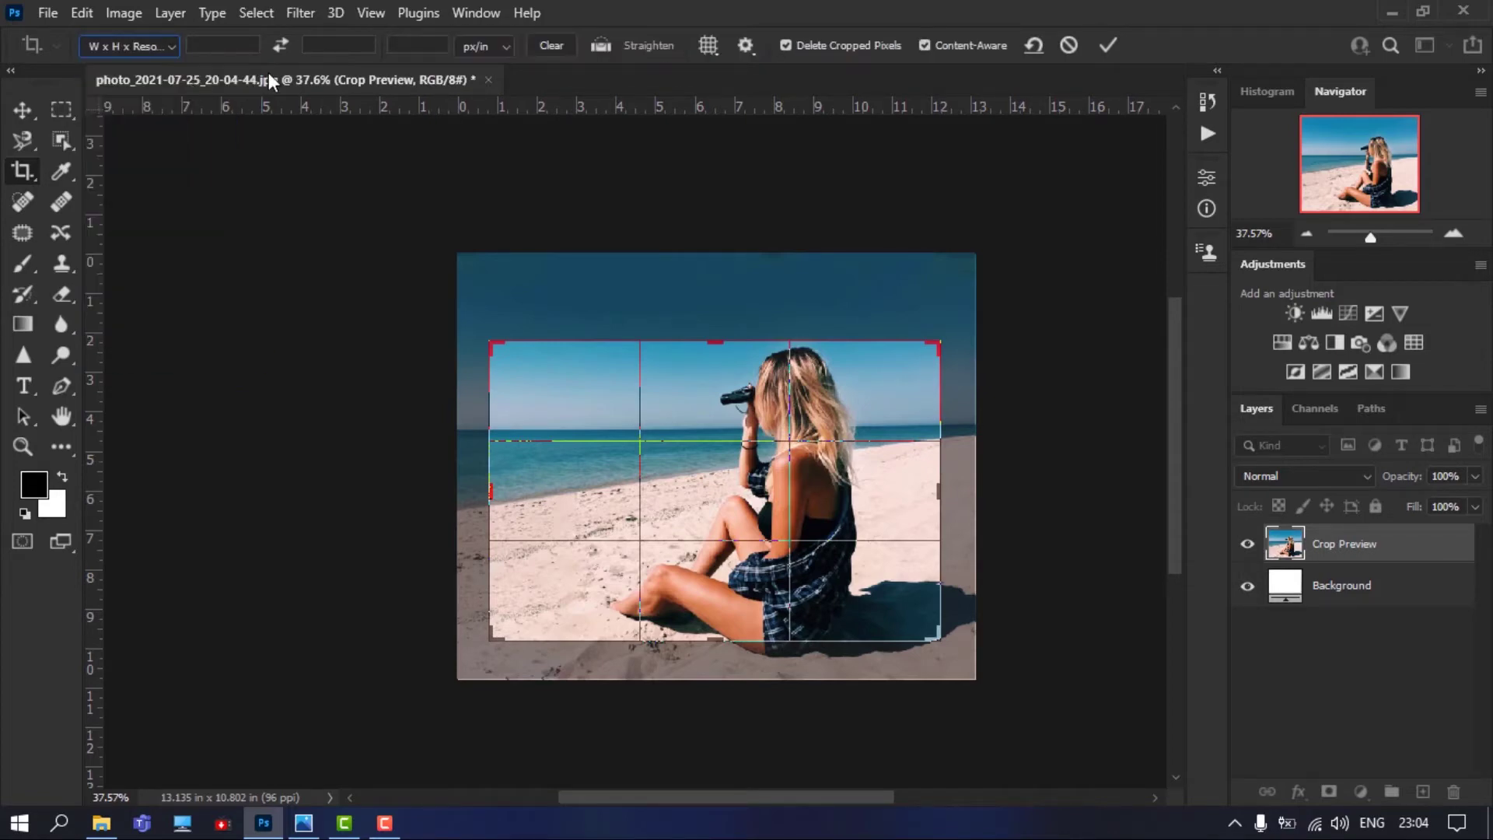
pyautogui.click(212, 47)
pyautogui.doubleClick(586, 347)
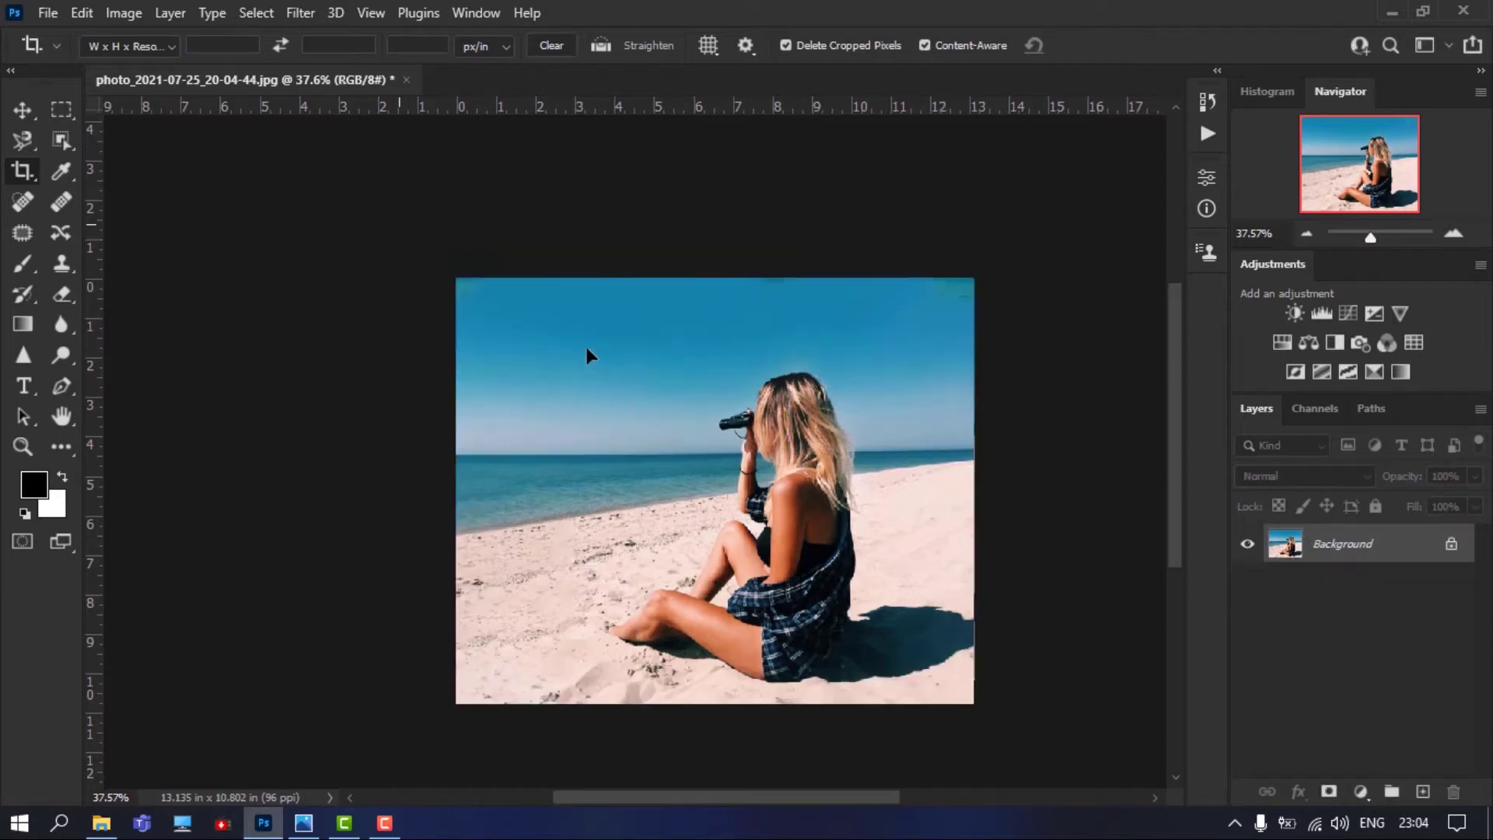
# Set the crop size to 4 in by 6 in at 300 px/in and swap it to 6 in by 4 in
pyautogui.click(207, 41)
pyautogui.write('4')
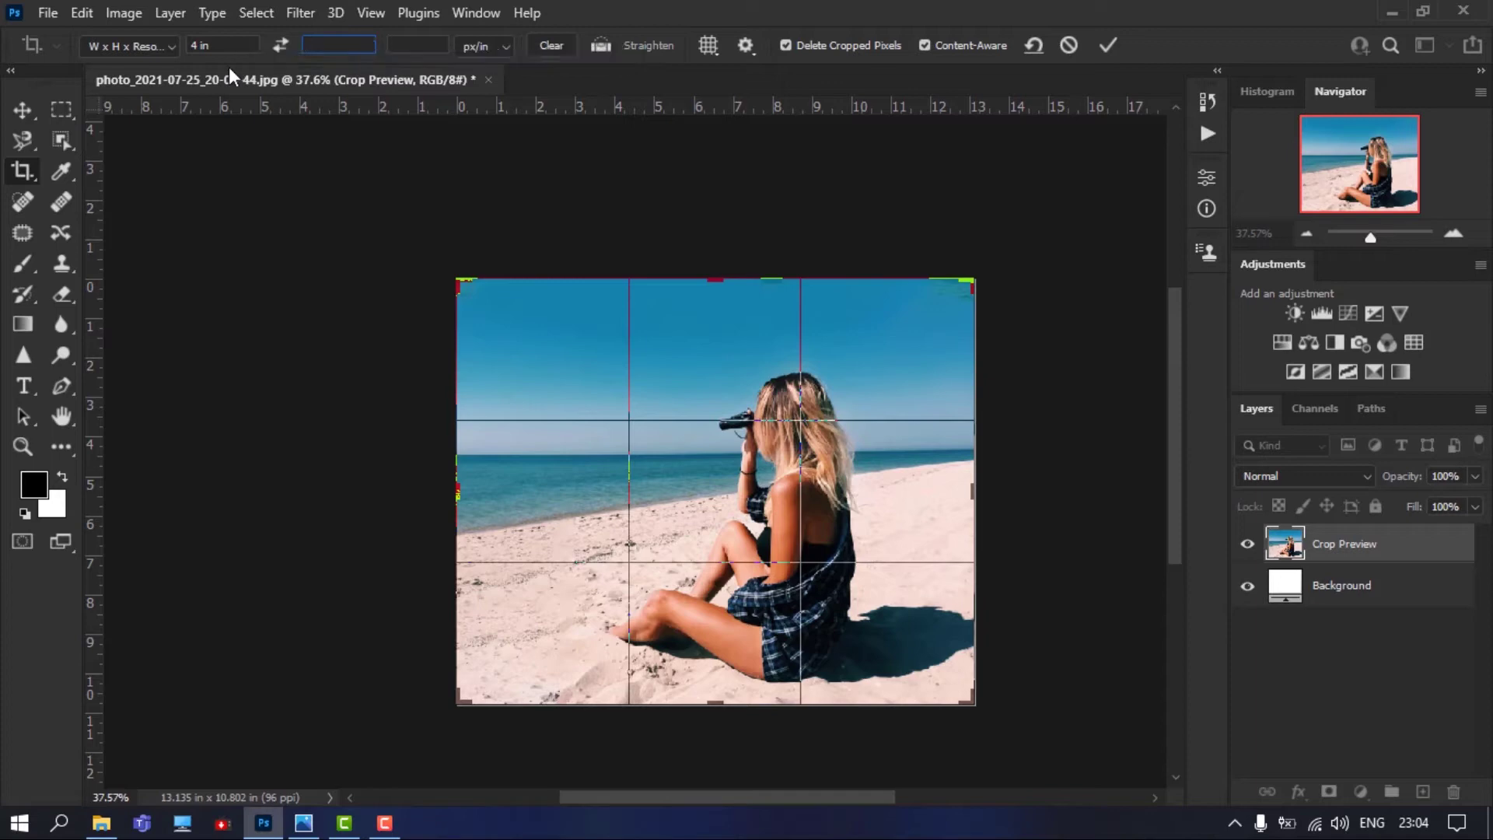
pyautogui.write('6')
pyautogui.press('Tab')
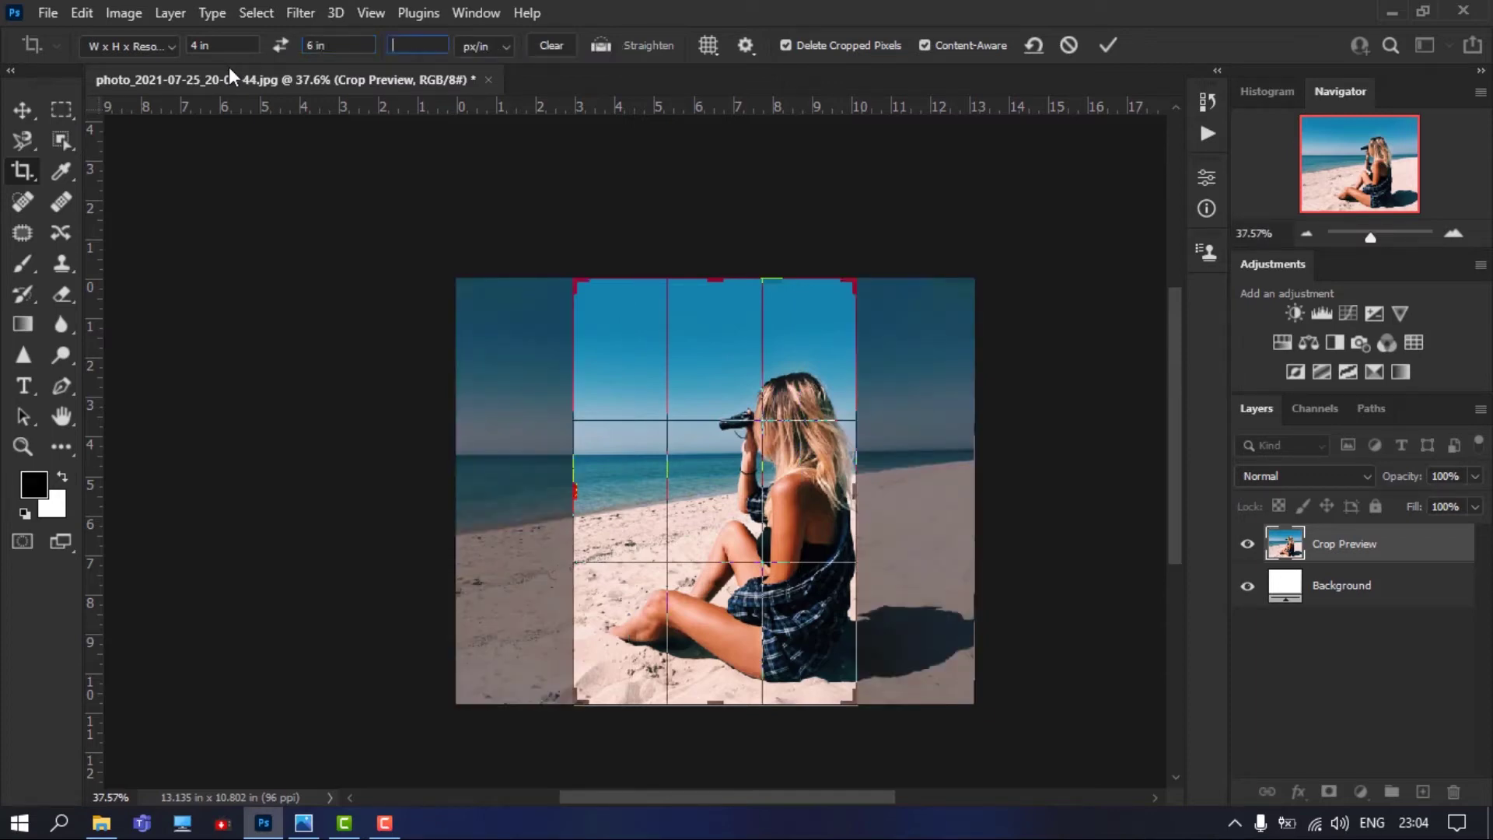
pyautogui.write('300')
pyautogui.click(279, 47)
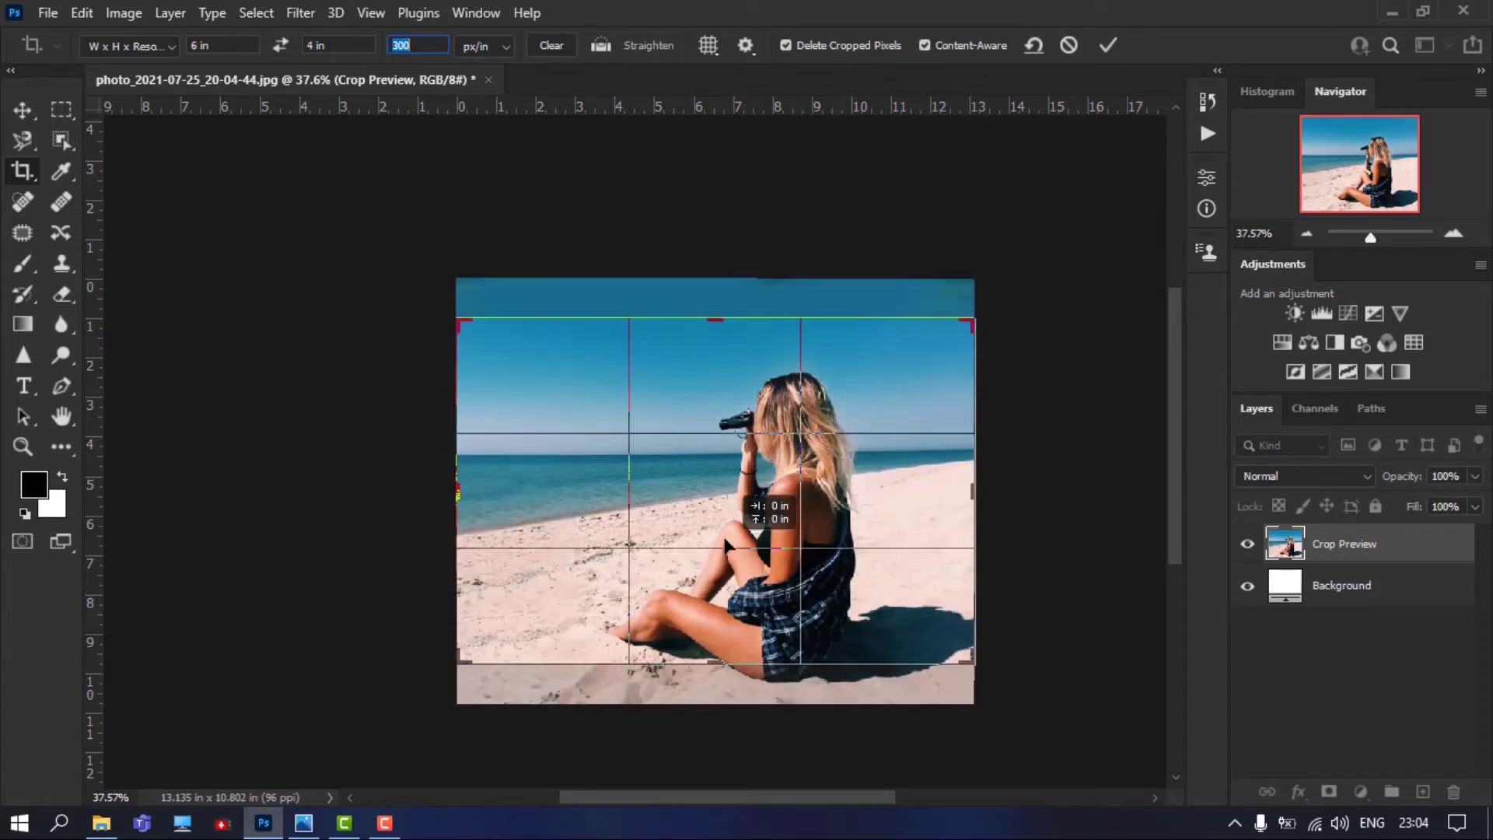
# Shift the photo slightly upward within the 6 x 4 in crop frame and apply the crop
pyautogui.moveTo(725, 544); pyautogui.dragTo(722, 529)
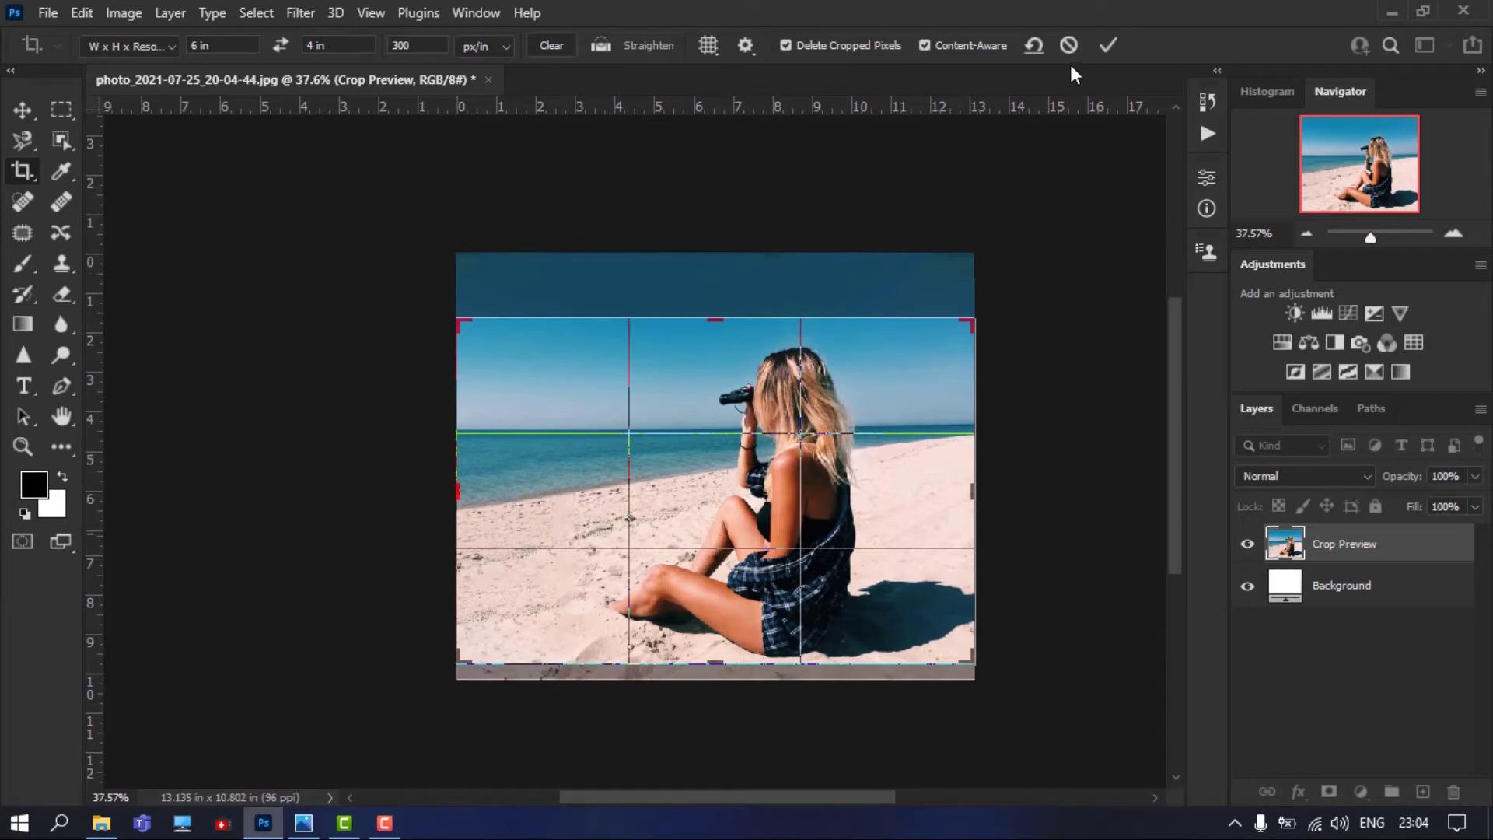
pyautogui.scroll(2, 1085, 134)
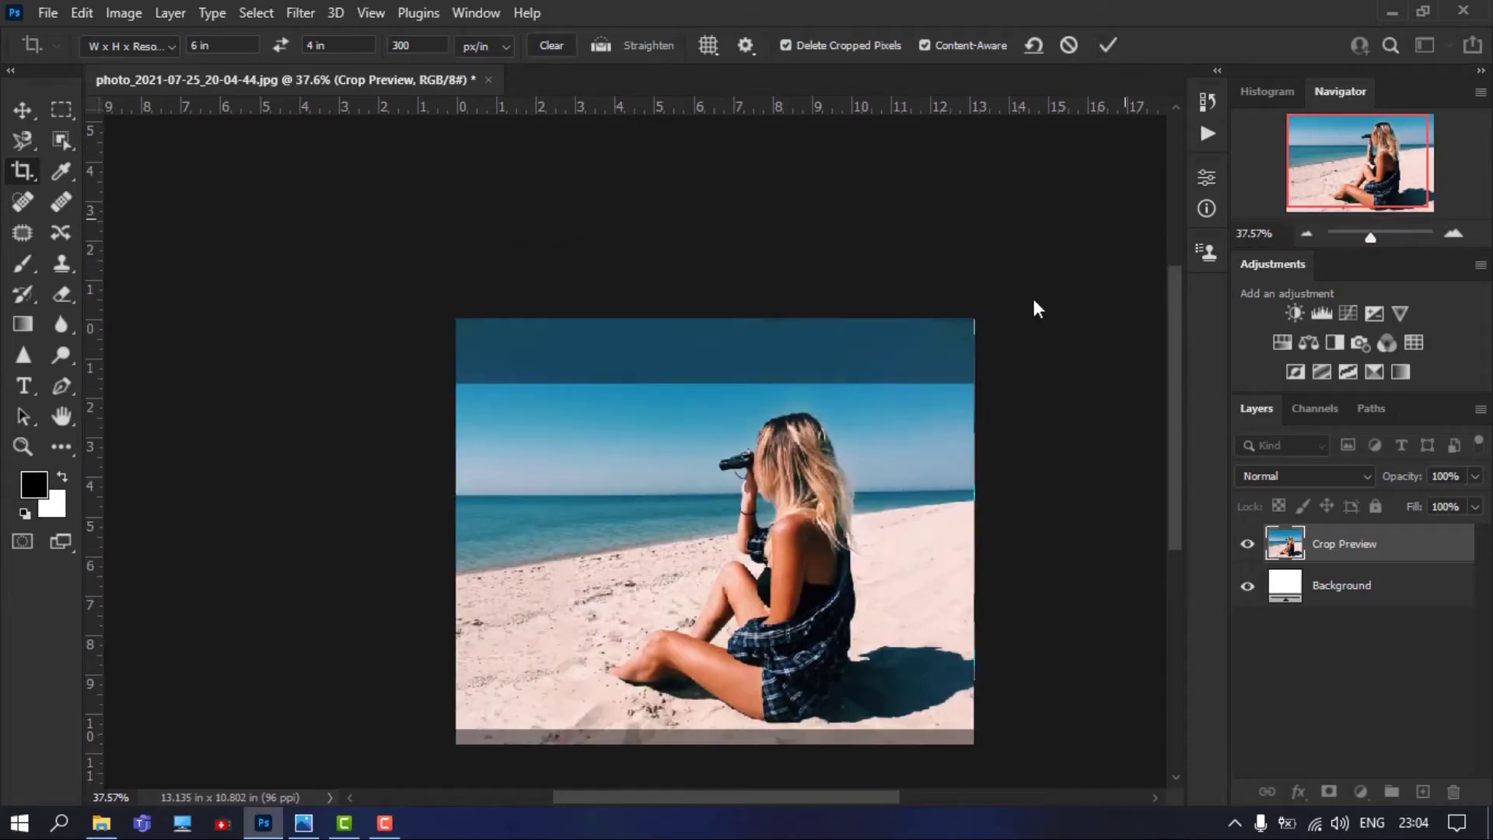
pyautogui.press('Return')
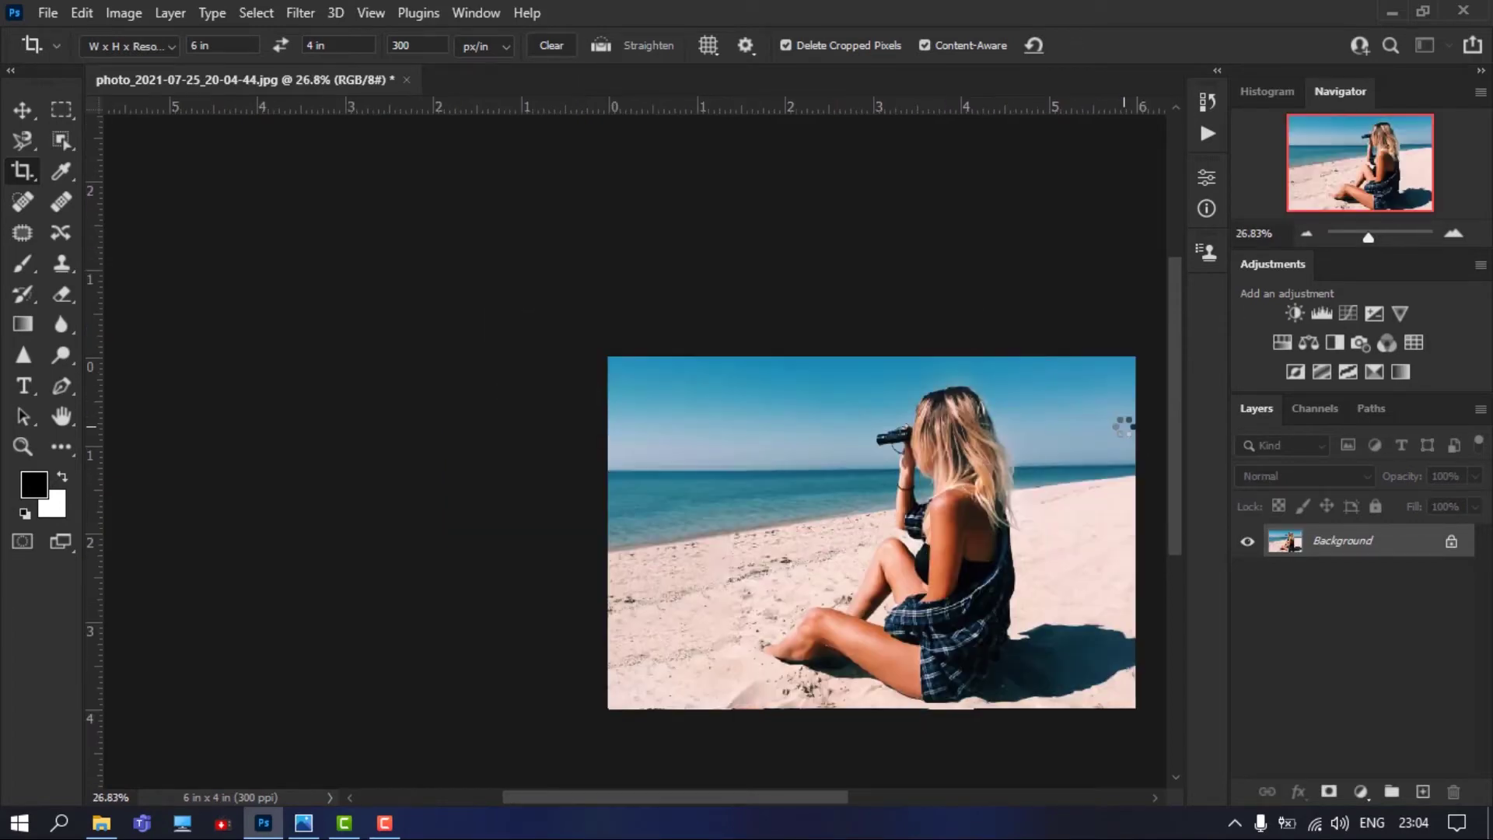
pyautogui.scroll(1, 1073, 433)
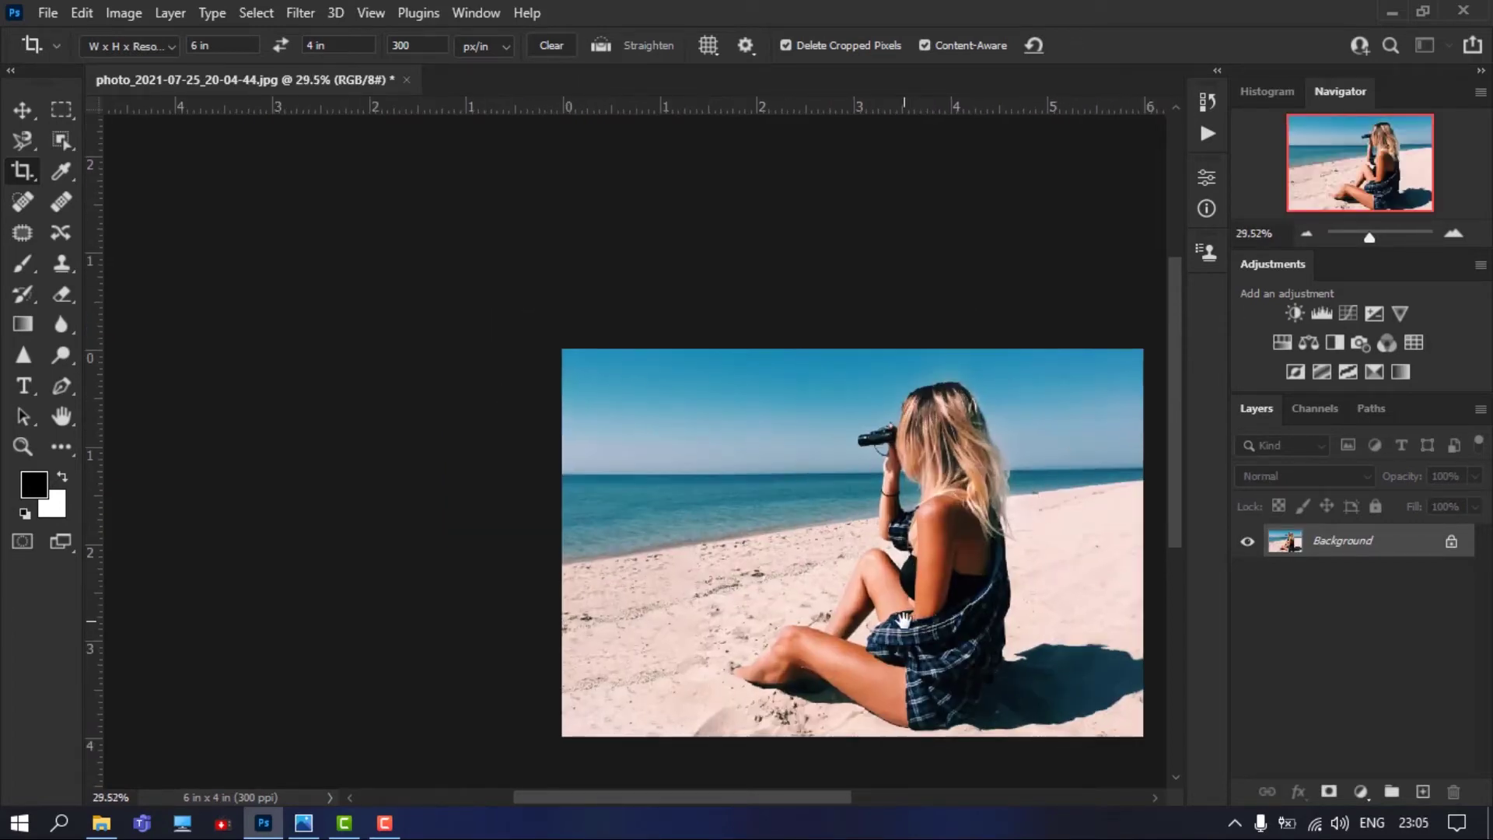
pyautogui.moveTo(876, 613); pyautogui.dragTo(722, 566)
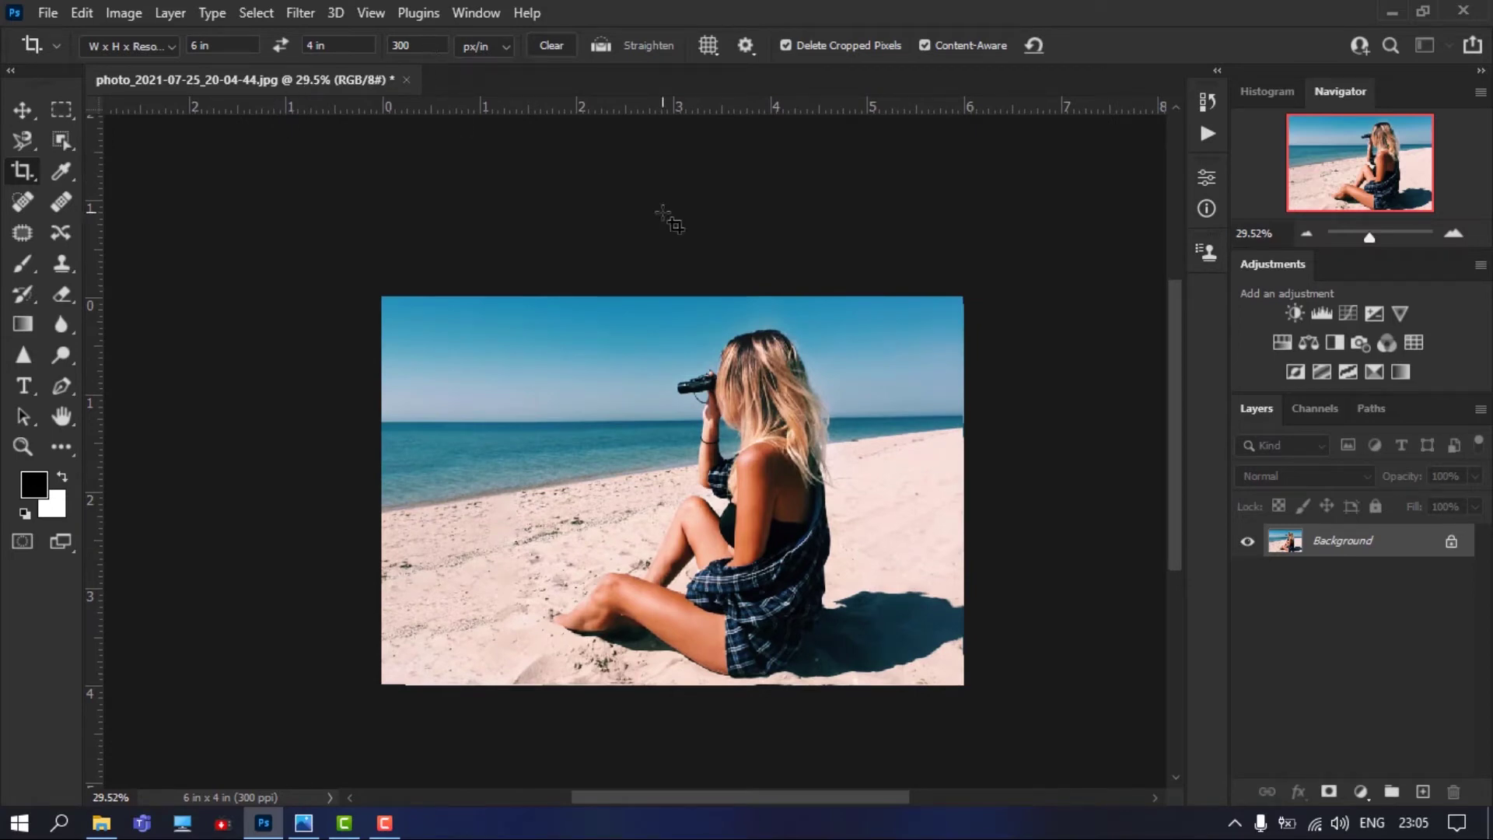
pyautogui.click(511, 54)
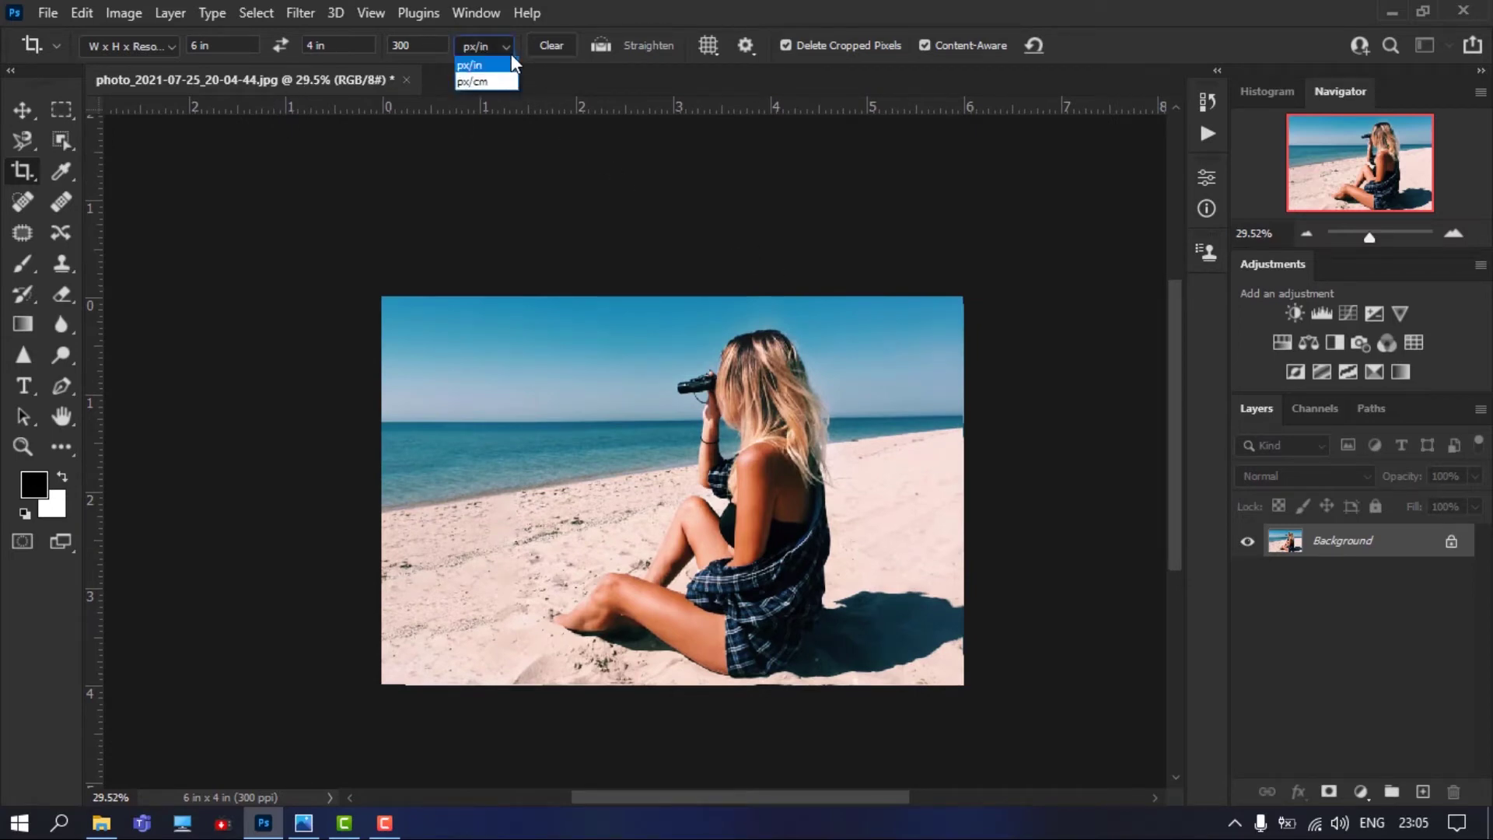
pyautogui.click(504, 54)
pyautogui.click(502, 46)
pyautogui.click(504, 47)
pyautogui.click(165, 46)
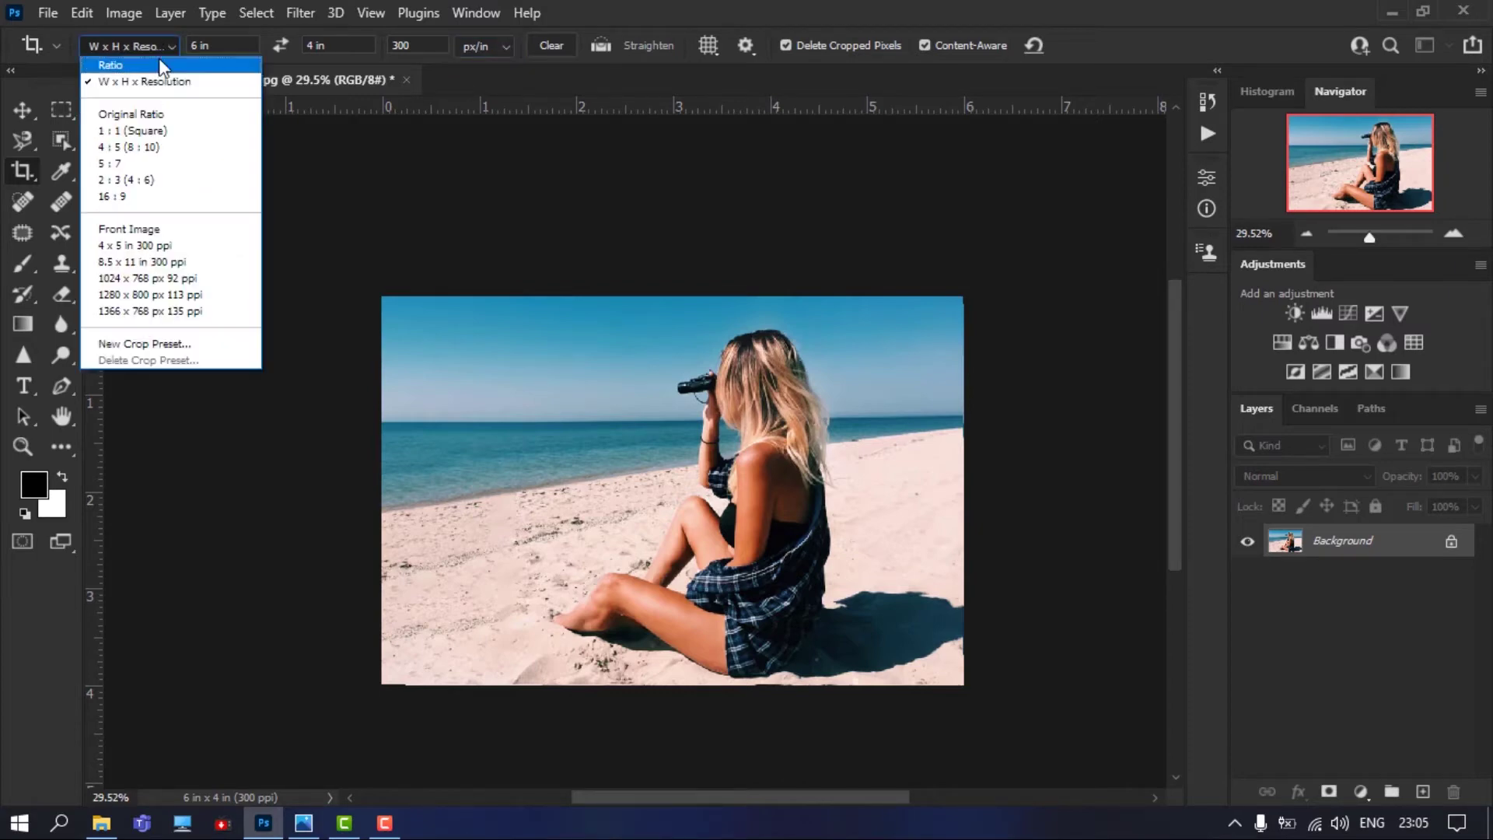
pyautogui.click(543, 167)
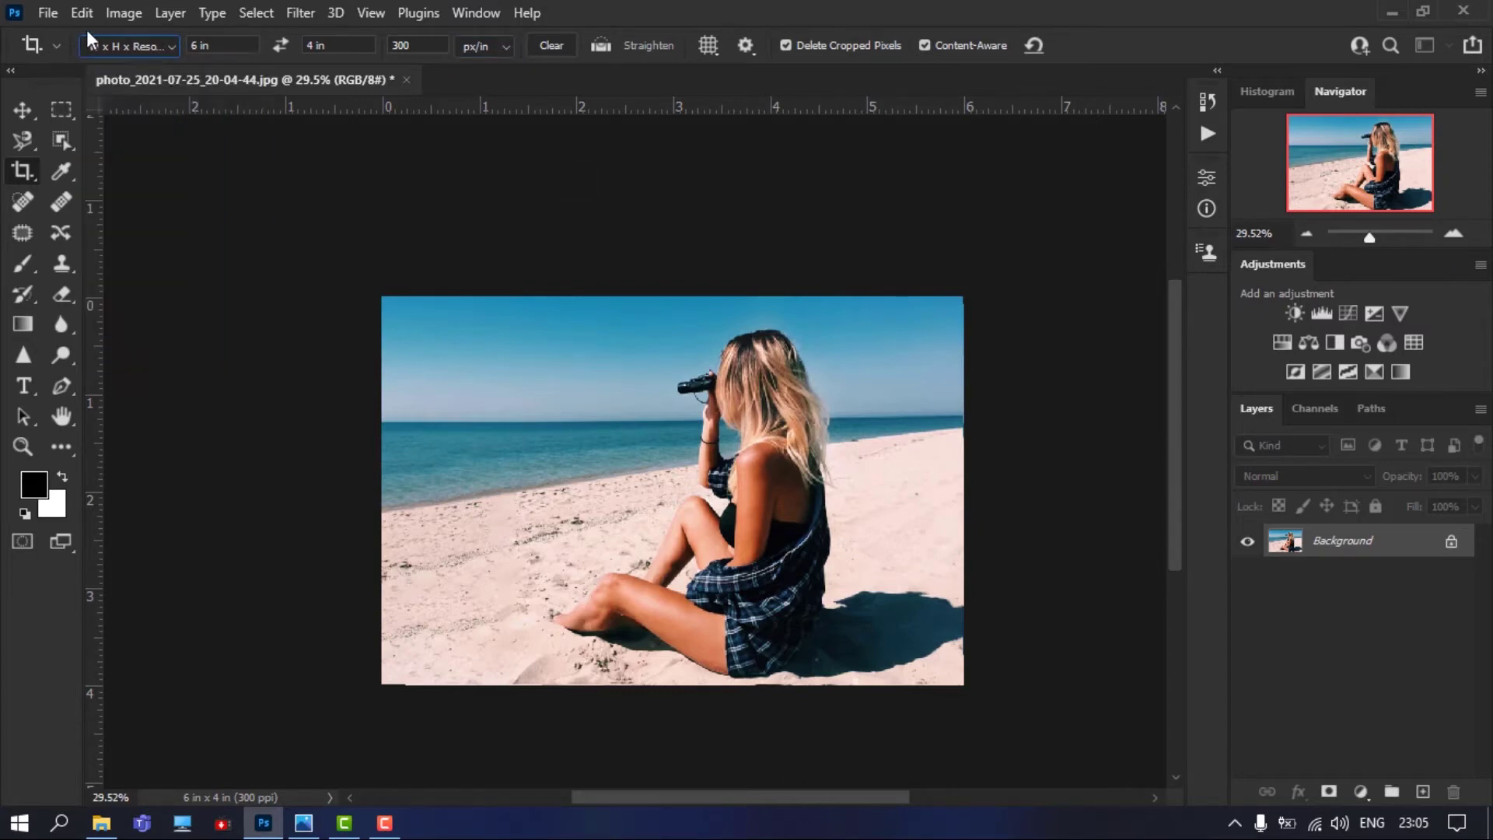
# Revert the photo to its last saved version and clear the crop's width, height and resolution values, discarding the crop preview
pyautogui.click(48, 13)
pyautogui.click(78, 317)
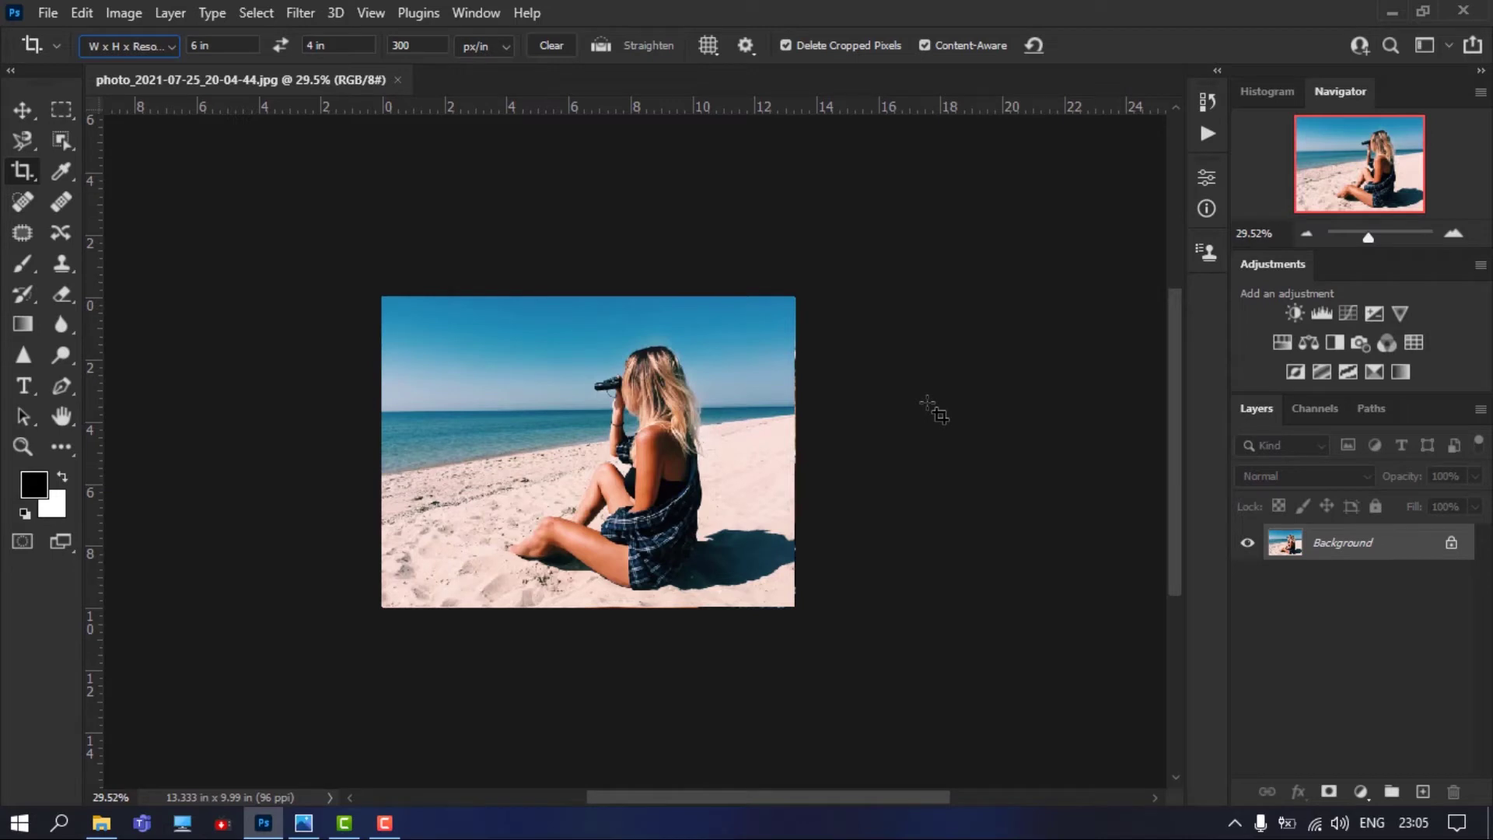
pyautogui.moveTo(1174, 428); pyautogui.dragTo(1172, 432)
pyautogui.click(315, 227)
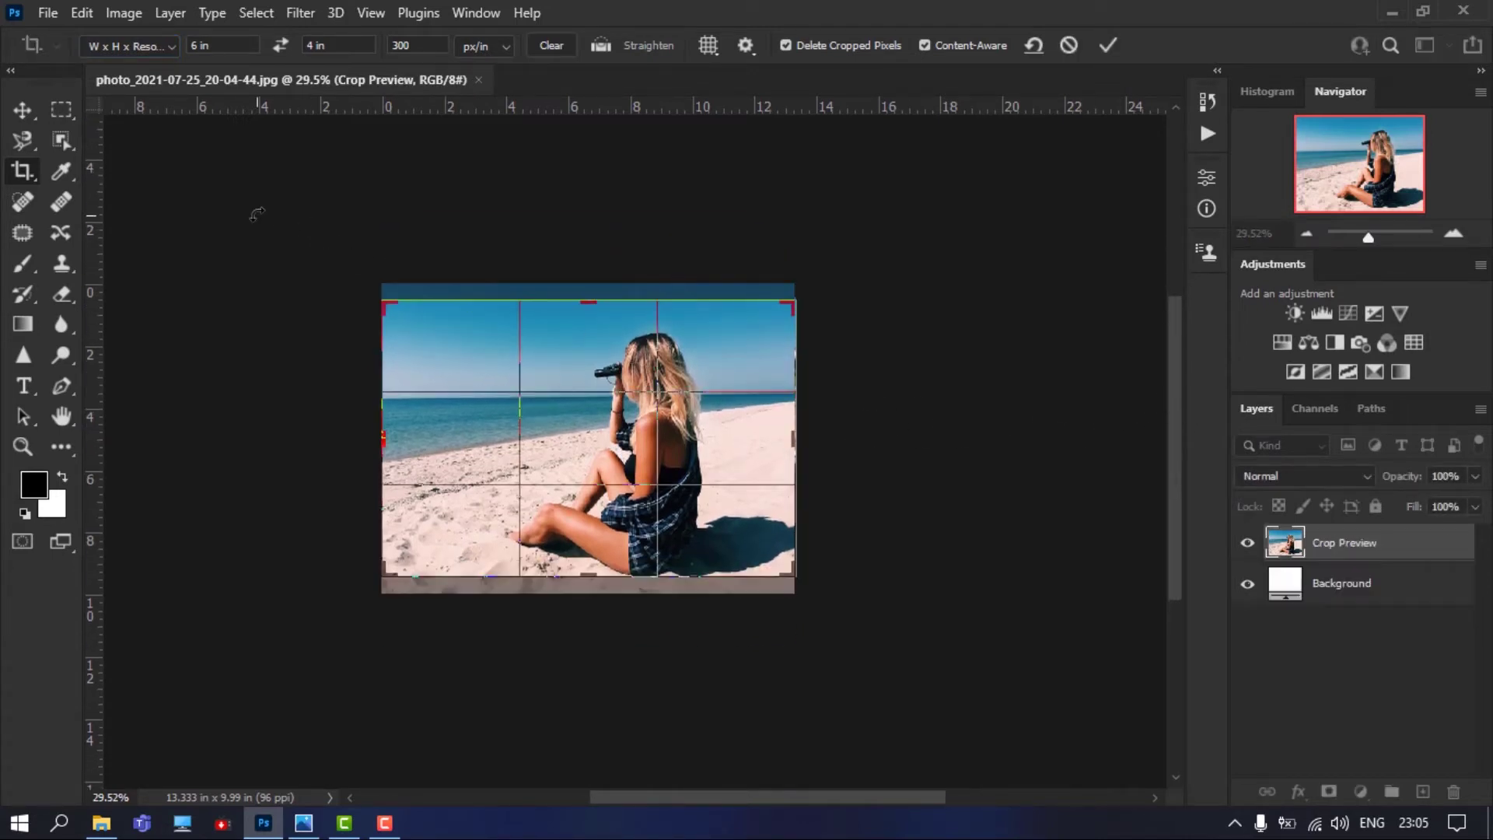
pyautogui.click(557, 47)
pyautogui.press('Escape')
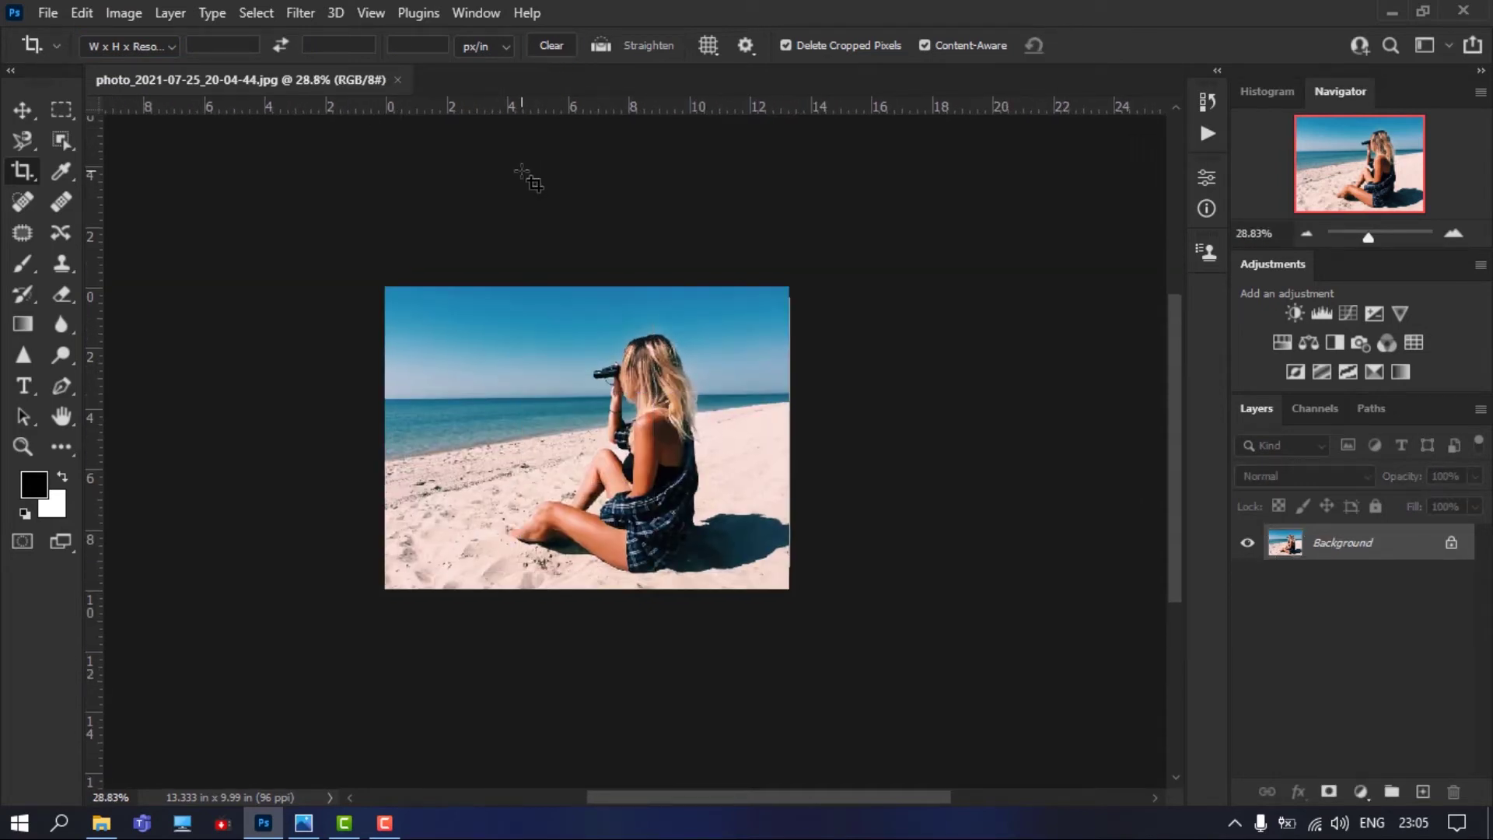
# Try the Original Ratio crop preset by shrinking the crop box from its upper-left corner, and cancel the crop
pyautogui.click(128, 47)
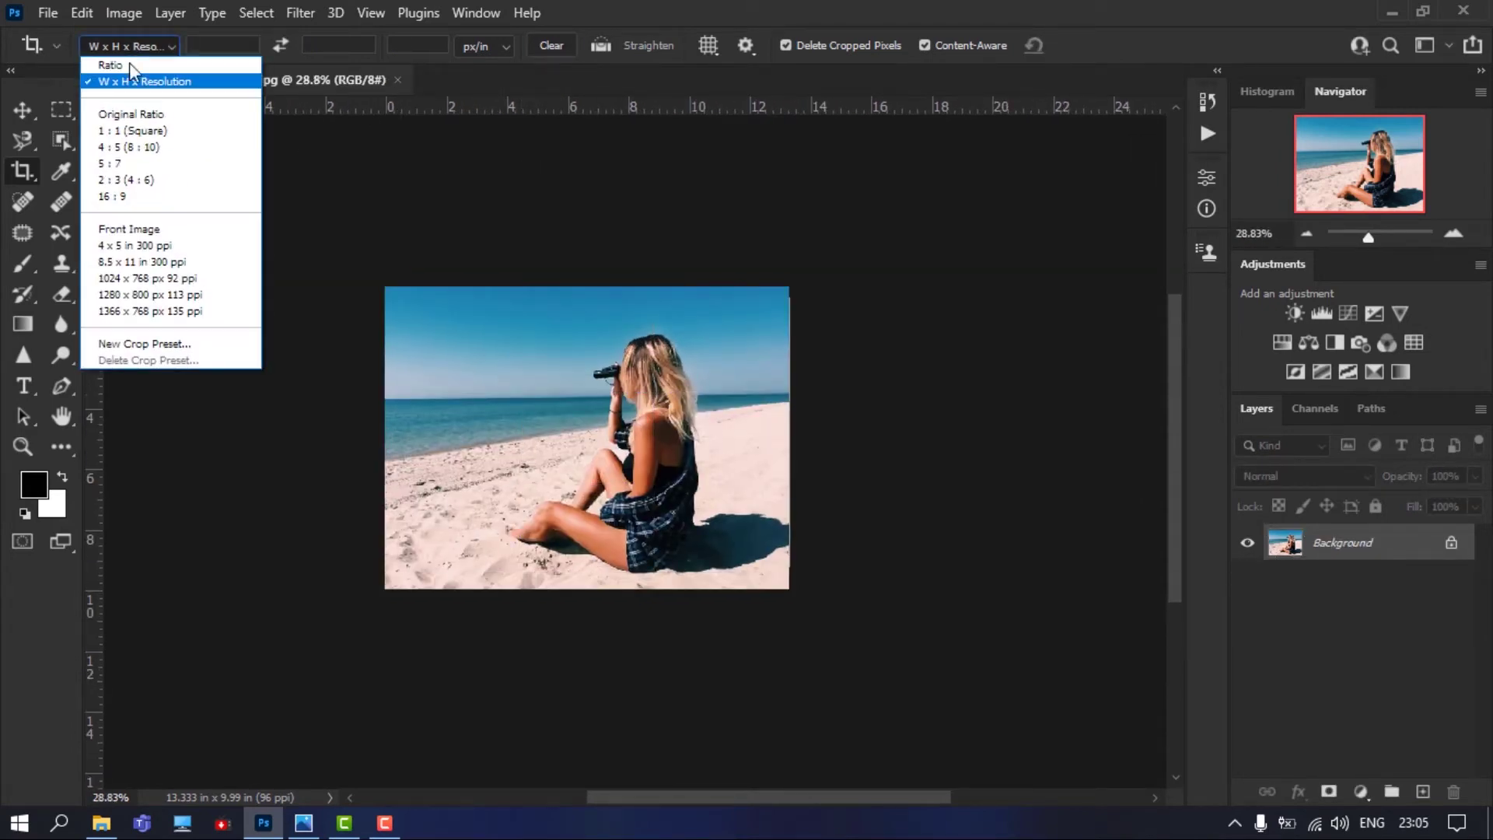
pyautogui.click(133, 114)
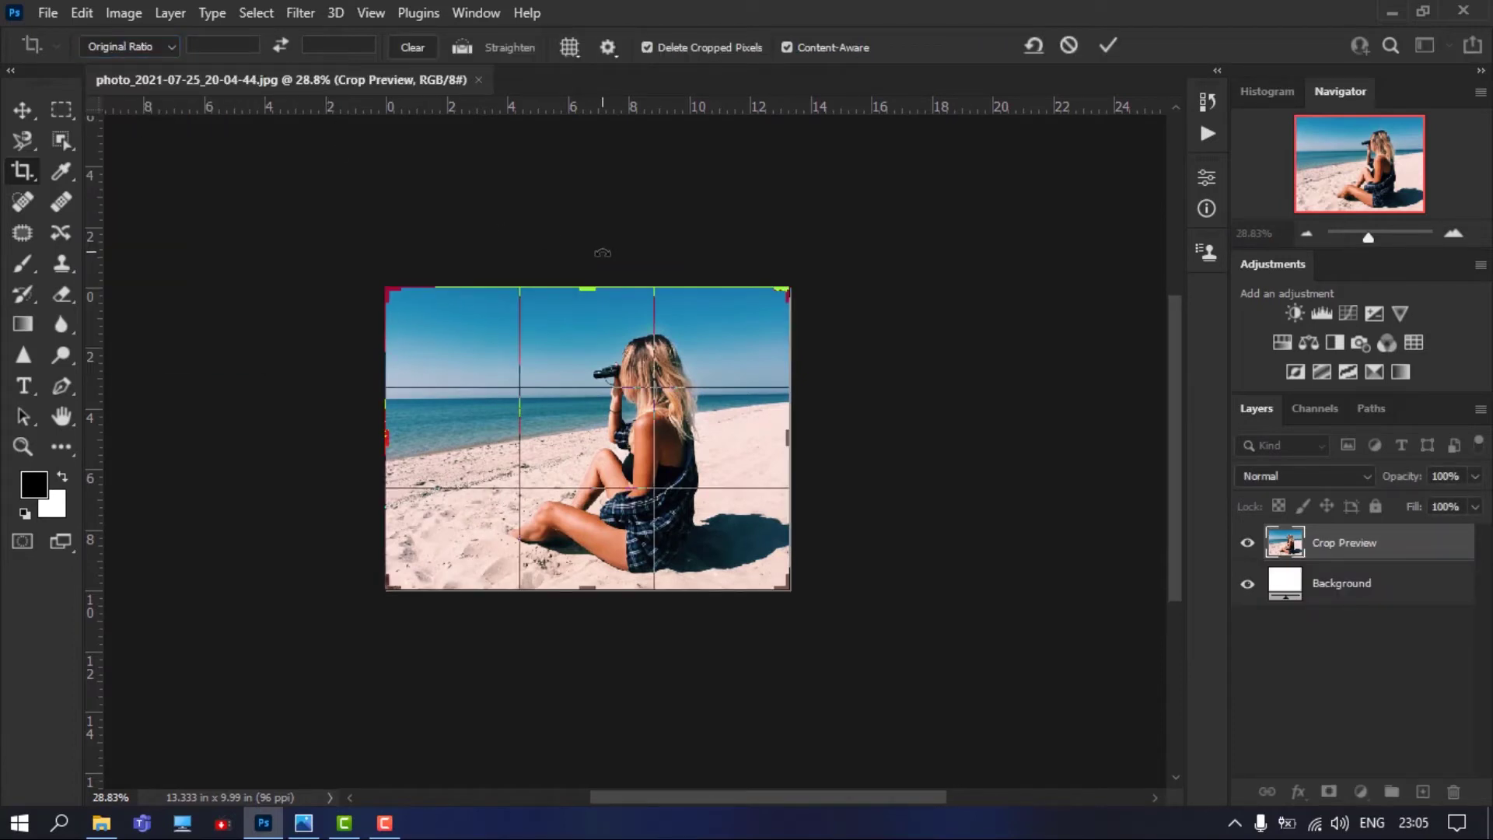
pyautogui.moveTo(394, 291); pyautogui.dragTo(414, 299)
pyautogui.press('Escape')
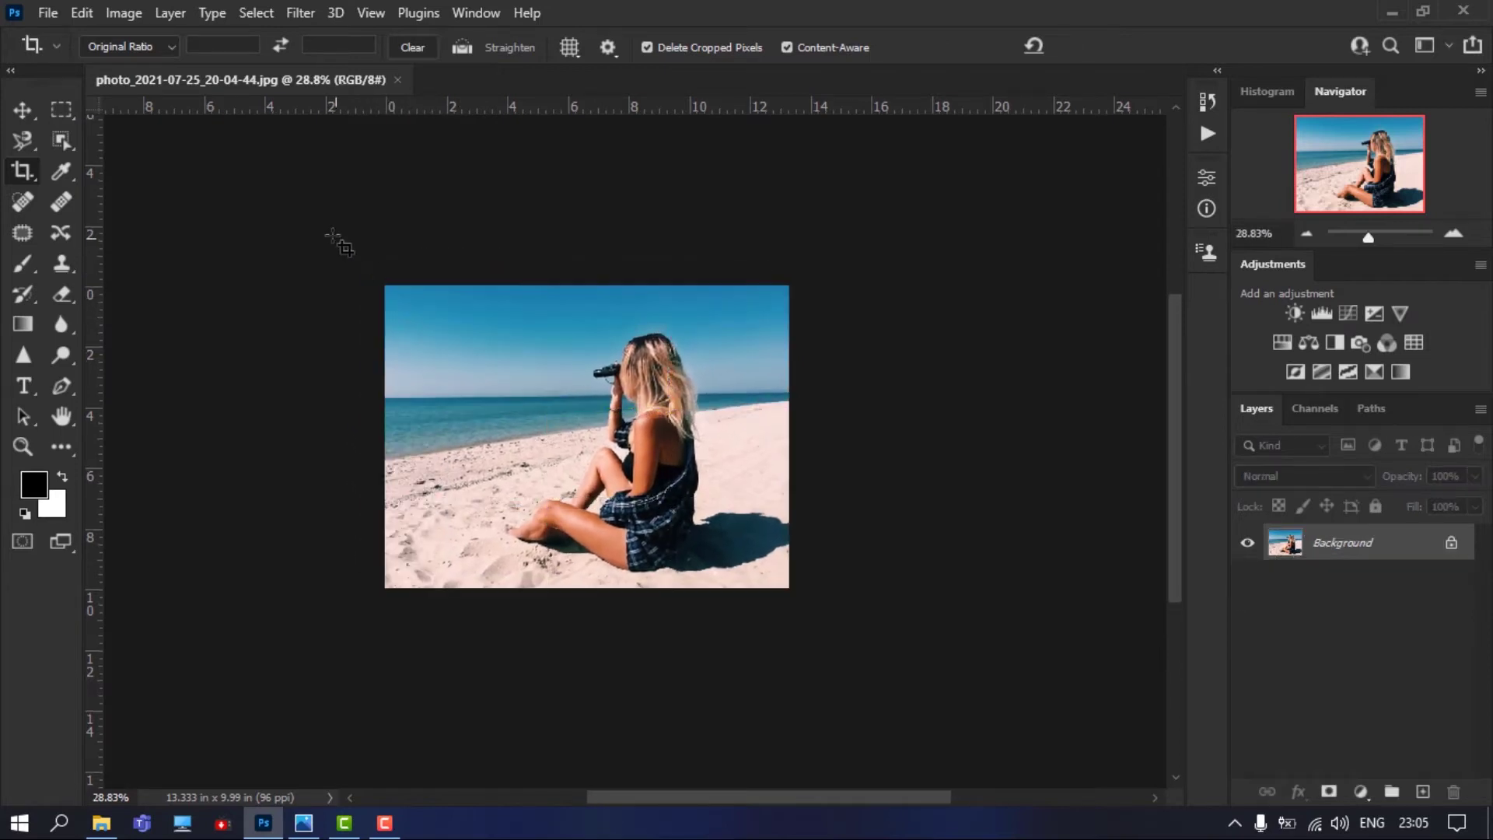
# Try the 1 : 1 (Square) crop preset by repositioning the photo within the square frame, and cancel the crop
pyautogui.click(138, 49)
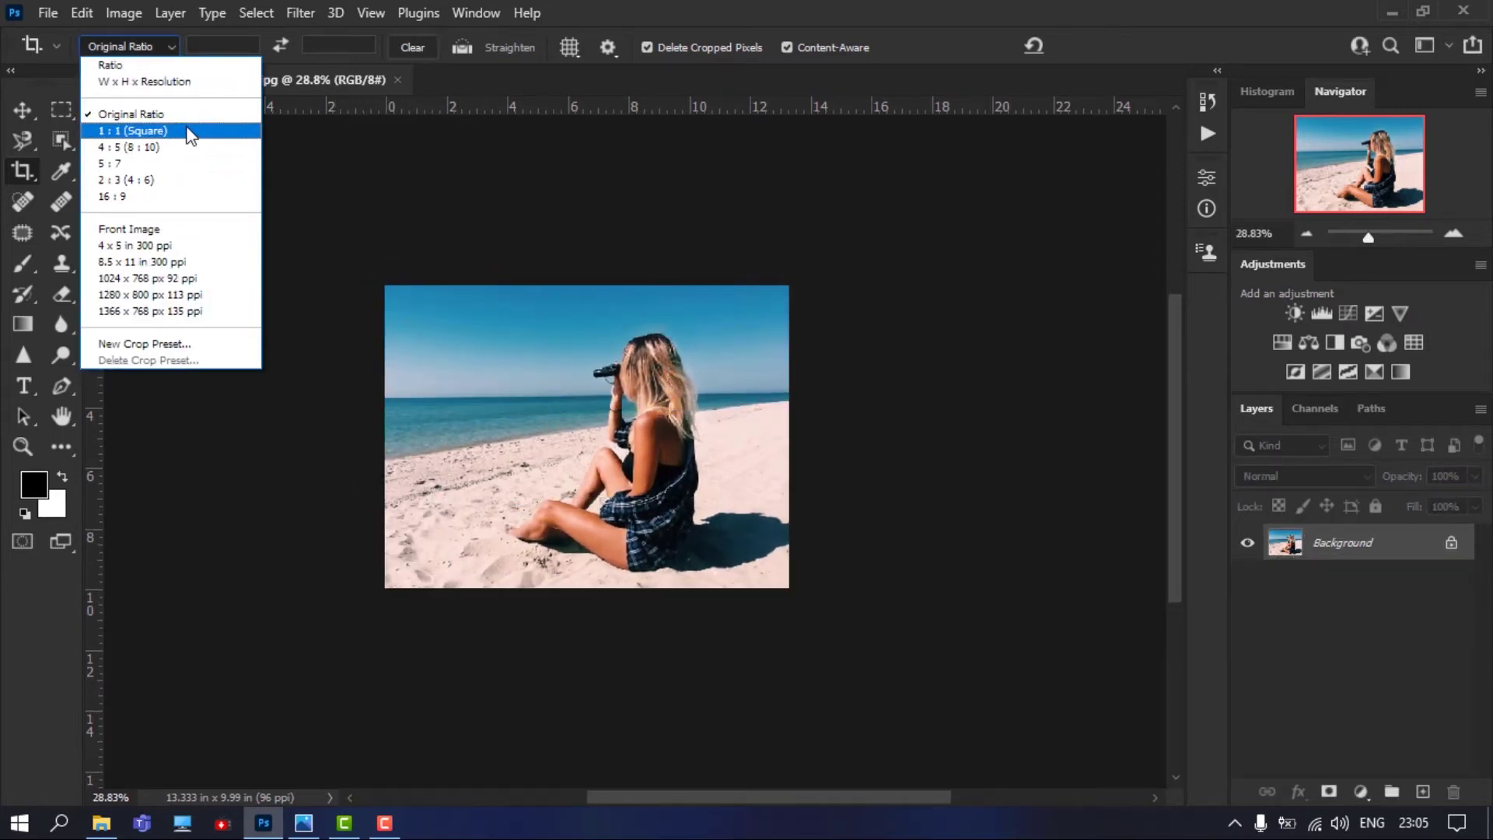
pyautogui.click(140, 131)
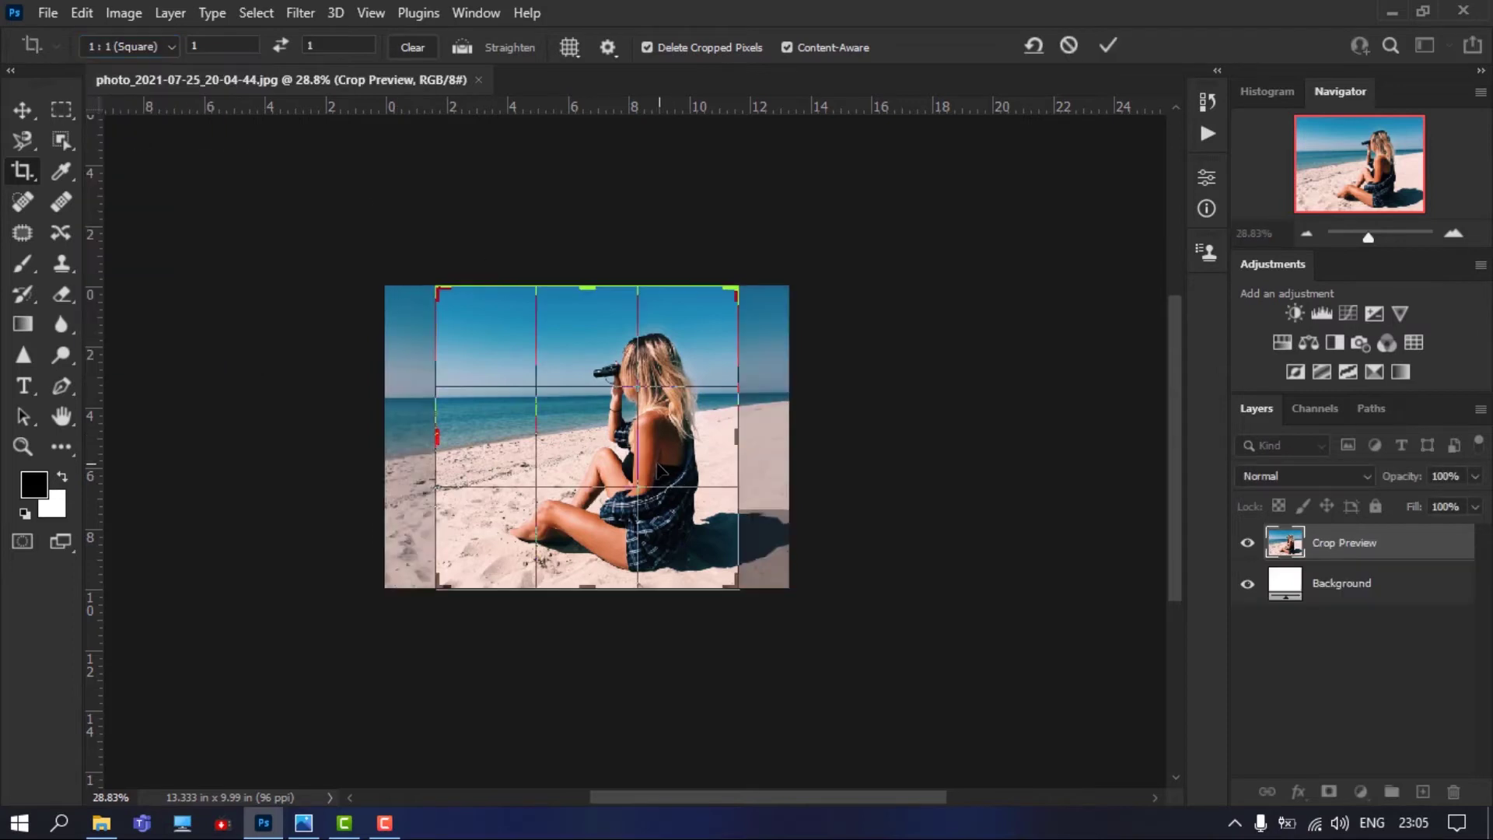
pyautogui.moveTo(660, 470); pyautogui.dragTo(648, 424)
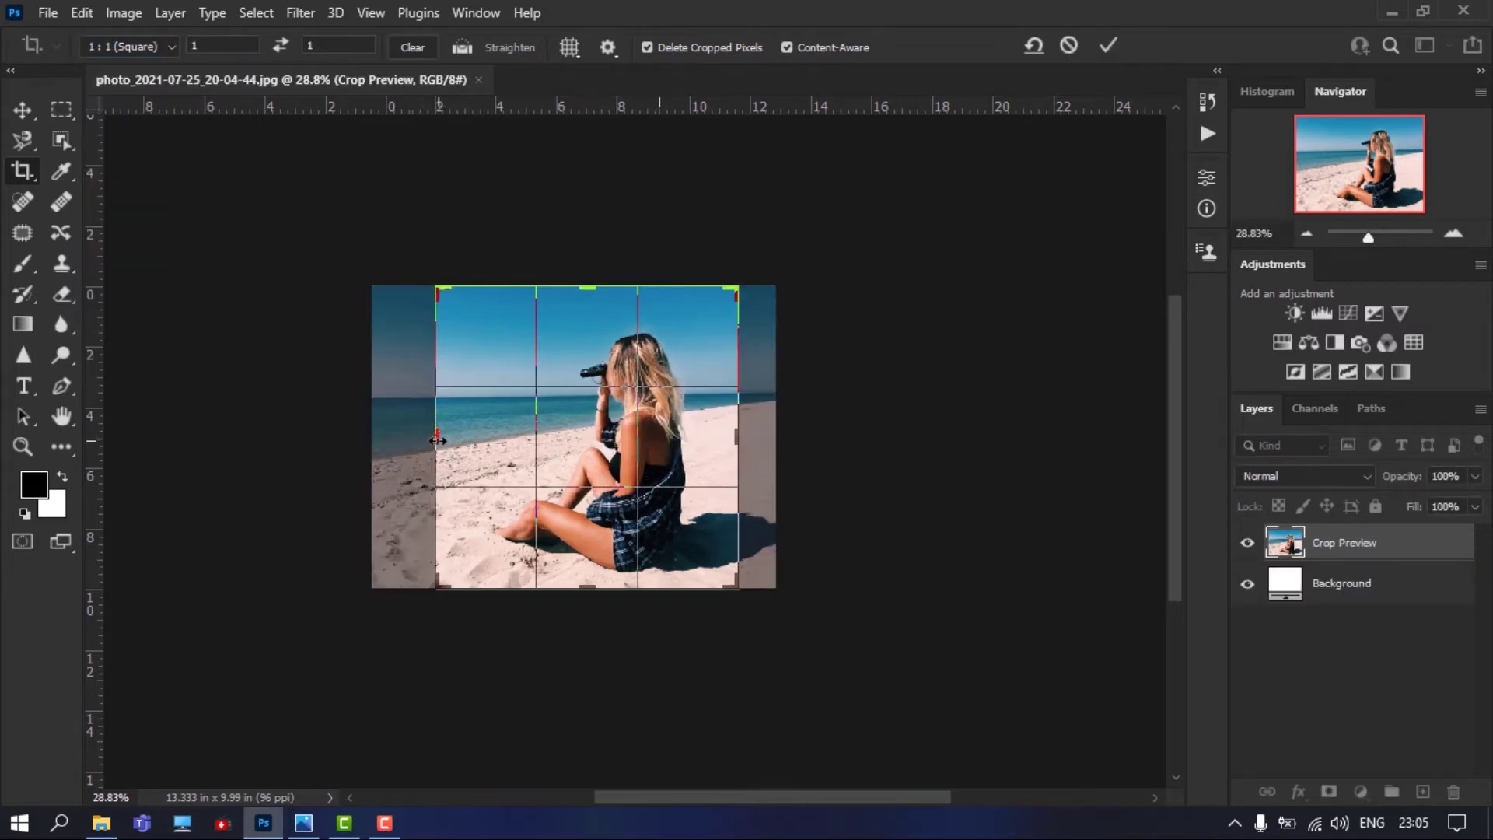
pyautogui.click(438, 441)
pyautogui.moveTo(659, 460); pyautogui.dragTo(647, 467)
pyautogui.press('Escape')
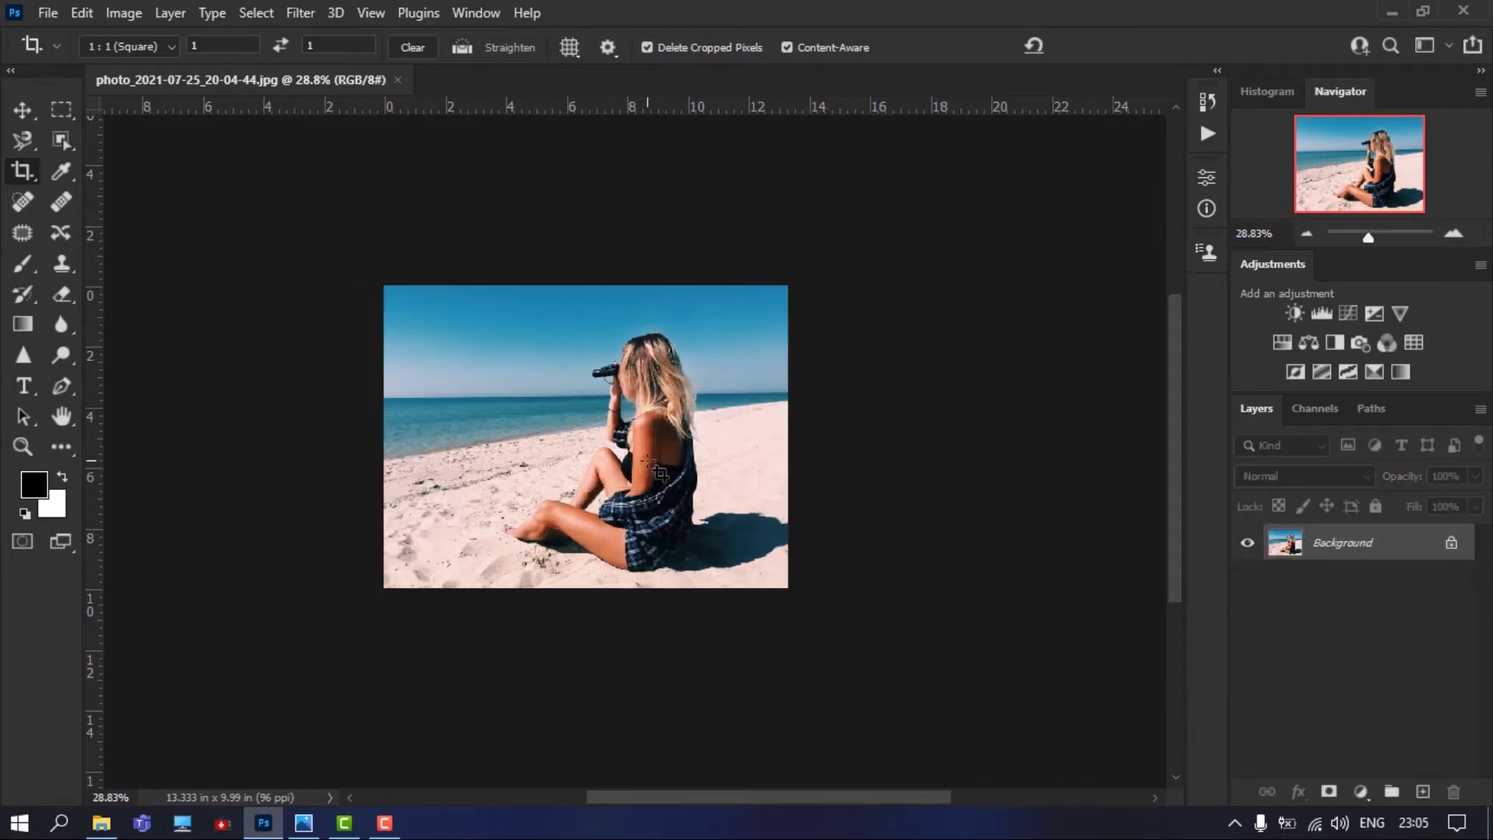
# Switch the crop setting to W x H x Resolution with 12 in width, 8 in height and 300 px/in
pyautogui.click(111, 46)
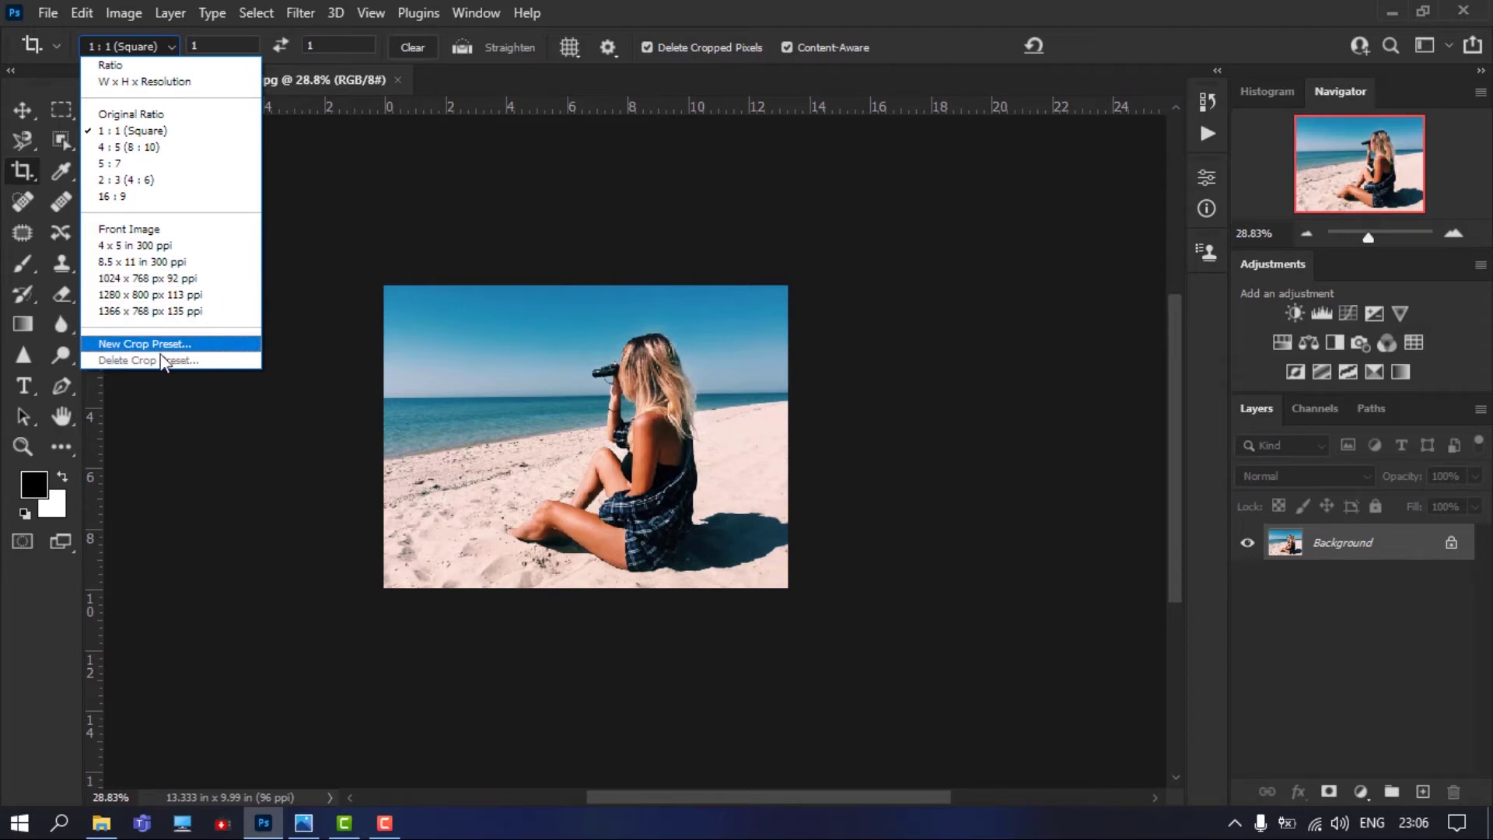
pyautogui.click(557, 221)
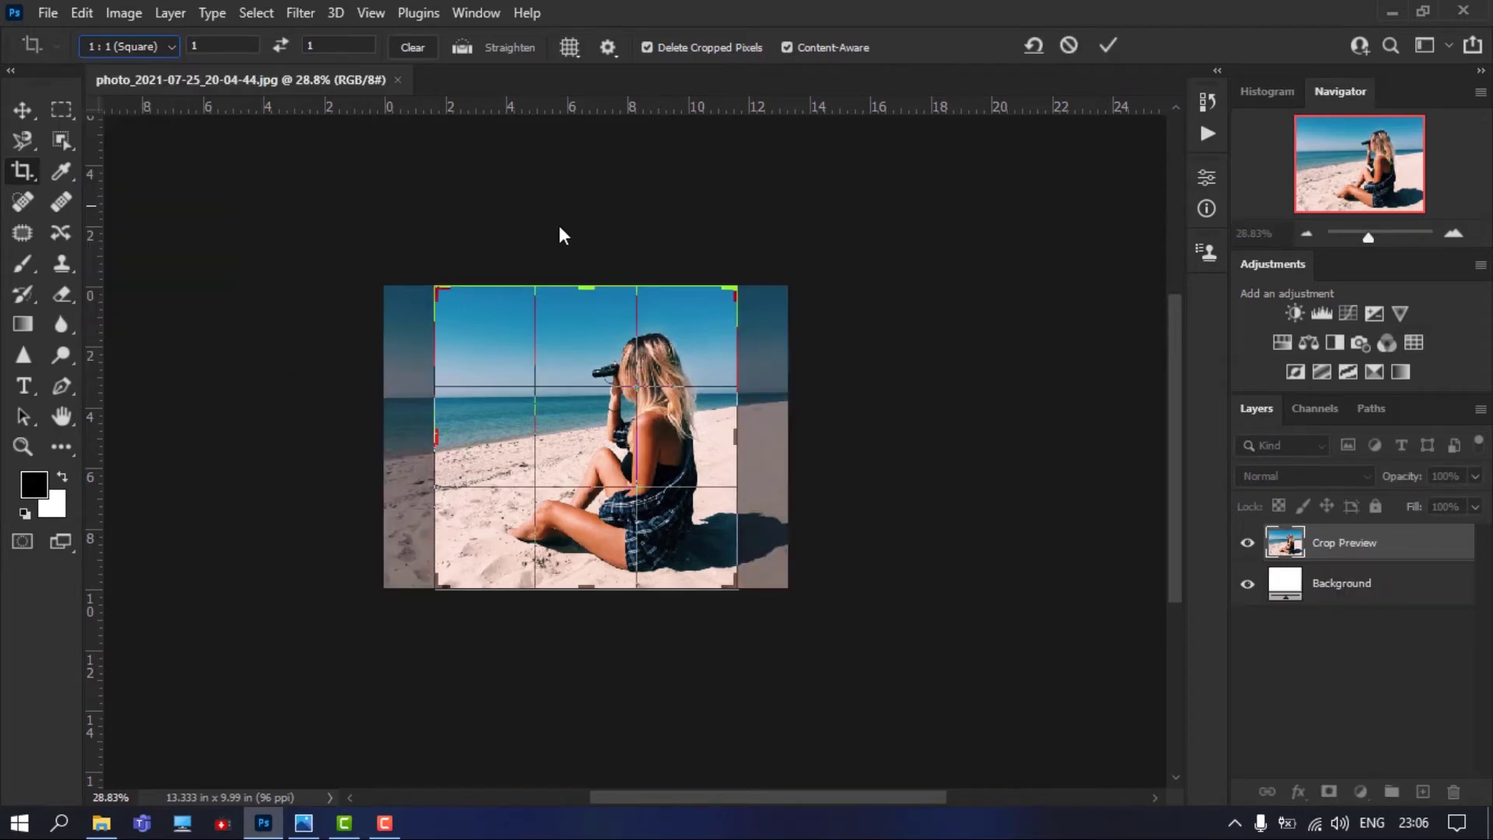
pyautogui.click(177, 49)
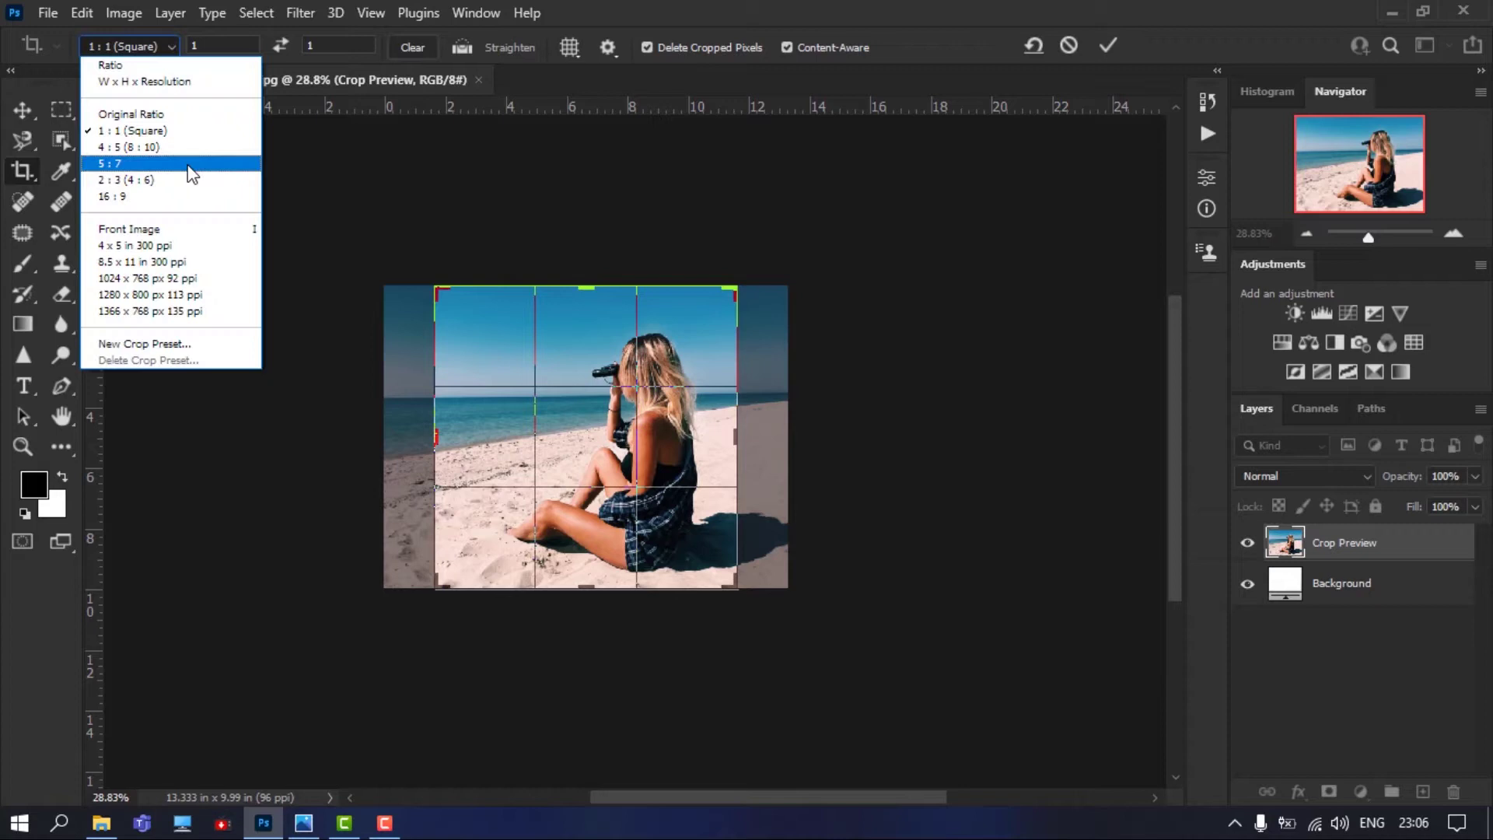
pyautogui.click(134, 83)
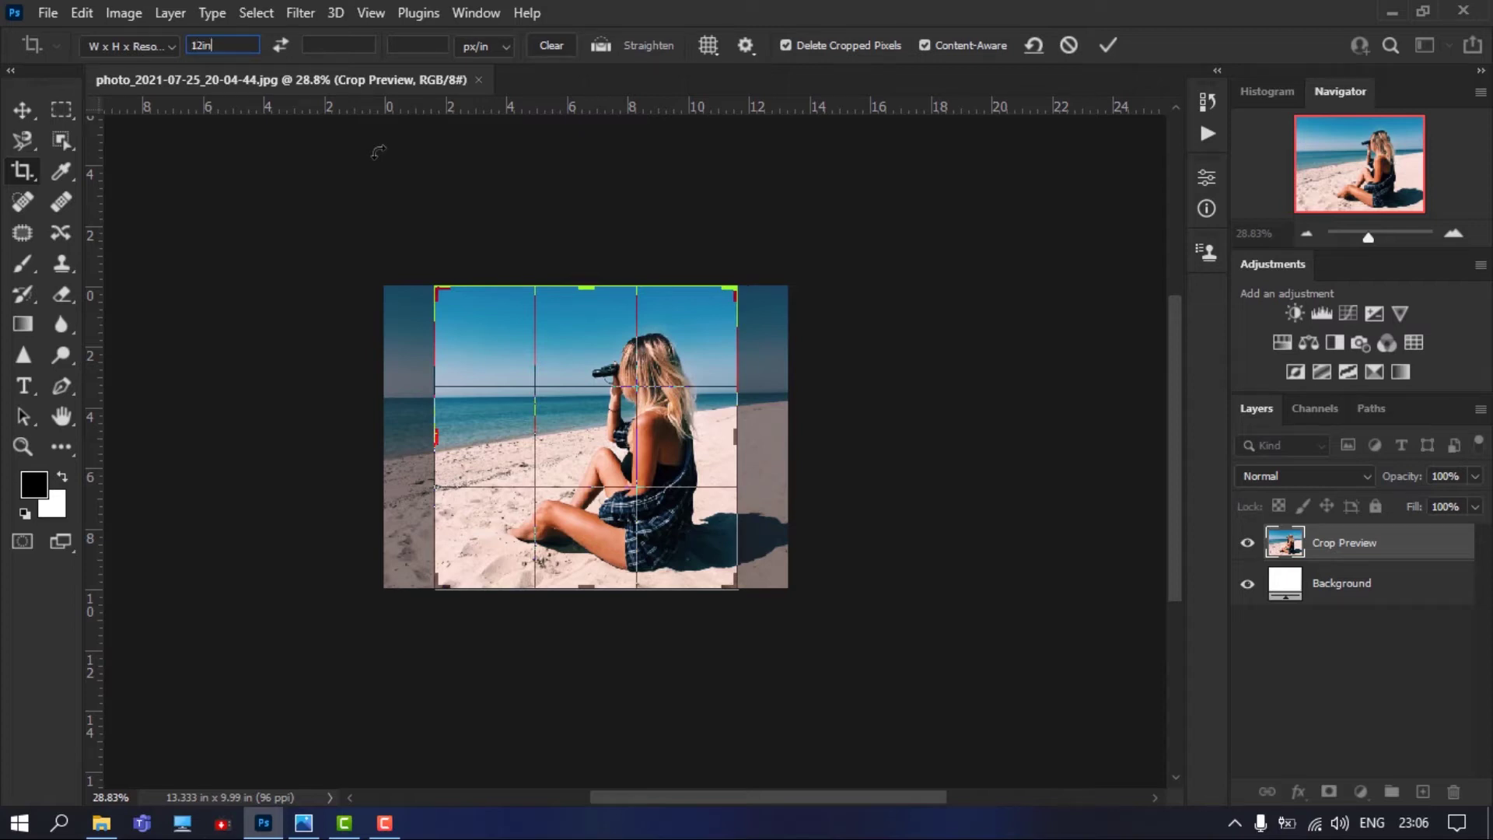
pyautogui.write('8')
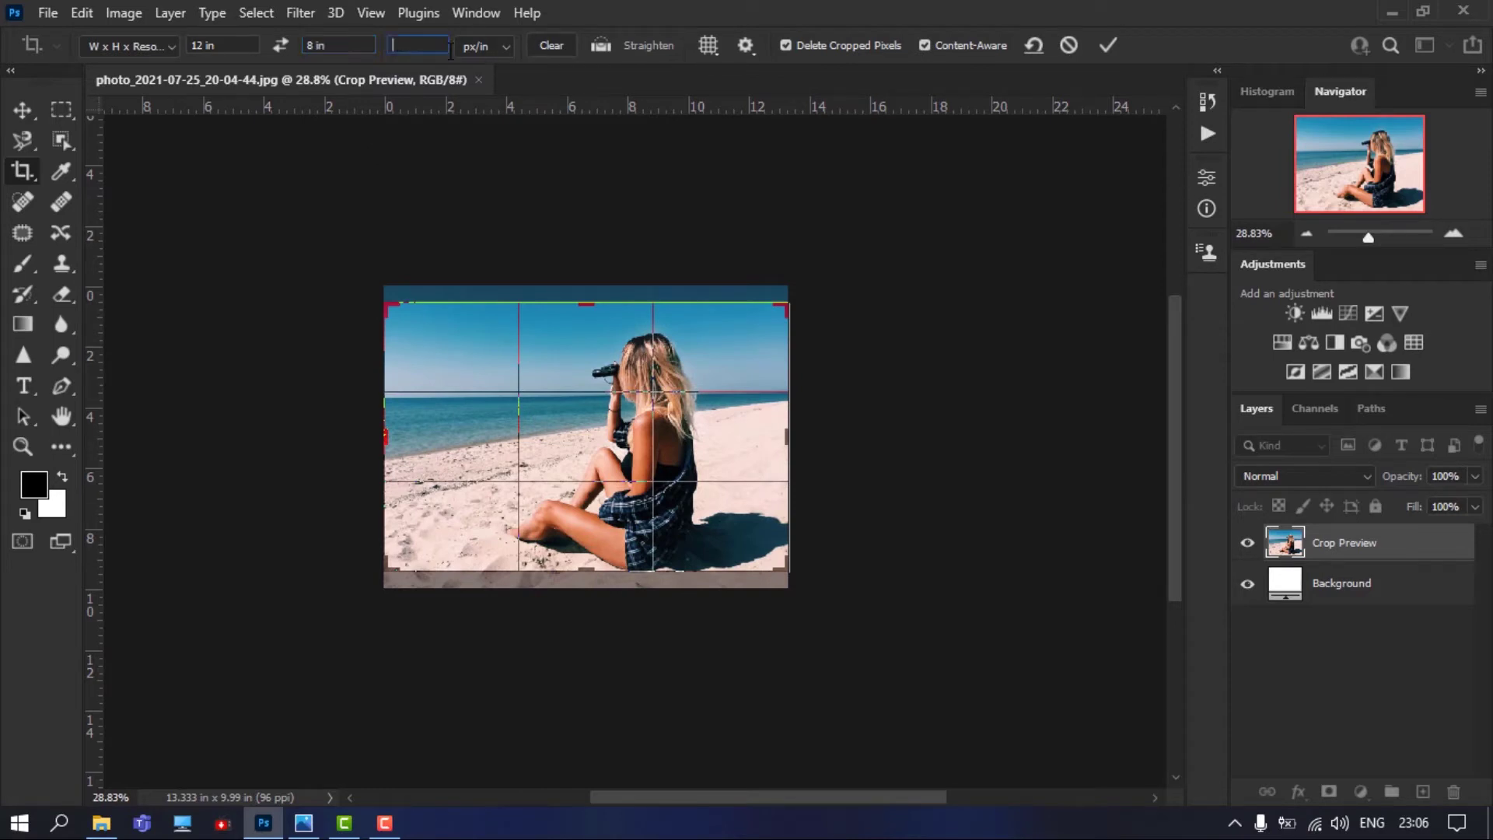
pyautogui.write('300')
pyautogui.press('Return')
# Shift the beach photo slightly upward within the 12 x 8 in crop frame and apply the crop
pyautogui.moveTo(652, 526); pyautogui.dragTo(657, 520)
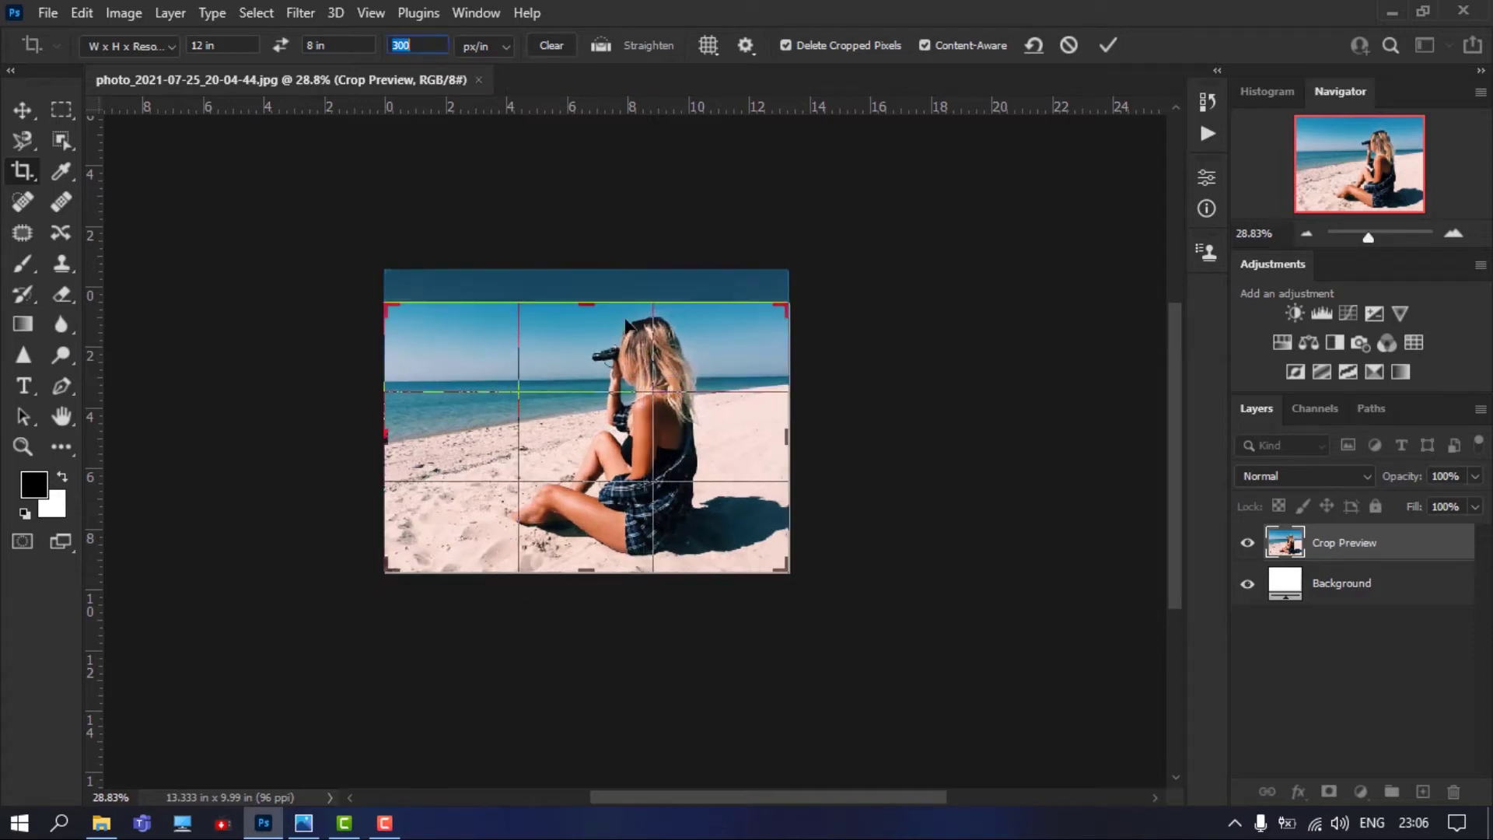
pyautogui.moveTo(590, 303); pyautogui.dragTo(588, 304)
pyautogui.click(525, 120)
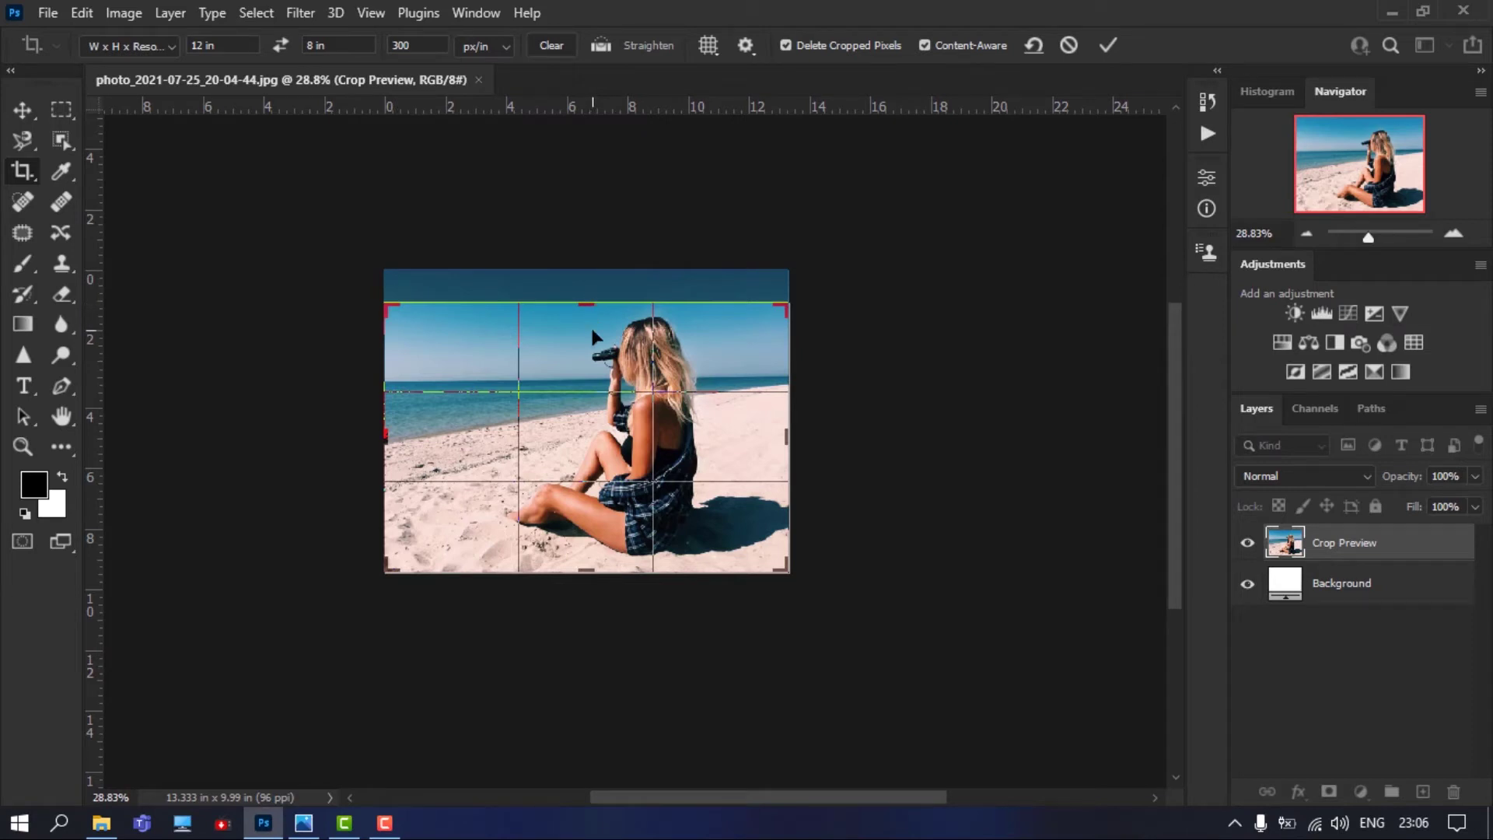
pyautogui.press('Return')
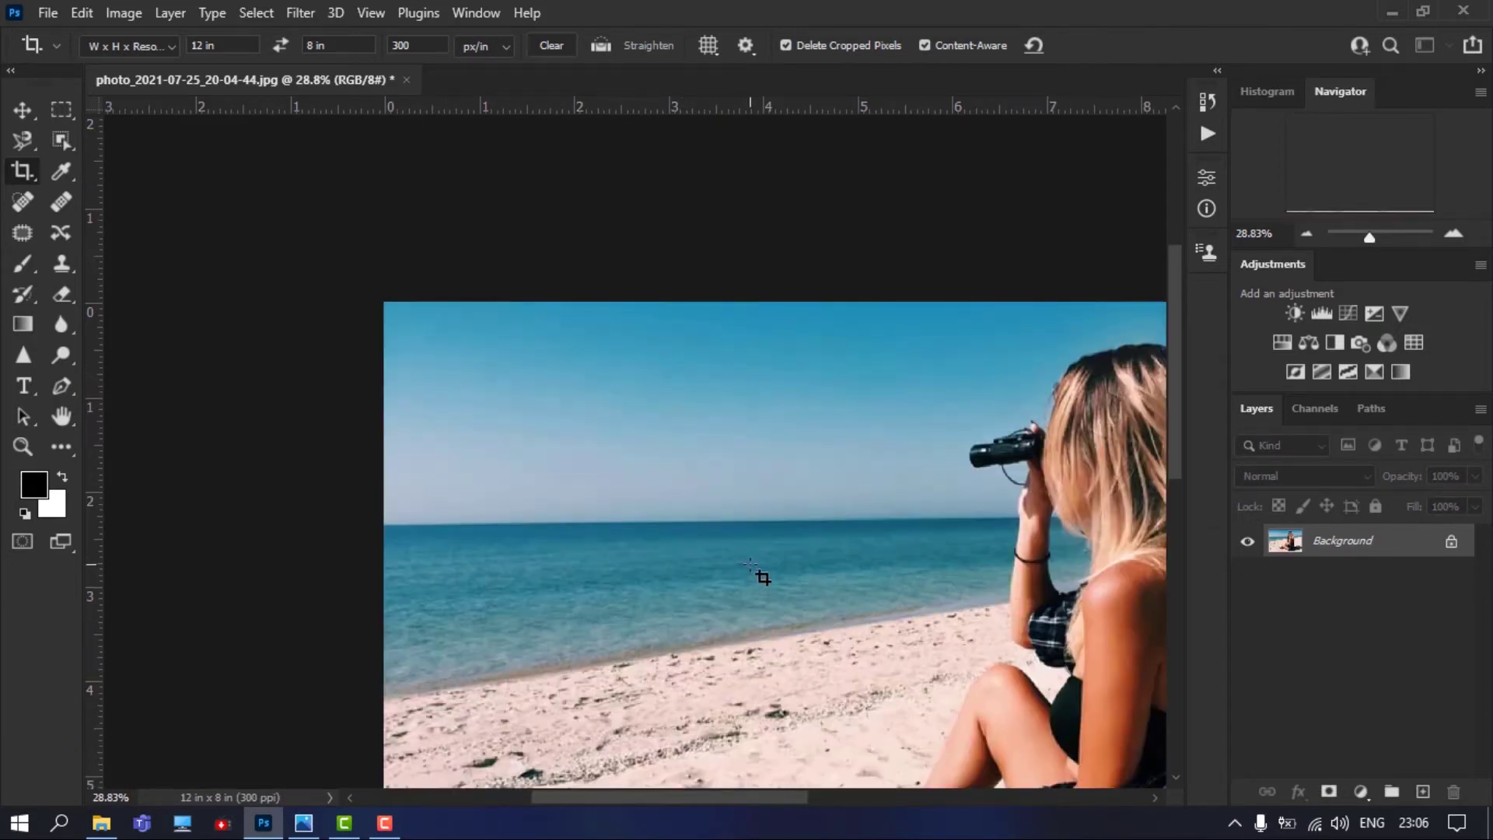
# Save the current crop settings as a tool preset named "Crop Tool 12 x 8 in 300 ppi 1" and close the crop preview
pyautogui.moveTo(701, 537); pyautogui.dragTo(560, 457)
pyautogui.hotkey('ctrl', '-')
pyautogui.hotkey('ctrl', '-')
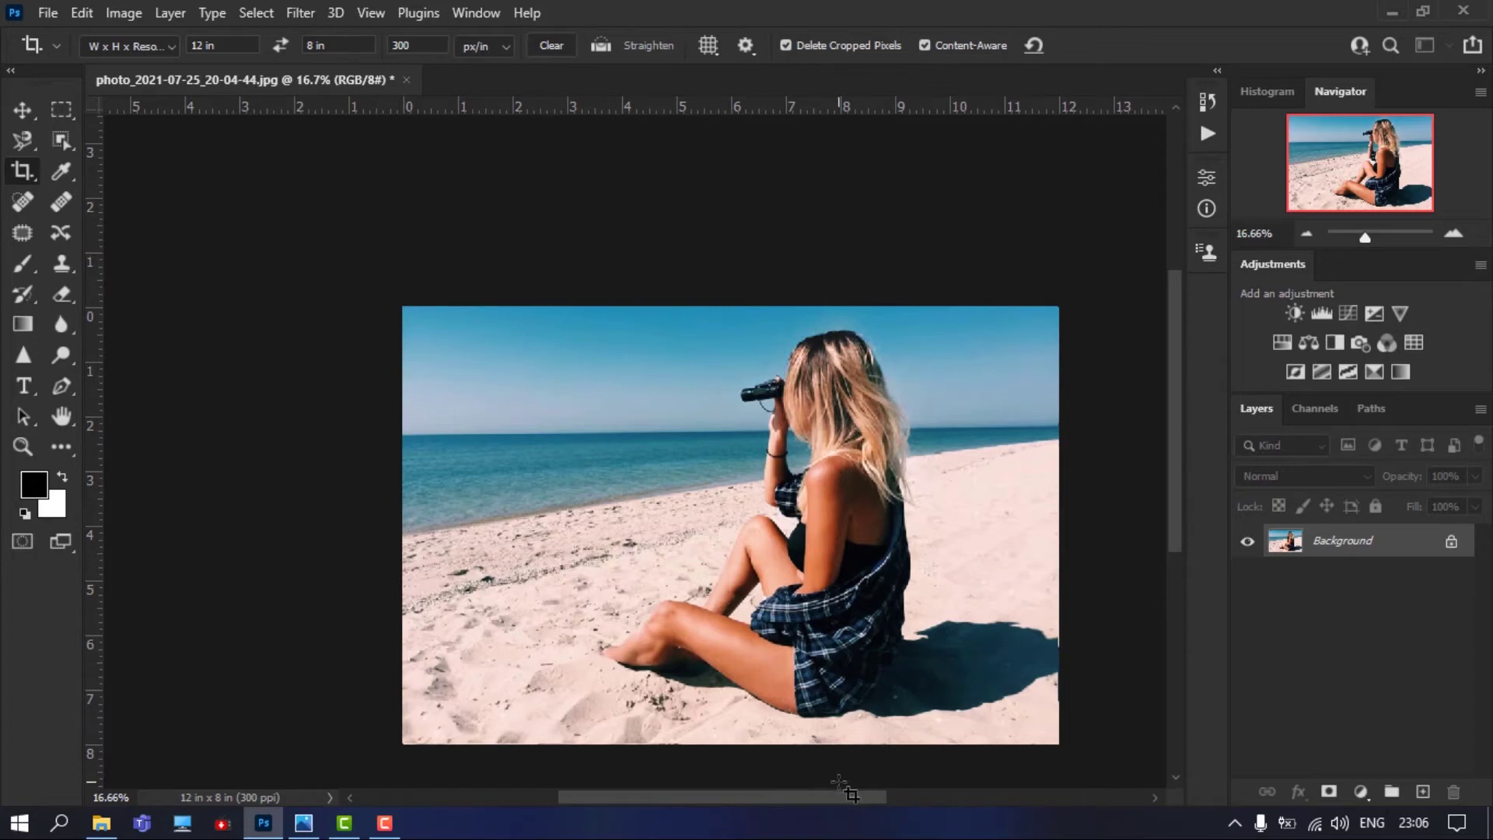
pyautogui.moveTo(830, 798); pyautogui.dragTo(853, 795)
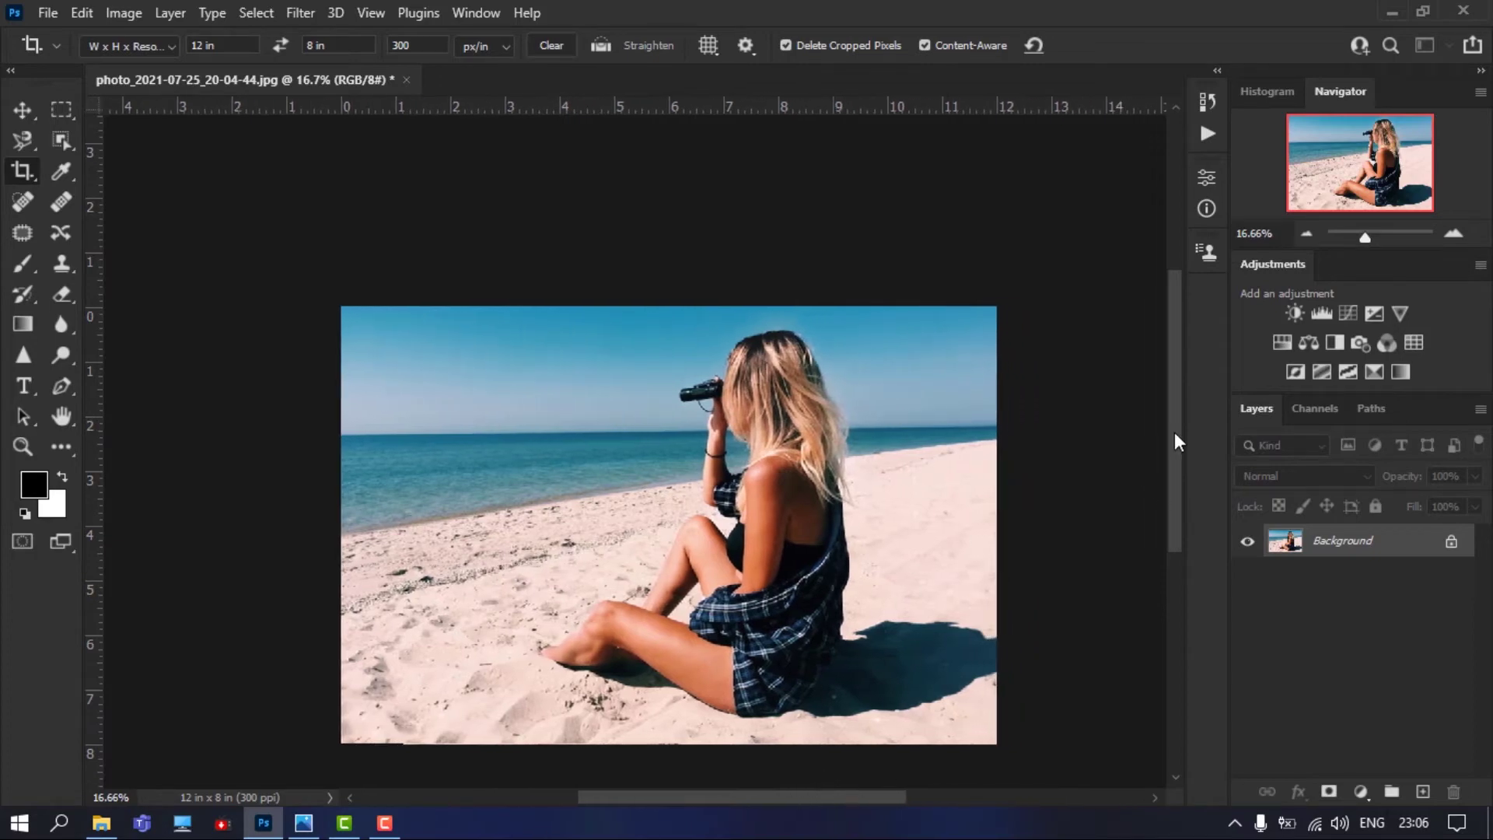
pyautogui.moveTo(1174, 432); pyautogui.dragTo(1176, 477)
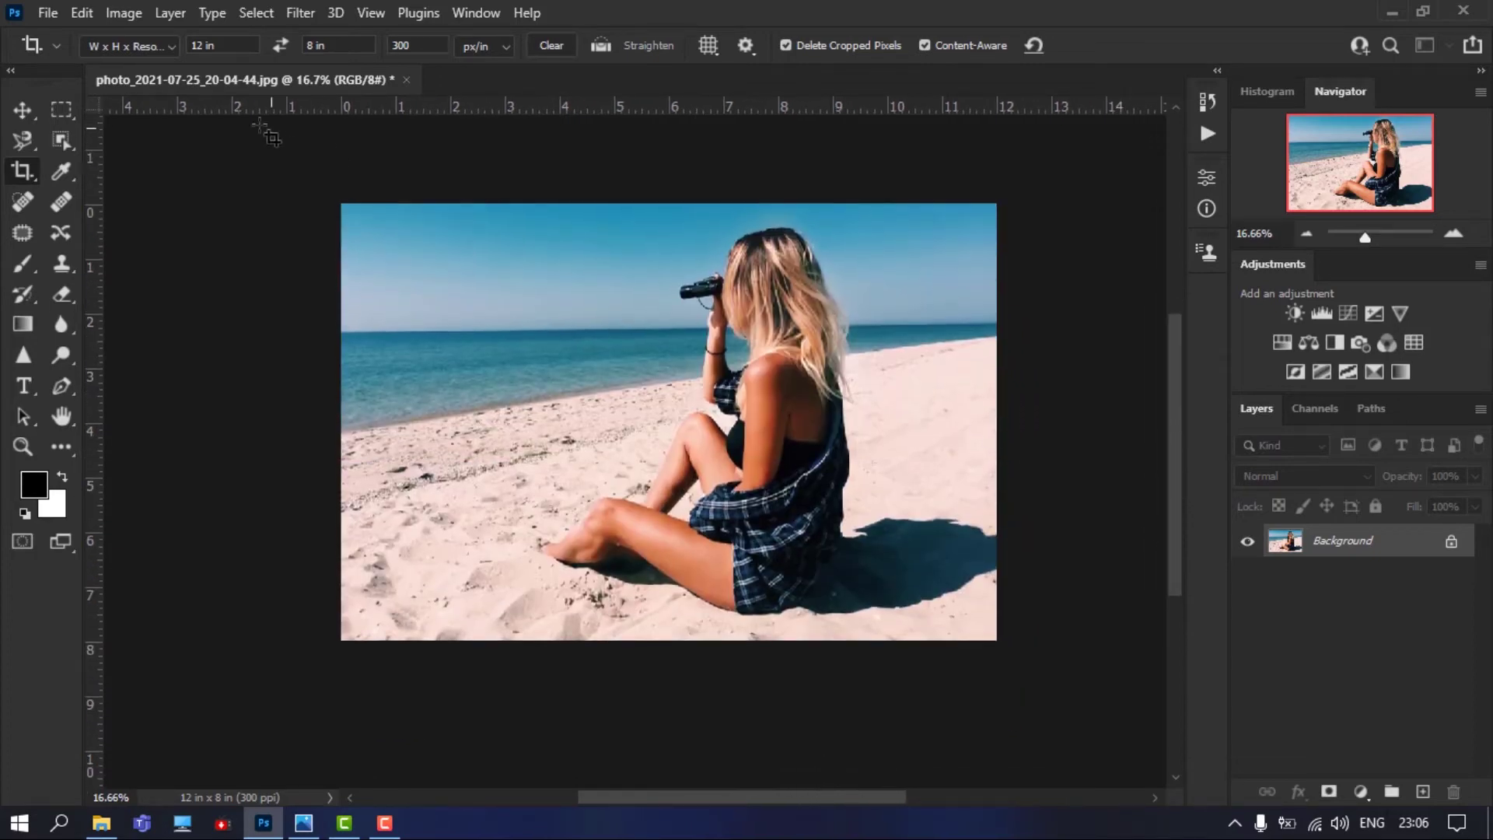
pyautogui.click(57, 45)
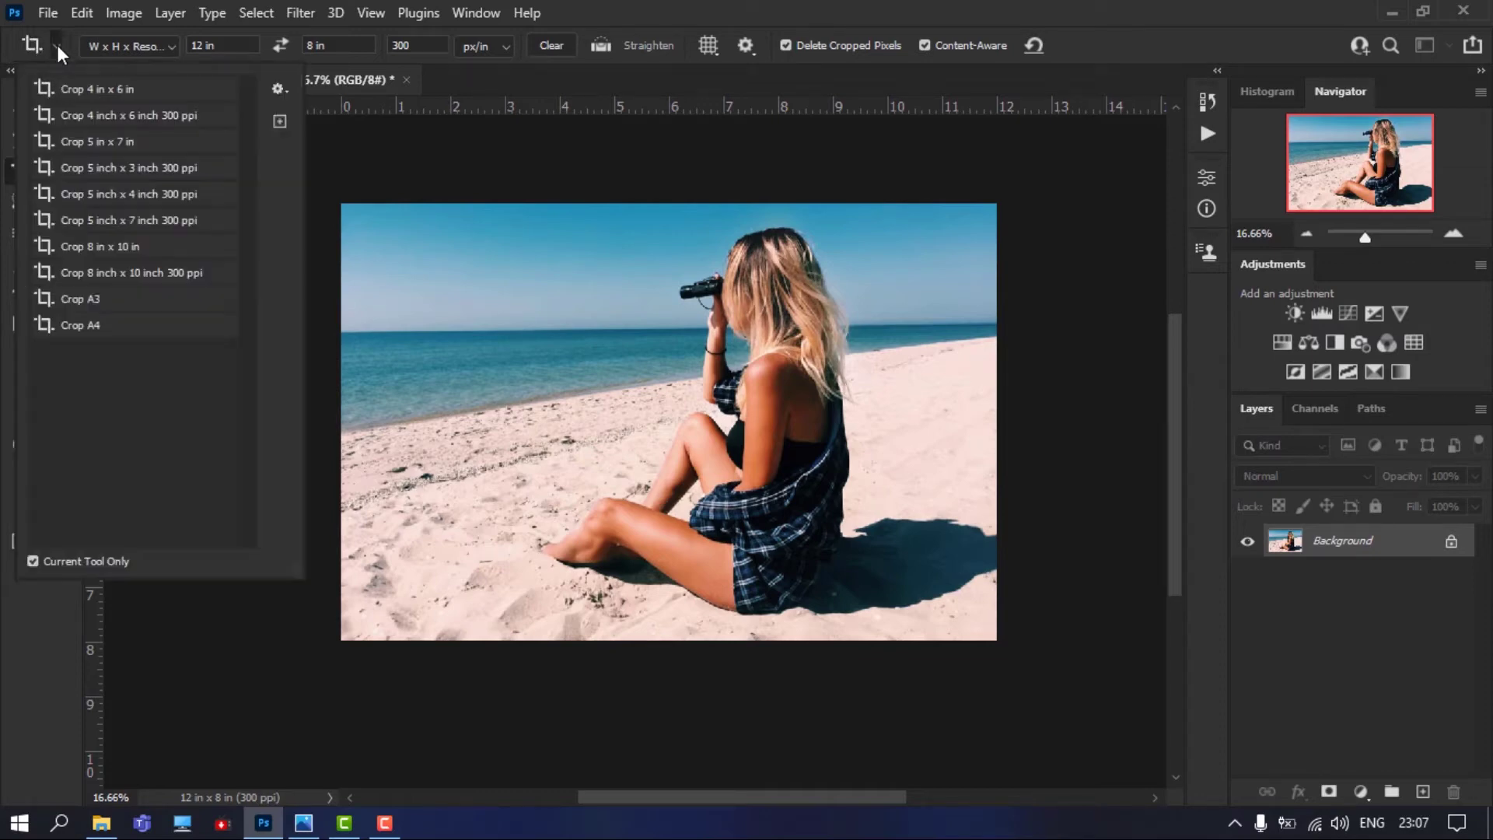
pyautogui.click(279, 122)
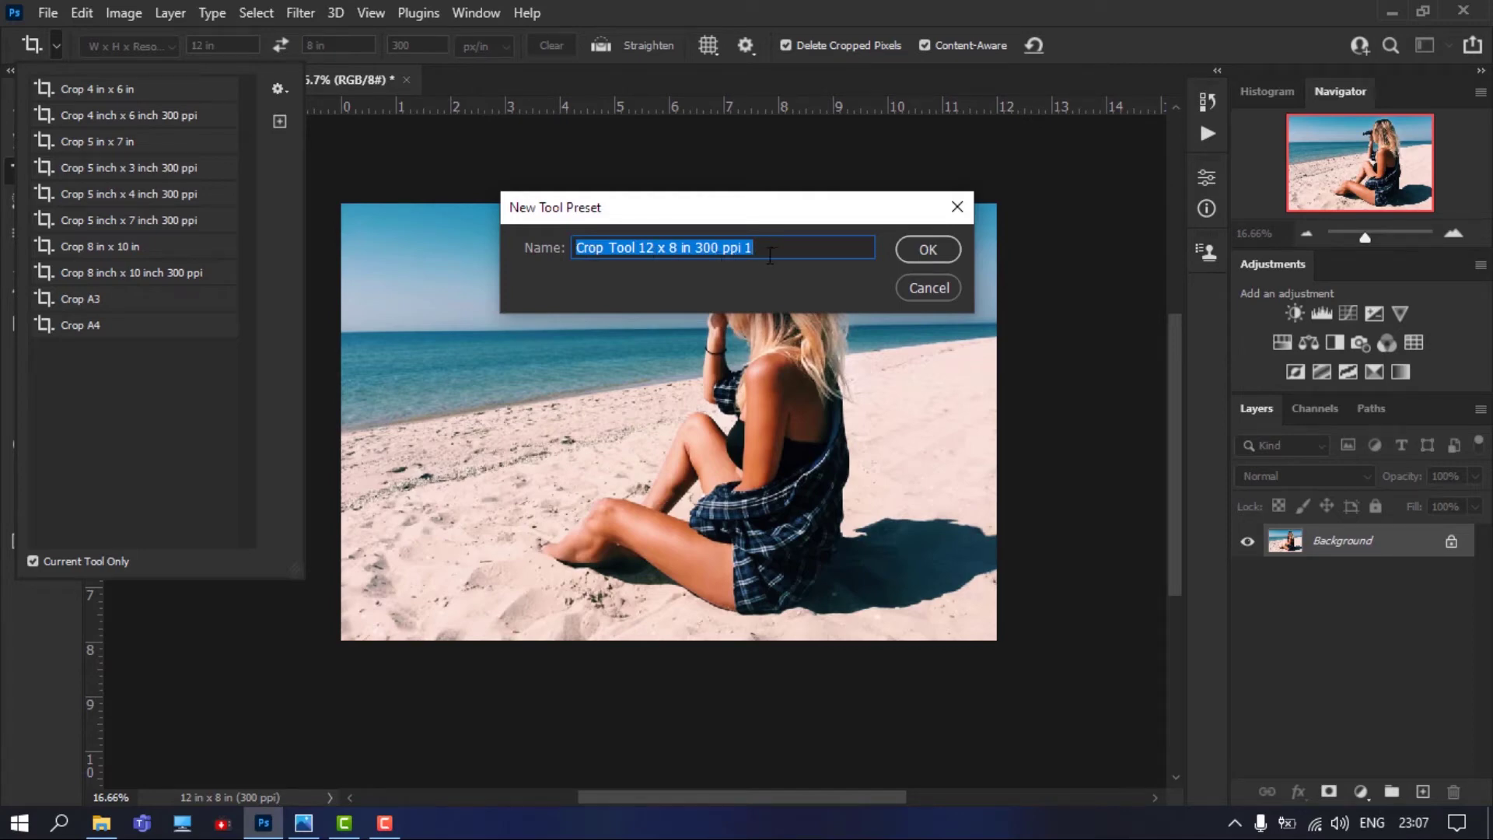
pyautogui.click(928, 248)
pyautogui.click(528, 160)
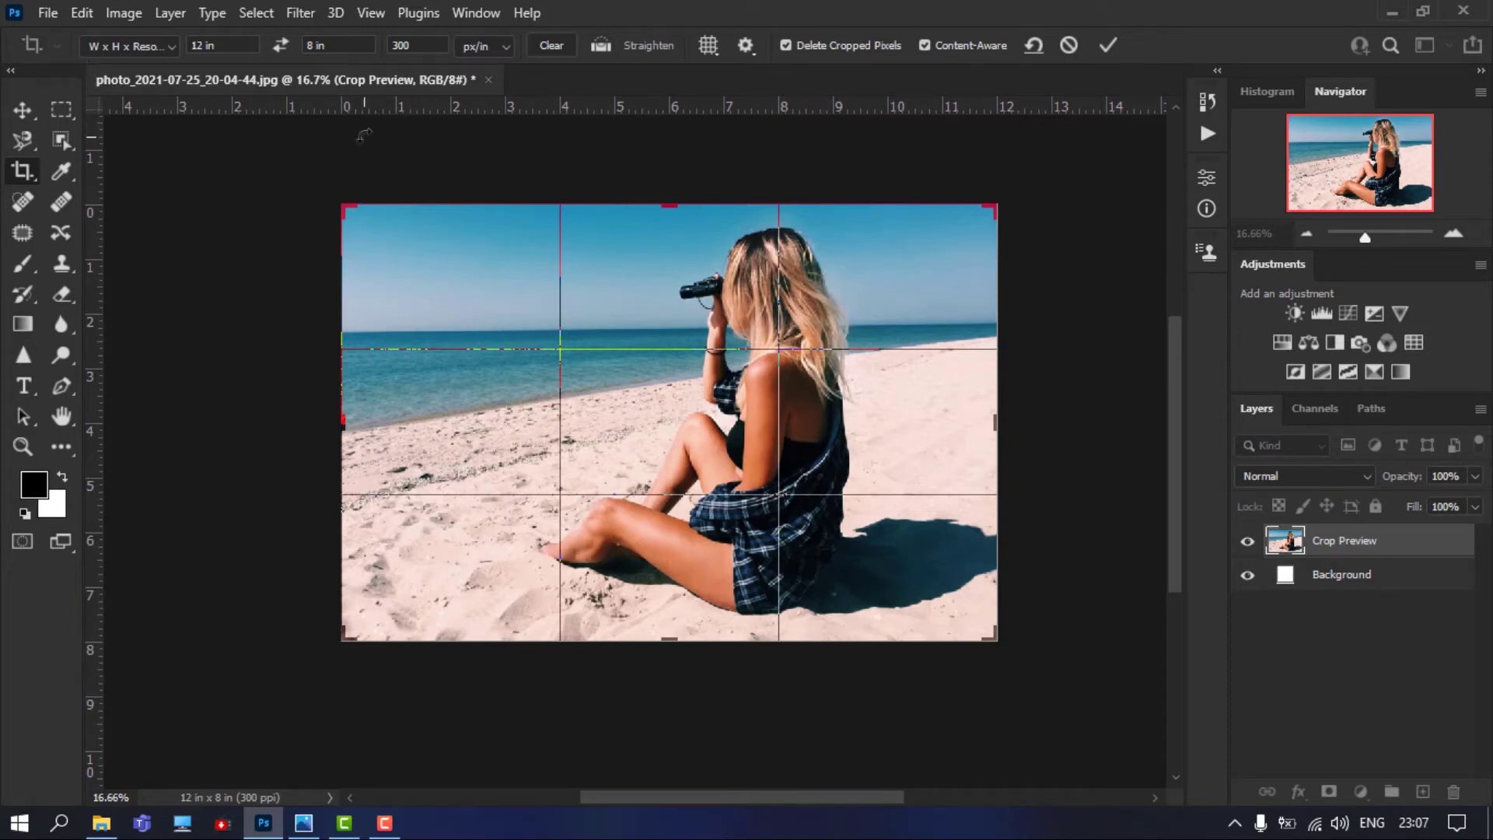
pyautogui.press('Return')
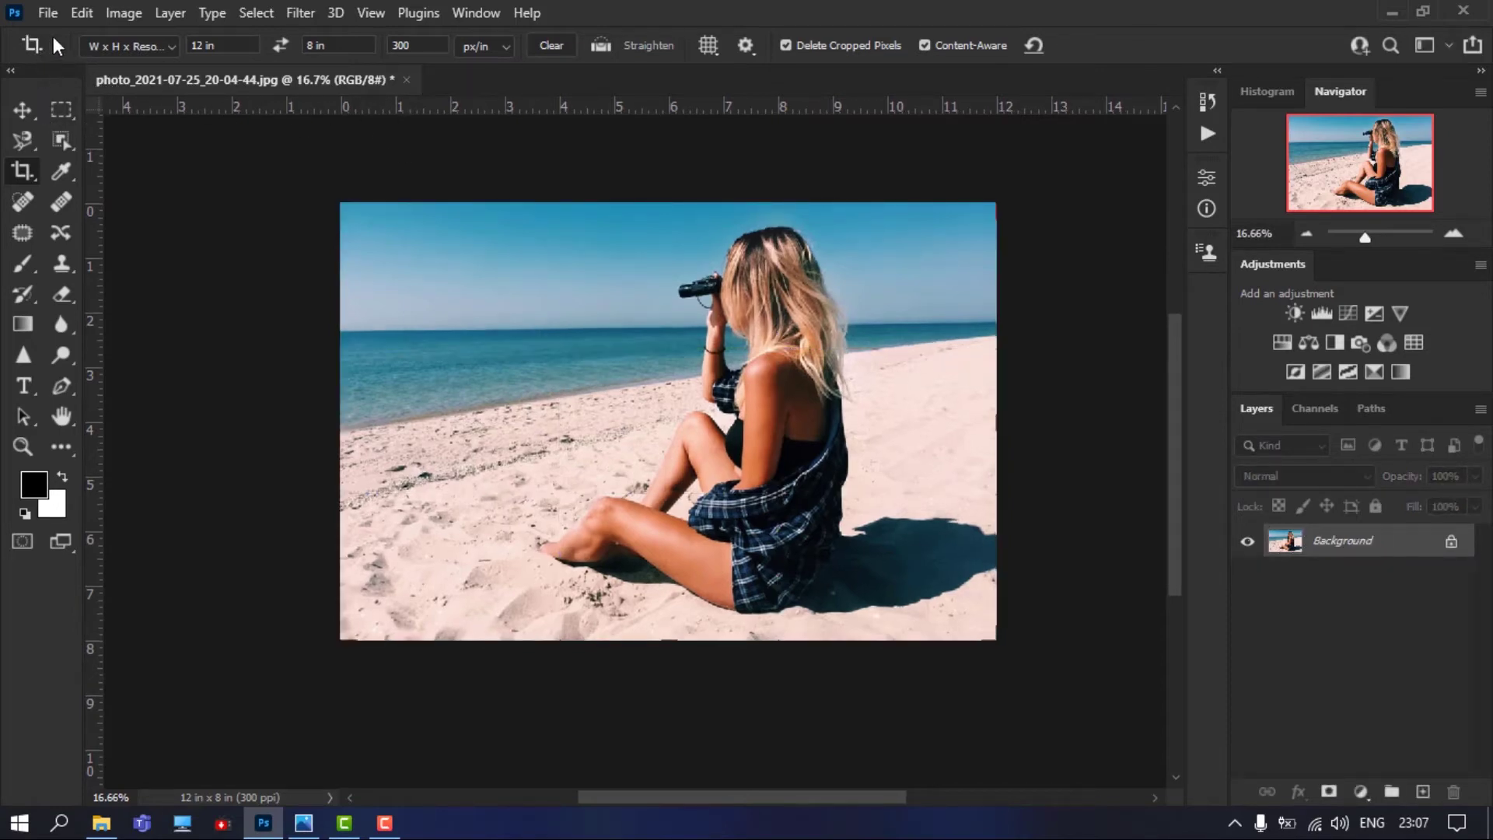
# Load the saved "Crop Tool 12 x 8 in 300 ppi 1" preset and apply it to the beach photo
pyautogui.click(54, 43)
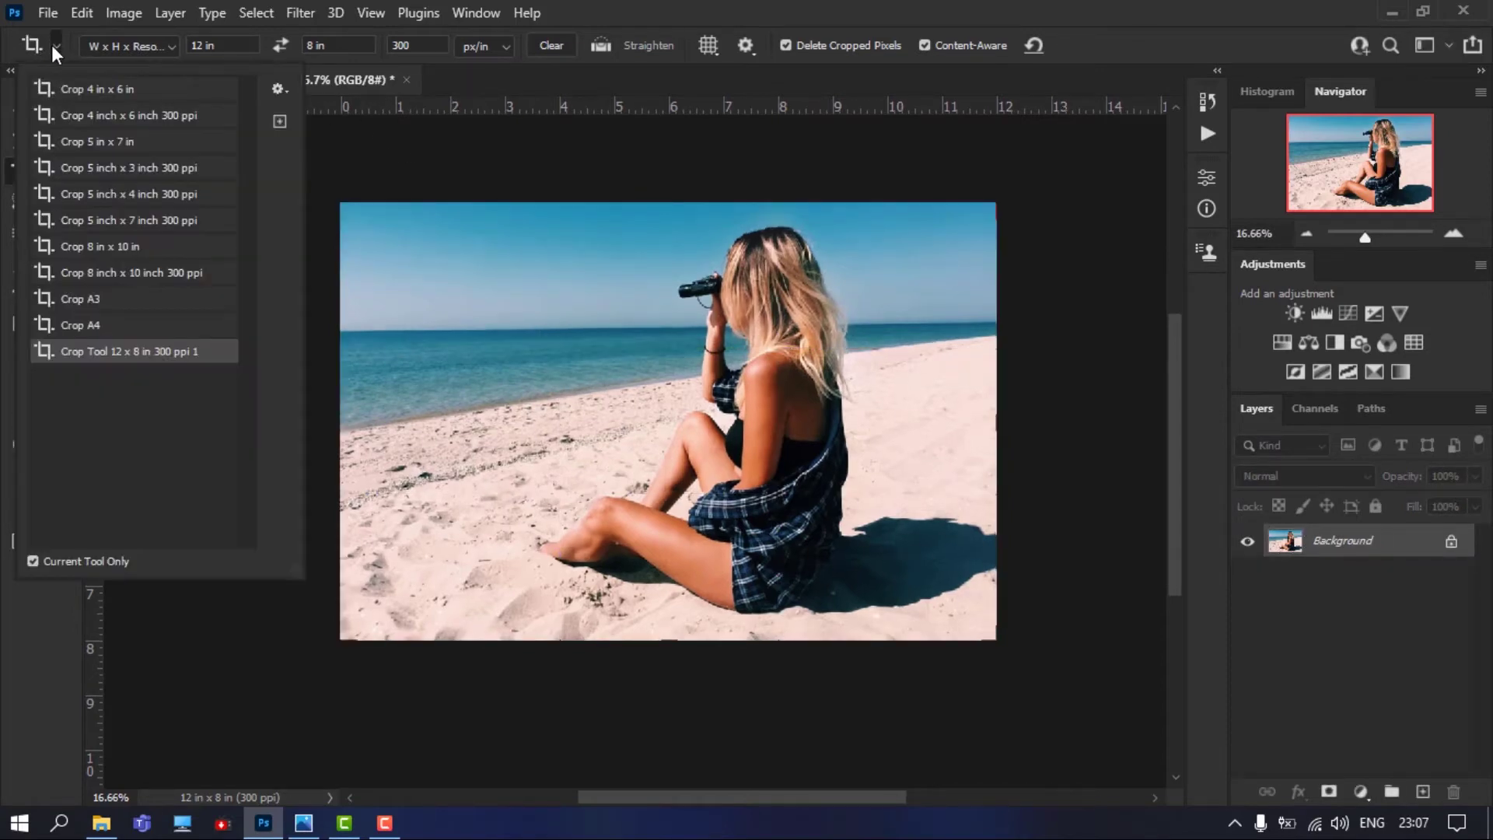
pyautogui.click(134, 331)
pyautogui.click(152, 354)
pyautogui.click(582, 332)
pyautogui.press('Return')
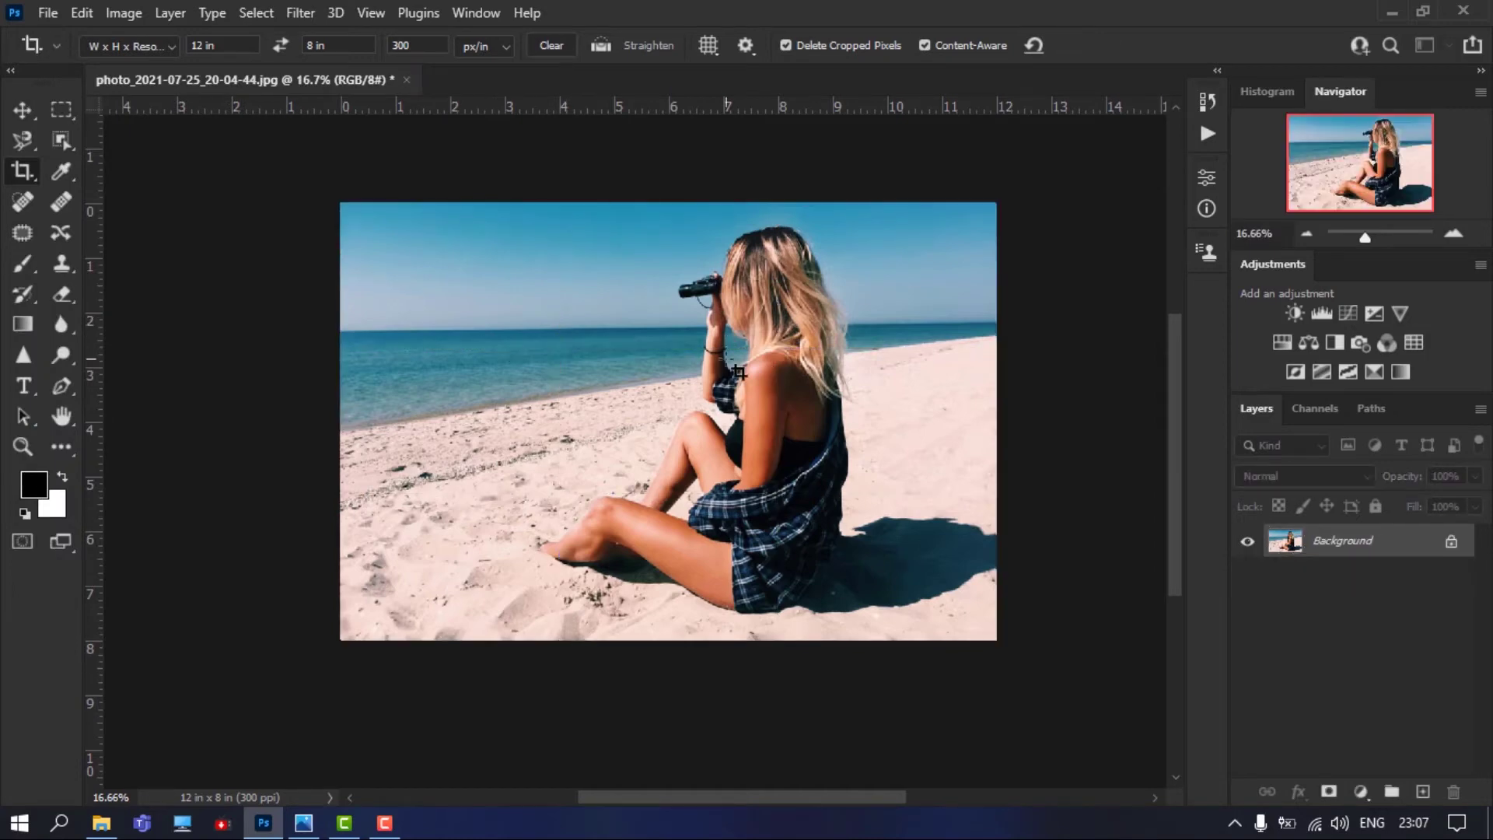
pyautogui.scroll(5, 726, 359)
pyautogui.scroll(-4, 657, 367)
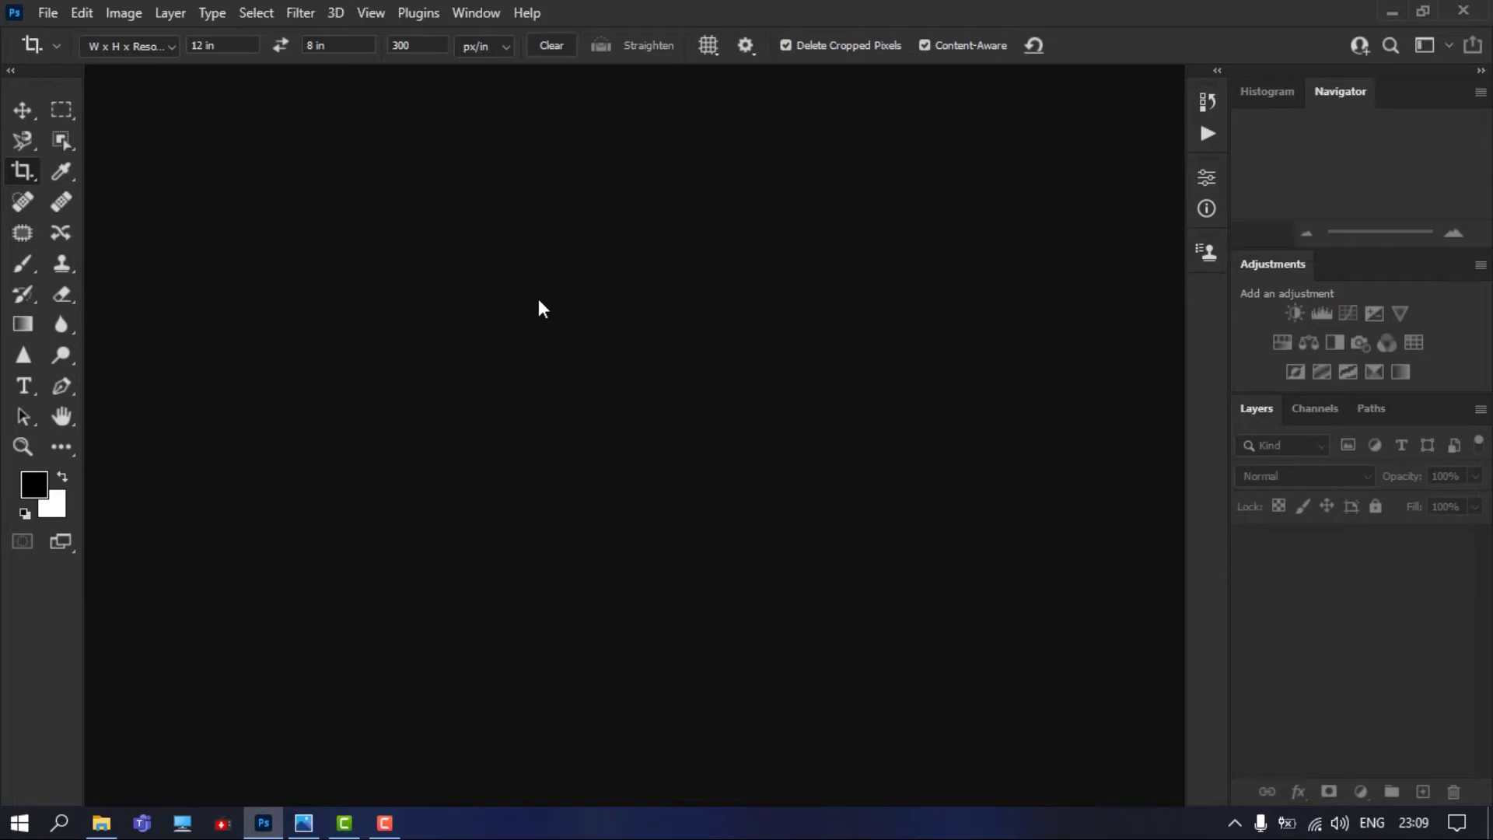
# Open photo_2021-07-25_20-04-47.jpg and clear the crop's width, height and resolution values, leaving the crop preview
pyautogui.hotkey('ctrl', 'o')
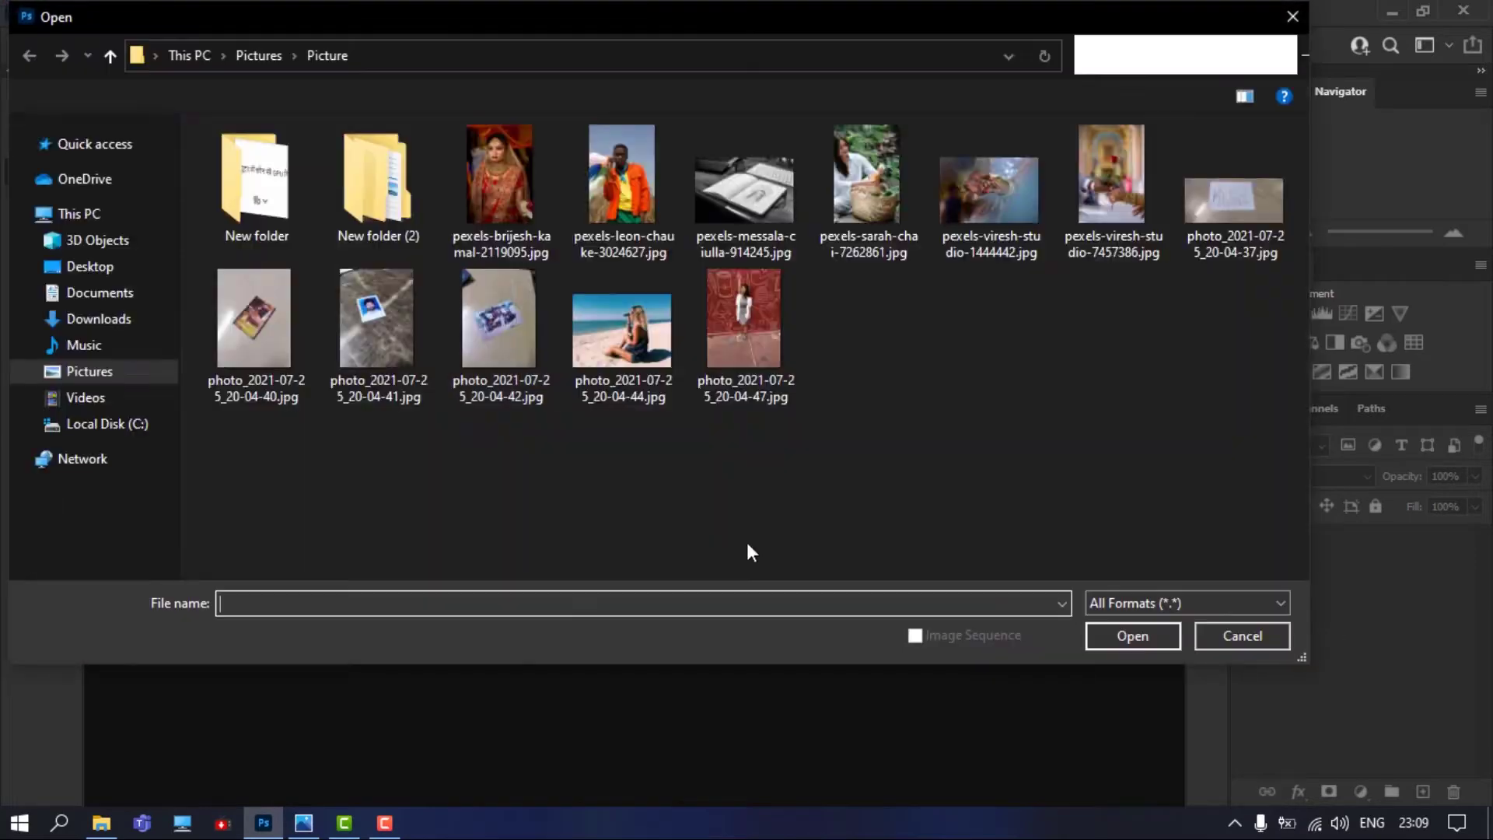
pyautogui.click(745, 327)
pyautogui.click(1136, 637)
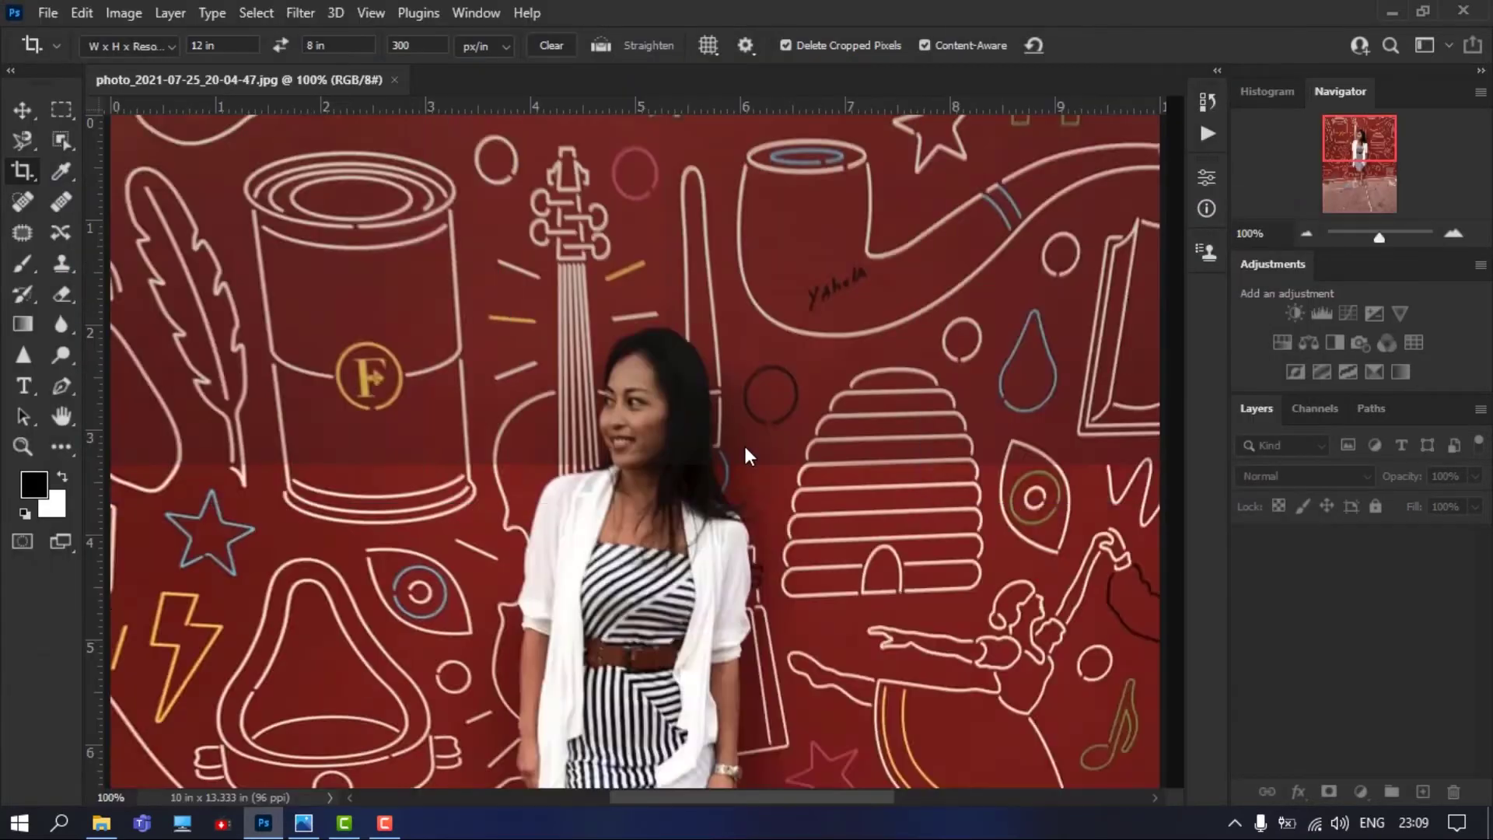
pyautogui.scroll(-1, 745, 446)
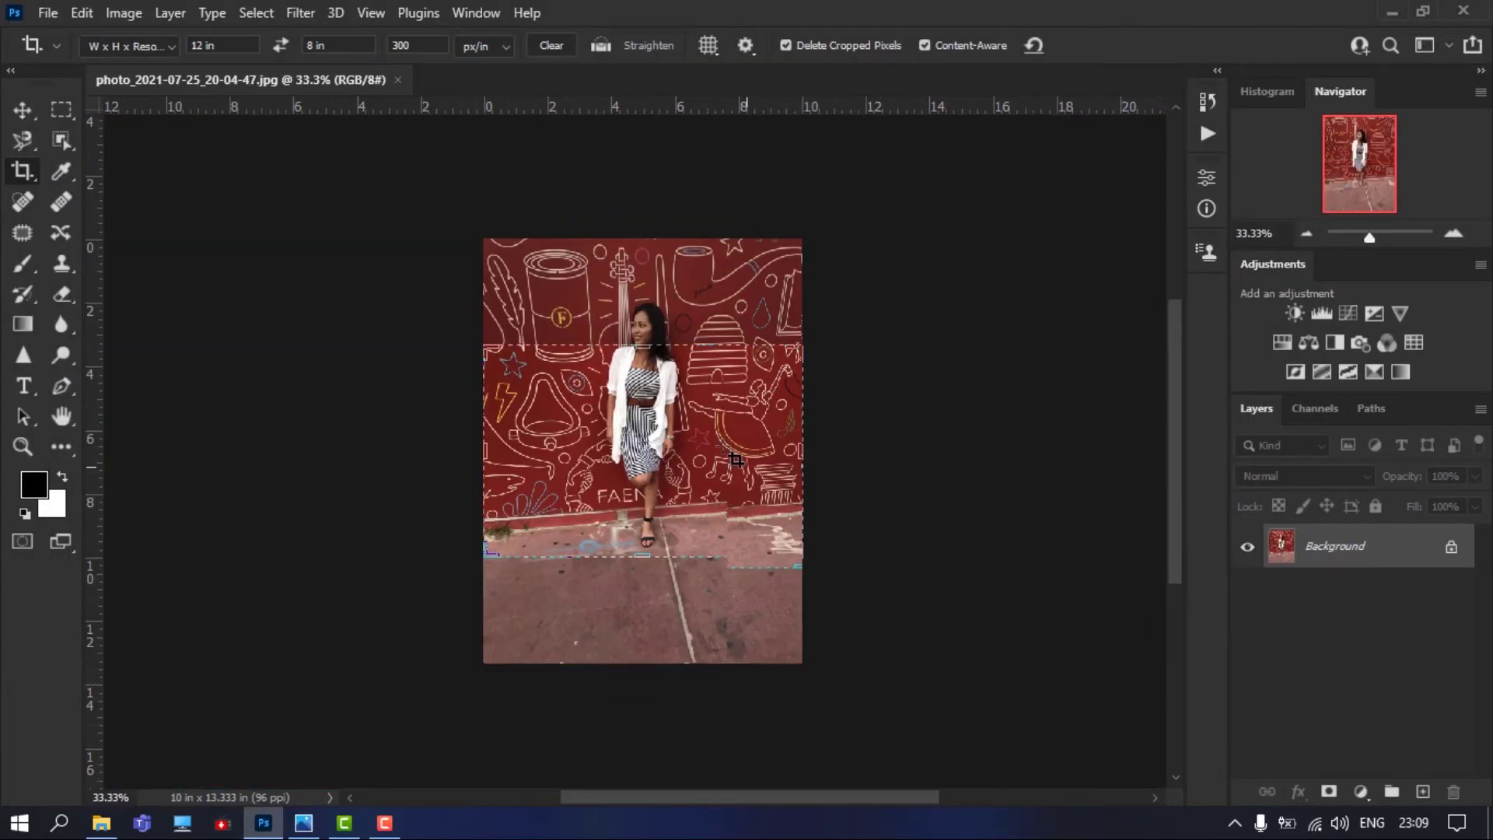
pyautogui.click(554, 45)
pyautogui.press('Escape')
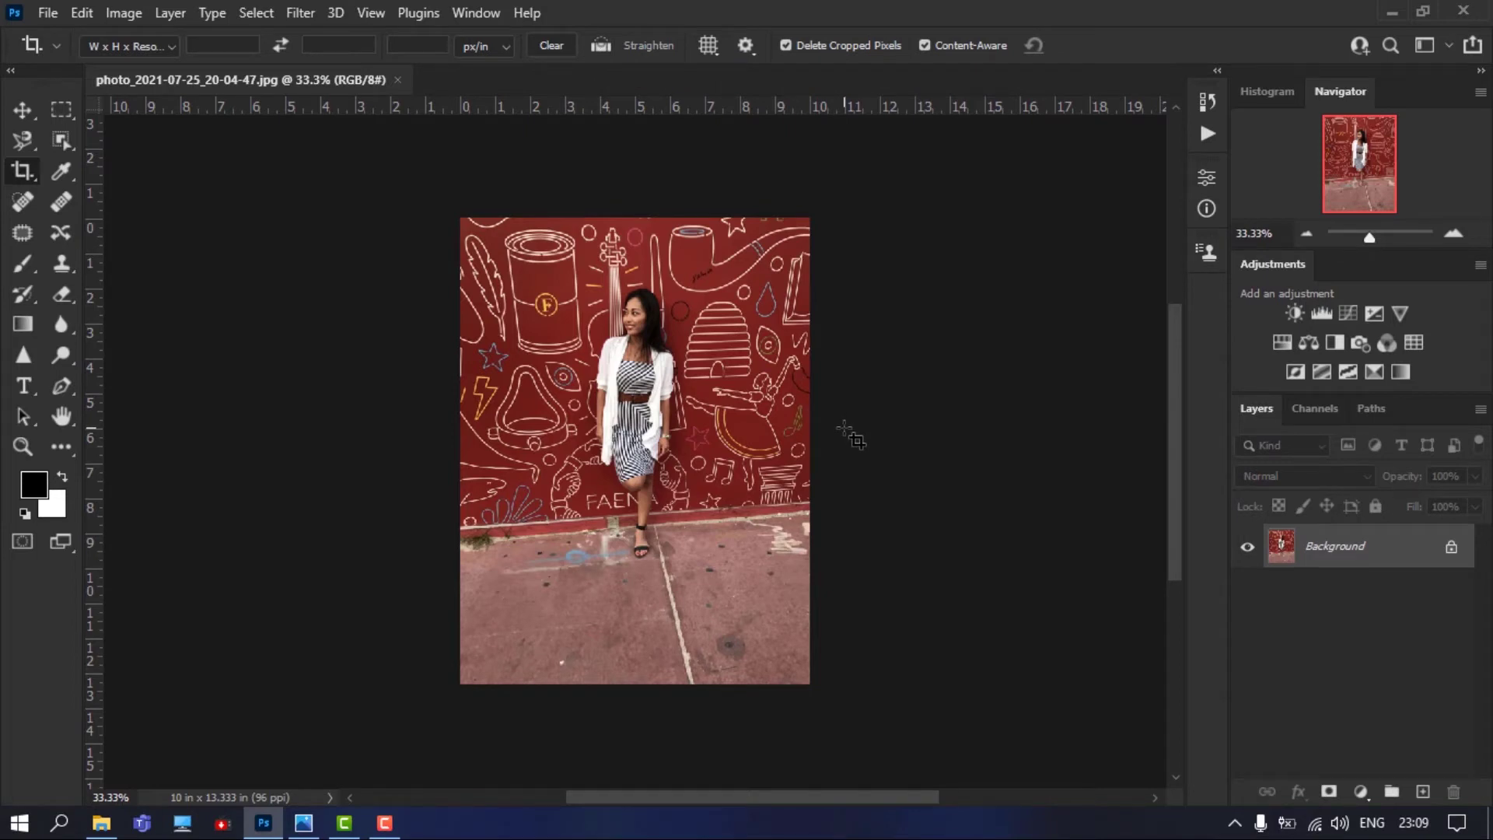
# Straighten the photo along the base line of the red wall and apply the crop with Content-Aware enabled
pyautogui.scroll(2, 817, 465)
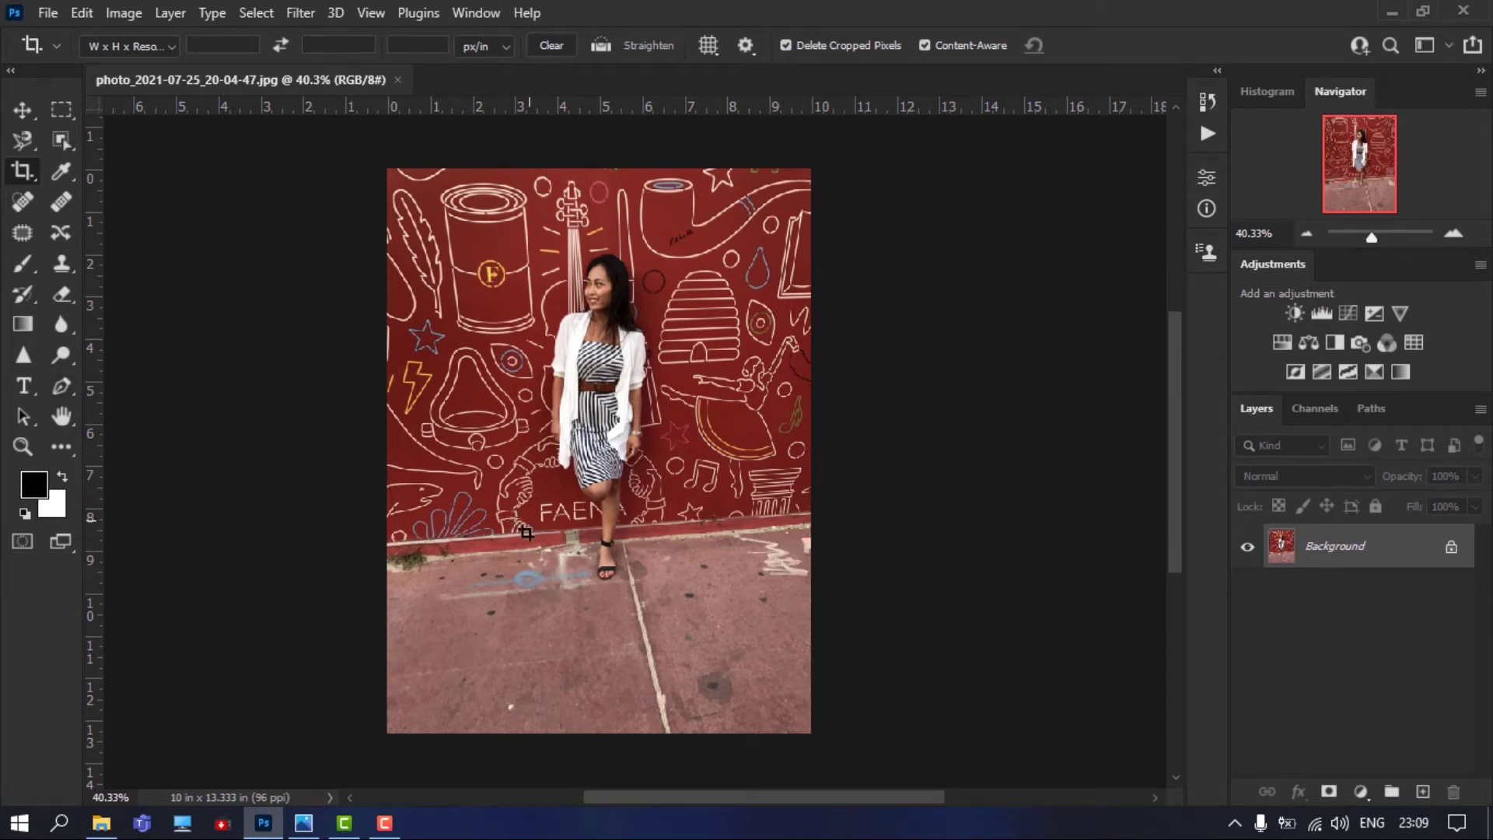
pyautogui.click(602, 45)
pyautogui.moveTo(399, 546); pyautogui.dragTo(816, 515)
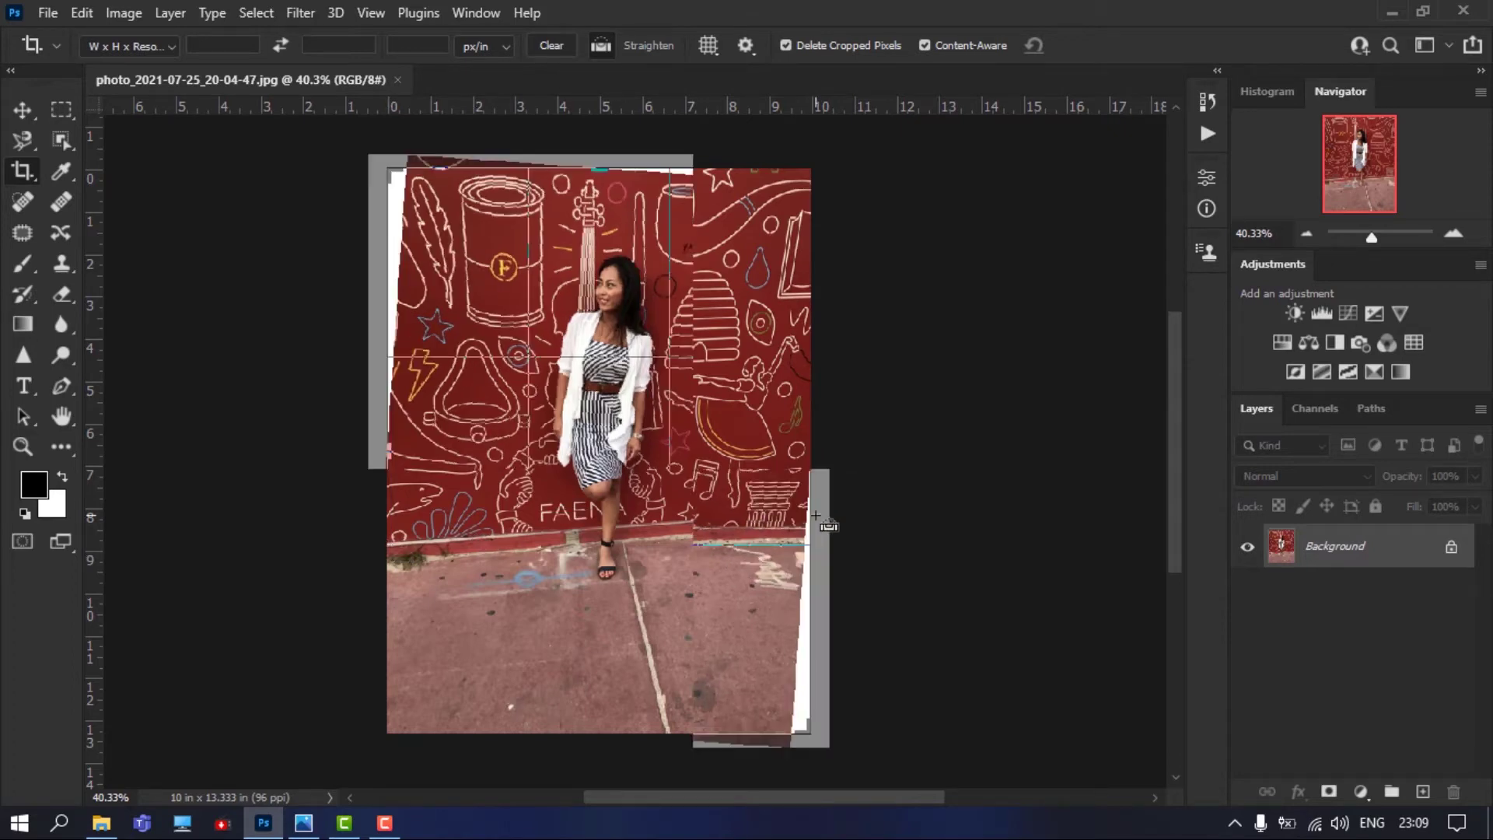
pyautogui.click(925, 45)
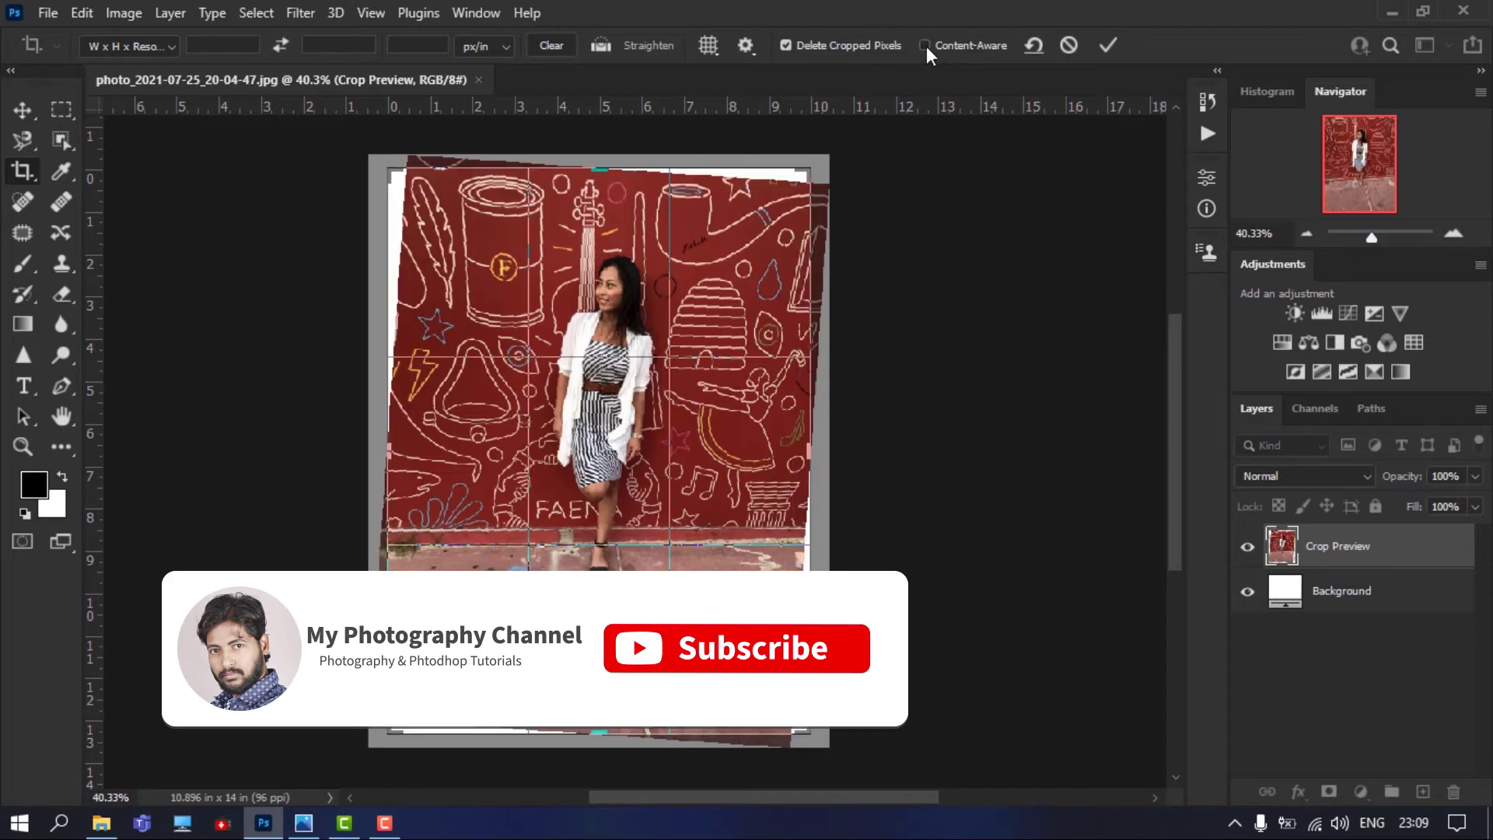
pyautogui.click(925, 45)
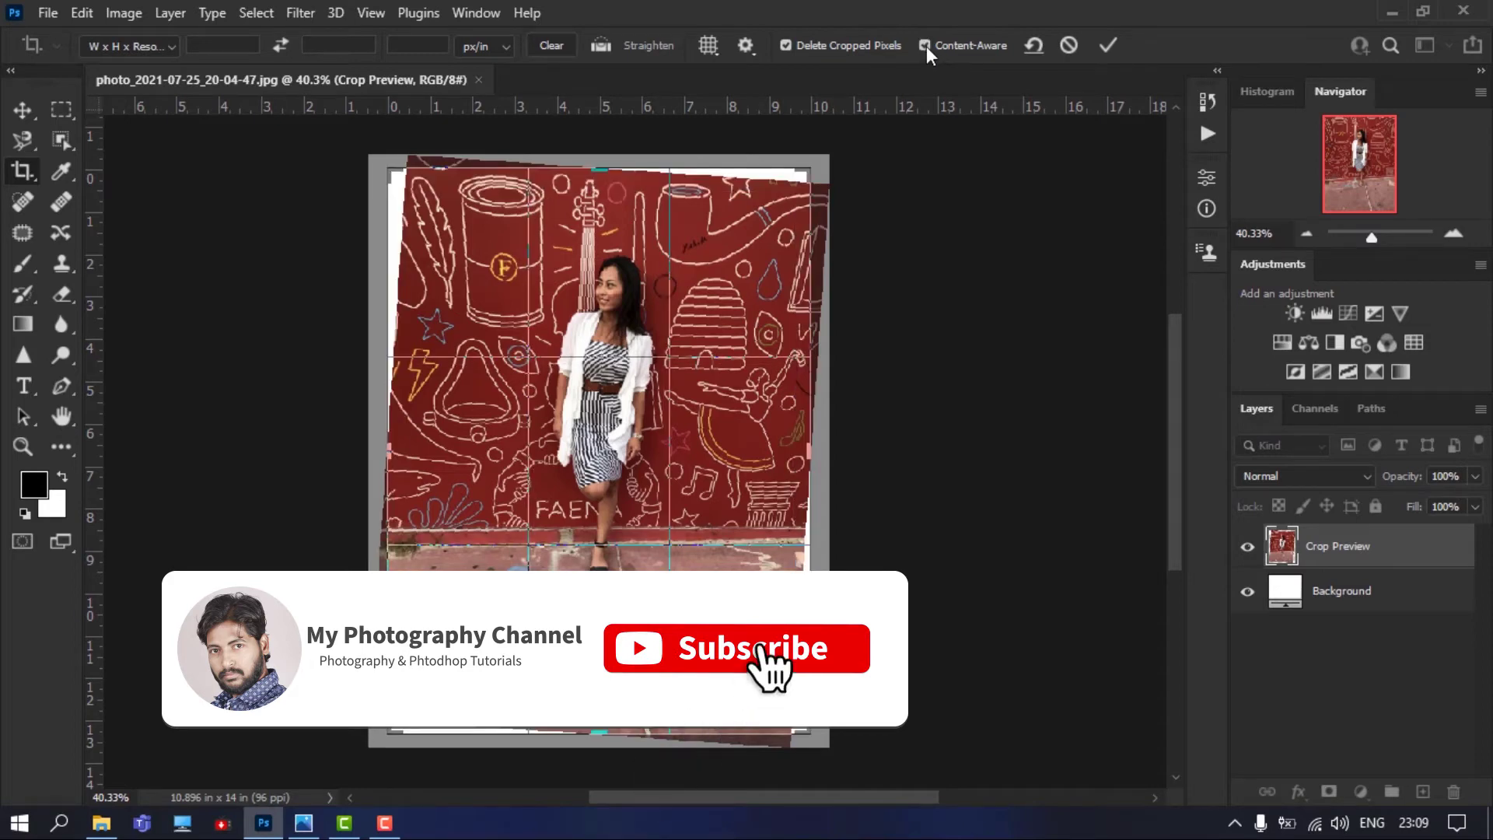
pyautogui.click(1108, 45)
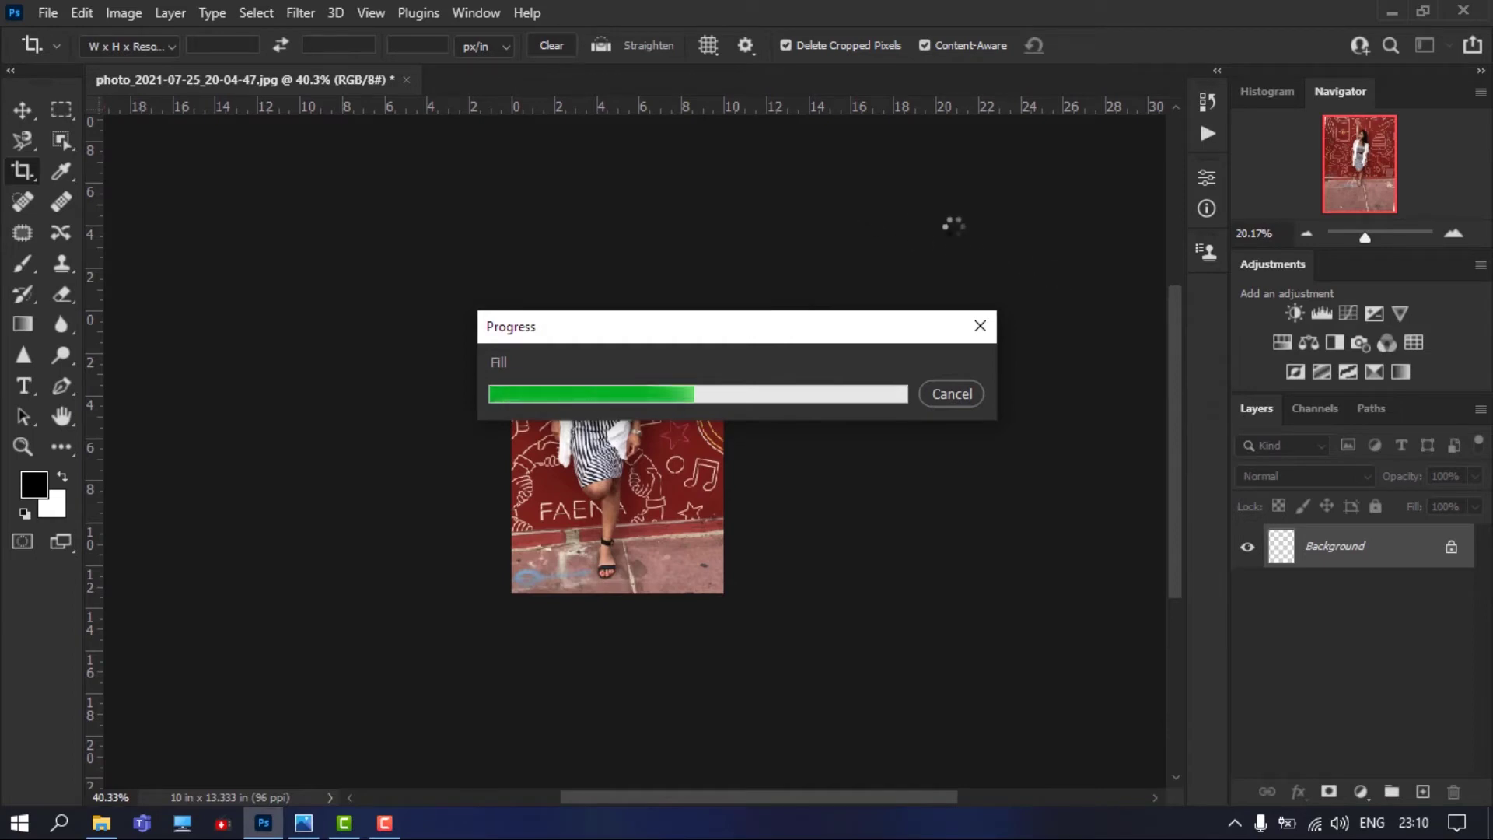
# Examine the wall's base line and the filled edges of the straightened photo
pyautogui.scroll(-3, 953, 226)
pyautogui.scroll(7, 905, 364)
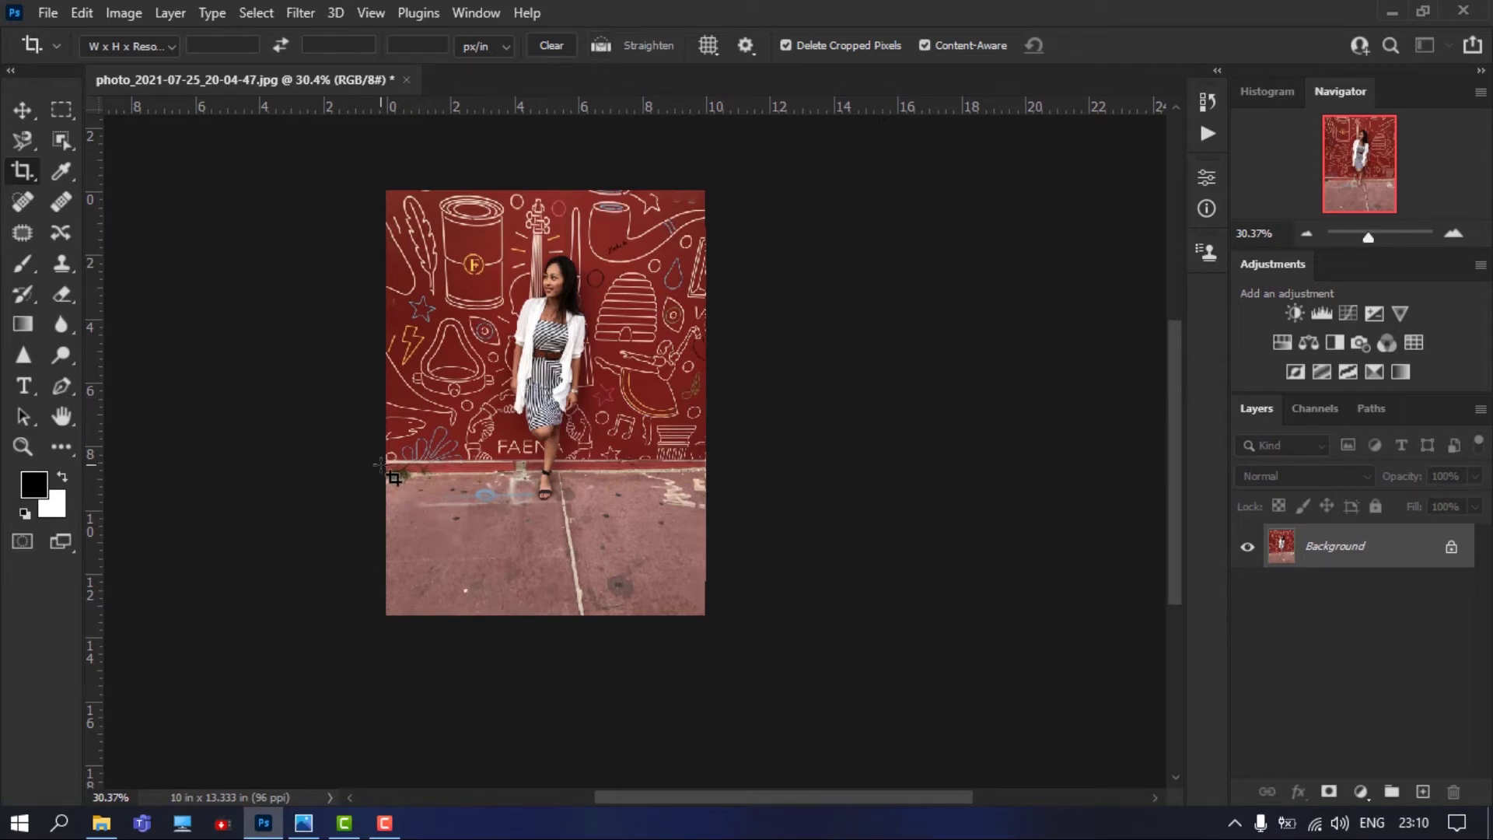
pyautogui.scroll(2, 490, 472)
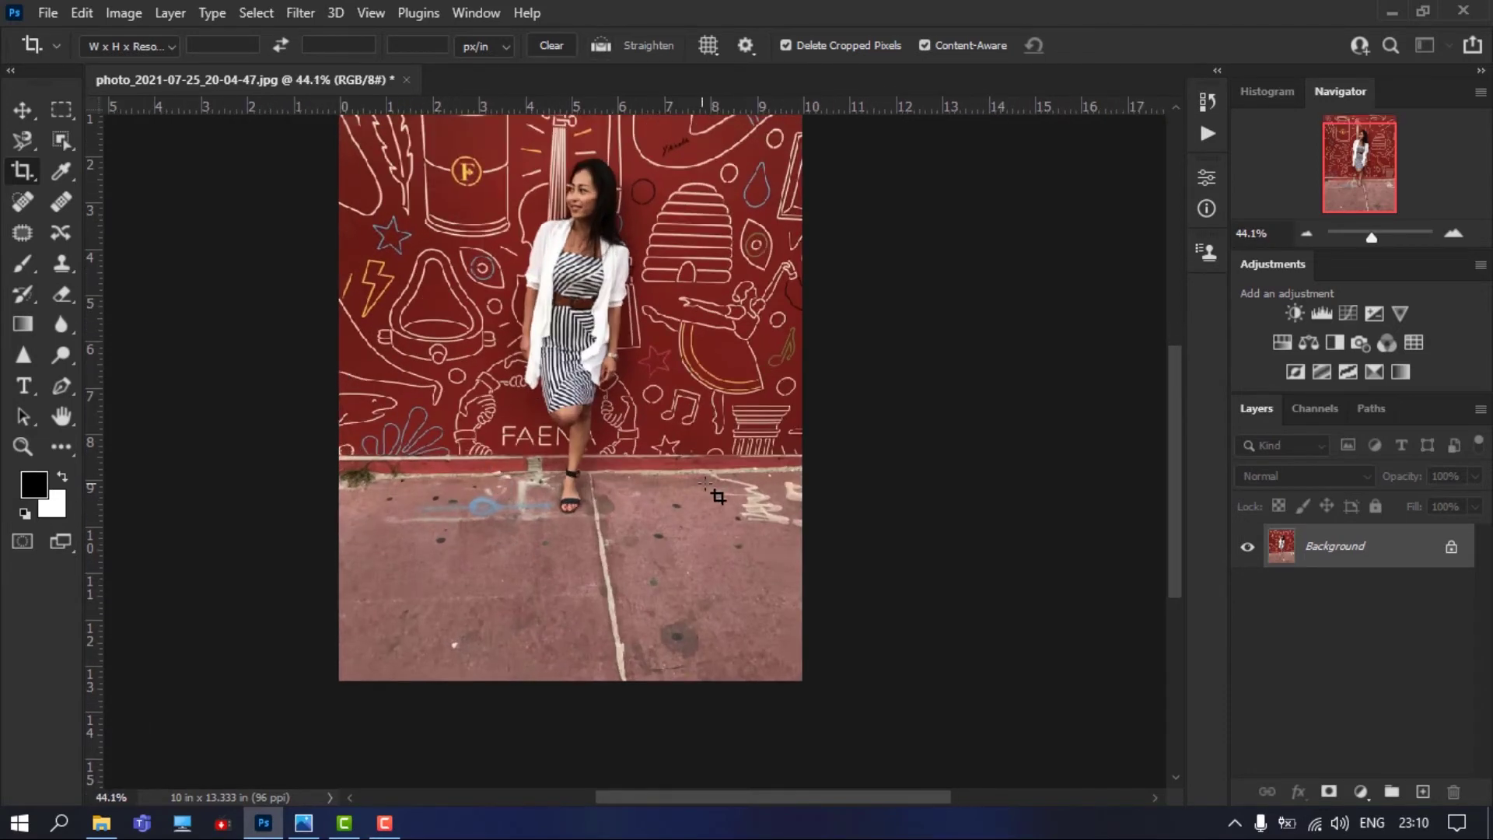
pyautogui.scroll(1, 822, 466)
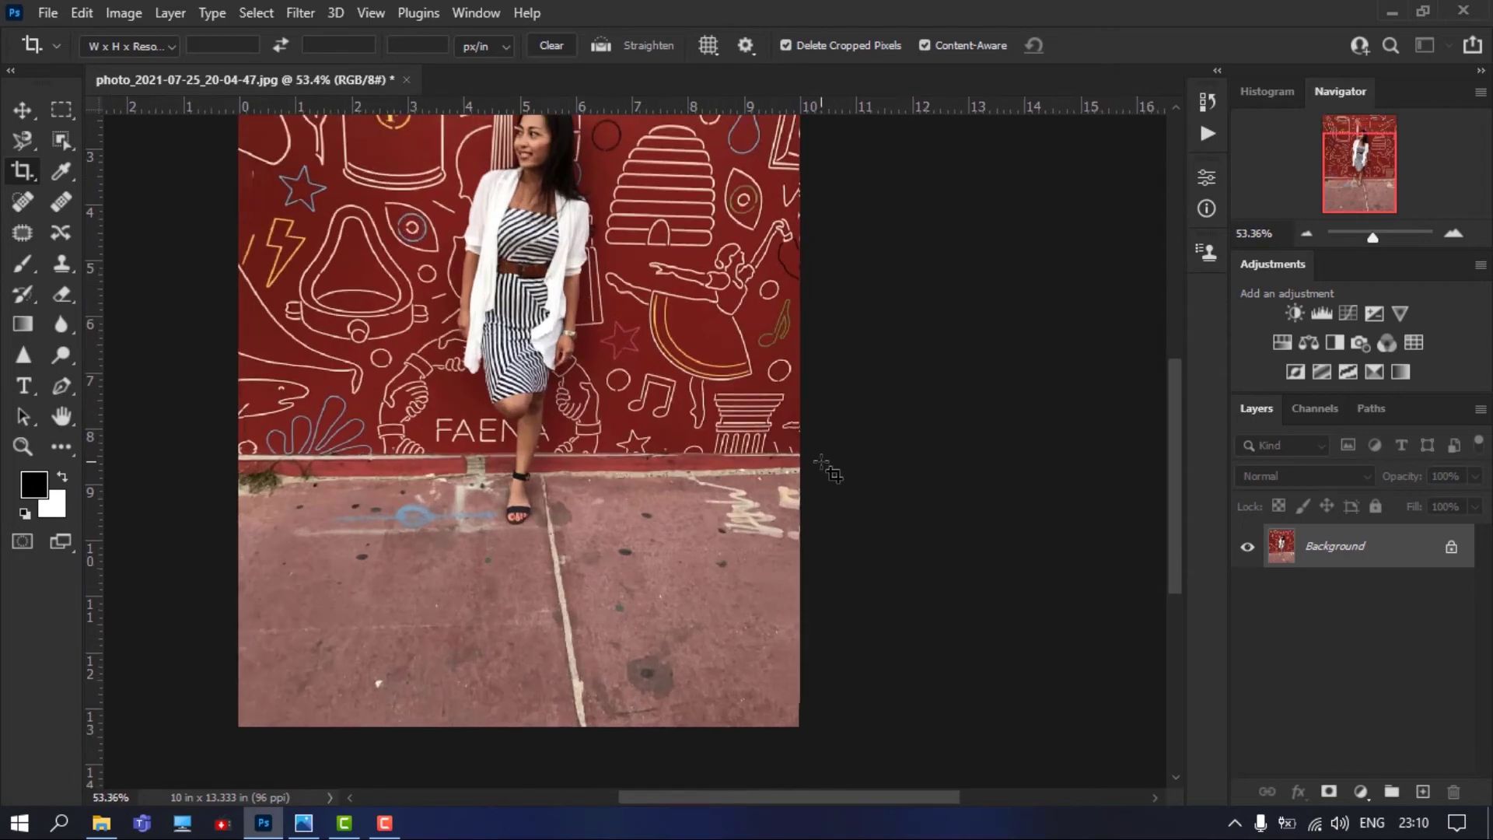
pyautogui.scroll(-1, 829, 470)
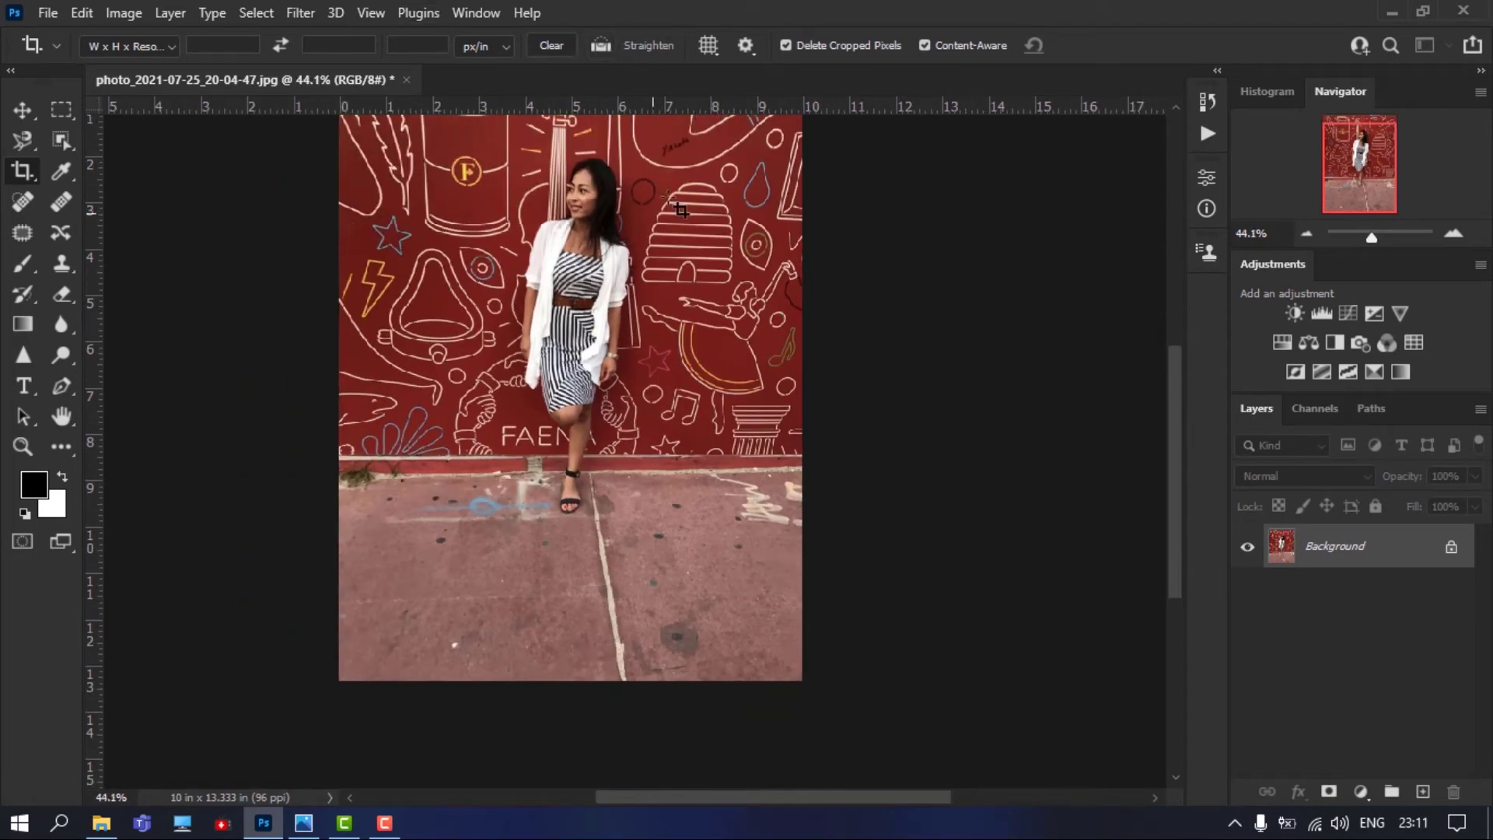
pyautogui.scroll(-1, 781, 303)
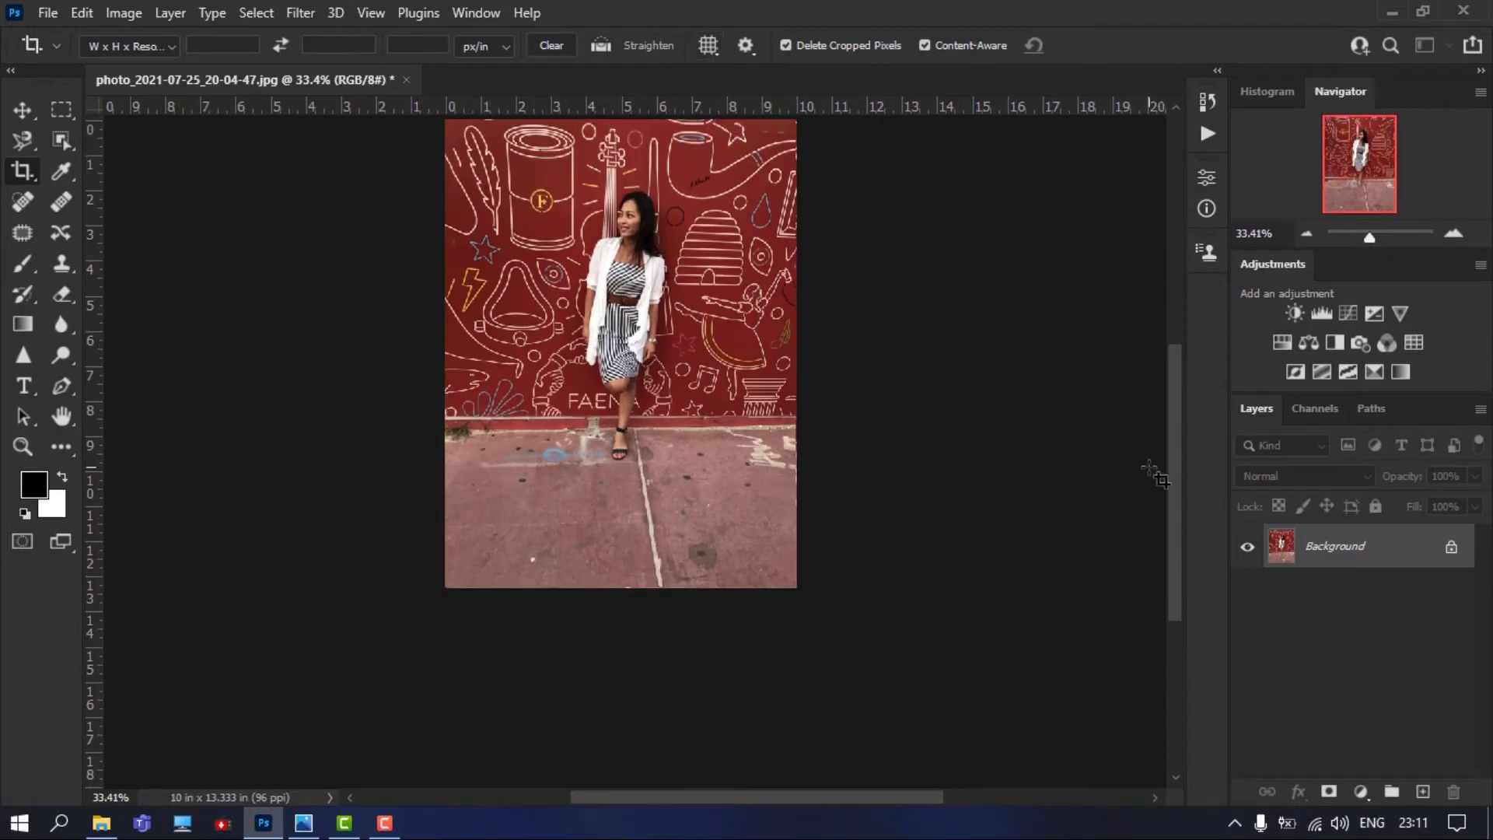
pyautogui.moveTo(1170, 517); pyautogui.dragTo(1173, 476)
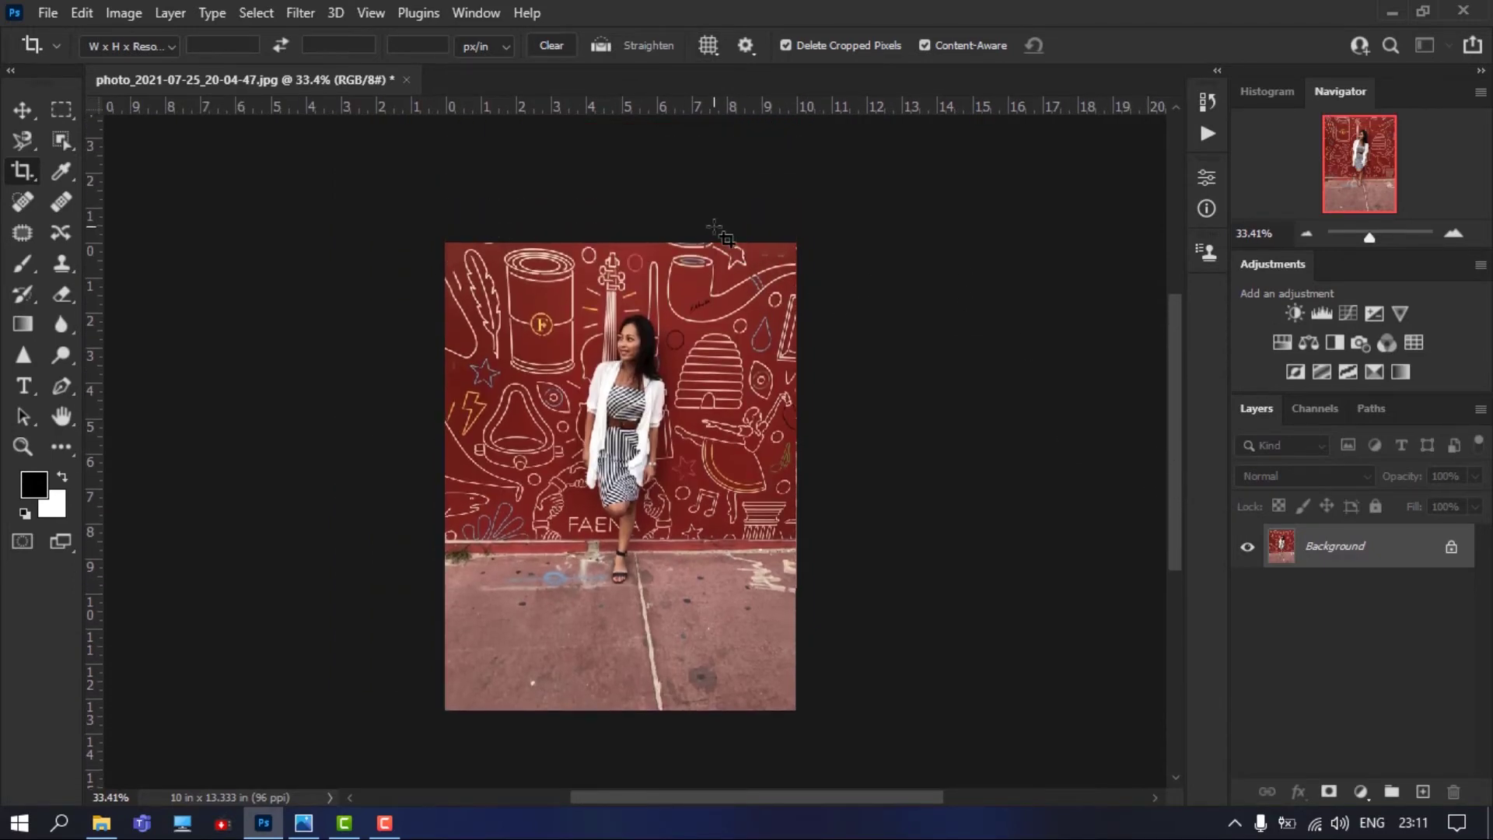
# Change the crop overlay to Grid for the red wall photo
pyautogui.scroll(1, 711, 231)
pyautogui.click(708, 45)
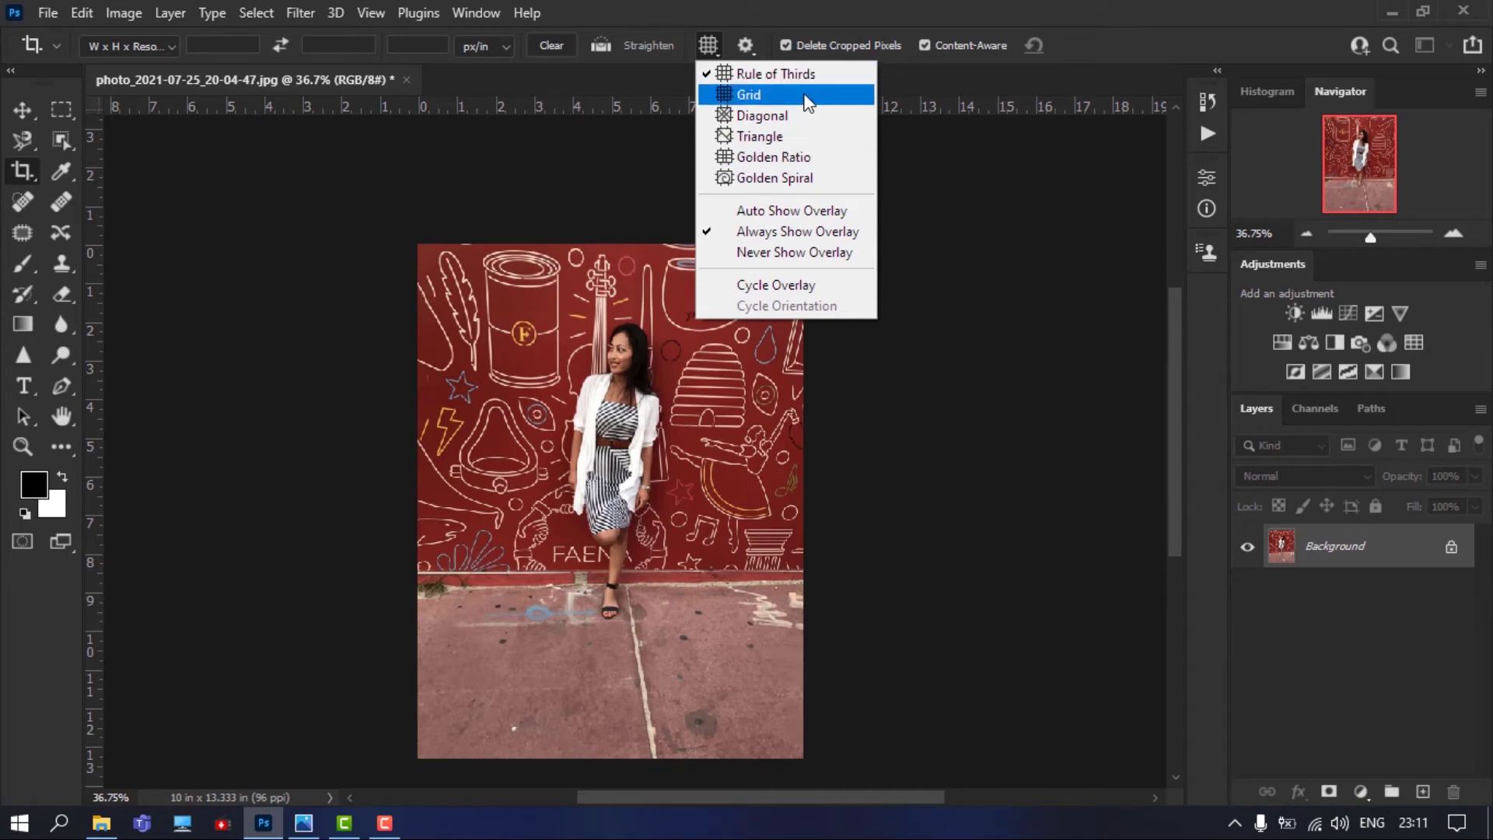
pyautogui.click(738, 96)
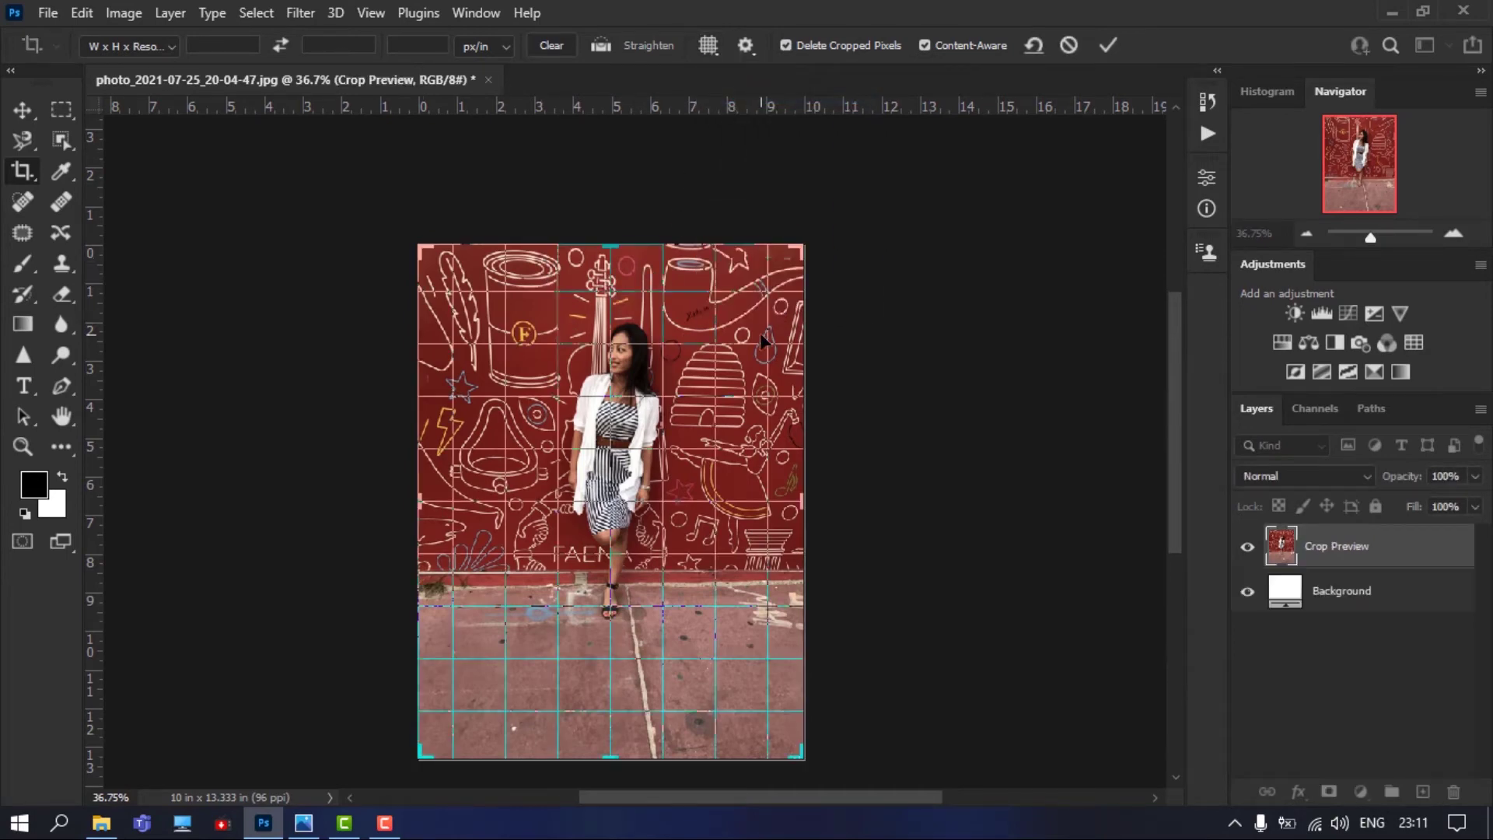
# Leave the Grid crop preview and show the Diagonal crop overlay on the red wall photo
pyautogui.press('Return')
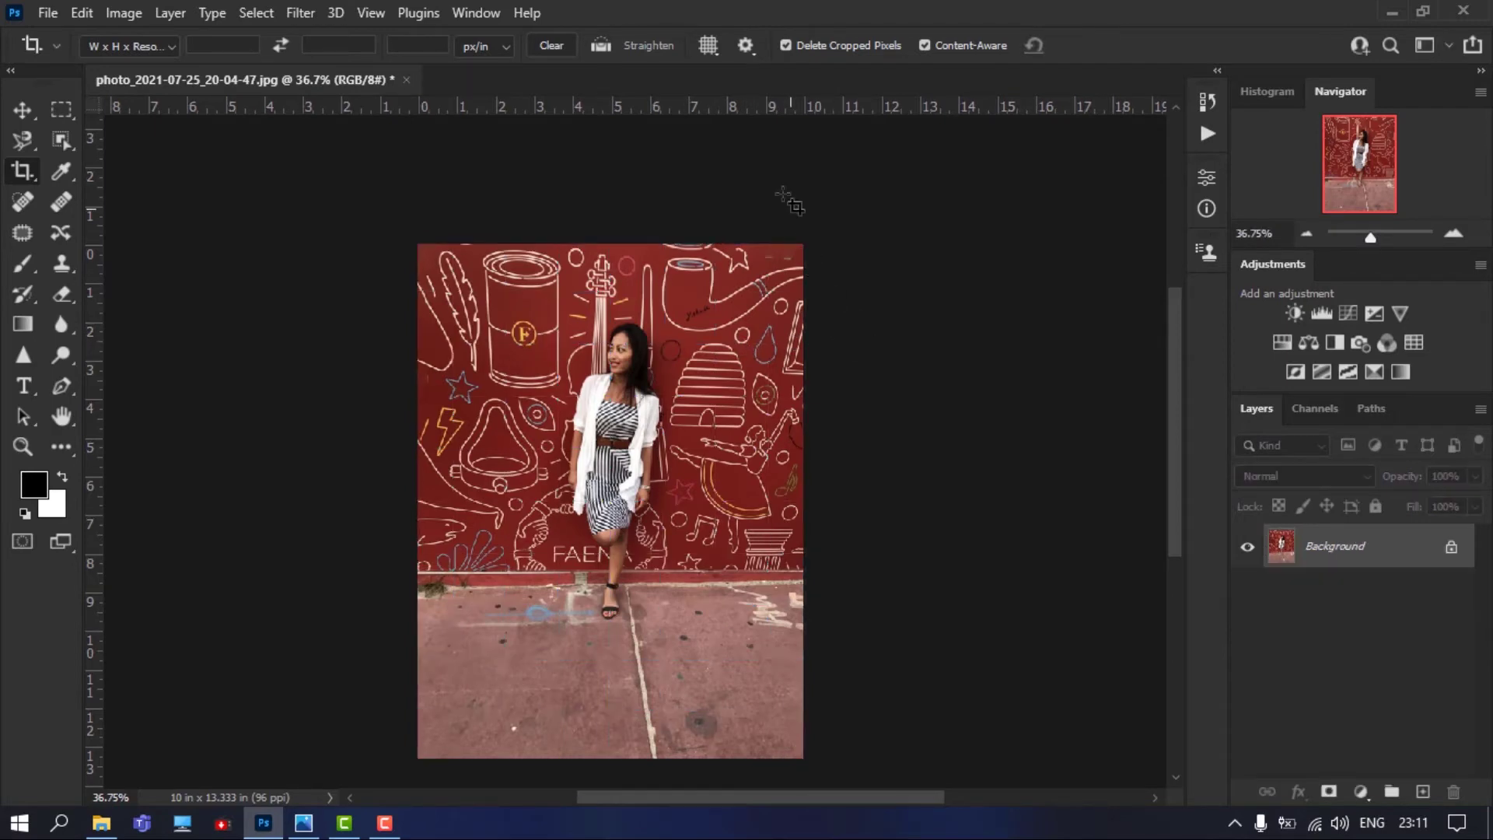
pyautogui.click(708, 44)
pyautogui.click(751, 115)
pyautogui.click(804, 386)
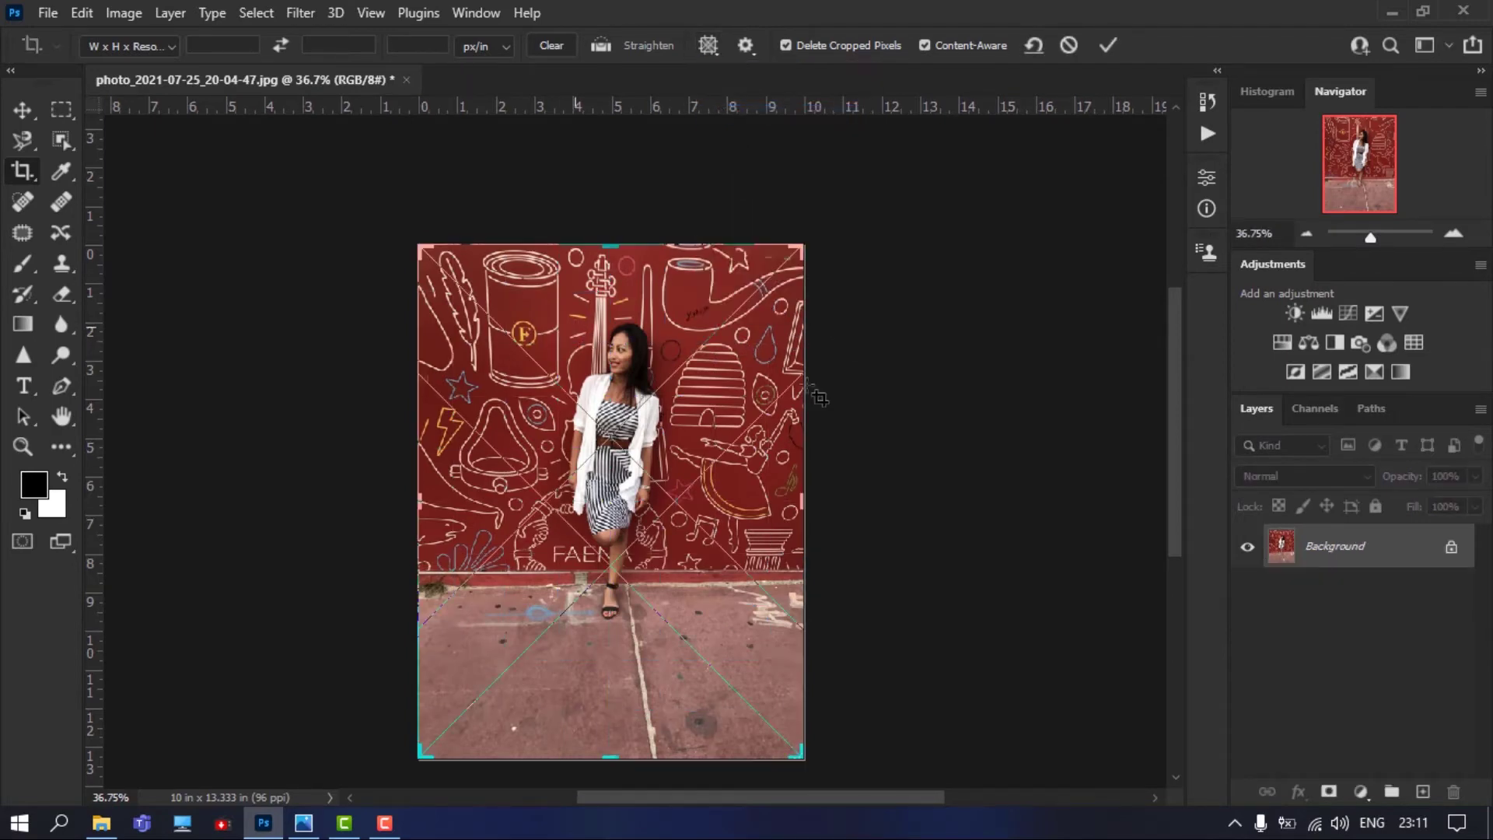
pyautogui.press('Return')
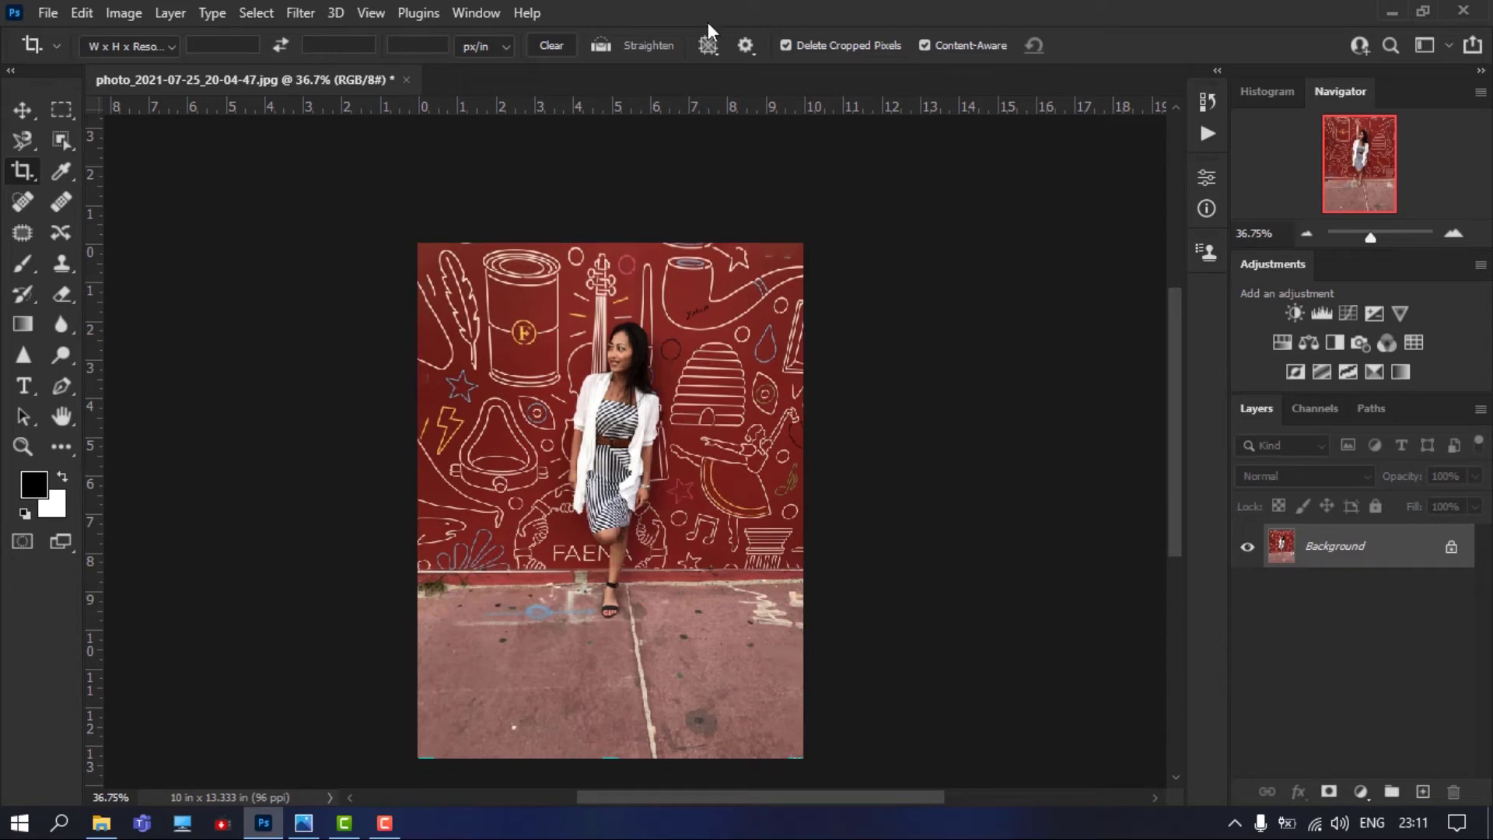
# Change the crop overlay to Triangle and preview it on the red wall photo
pyautogui.click(709, 44)
pyautogui.click(759, 138)
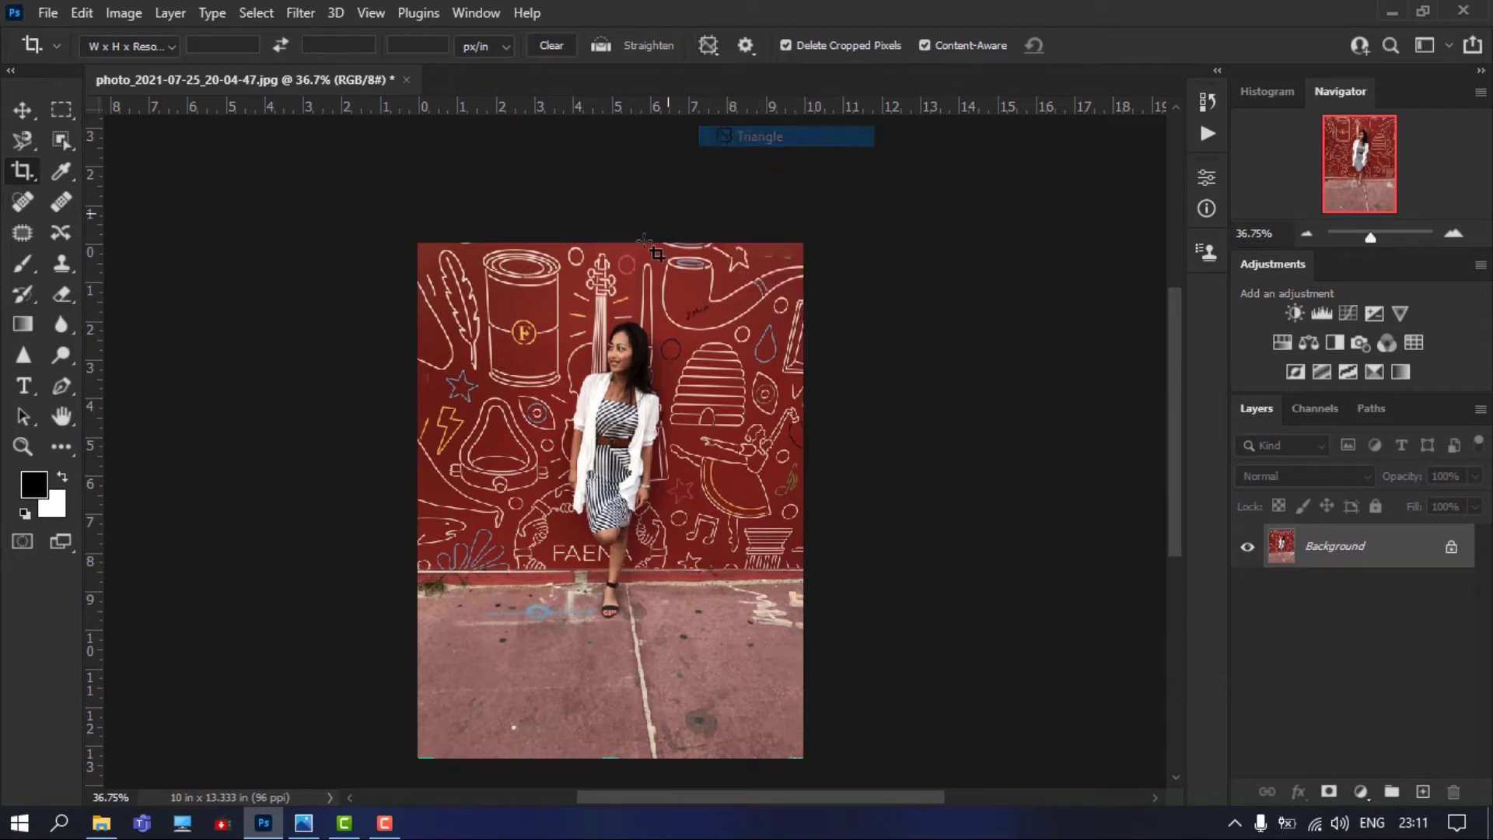
pyautogui.click(1024, 343)
pyautogui.press('Return')
# Change the crop overlay to Golden Ratio and display it over the woman against the red wall
pyautogui.click(709, 45)
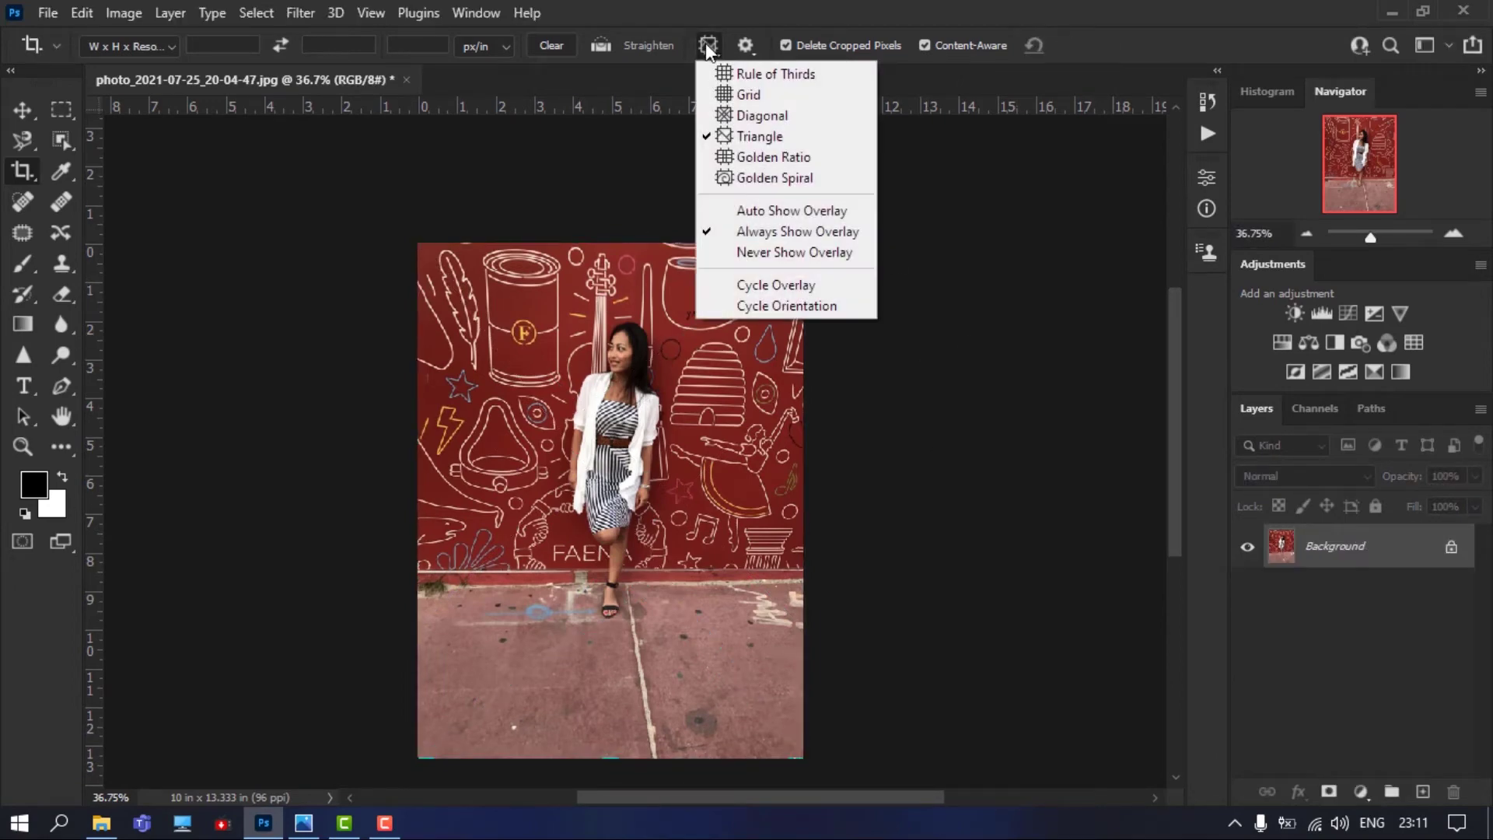
pyautogui.click(750, 155)
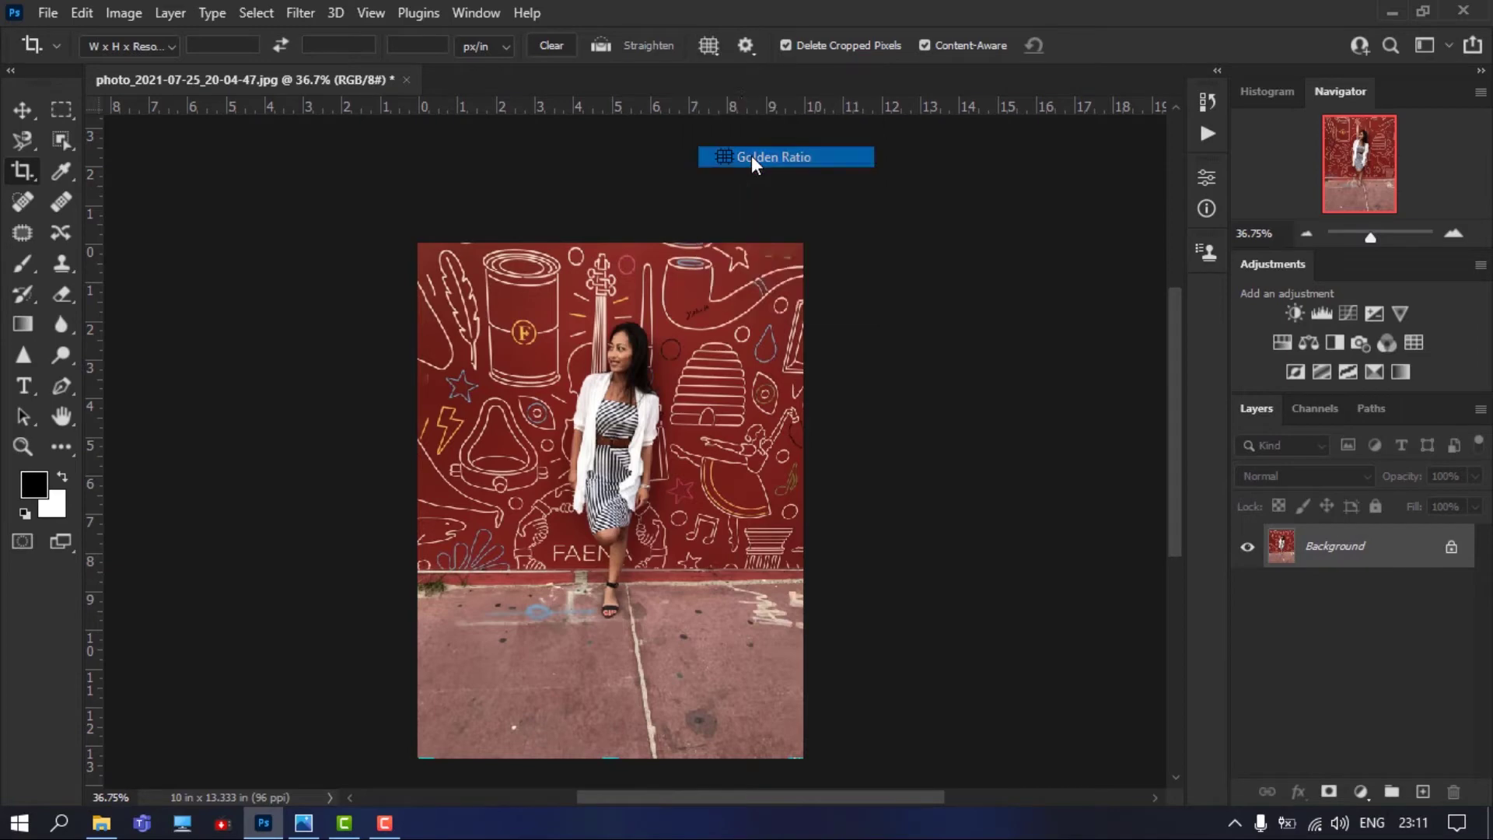
pyautogui.click(662, 265)
# Switch the crop overlay to Golden Spiral, then leave the crop preview
pyautogui.click(709, 45)
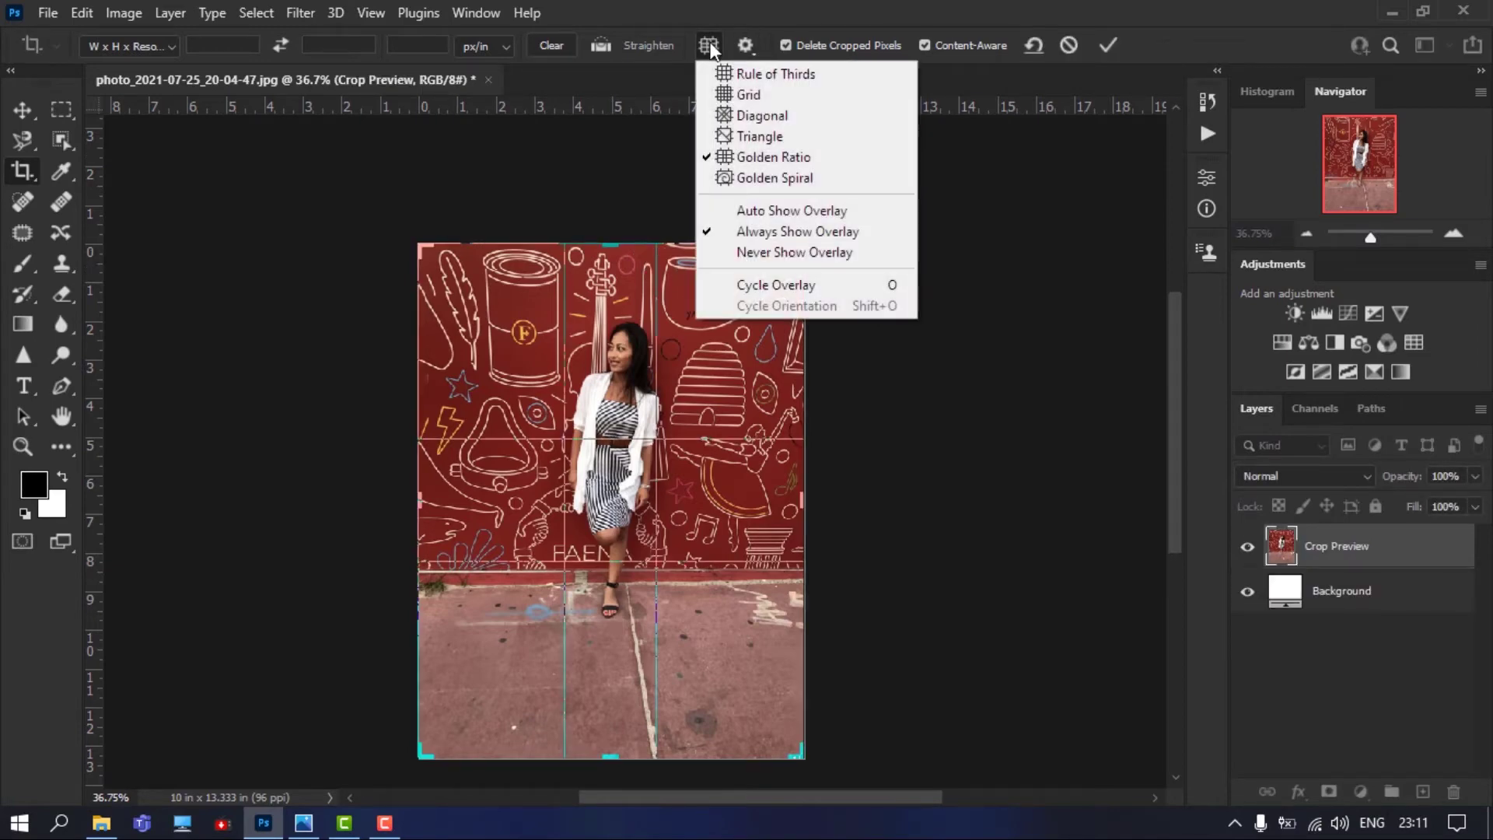
pyautogui.click(755, 178)
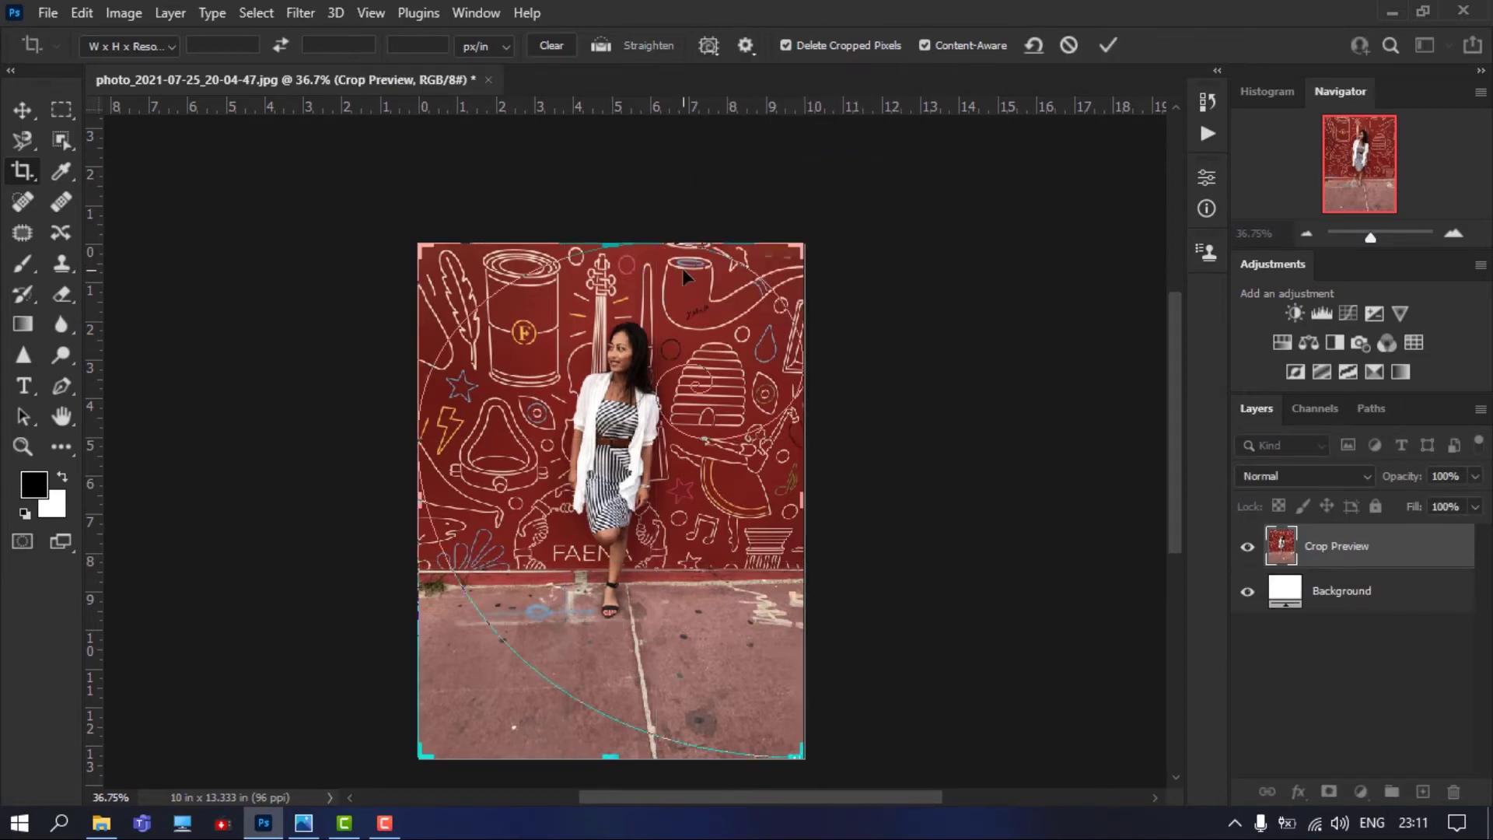
pyautogui.press('Return')
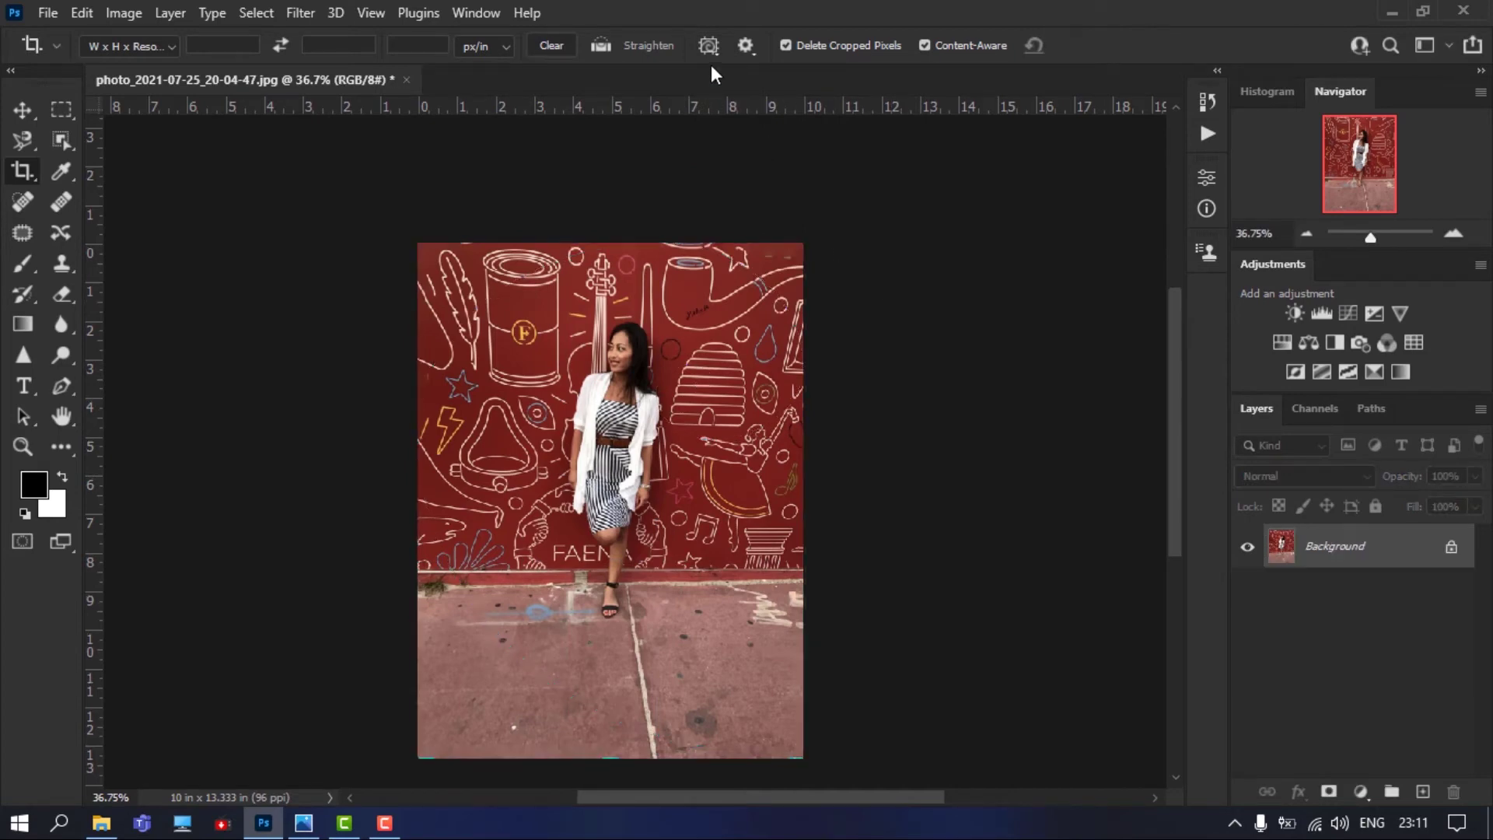
# Set the crop guides to Auto Show Overlay and preview how they behave on the photo
pyautogui.click(710, 45)
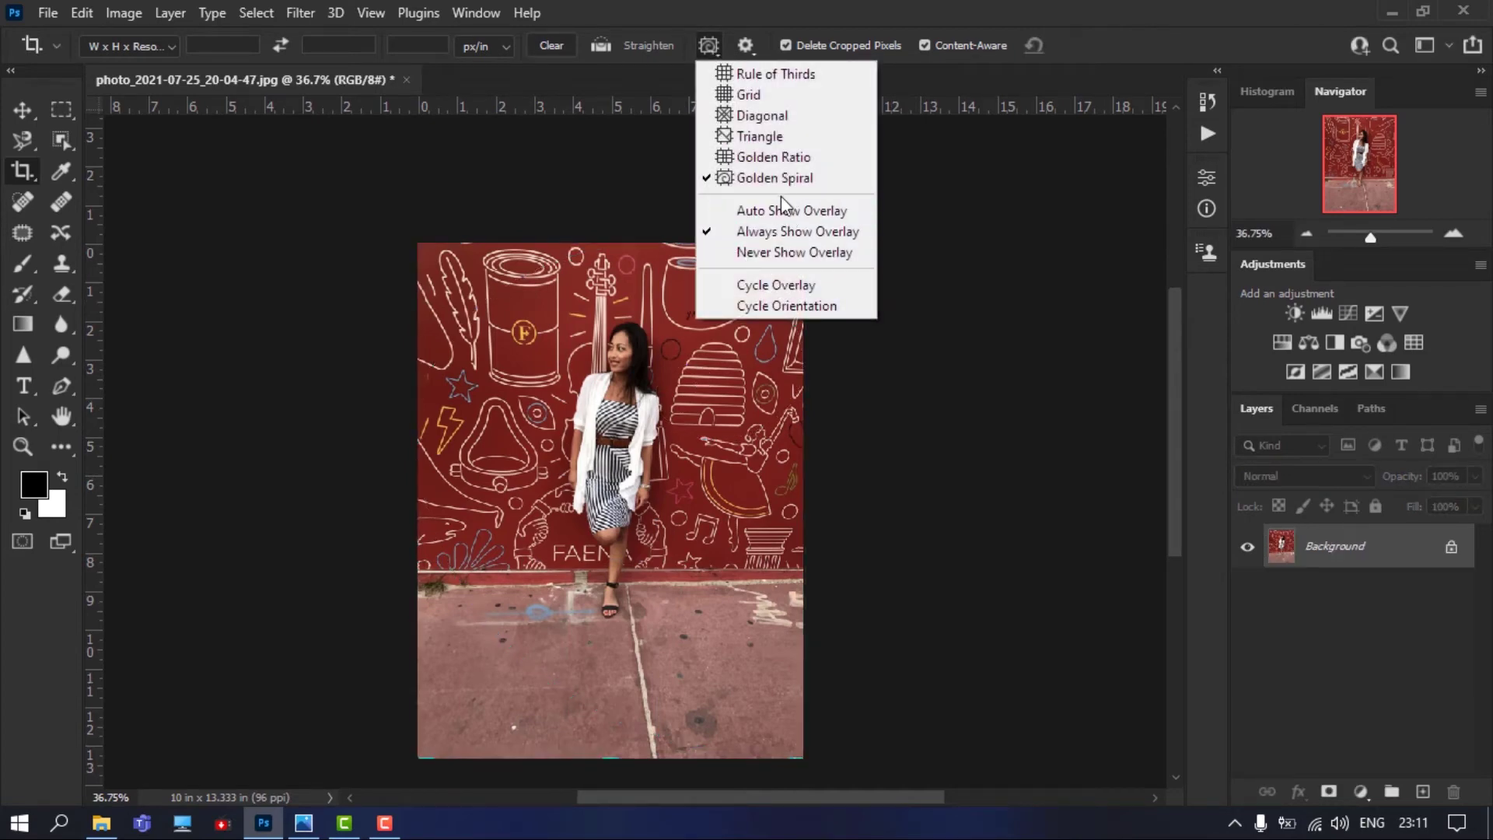
pyautogui.click(809, 211)
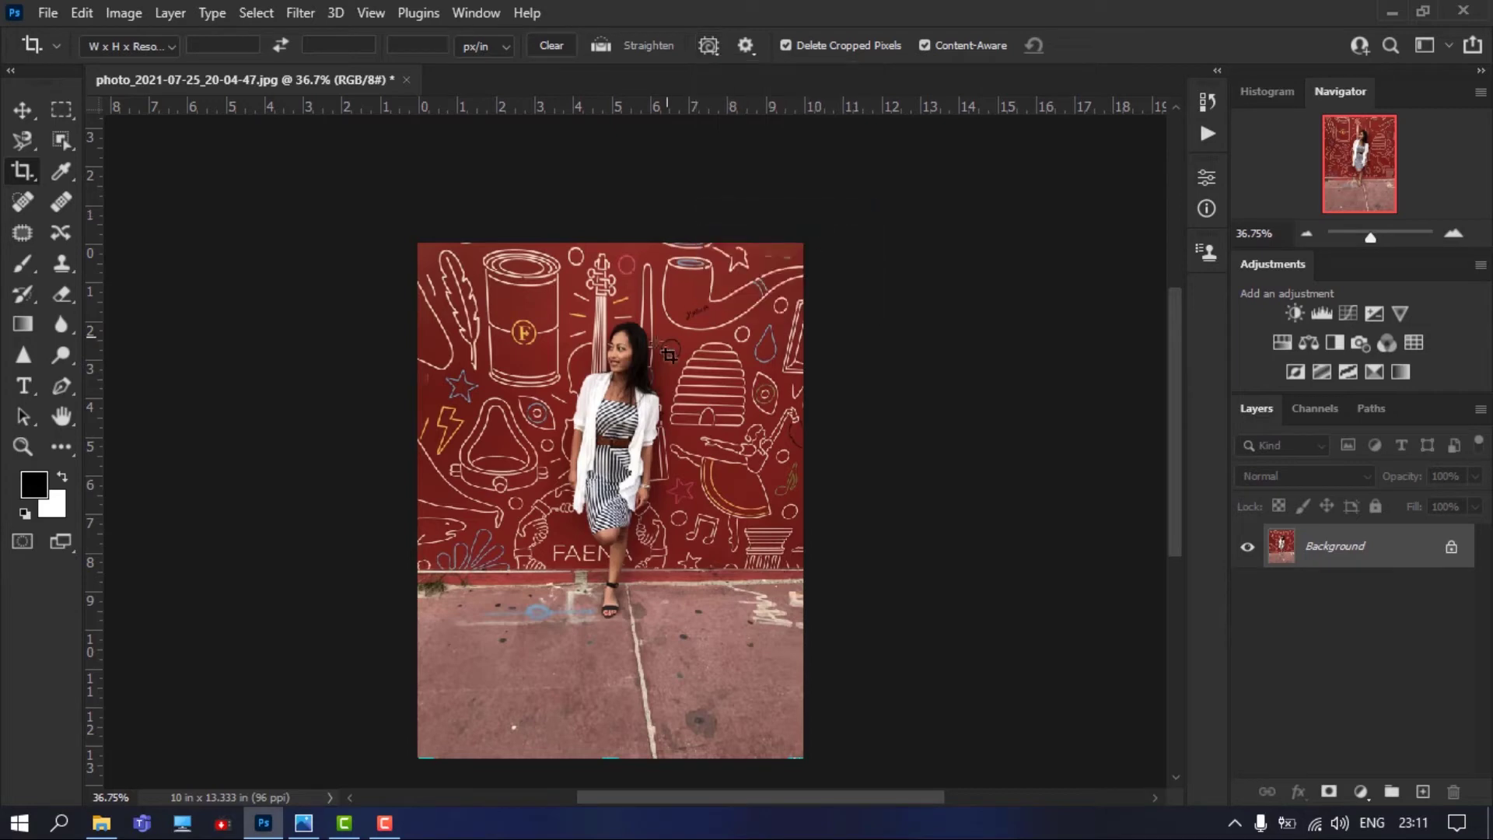
pyautogui.click(785, 267)
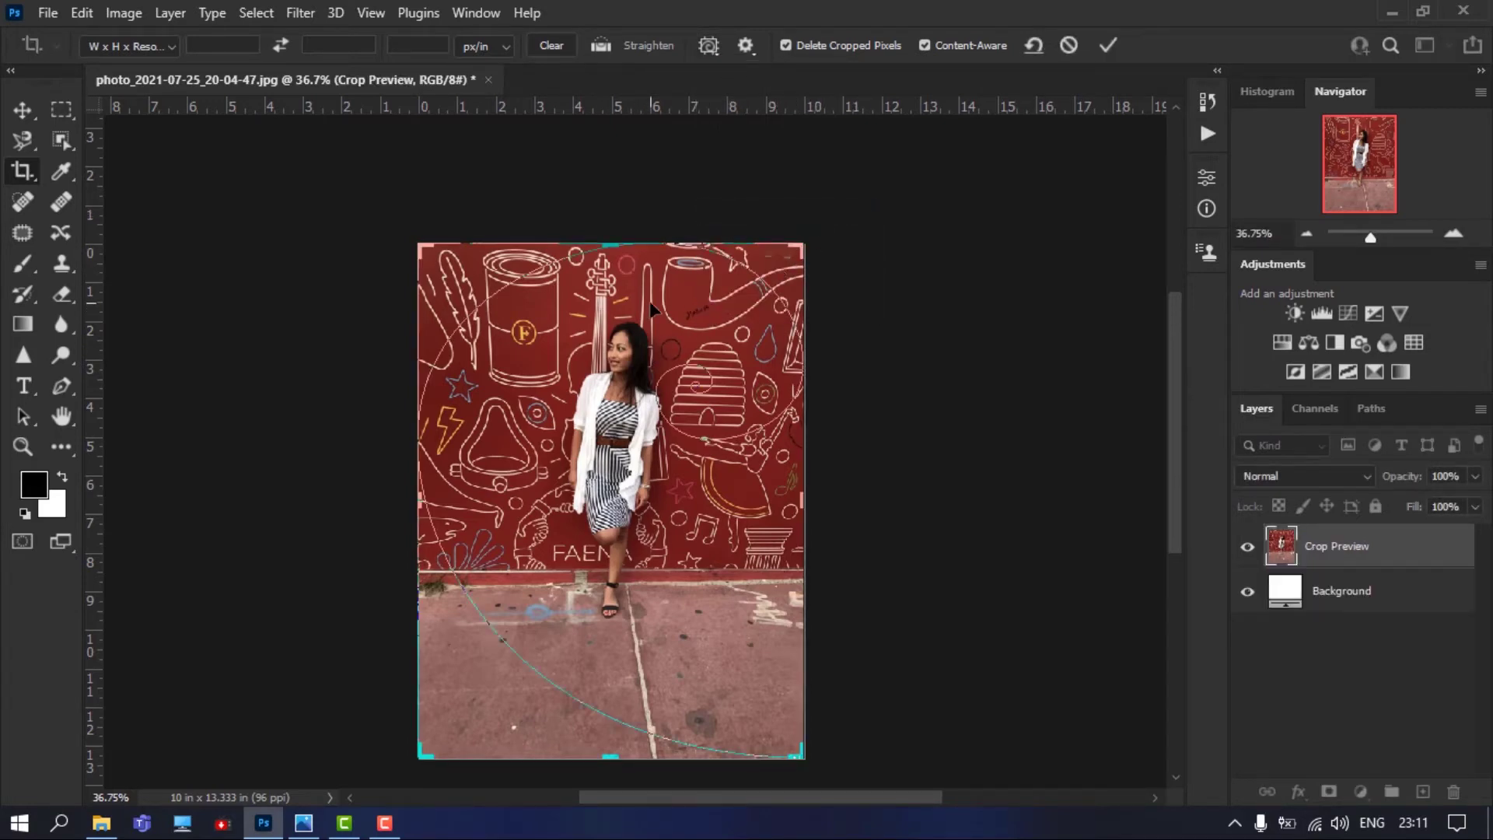
pyautogui.press('o')
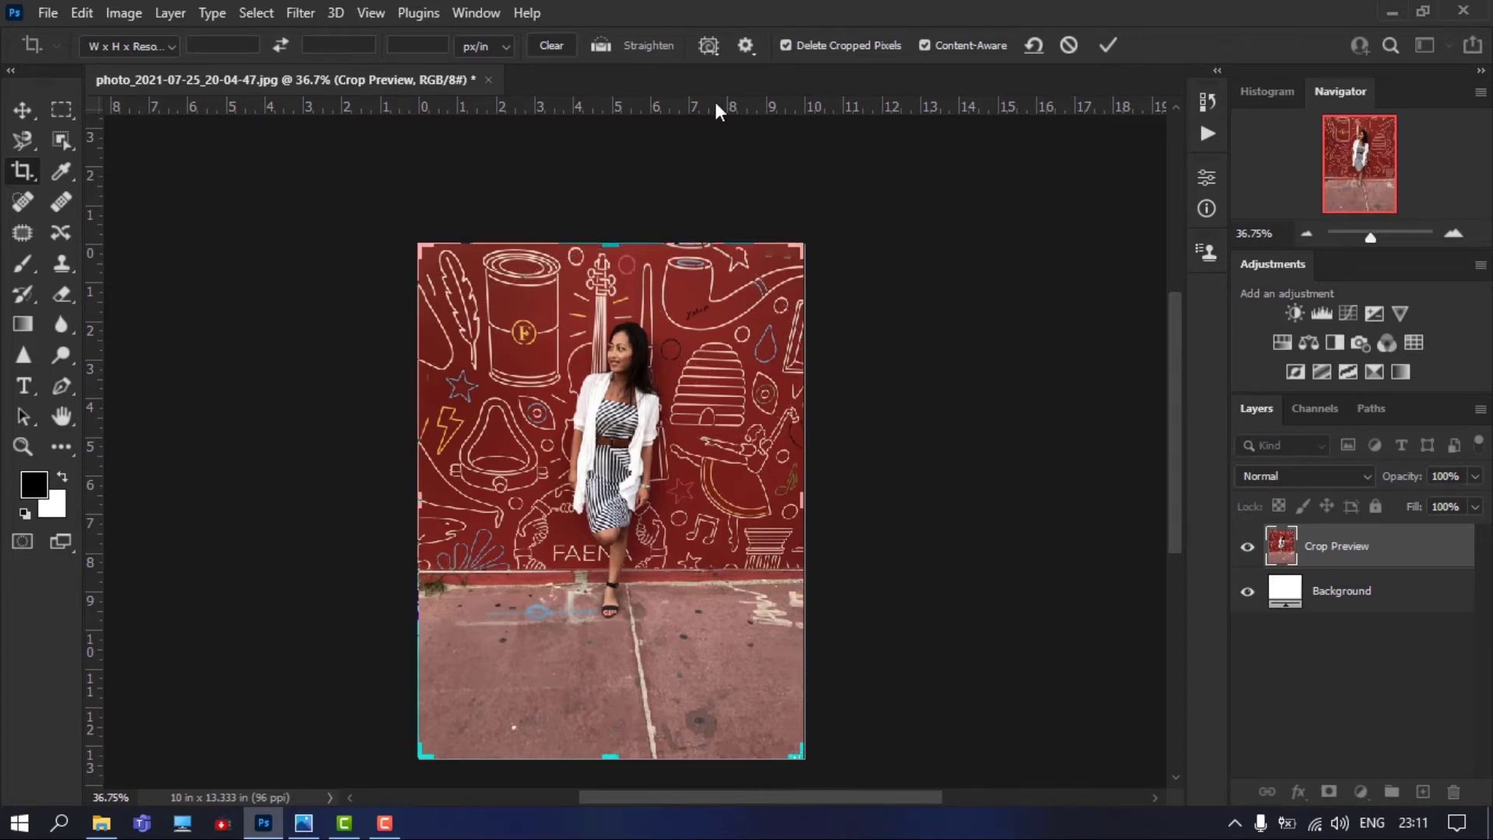
# Set the crop guides to Always Show Overlay and choose the Rule of Thirds overlay
pyautogui.click(709, 46)
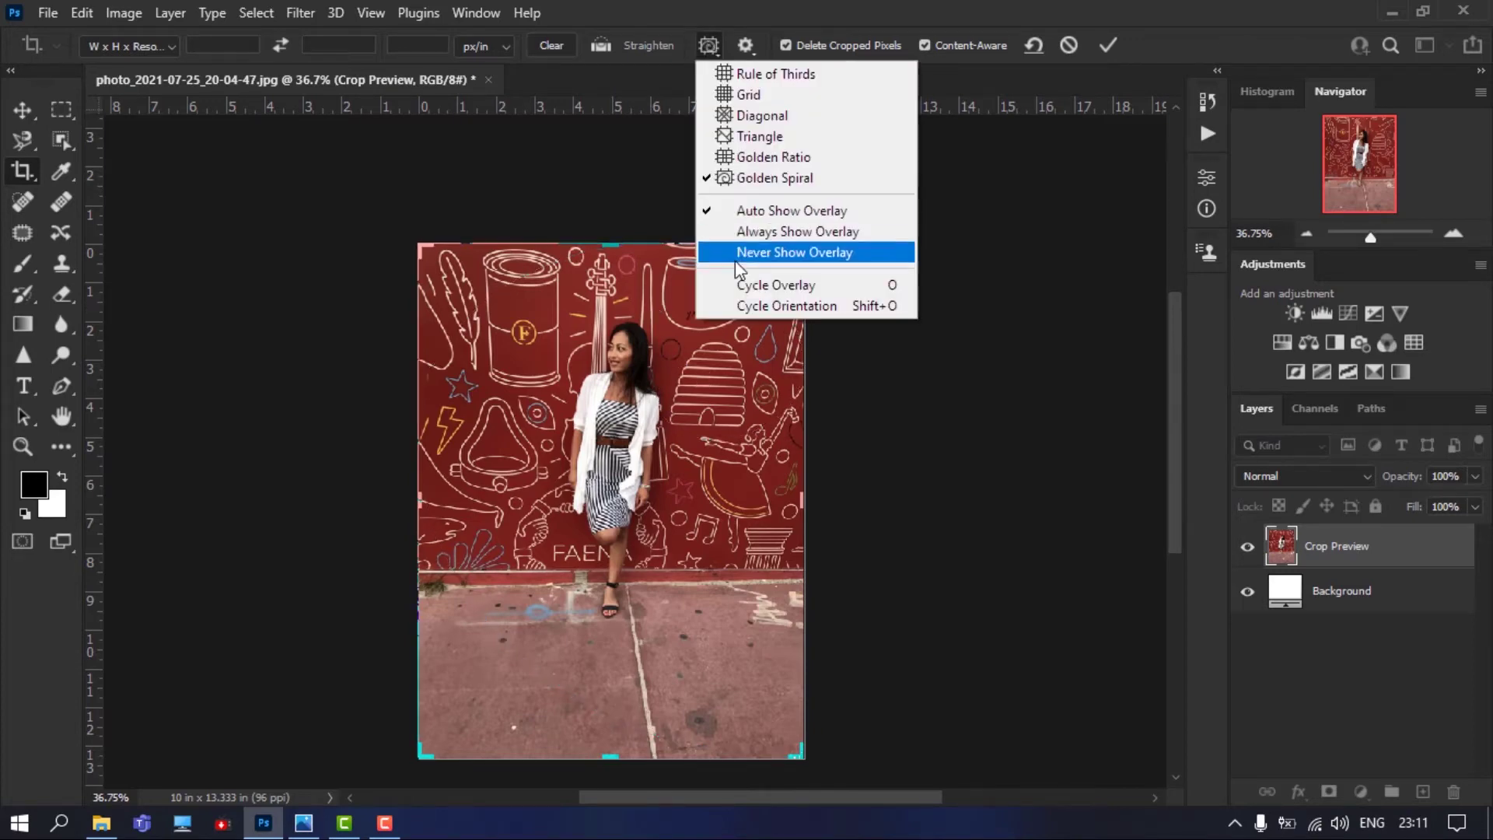
pyautogui.click(770, 230)
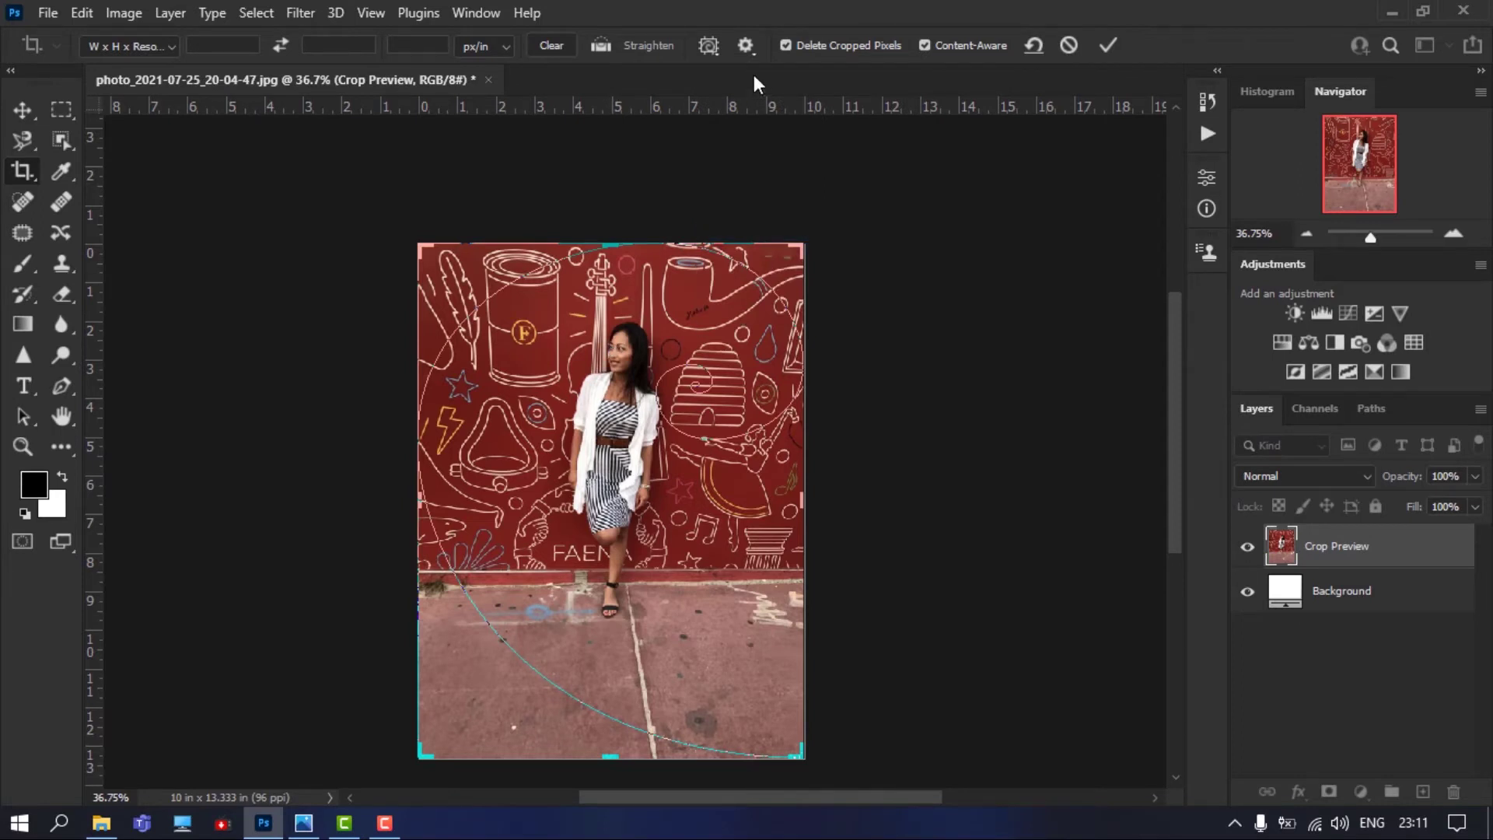
pyautogui.click(709, 46)
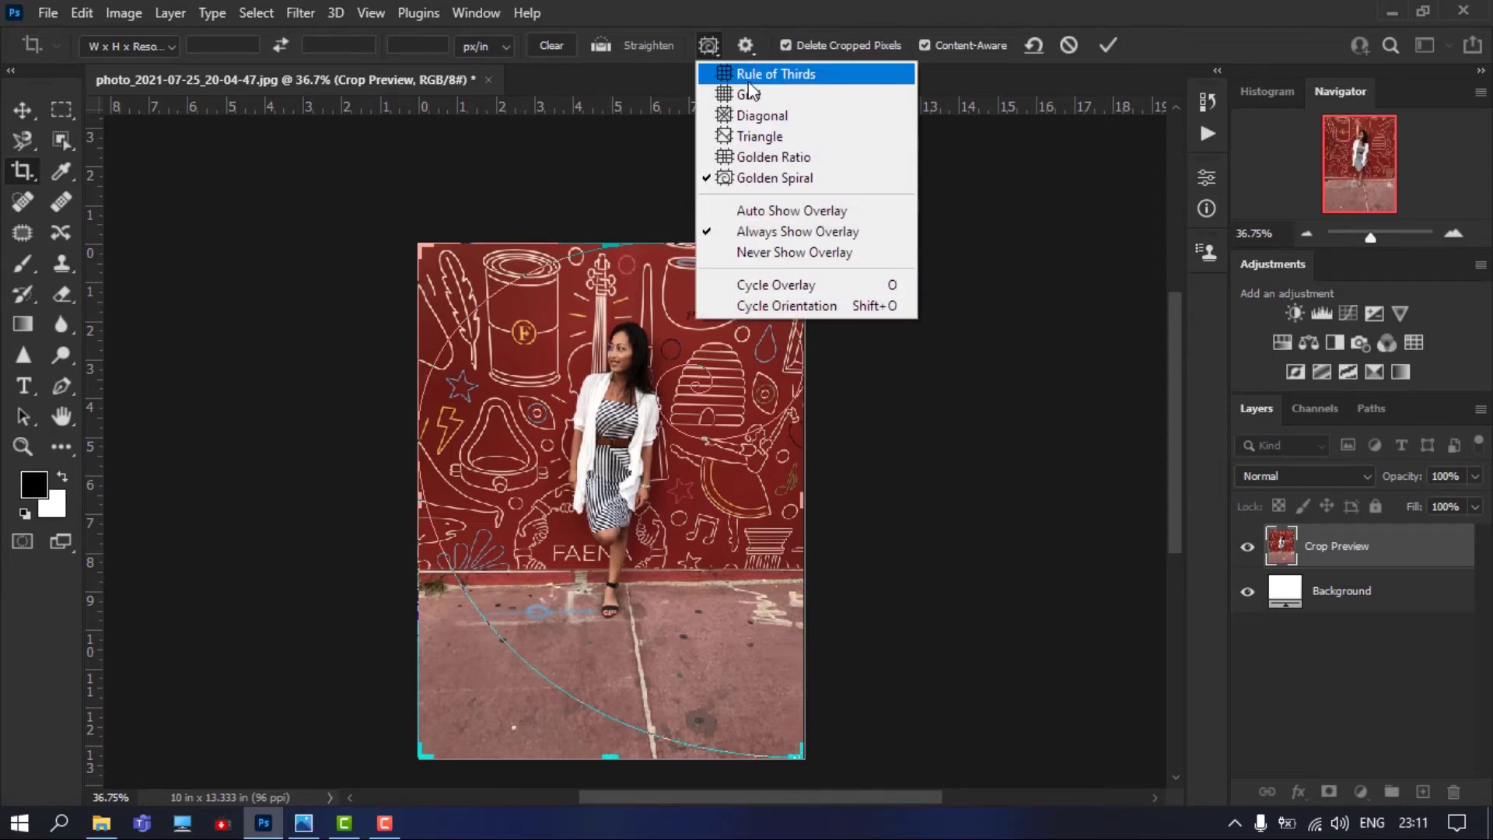
pyautogui.click(750, 74)
pyautogui.click(716, 49)
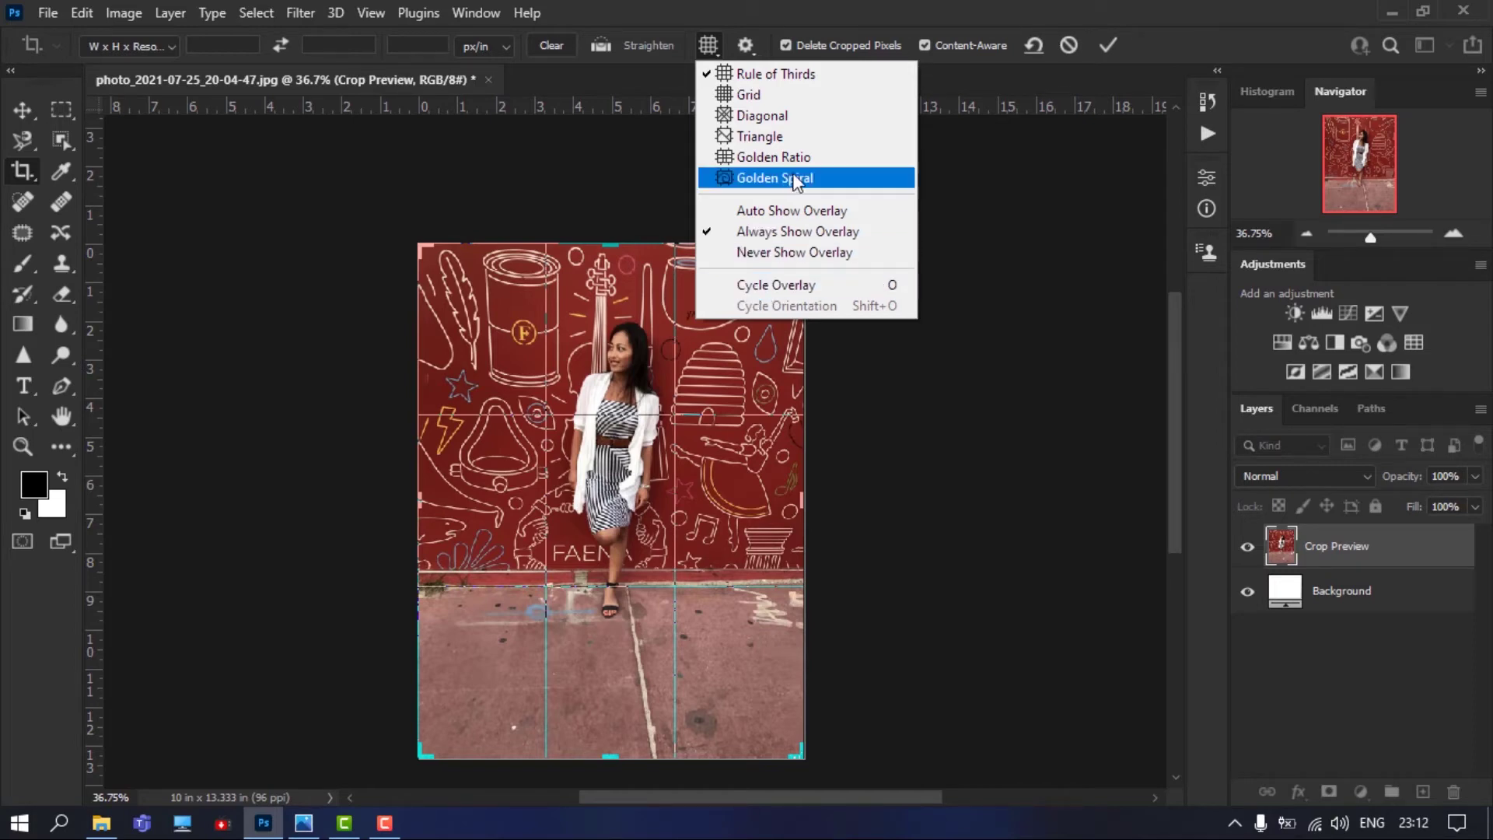
pyautogui.click(742, 3)
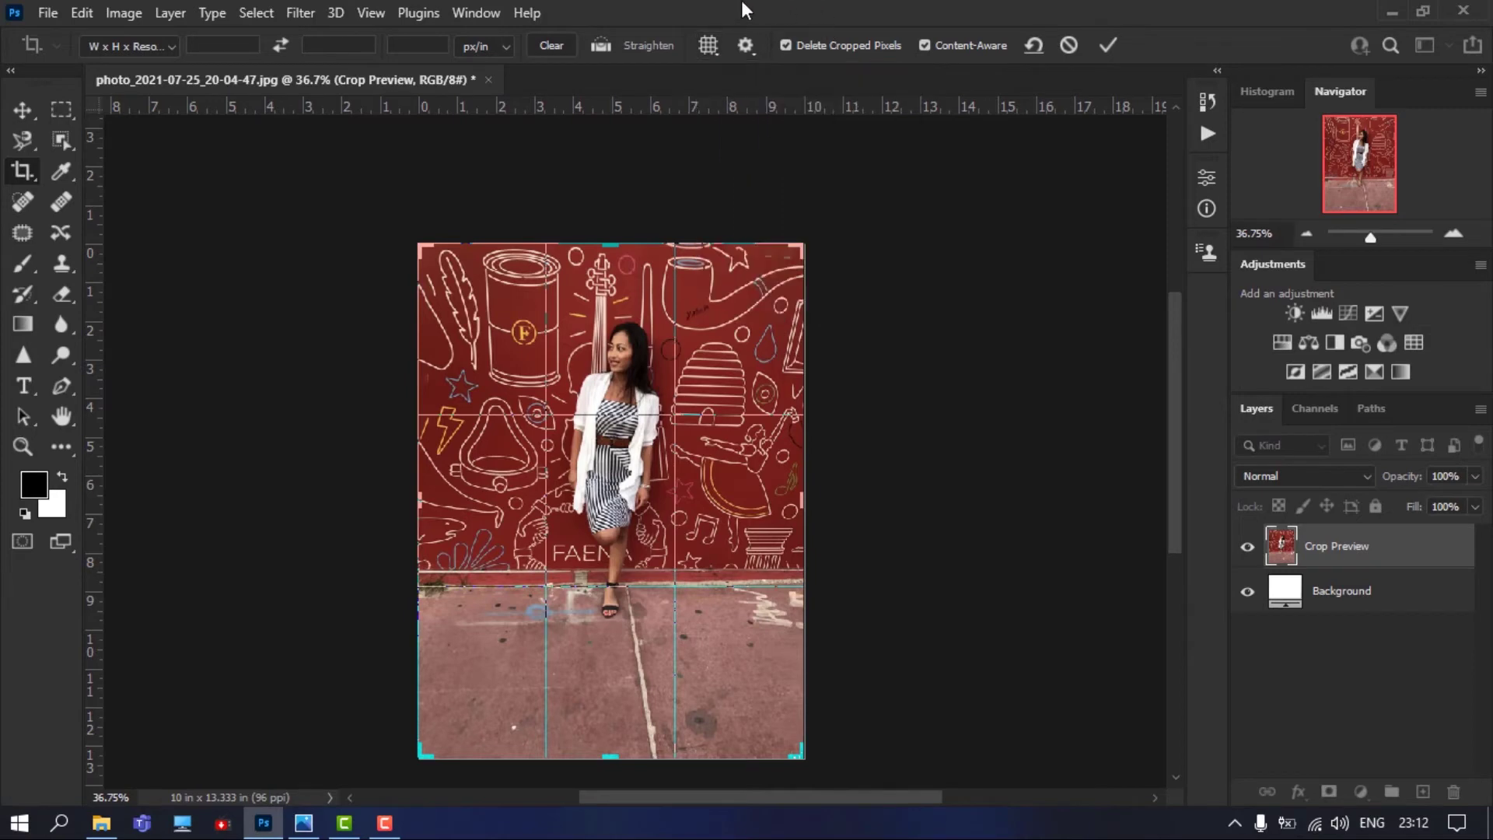
# Examine the additional crop options, including Classic Mode, Show Cropped Area, Auto Center Preview and Crop Shield
pyautogui.click(753, 43)
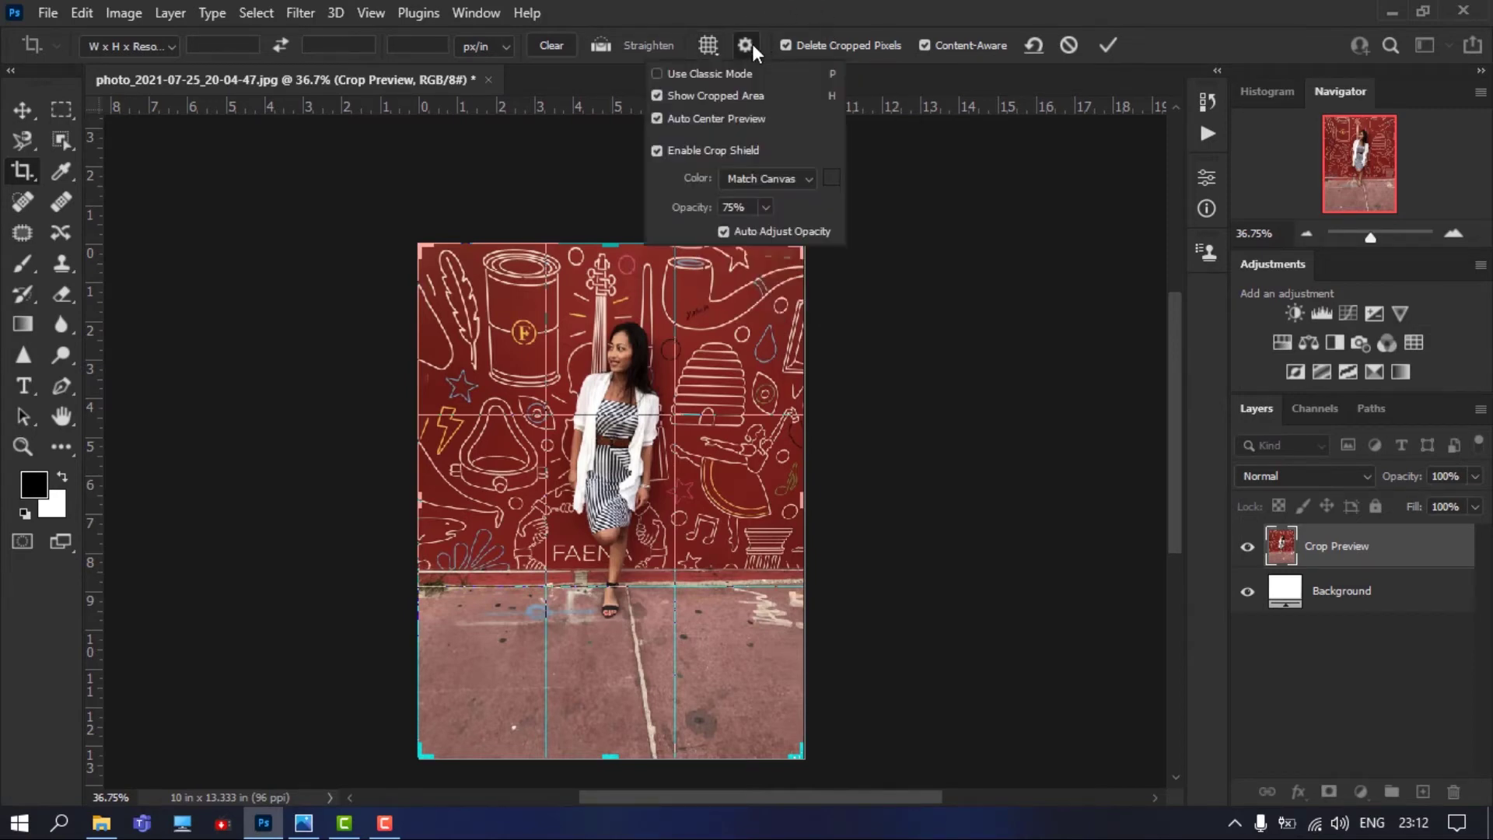
pyautogui.click(903, 264)
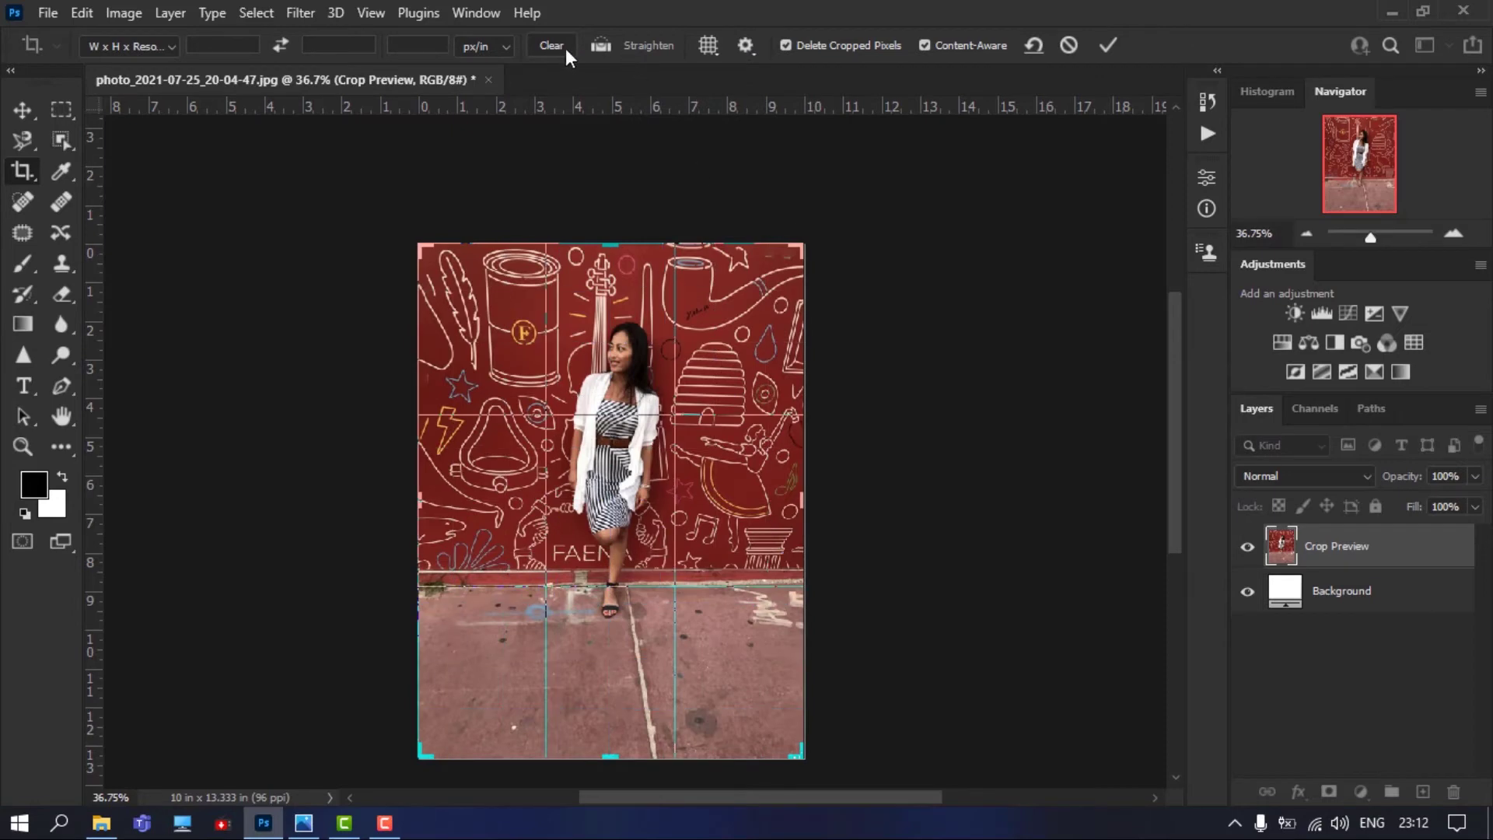
pyautogui.press('Return')
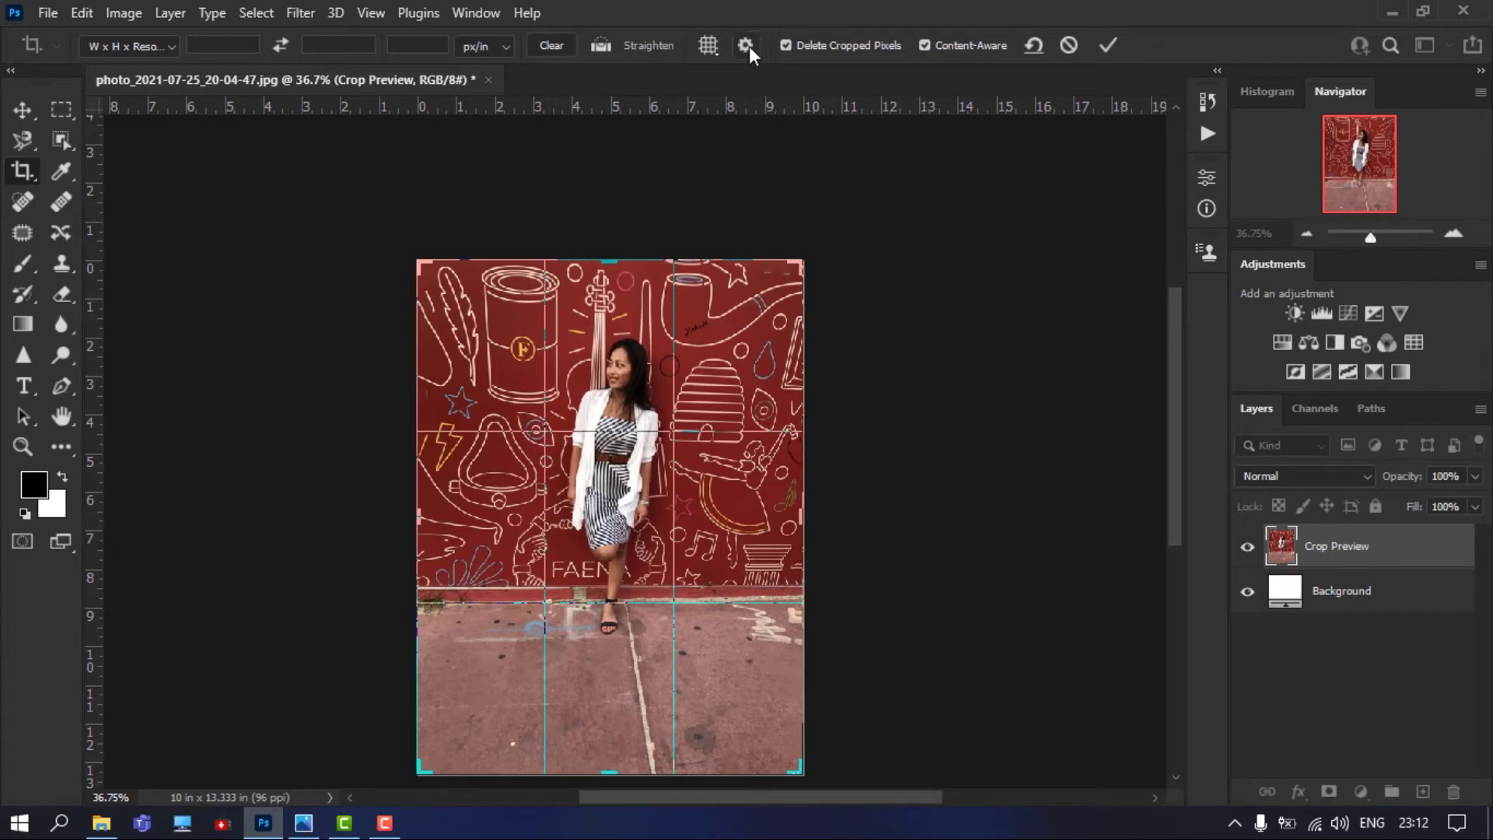
pyautogui.click(749, 45)
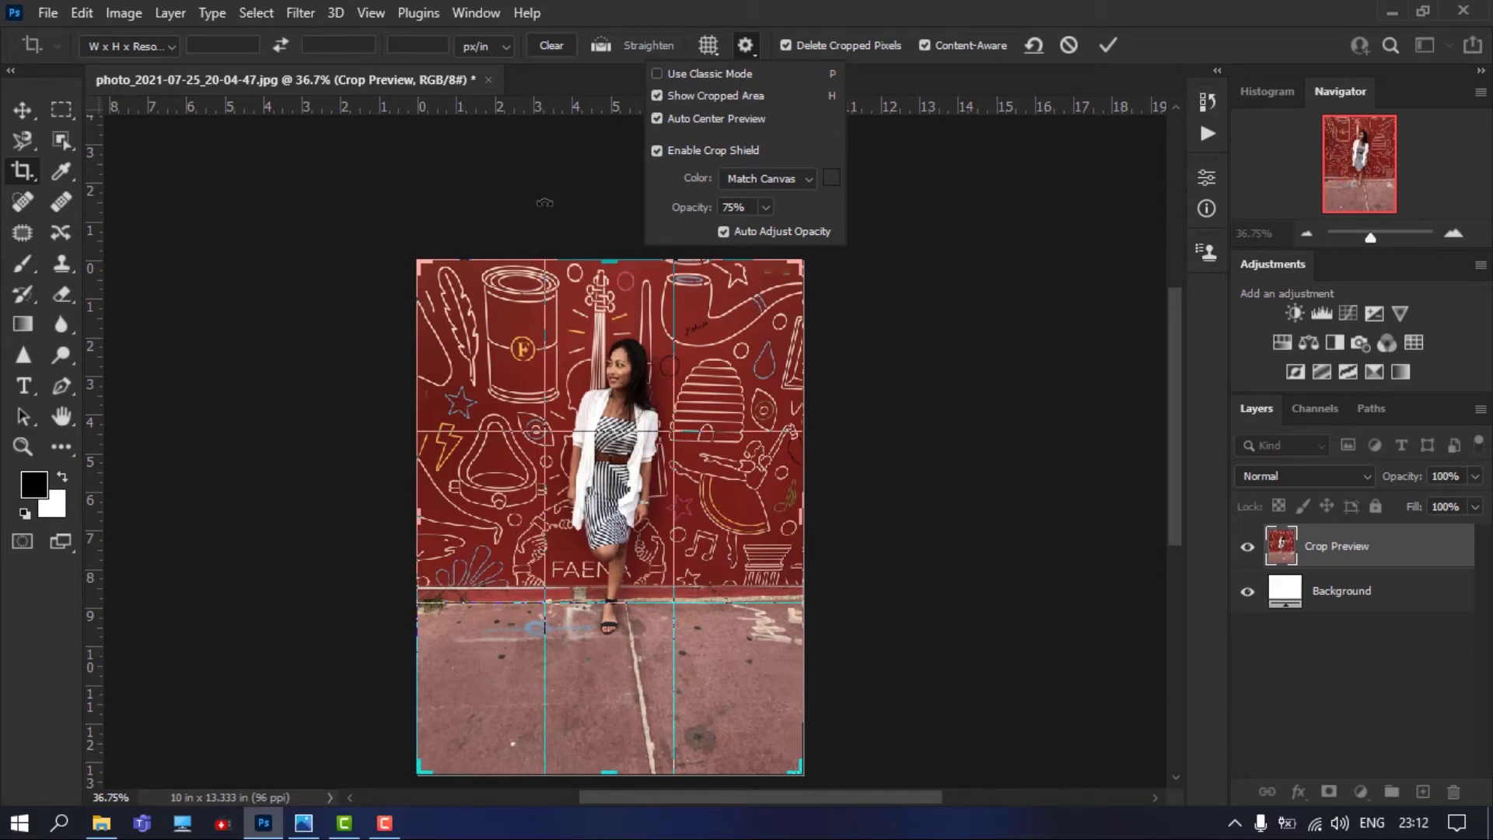
pyautogui.click(749, 233)
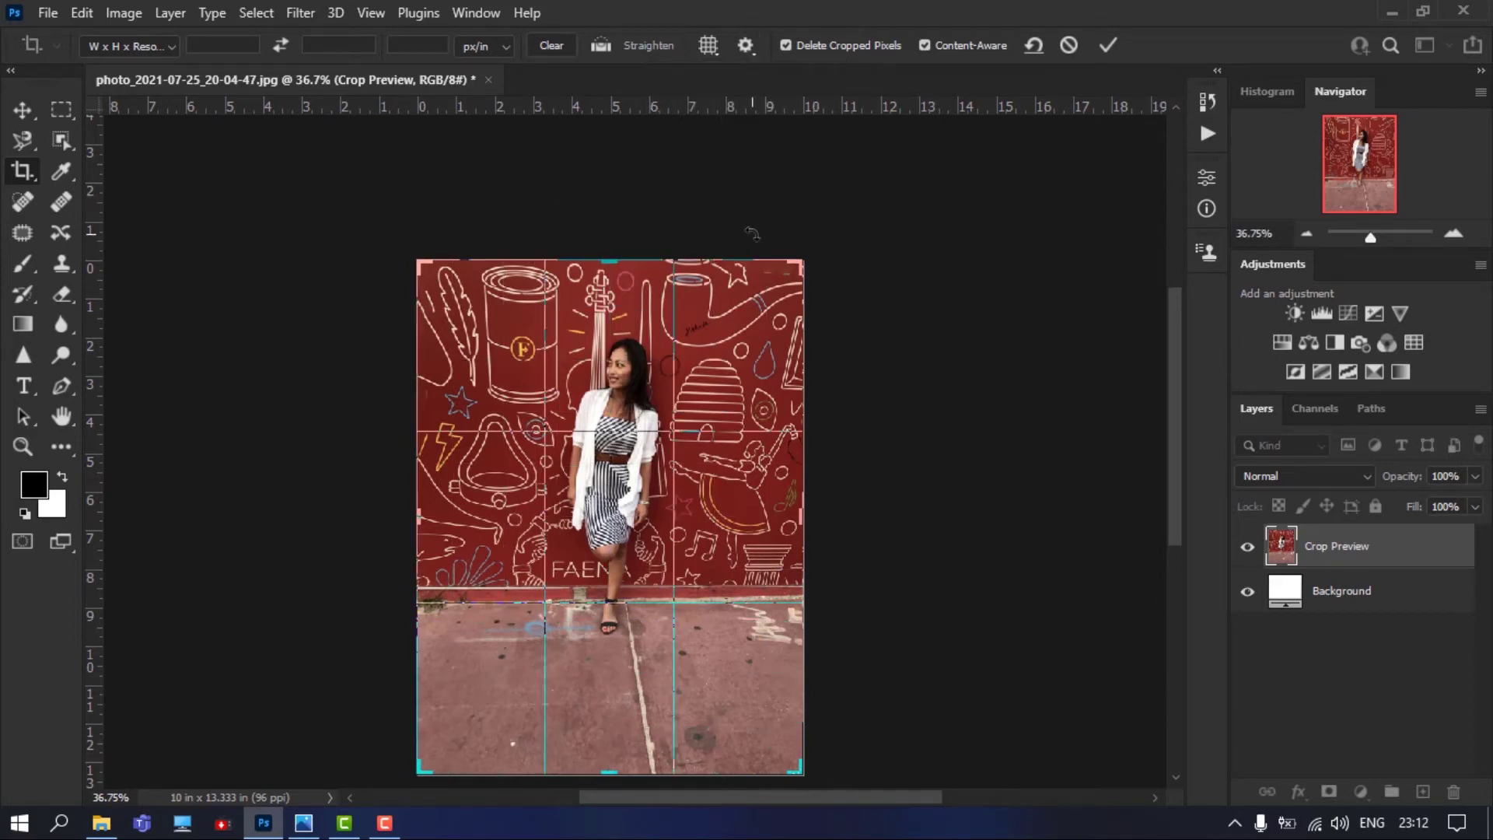
# Try a tighter crop centred on the standing woman in the default crop mode, then leave it without applying
pyautogui.moveTo(793, 268); pyautogui.dragTo(758, 289)
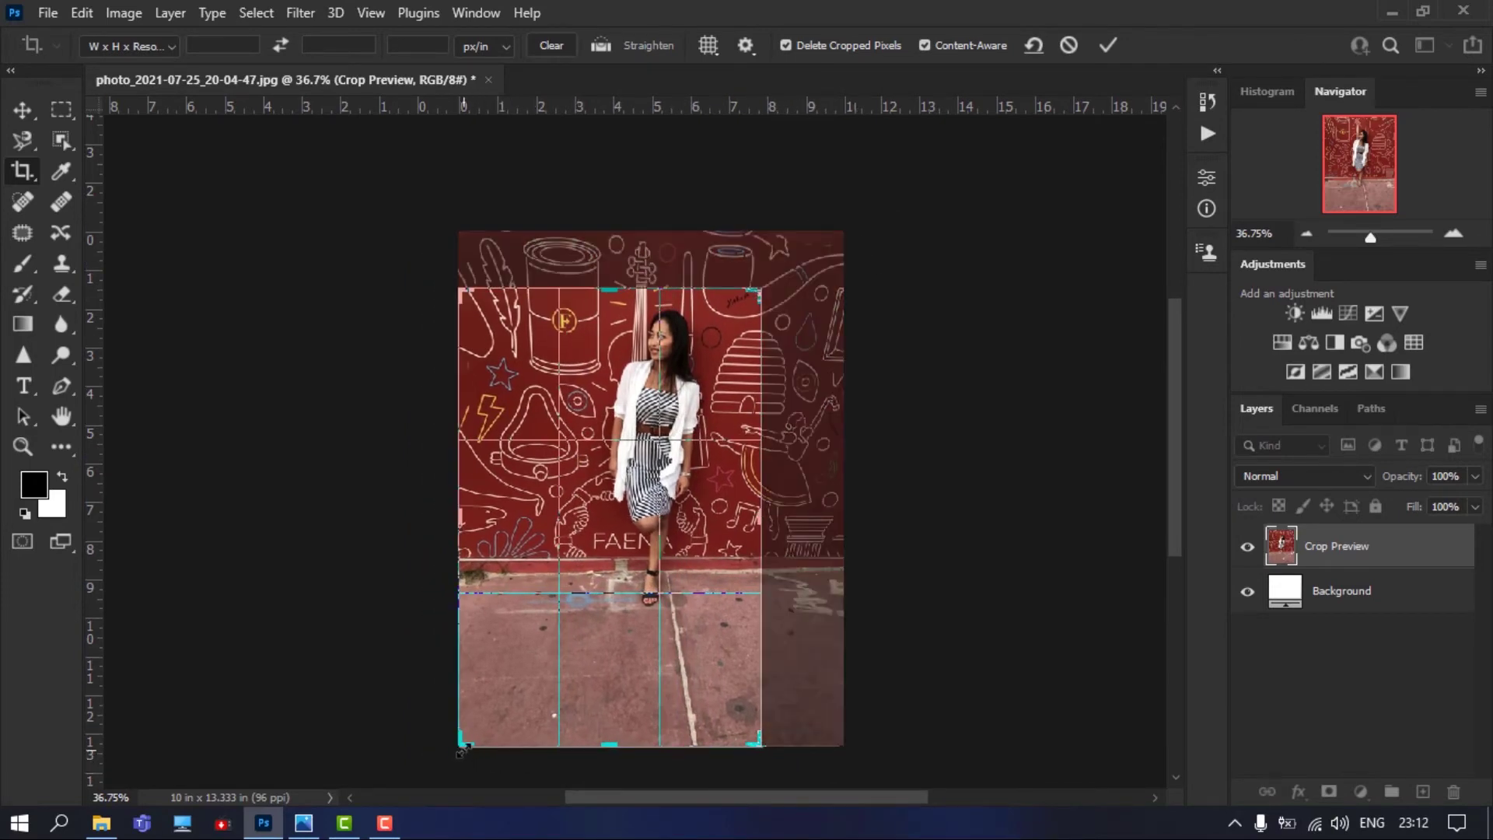
pyautogui.moveTo(461, 750); pyautogui.dragTo(537, 691)
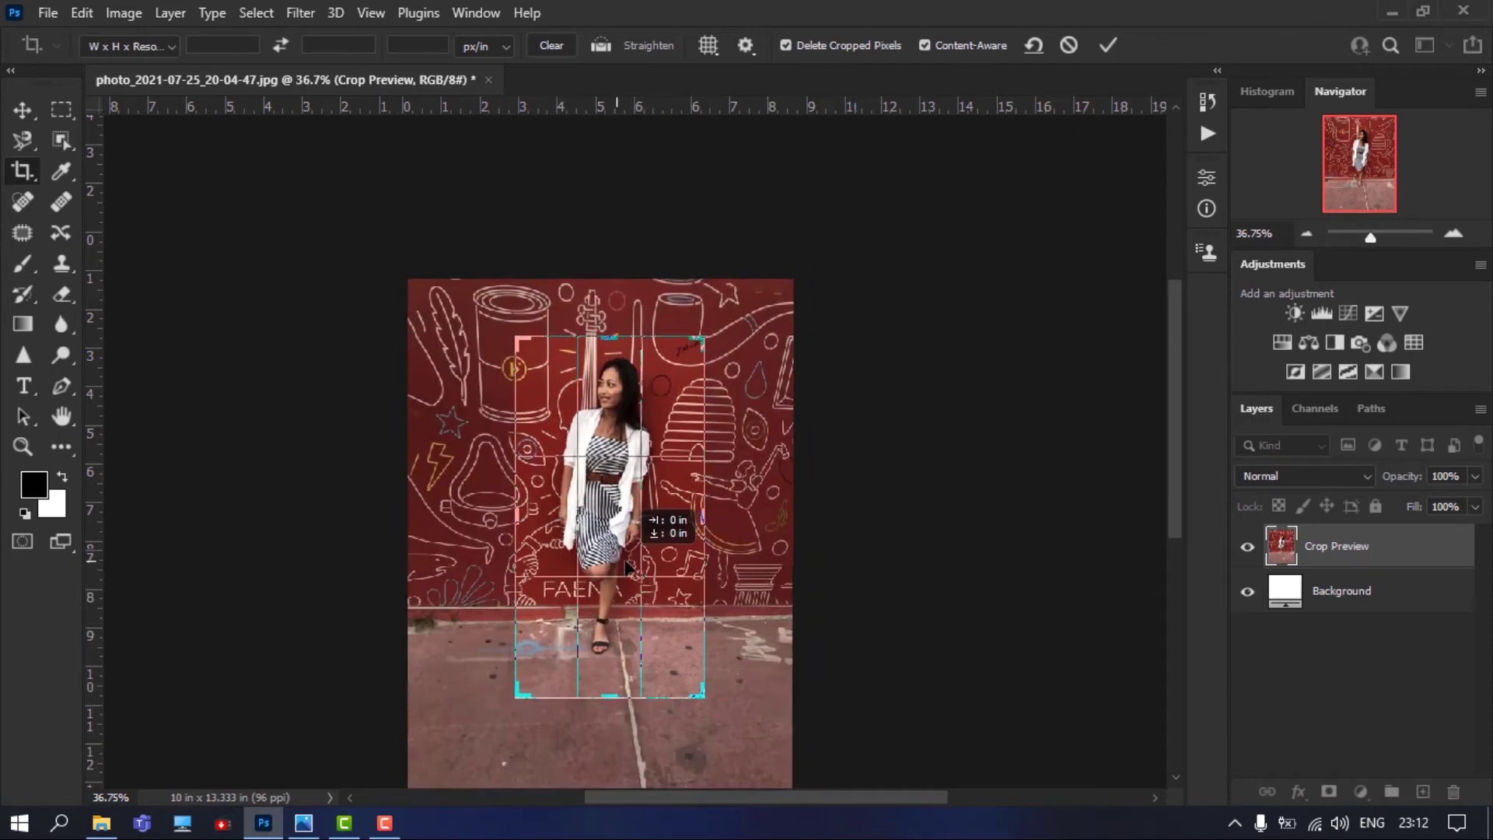
pyautogui.moveTo(521, 517); pyautogui.dragTo(508, 518)
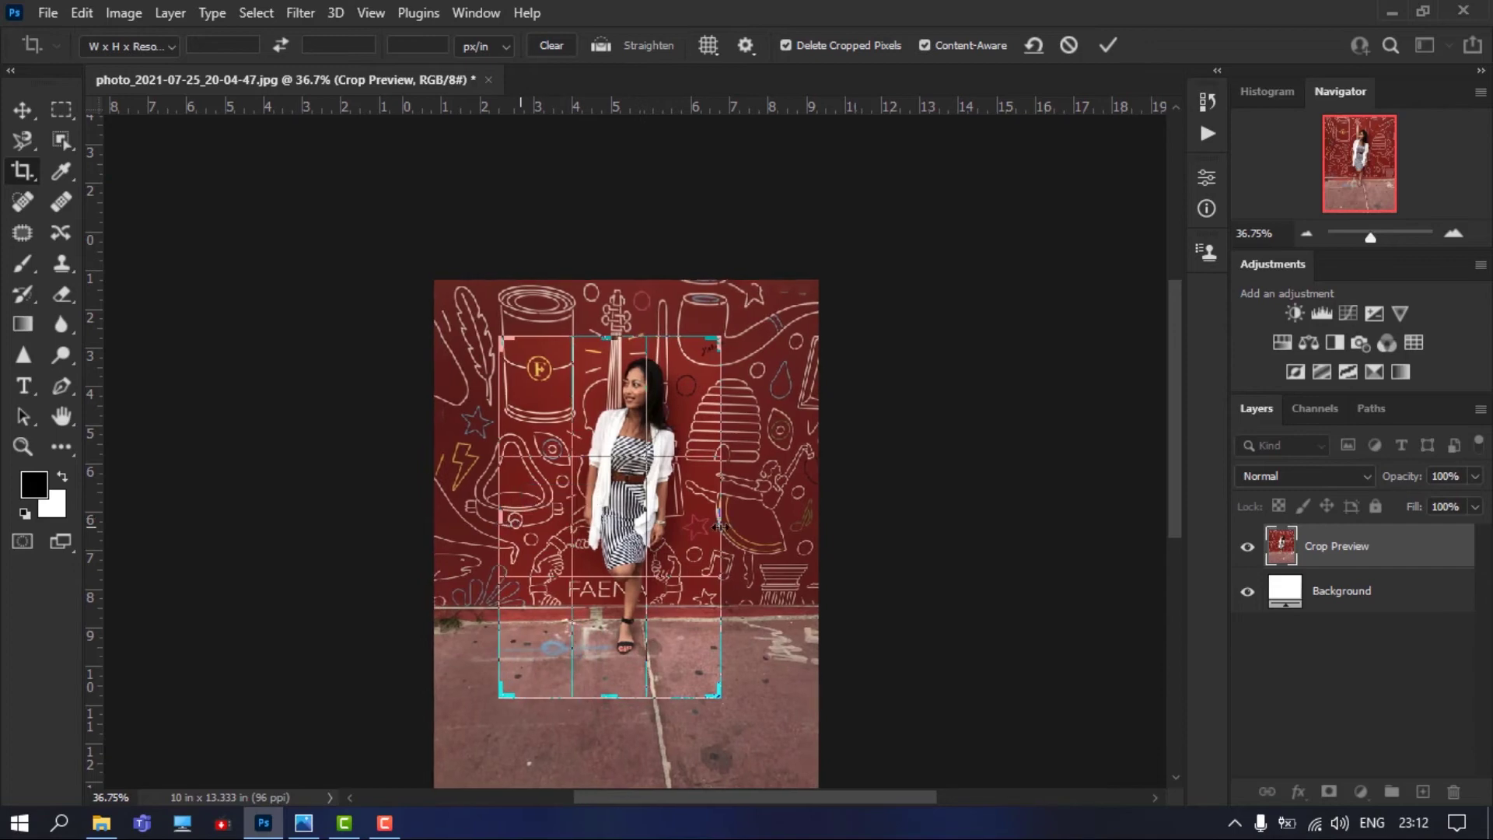
pyautogui.moveTo(720, 519); pyautogui.dragTo(739, 520)
pyautogui.moveTo(628, 516)
pyautogui.mouseDown()
pyautogui.moveTo(638, 484)
pyautogui.moveTo(630, 540)
pyautogui.moveTo(622, 509)
pyautogui.mouseUp()
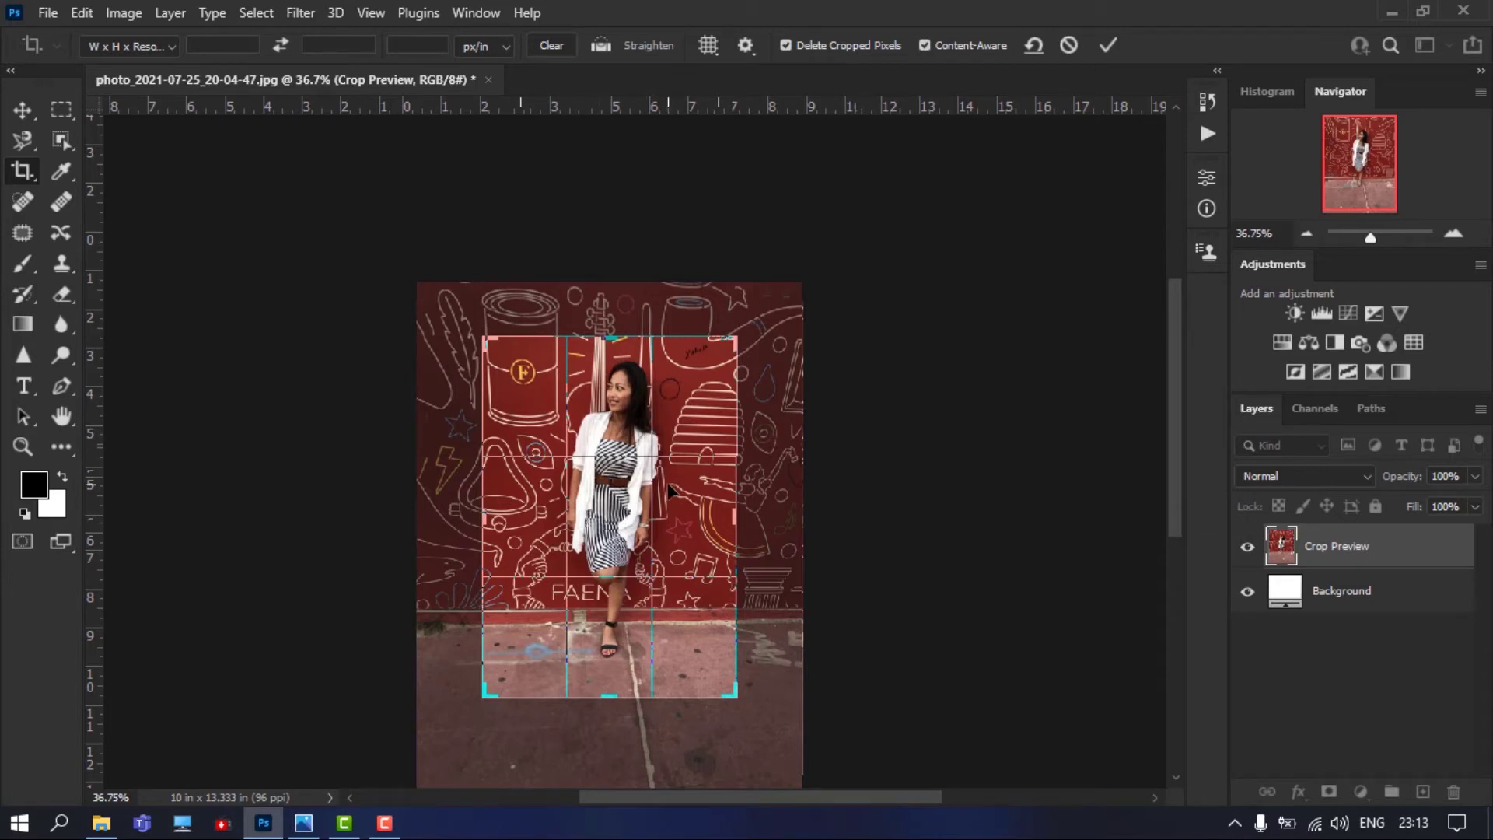
pyautogui.press('Return')
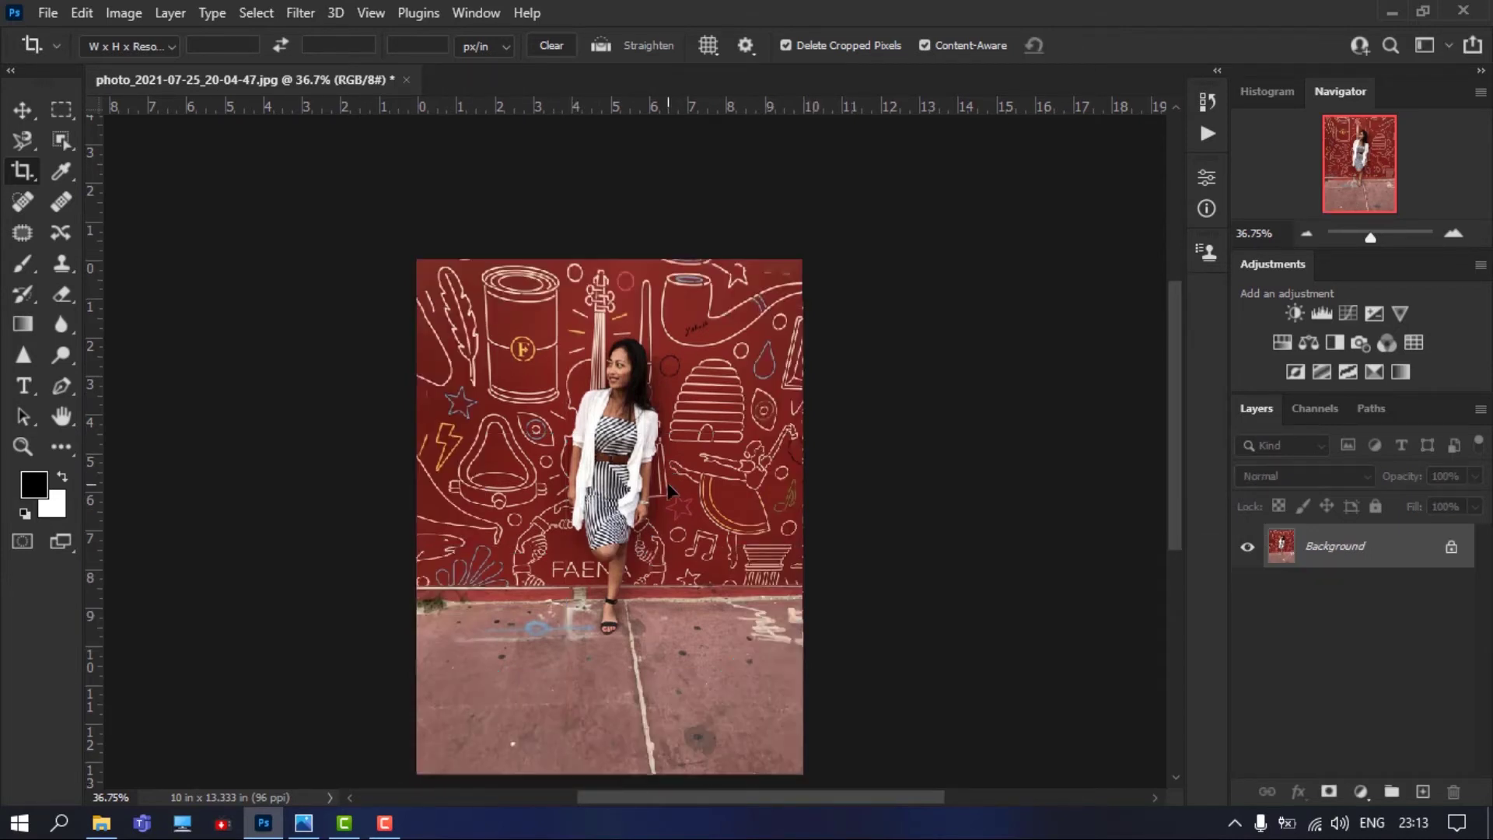
# Enable Use Classic Mode and try a crop frame around the standing woman, discarding the frame without applying it
pyautogui.click(745, 47)
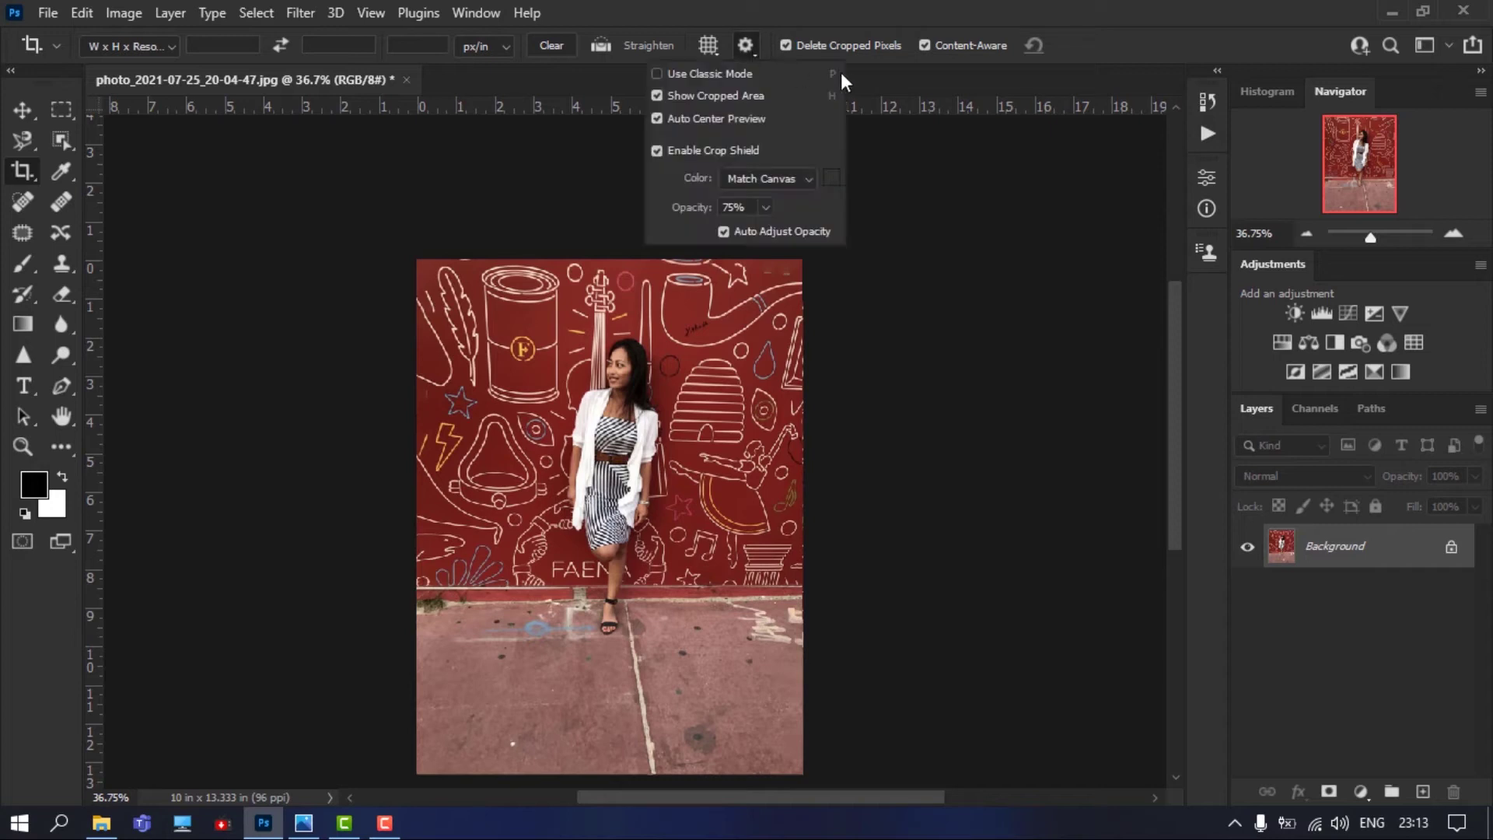
pyautogui.click(657, 73)
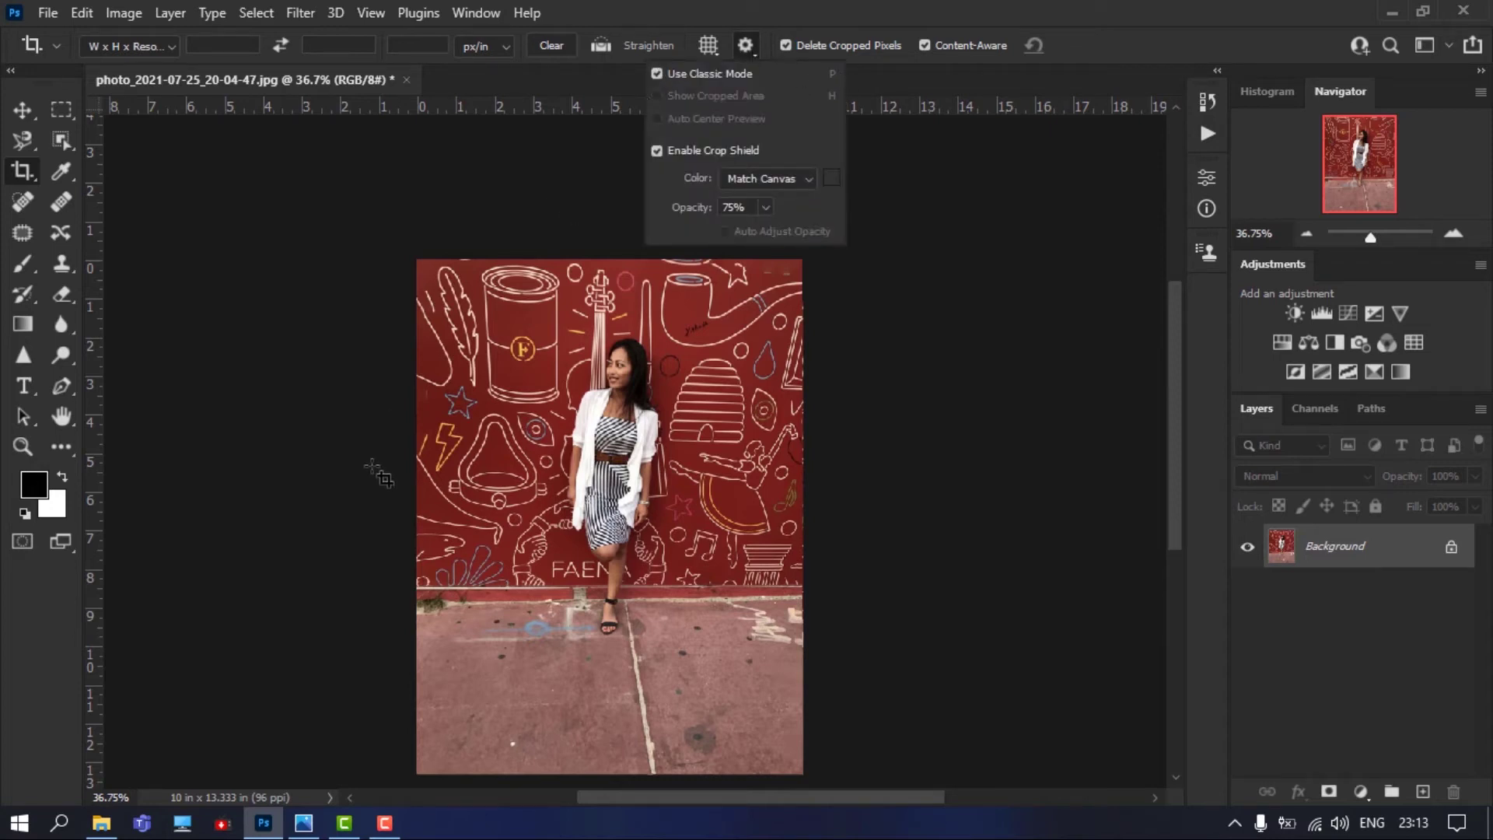
pyautogui.click(514, 375)
pyautogui.moveTo(460, 304); pyautogui.dragTo(725, 600)
pyautogui.moveTo(624, 484)
pyautogui.mouseDown()
pyautogui.moveTo(609, 475)
pyautogui.moveTo(706, 381)
pyautogui.moveTo(581, 480)
pyautogui.moveTo(704, 395)
pyautogui.moveTo(777, 395)
pyautogui.moveTo(697, 496)
pyautogui.moveTo(617, 440)
pyautogui.moveTo(466, 425)
pyautogui.moveTo(773, 488)
pyautogui.moveTo(620, 489)
pyautogui.mouseUp()
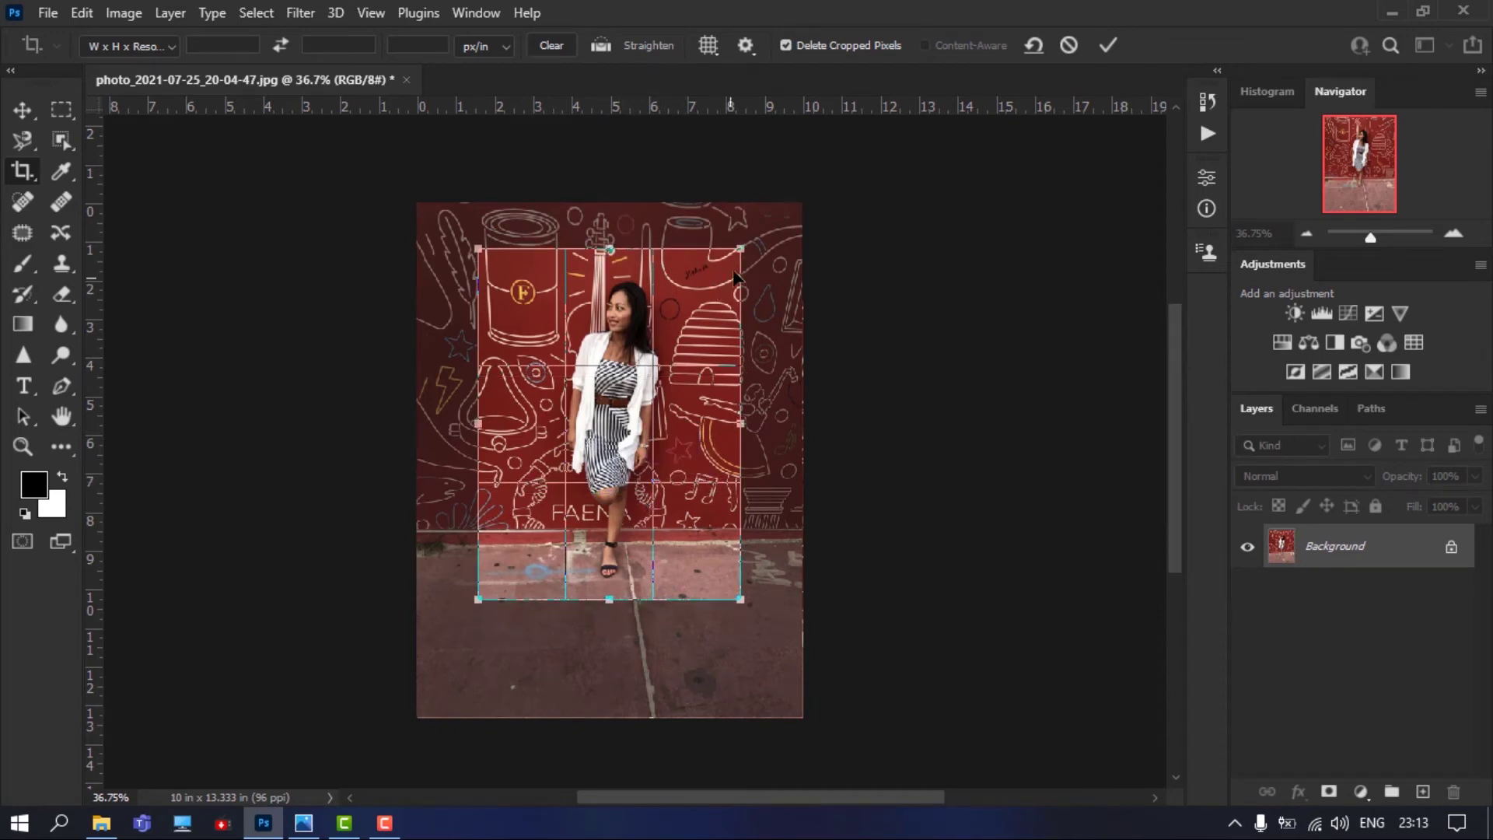
pyautogui.press('Escape')
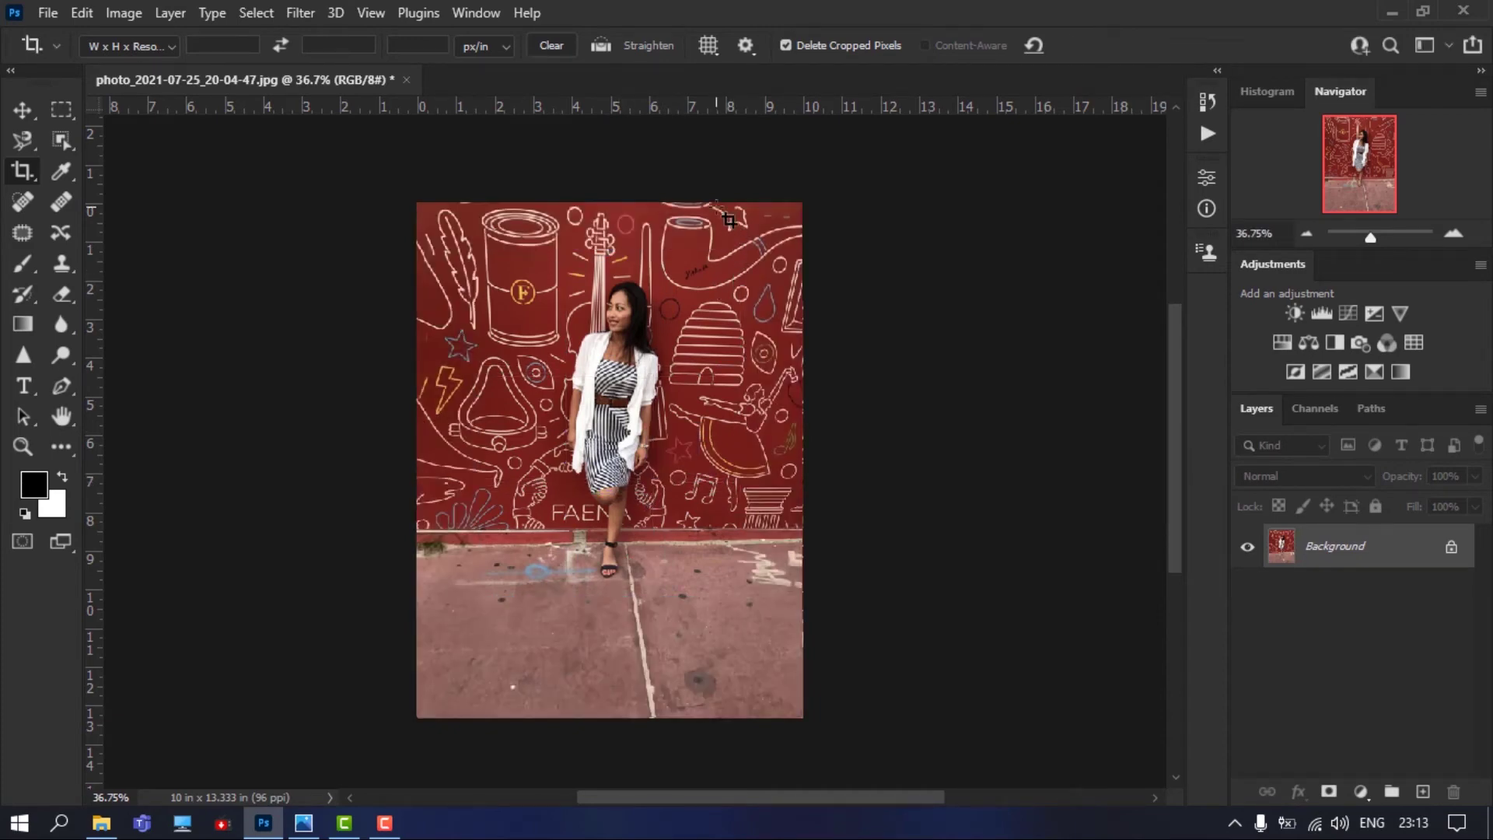
# Turn off Use Classic Mode and bring up the regular crop preview on the photo
pyautogui.click(745, 45)
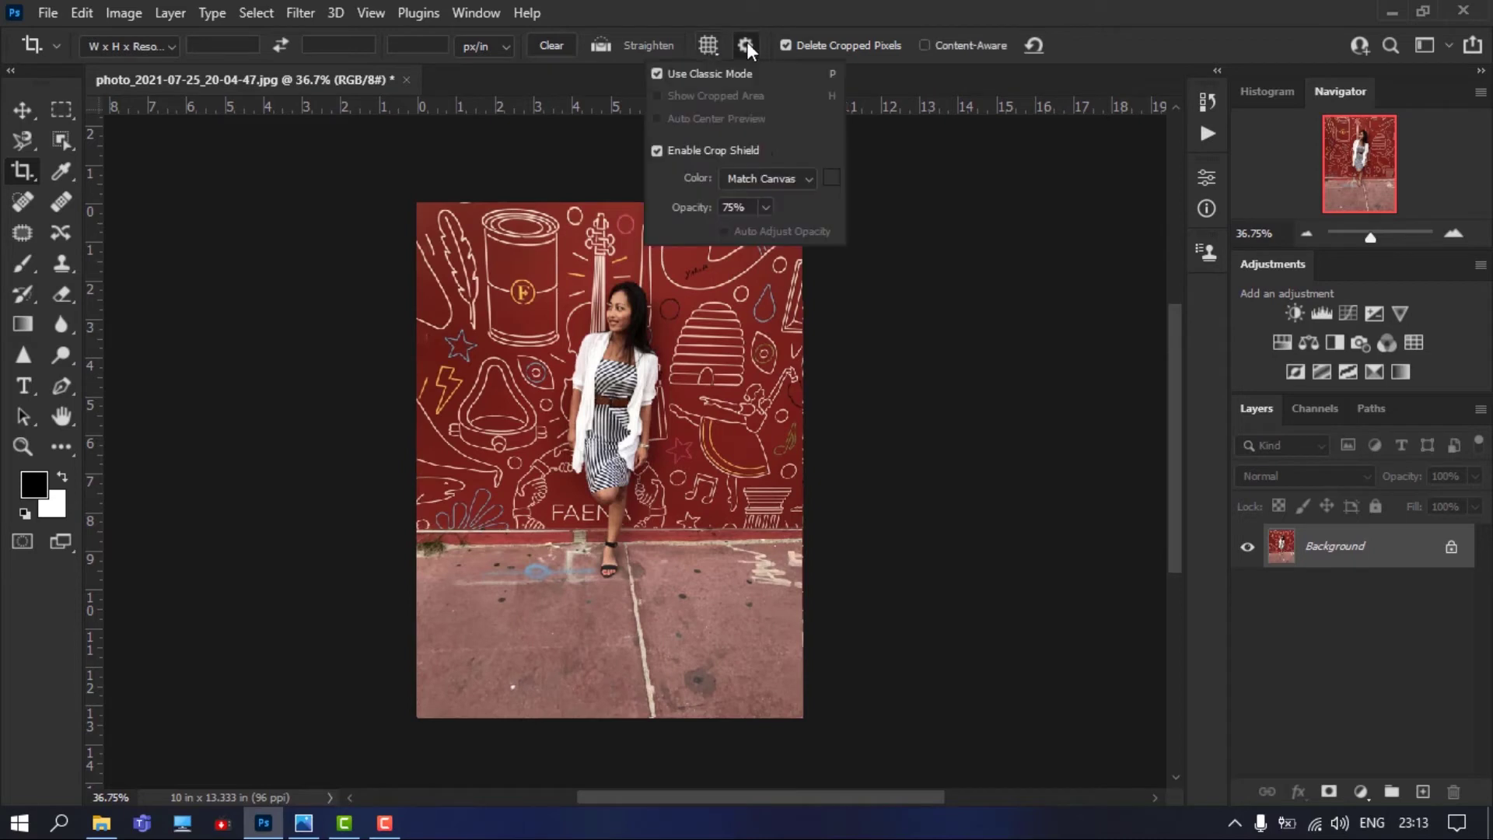
pyautogui.click(659, 72)
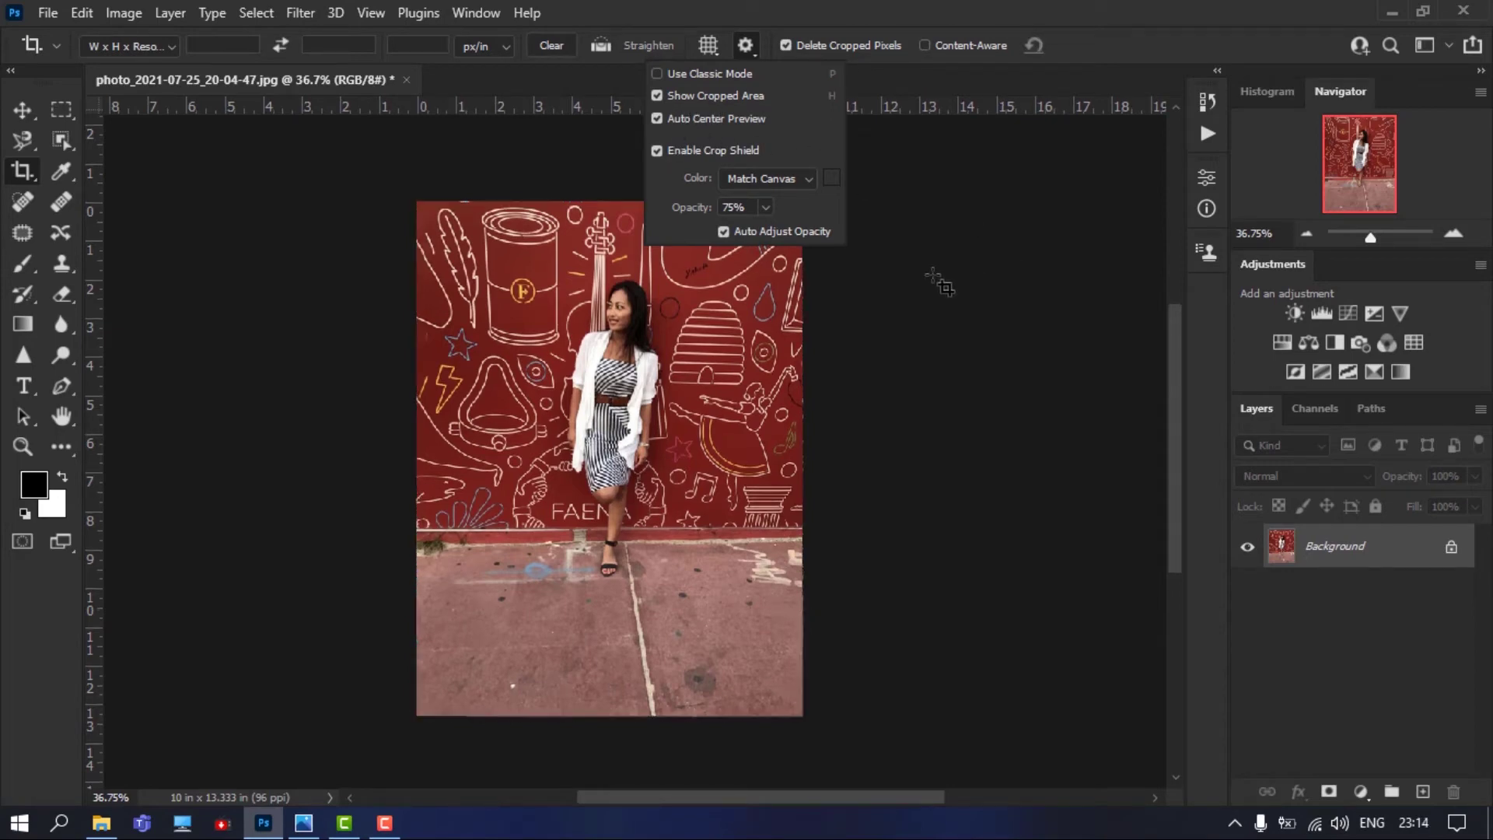
pyautogui.click(900, 300)
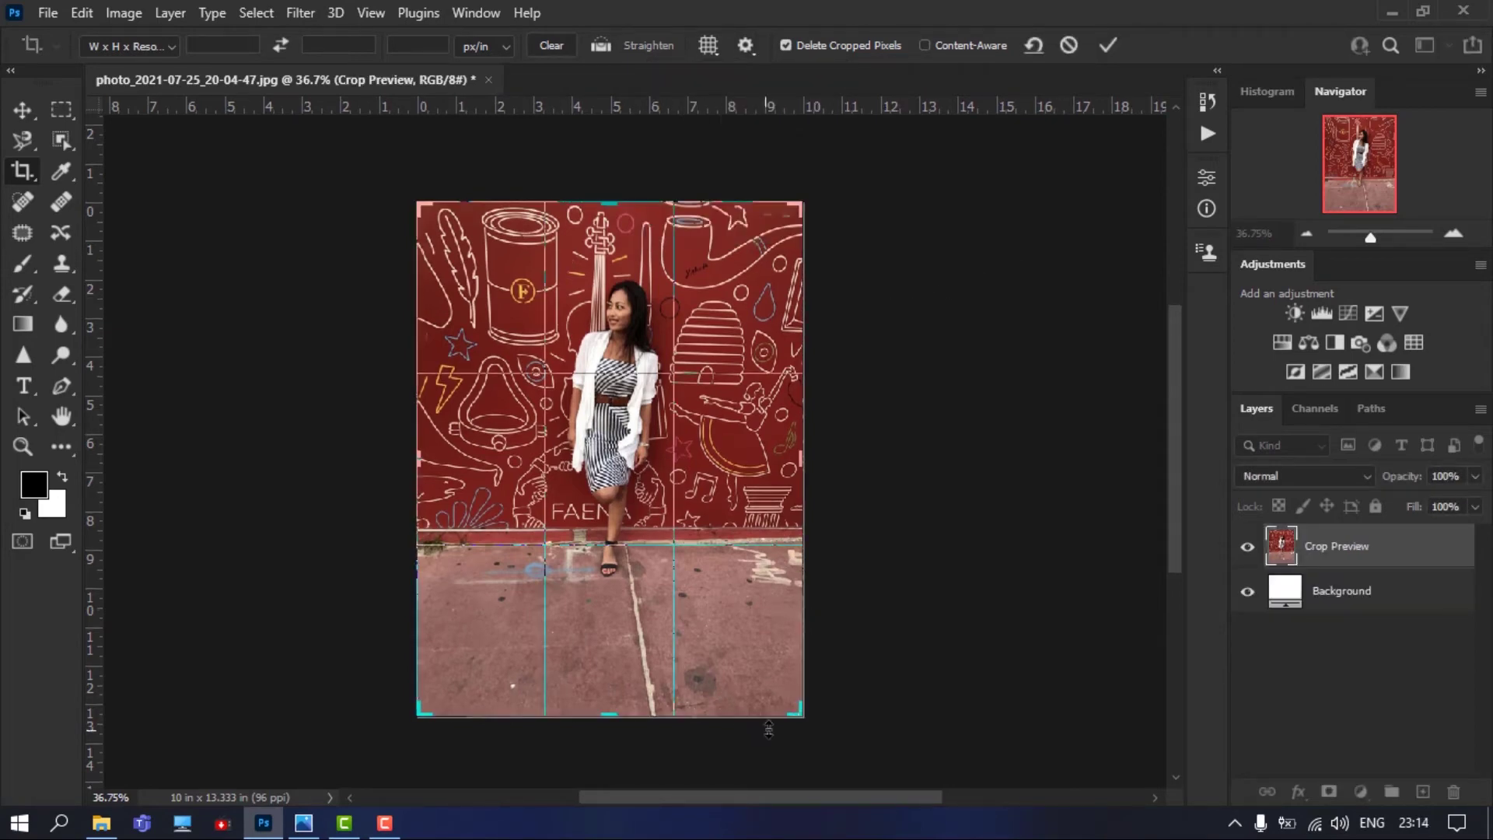
# Discard a trial crop of the photo's lower and outer areas and turn off Show Cropped Area in the additional crop options
pyautogui.moveTo(800, 715)
pyautogui.mouseDown()
pyautogui.moveTo(767, 636)
pyautogui.moveTo(749, 659)
pyautogui.mouseUp()
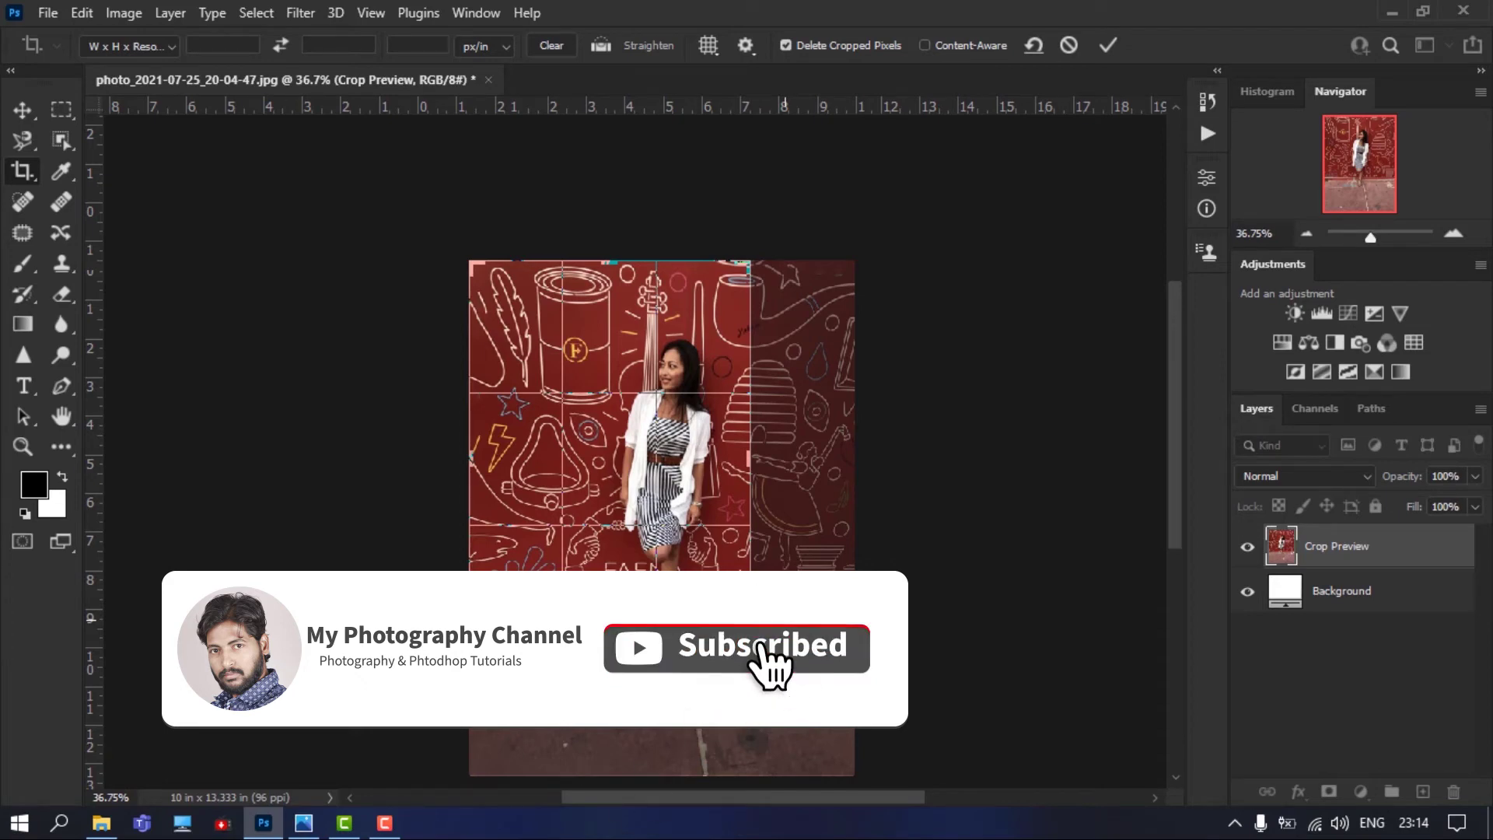
pyautogui.press('Escape')
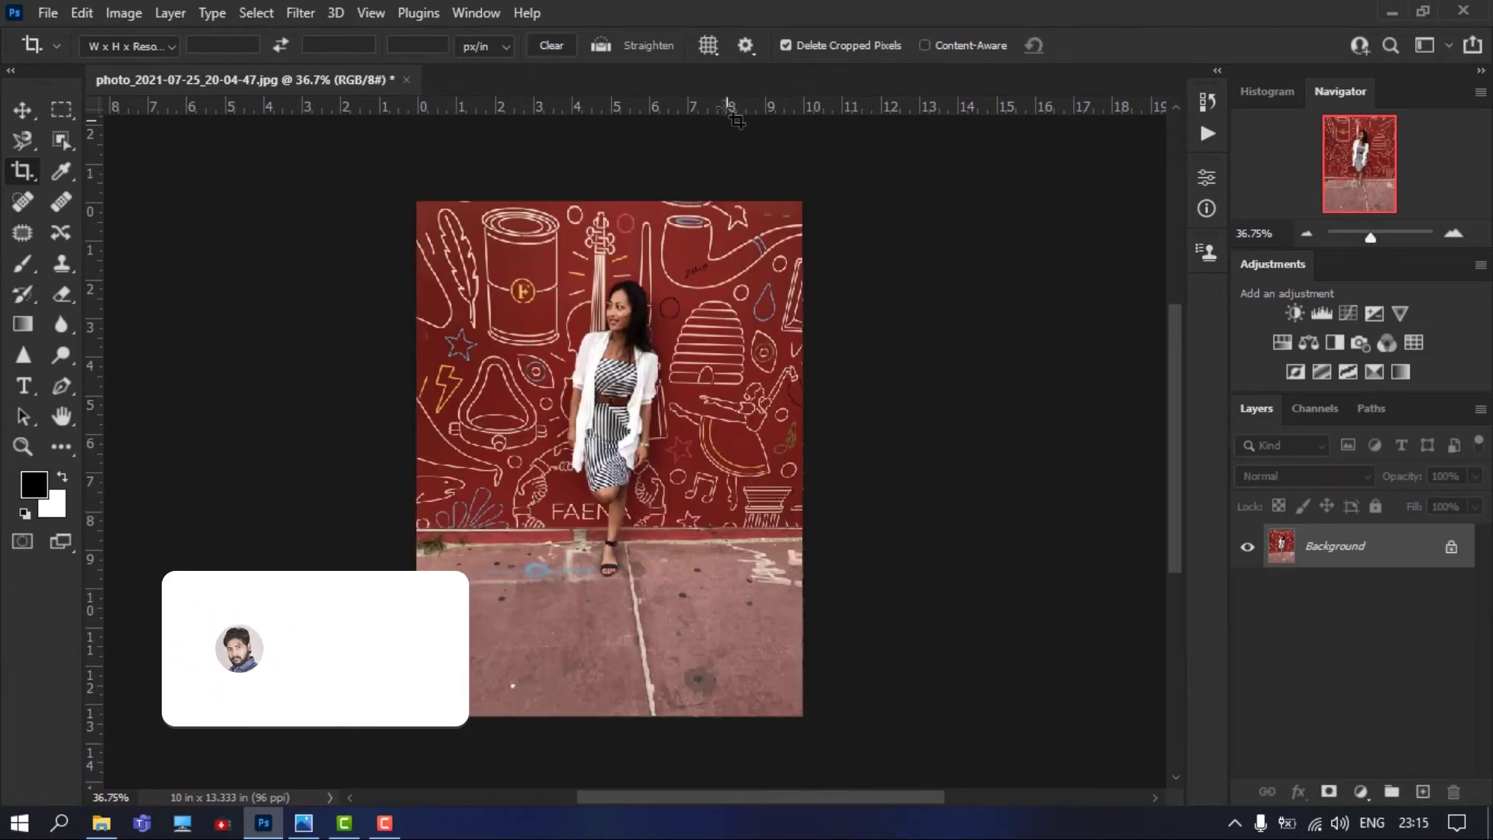
pyautogui.click(743, 47)
pyautogui.click(722, 95)
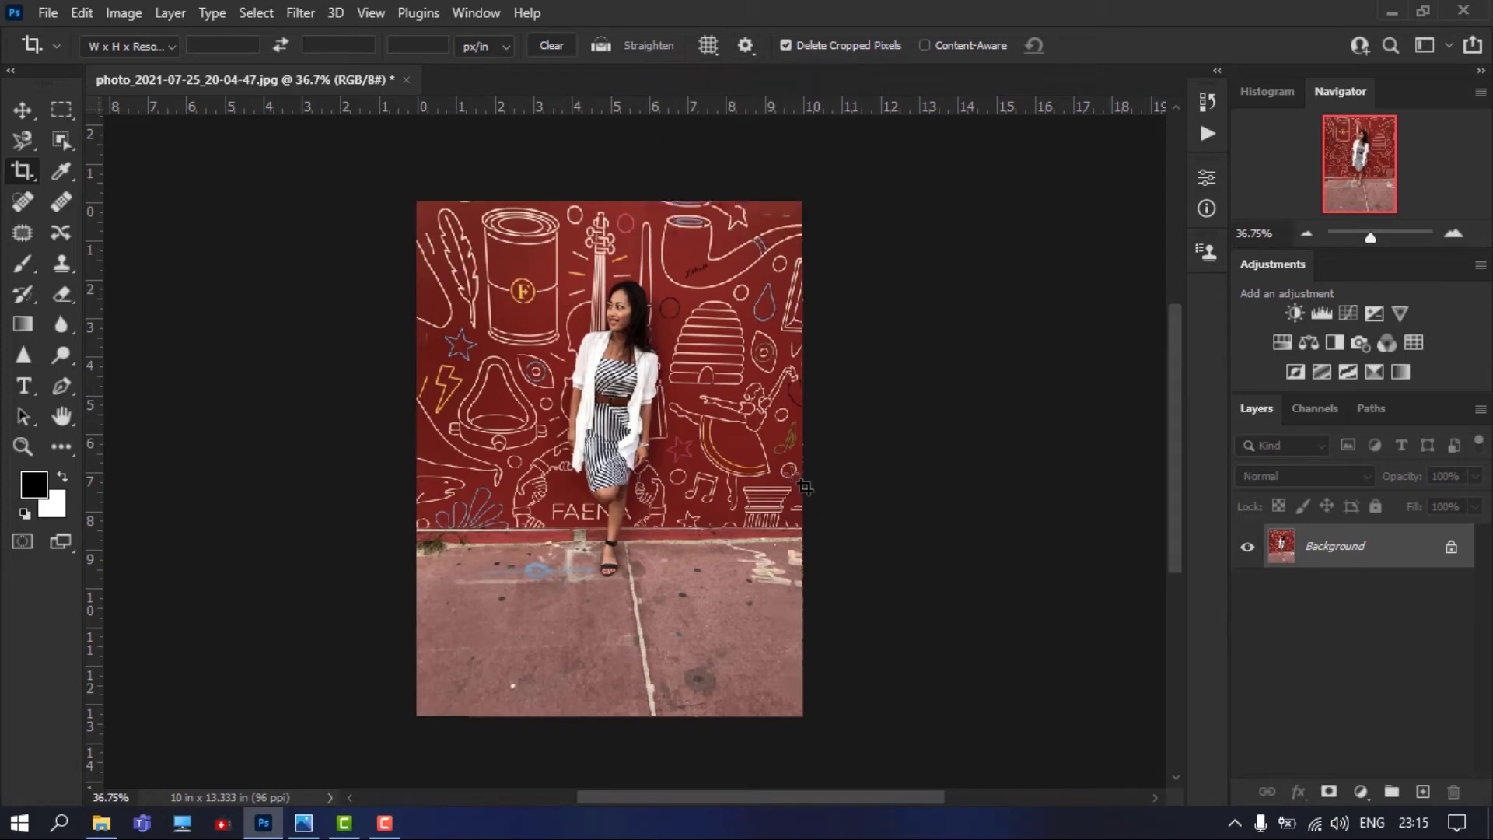
# Try a smaller crop frame with the outside area hidden, expand the frame again and turn Show Cropped Area back on
pyautogui.click(521, 255)
pyautogui.moveTo(801, 714); pyautogui.dragTo(860, 675)
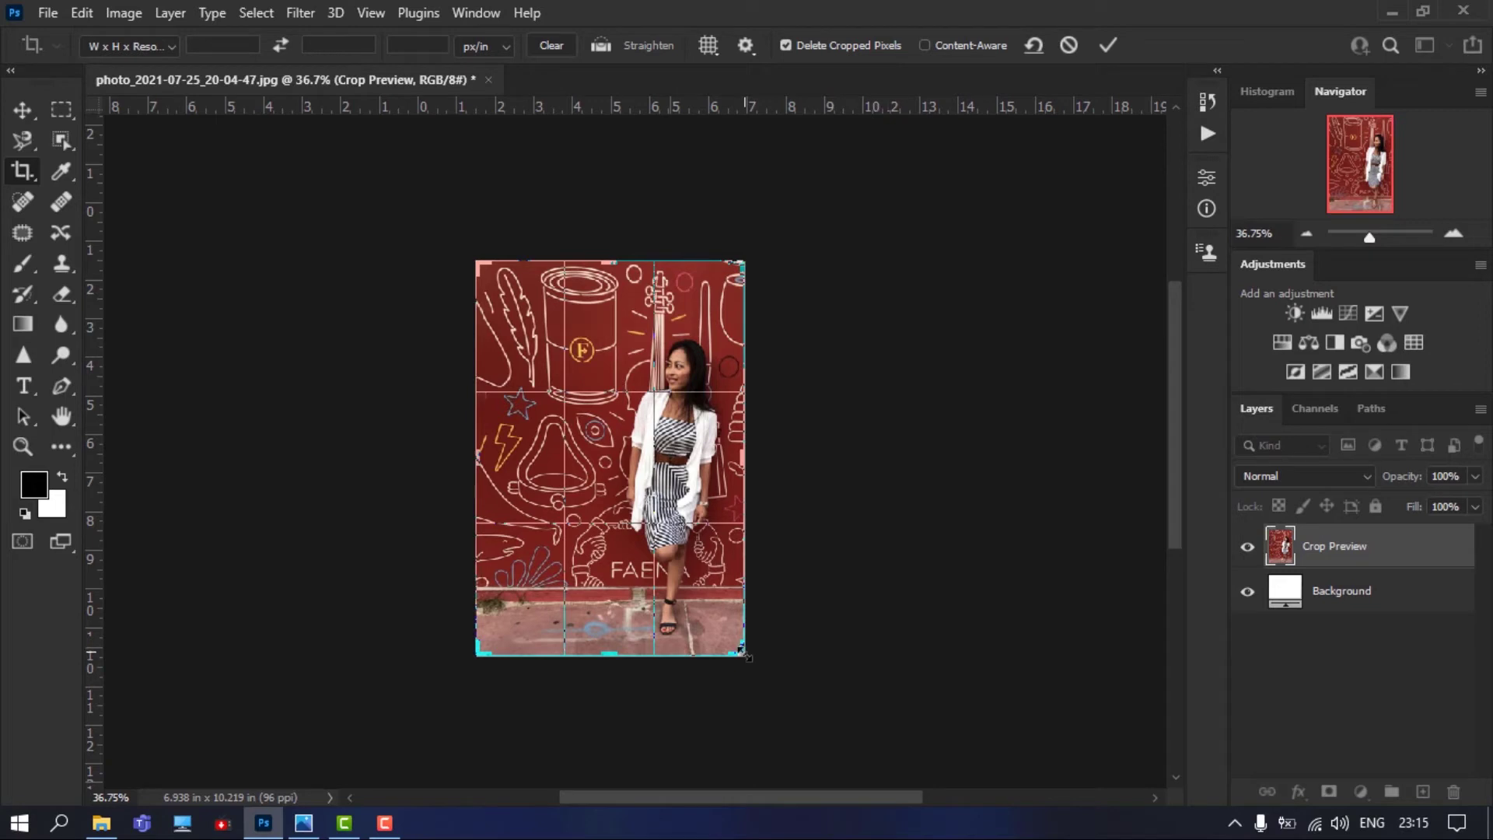
pyautogui.moveTo(745, 654); pyautogui.dragTo(792, 716)
pyautogui.press('Return')
pyautogui.click(745, 46)
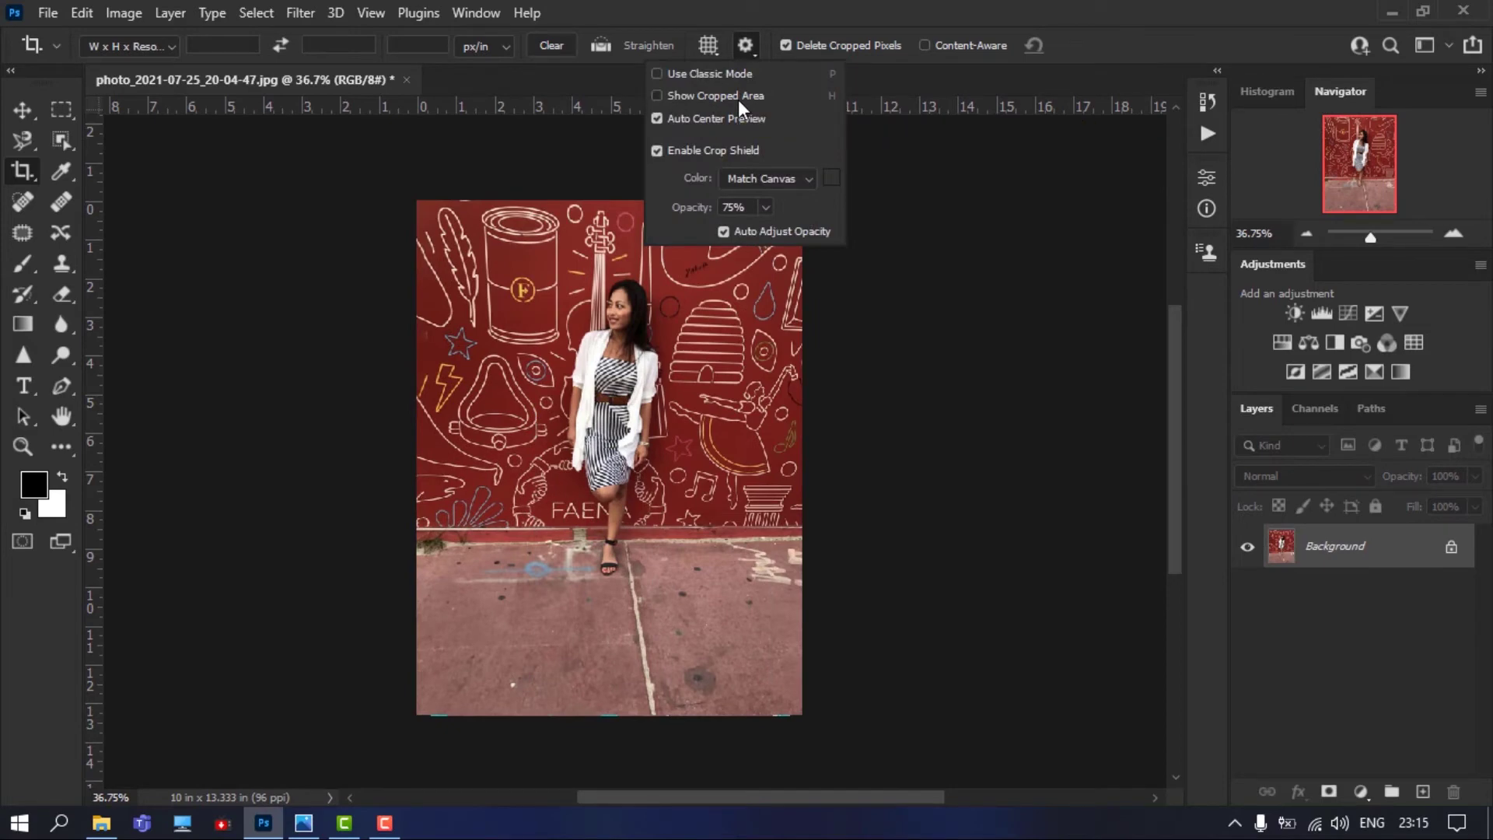
pyautogui.click(738, 99)
# Crop the photo closely around the standing woman to about 4.96 × 9.38 in with Delete Cropped Pixels enabled
pyautogui.click(791, 29)
pyautogui.click(725, 270)
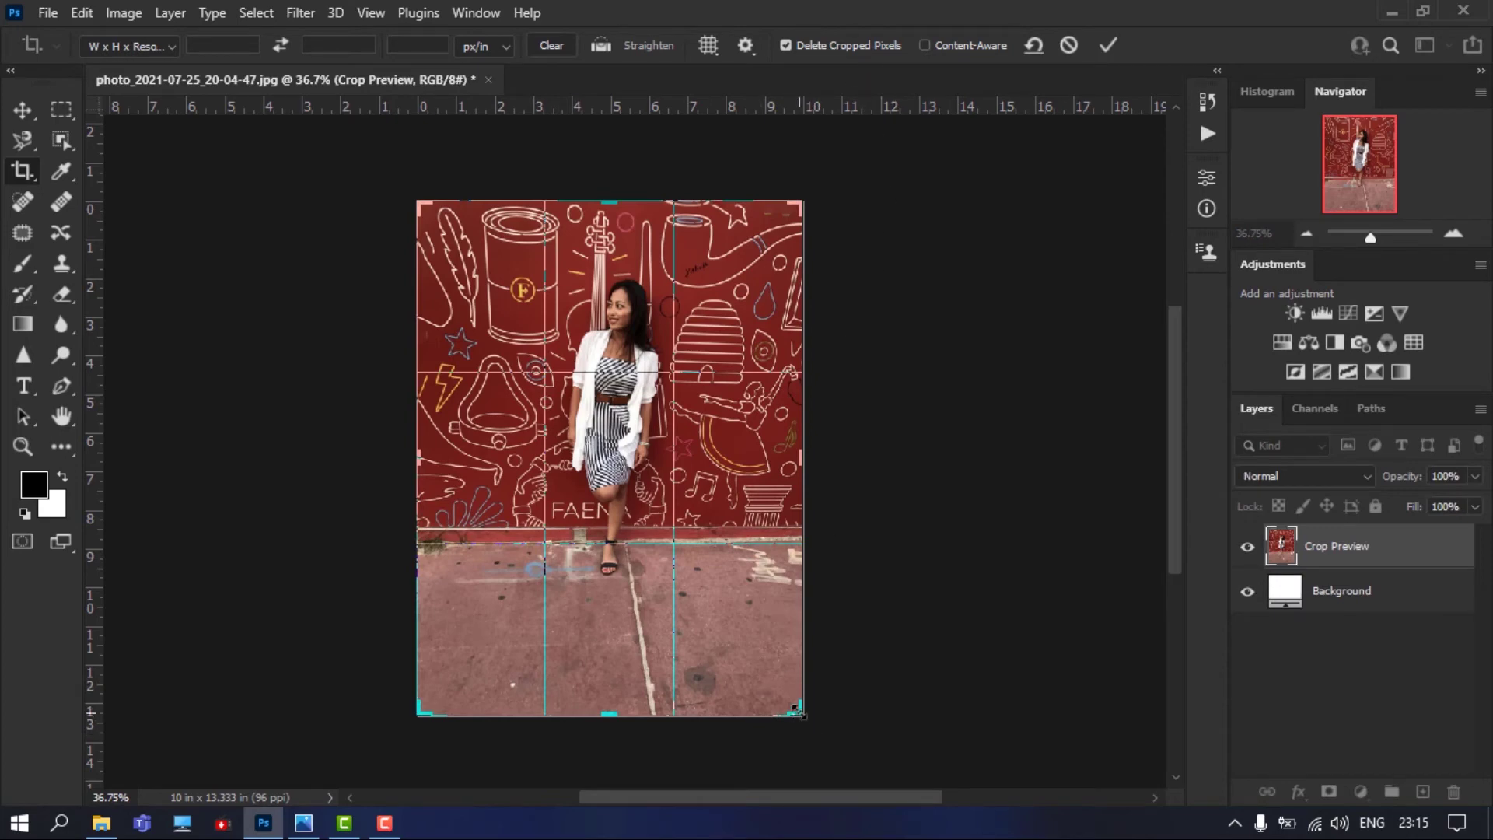
pyautogui.moveTo(798, 710); pyautogui.dragTo(753, 665)
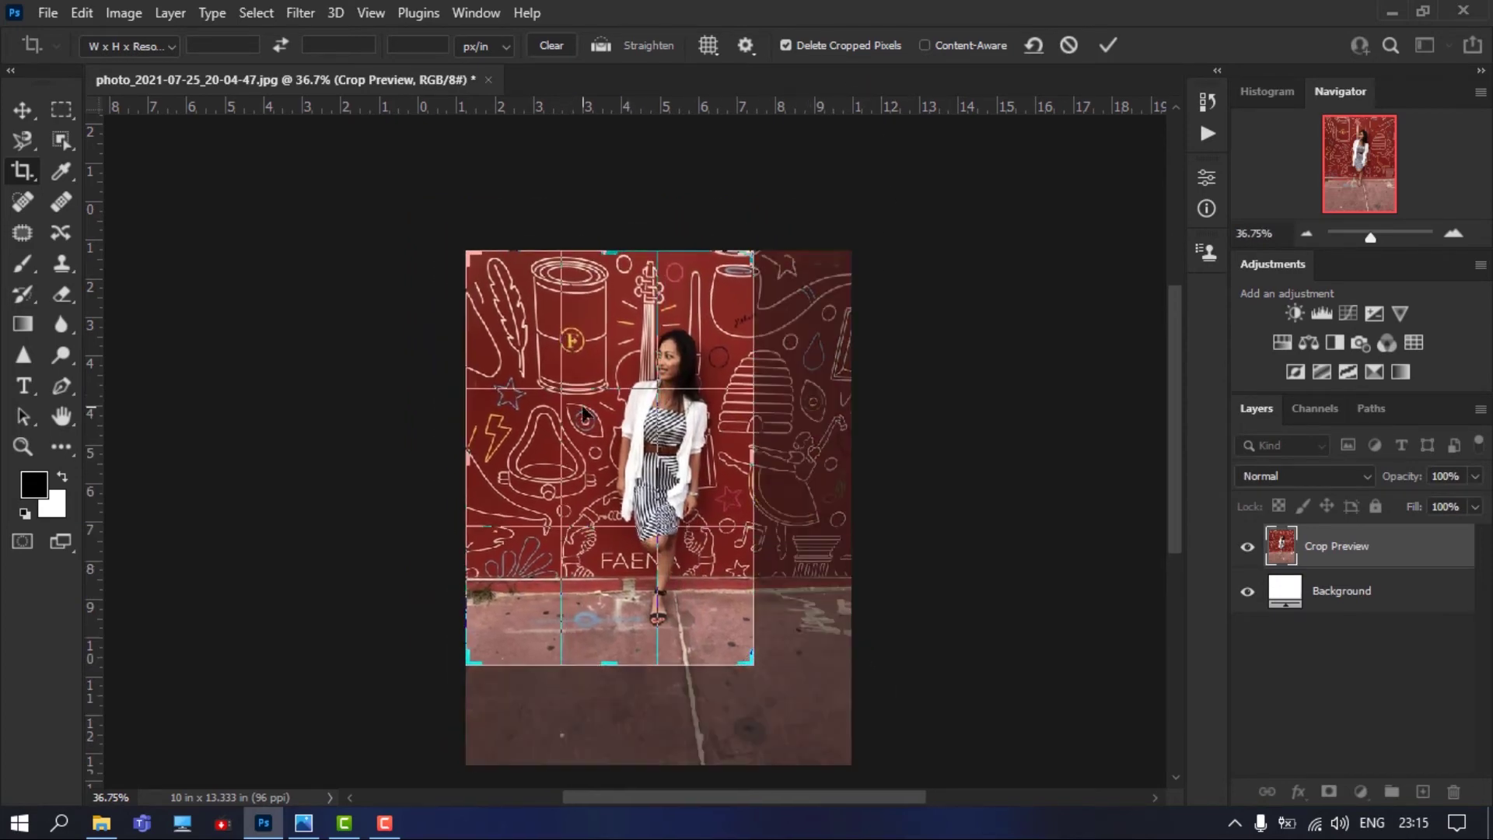
pyautogui.moveTo(466, 251); pyautogui.dragTo(513, 281)
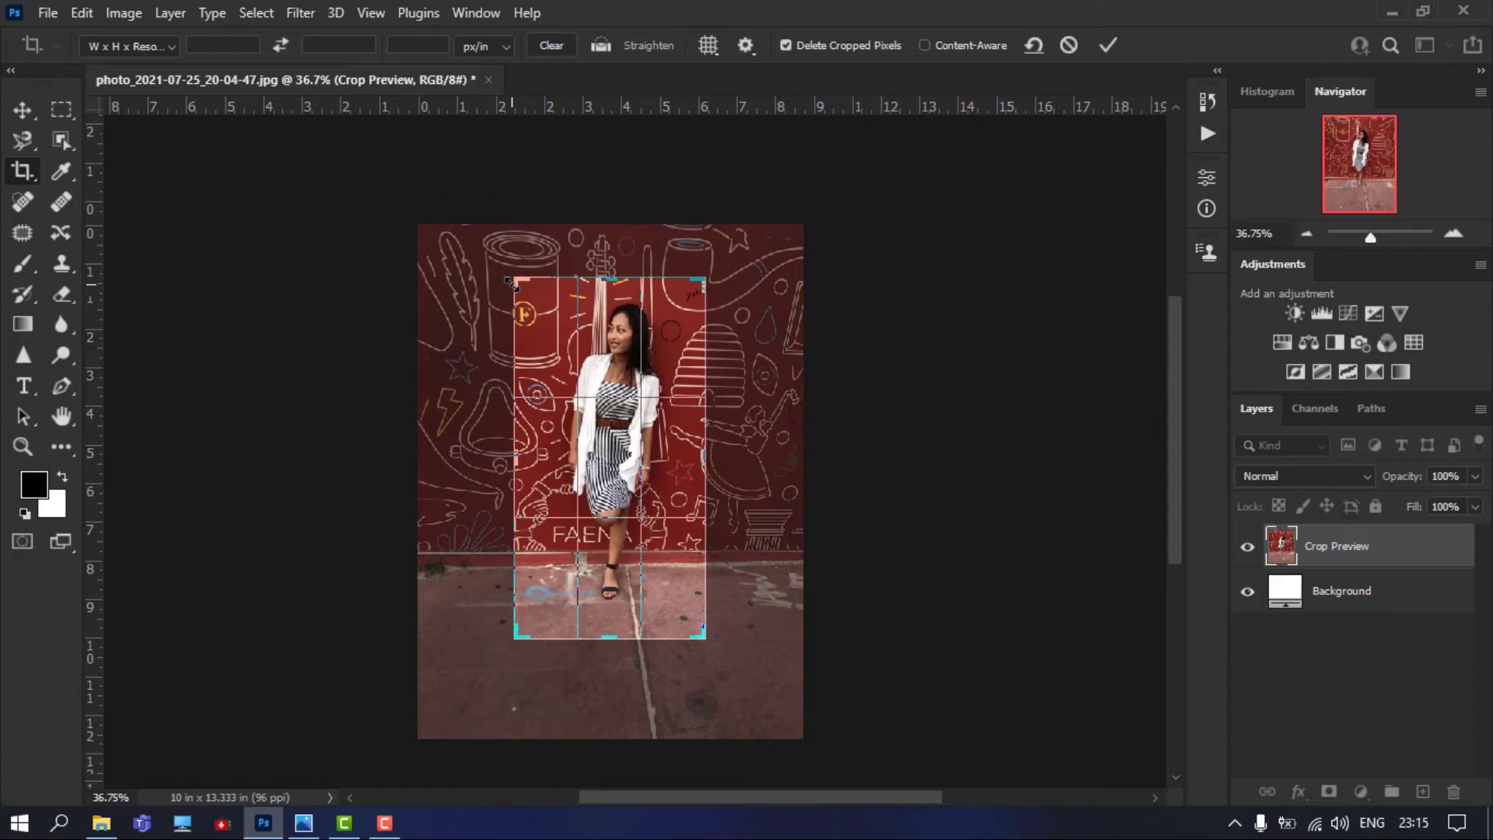
pyautogui.press('Return')
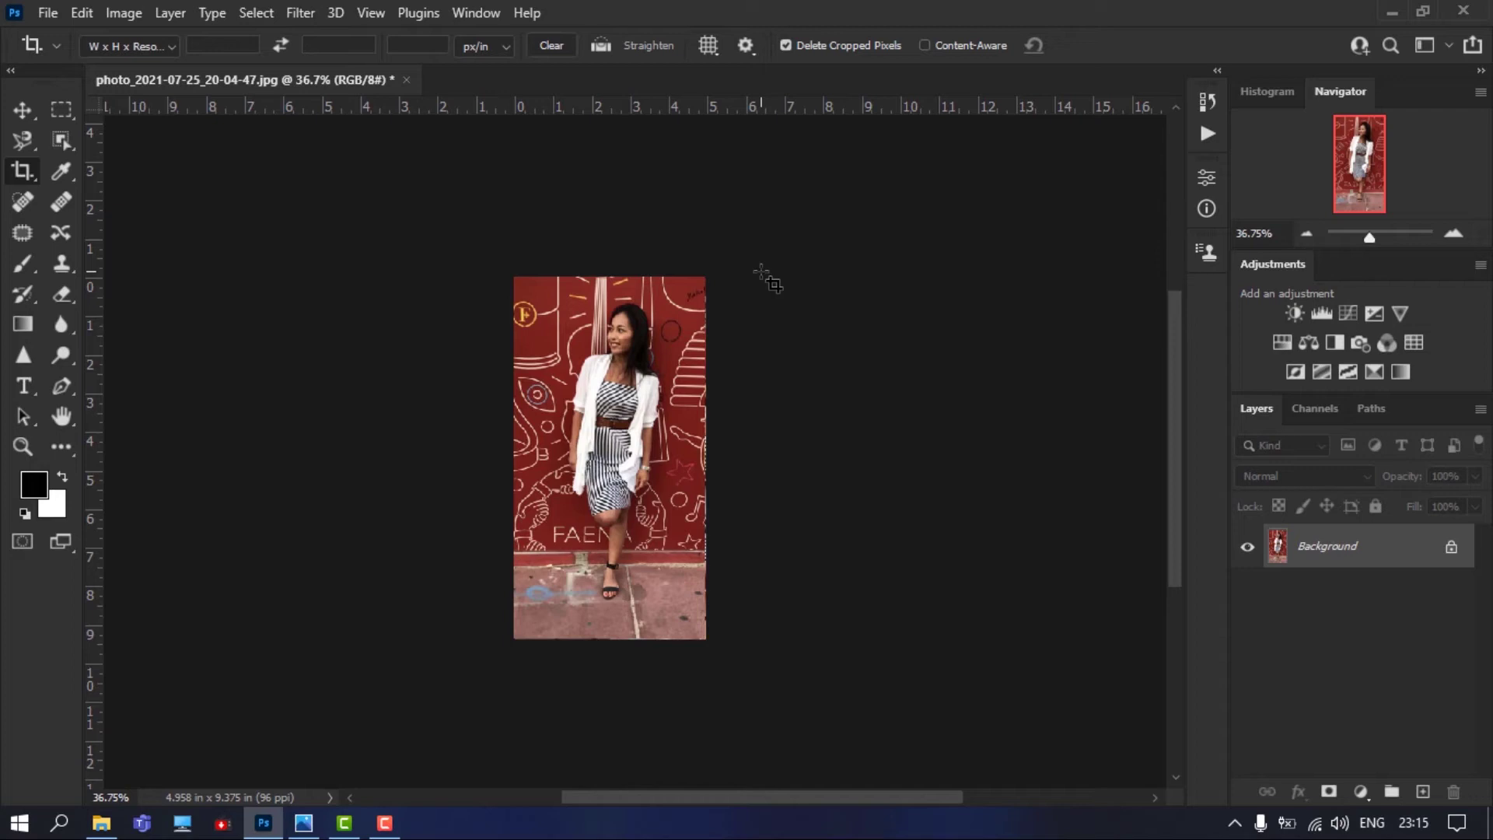
# Try expanding the crop frame beyond the cropped photo on all sides, discard it and revert the file to its saved state
pyautogui.click(752, 313)
pyautogui.moveTo(705, 639); pyautogui.dragTo(724, 667)
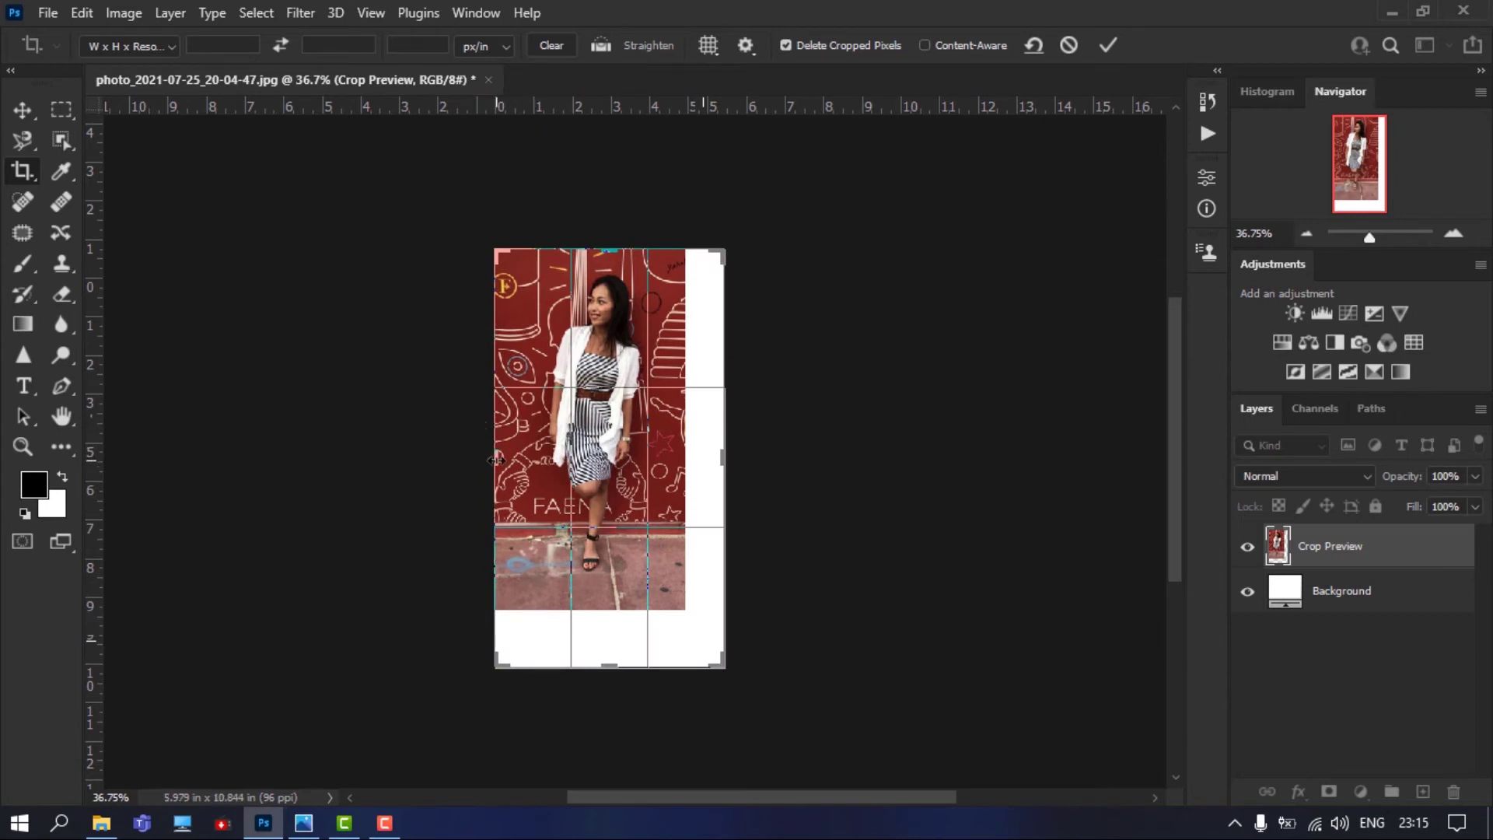
pyautogui.moveTo(495, 460); pyautogui.dragTo(471, 458)
pyautogui.moveTo(614, 247); pyautogui.dragTo(628, 216)
pyautogui.moveTo(745, 458); pyautogui.dragTo(758, 457)
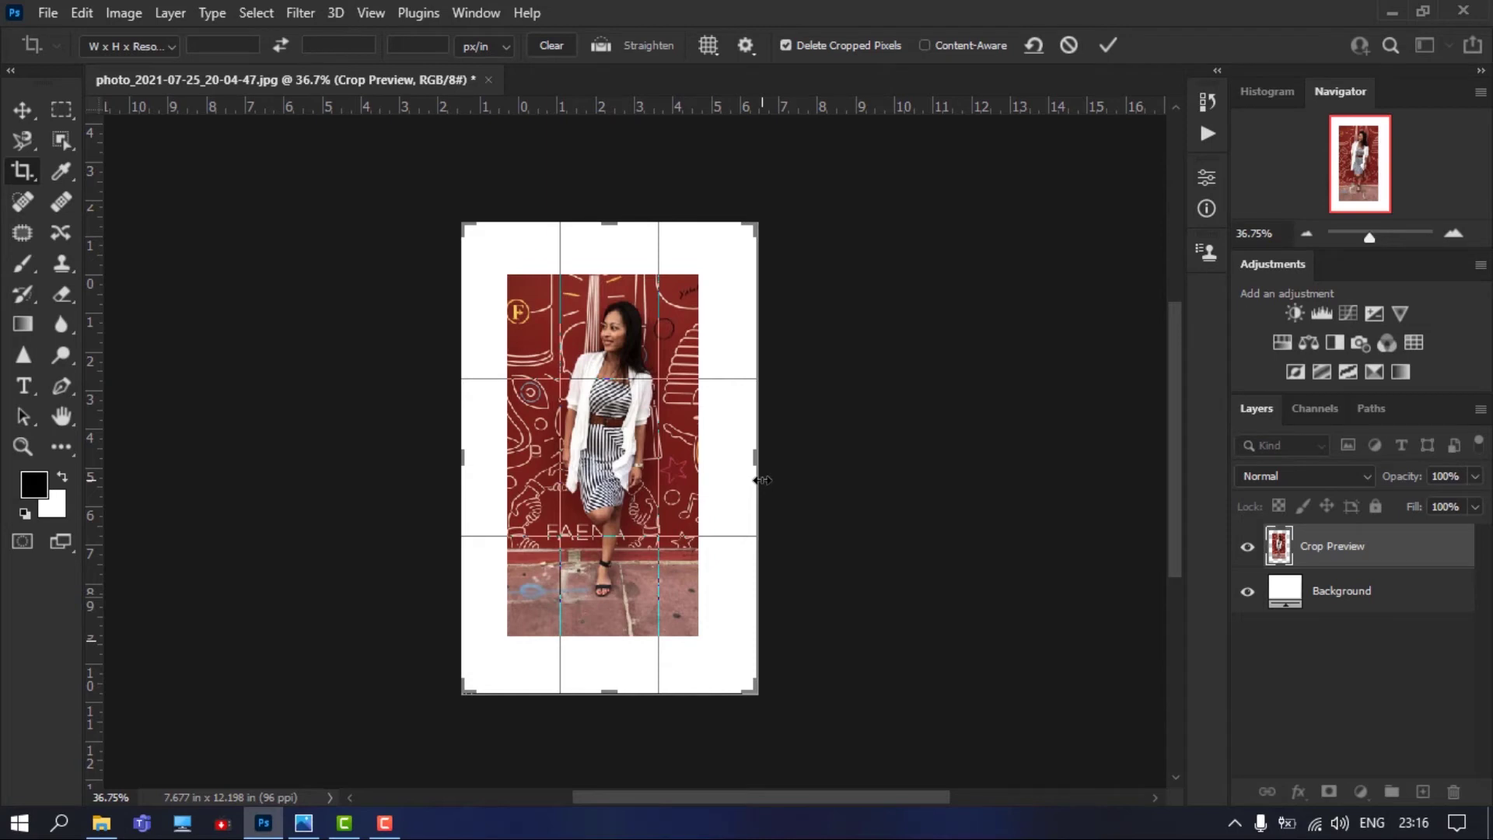
pyautogui.press('Escape')
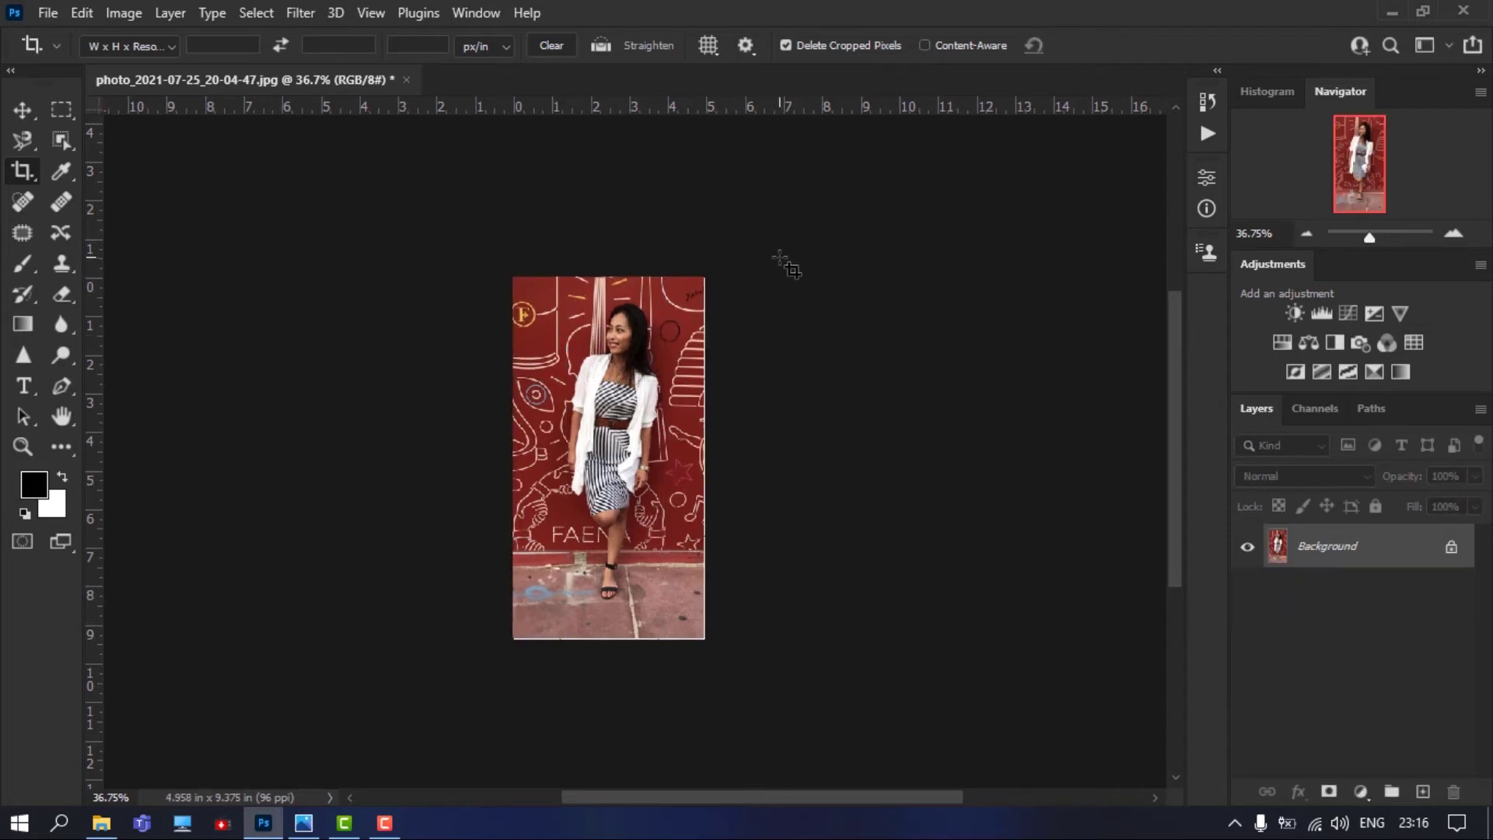
pyautogui.click(42, 14)
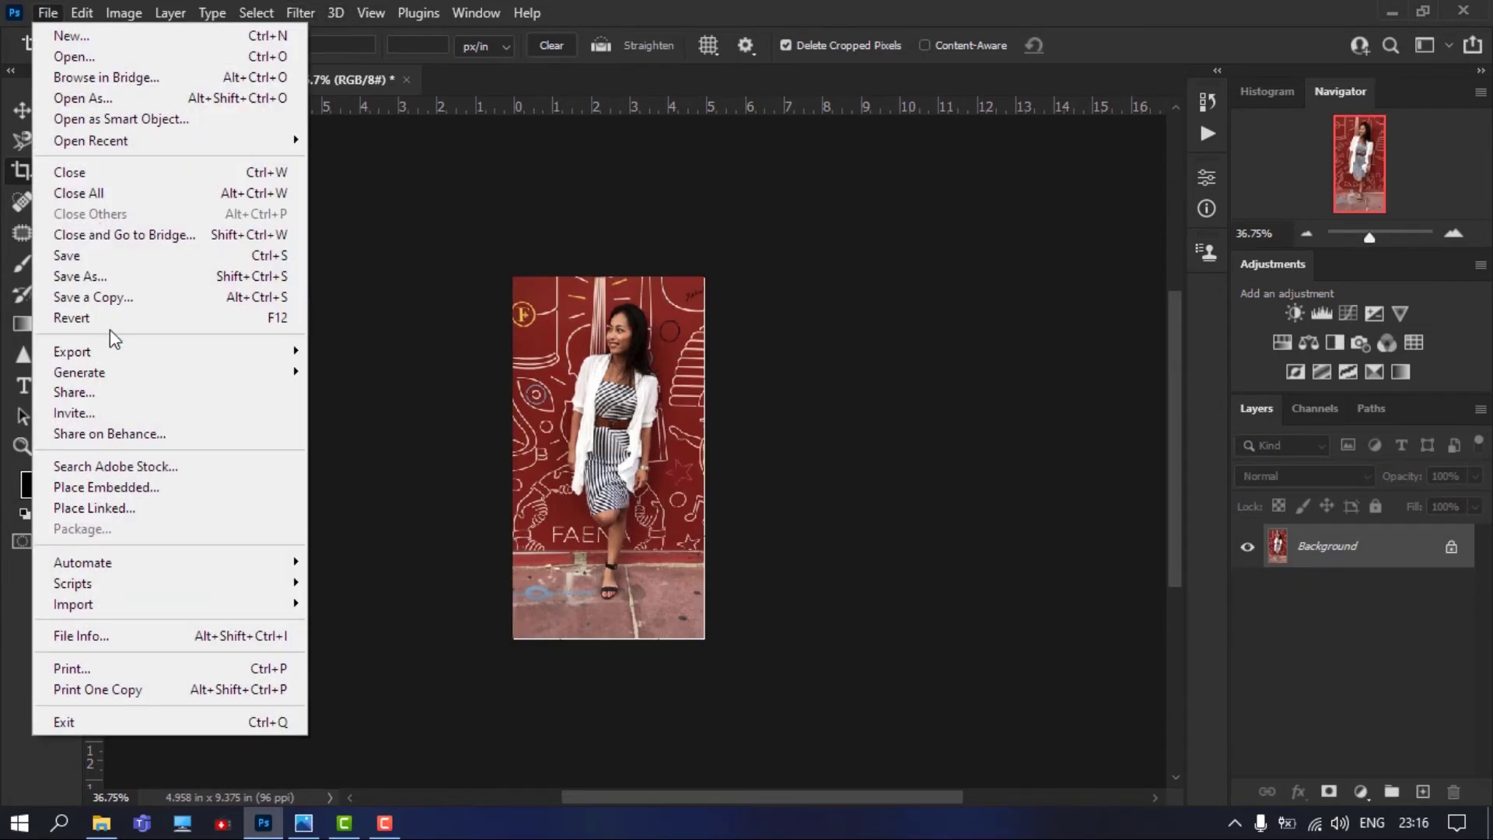
pyautogui.click(109, 318)
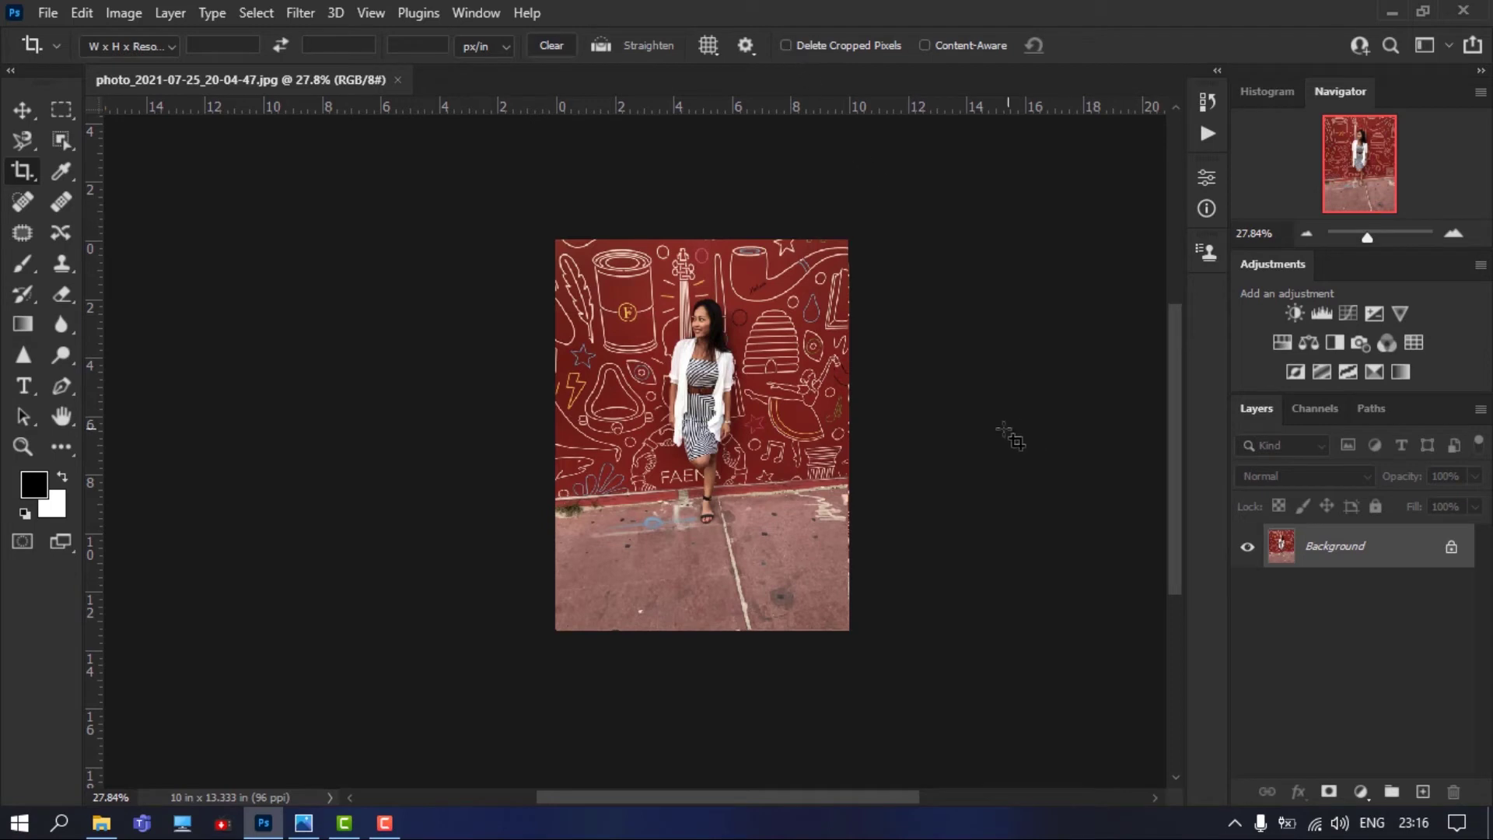
# With Delete Cropped Pixels off, crop the photo around the standing woman to about 5.07 × 9.38 in
pyautogui.click(803, 338)
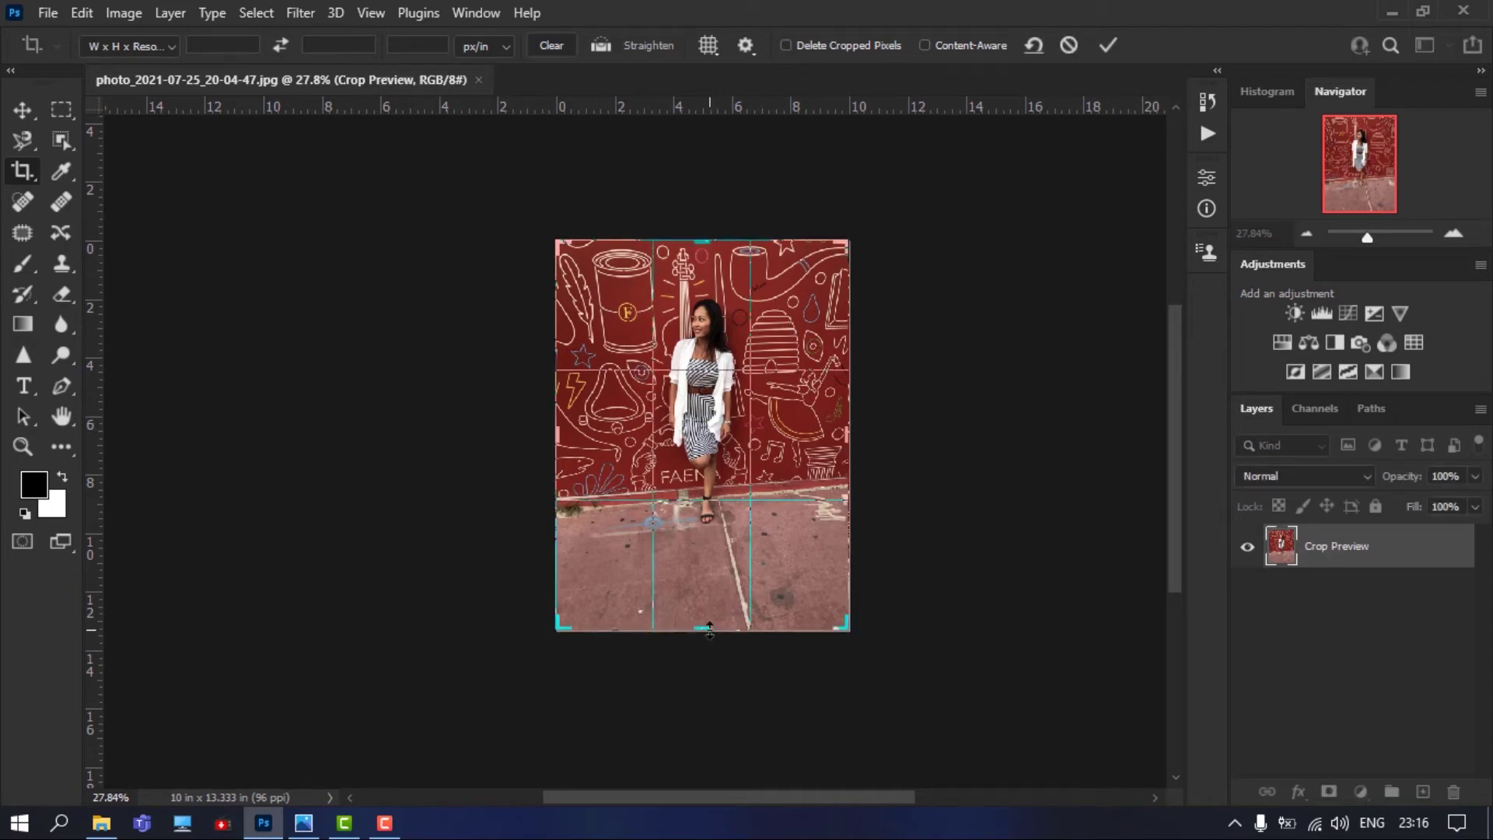
pyautogui.moveTo(709, 630); pyautogui.dragTo(709, 591)
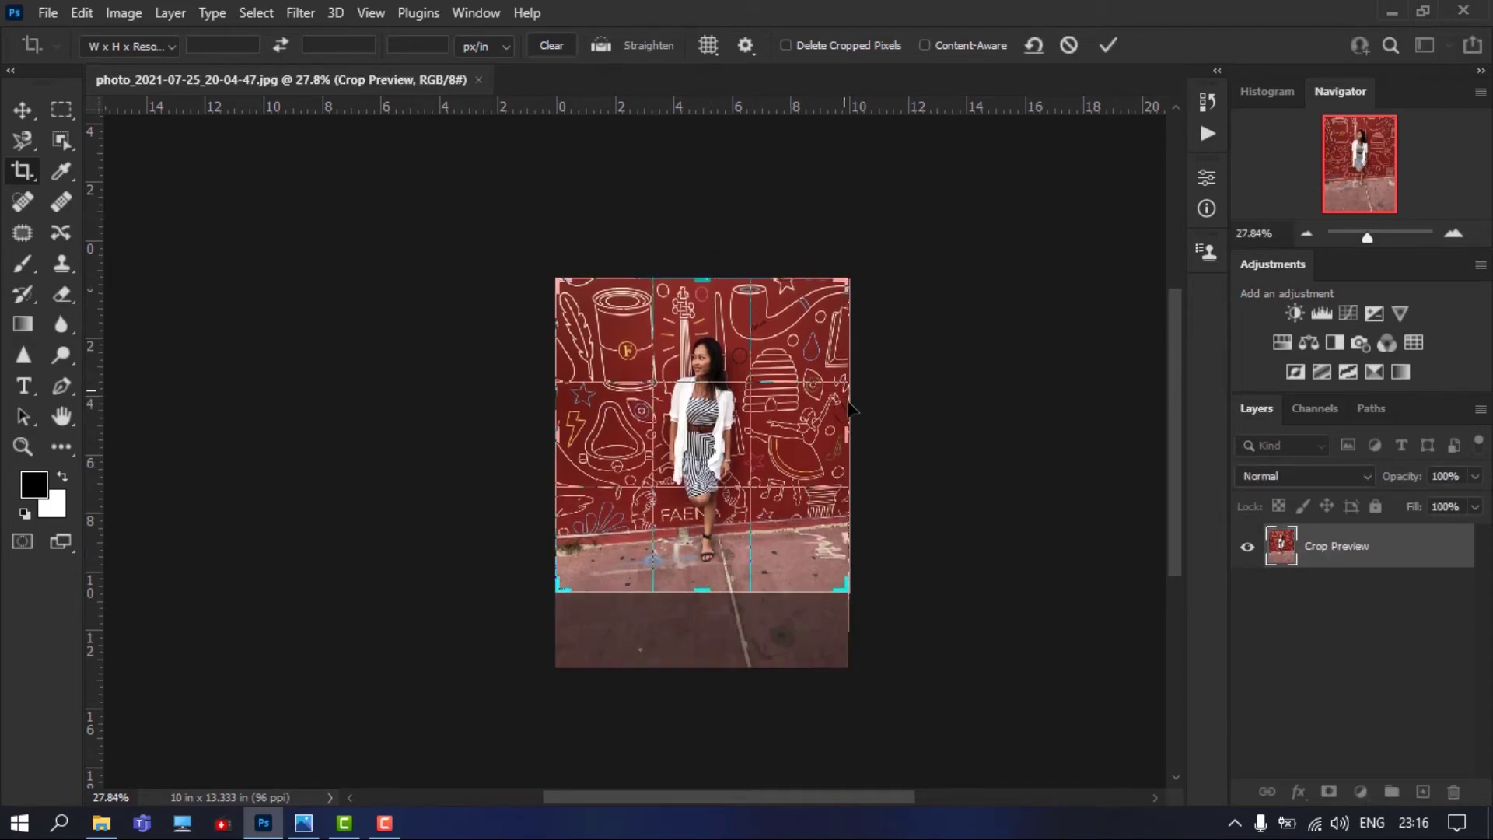
pyautogui.moveTo(852, 408); pyautogui.dragTo(808, 406)
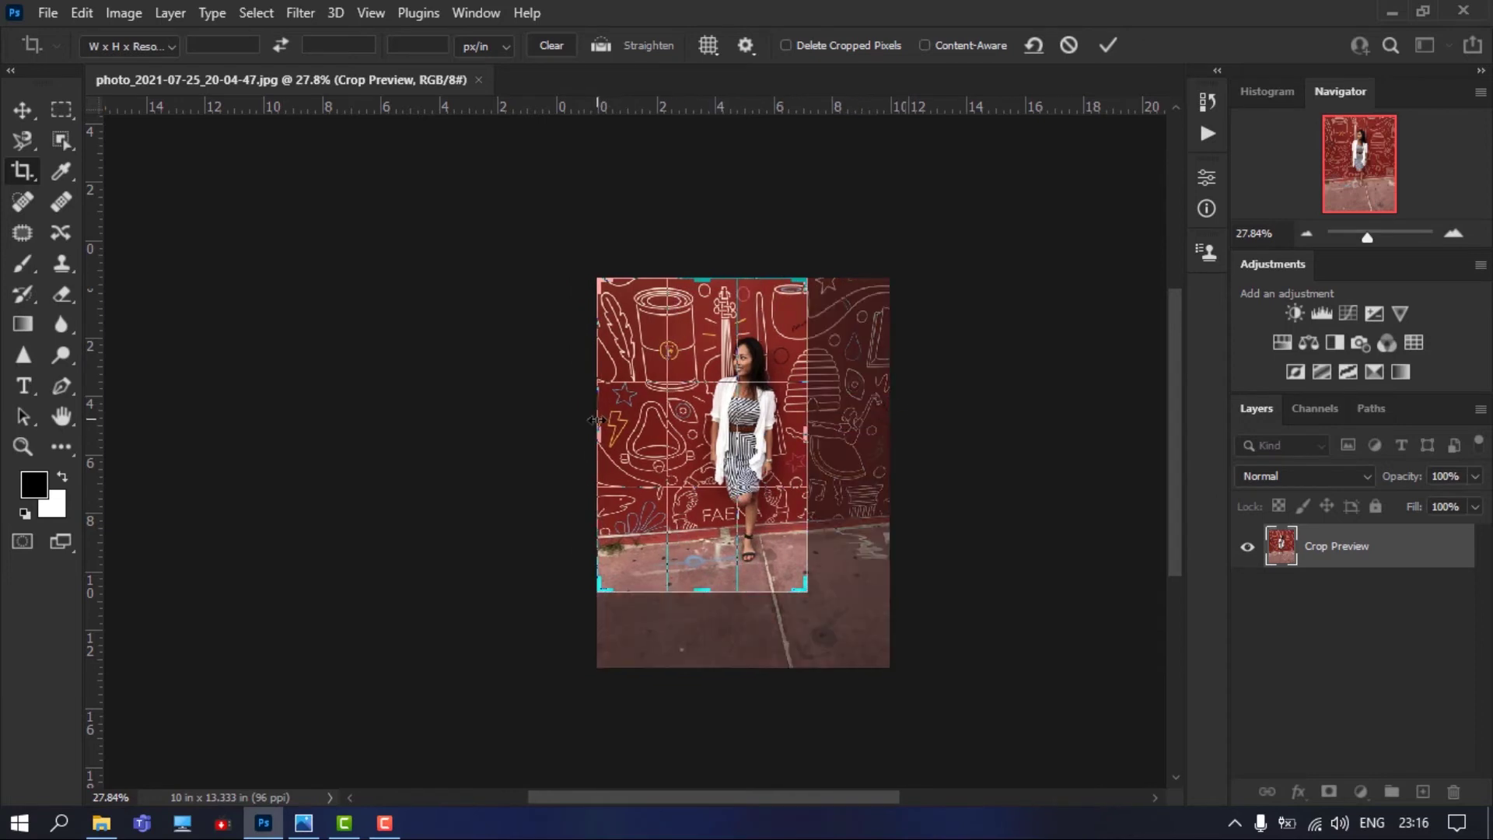
pyautogui.moveTo(596, 420); pyautogui.dragTo(628, 418)
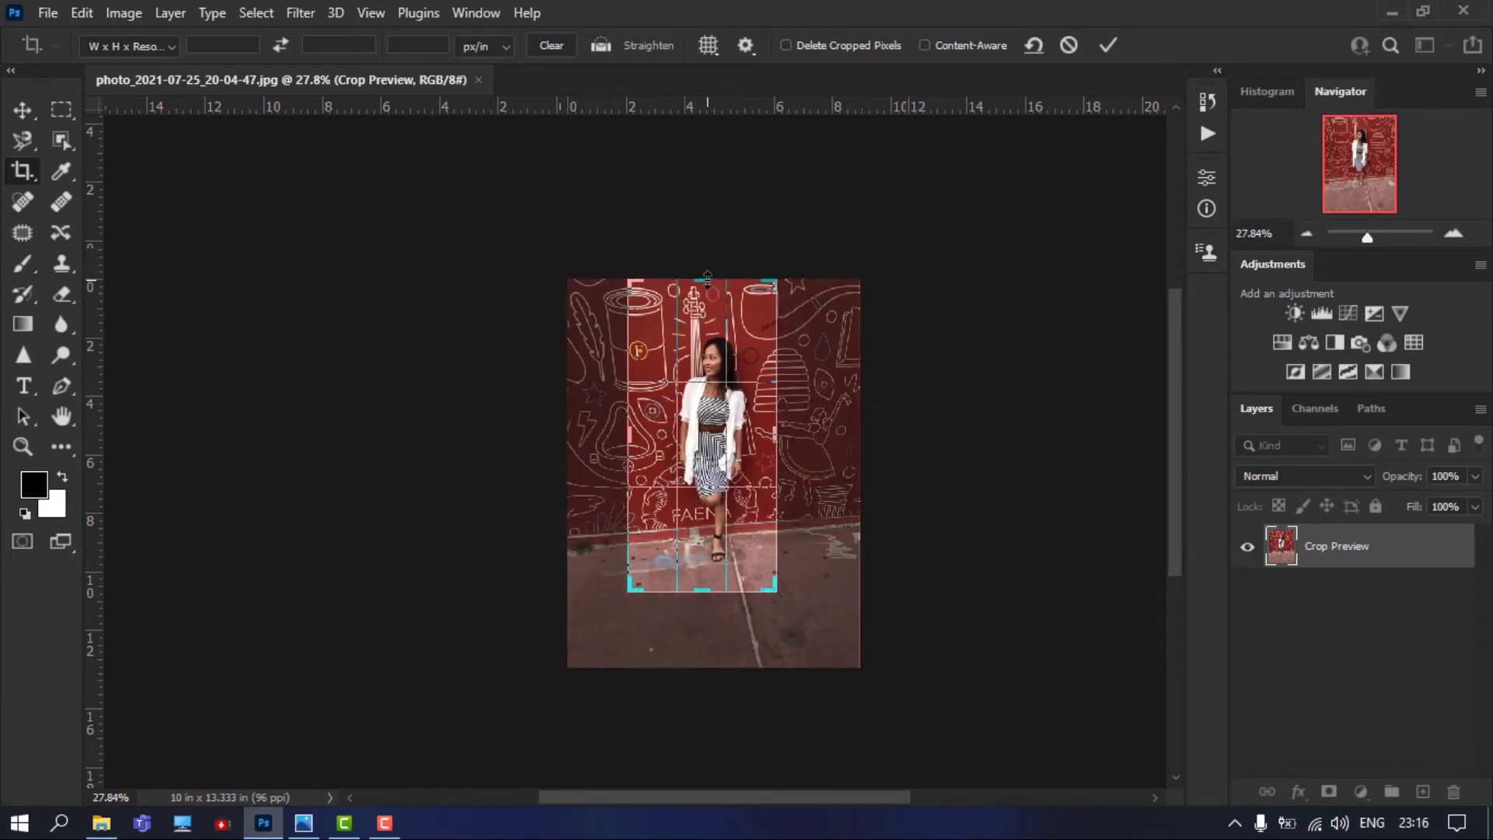
pyautogui.moveTo(708, 278)
pyautogui.mouseDown()
pyautogui.moveTo(708, 315)
pyautogui.moveTo(707, 298)
pyautogui.mouseUp()
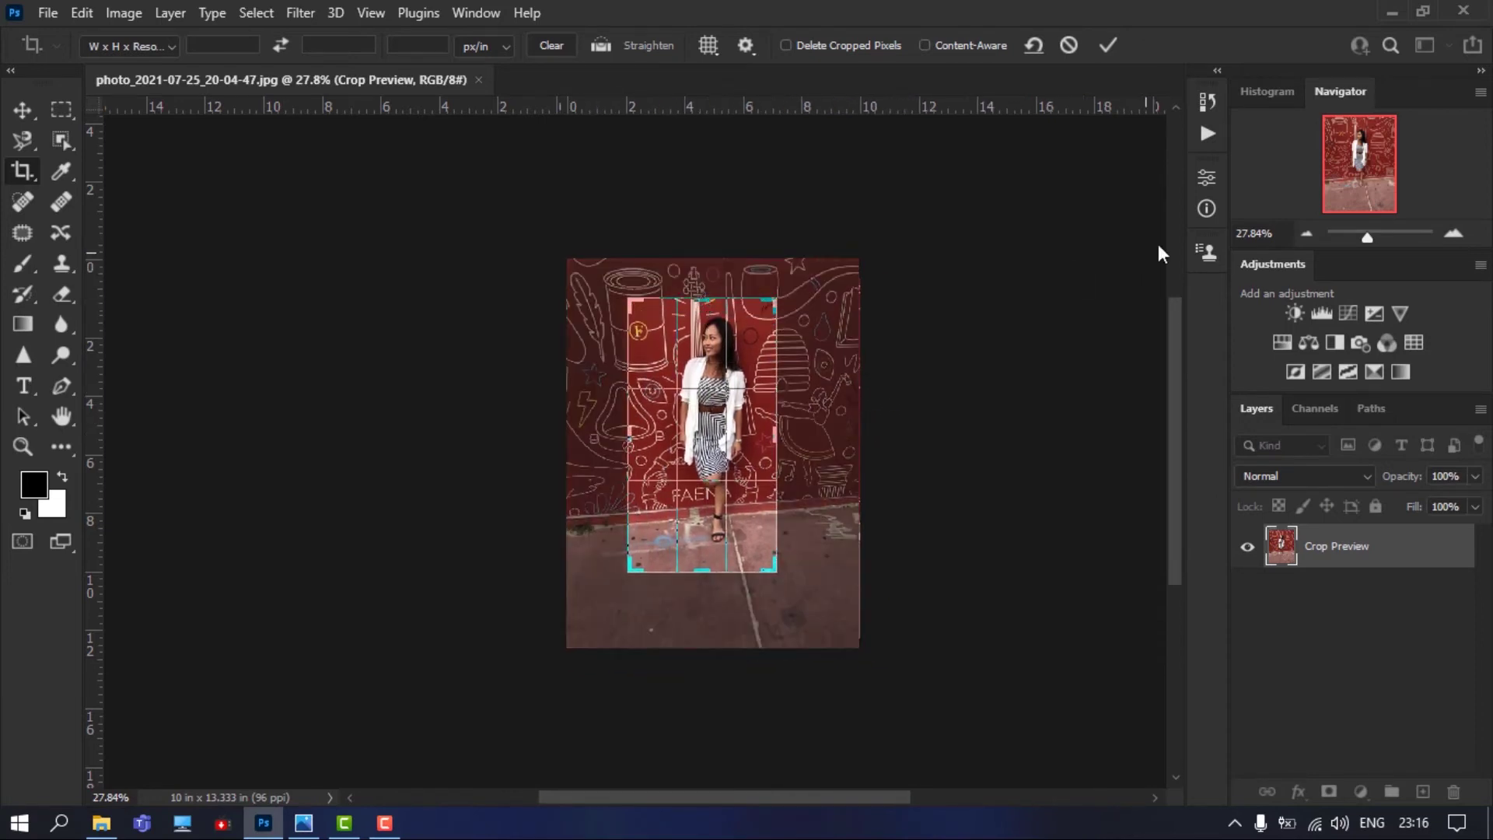
pyautogui.click(1108, 45)
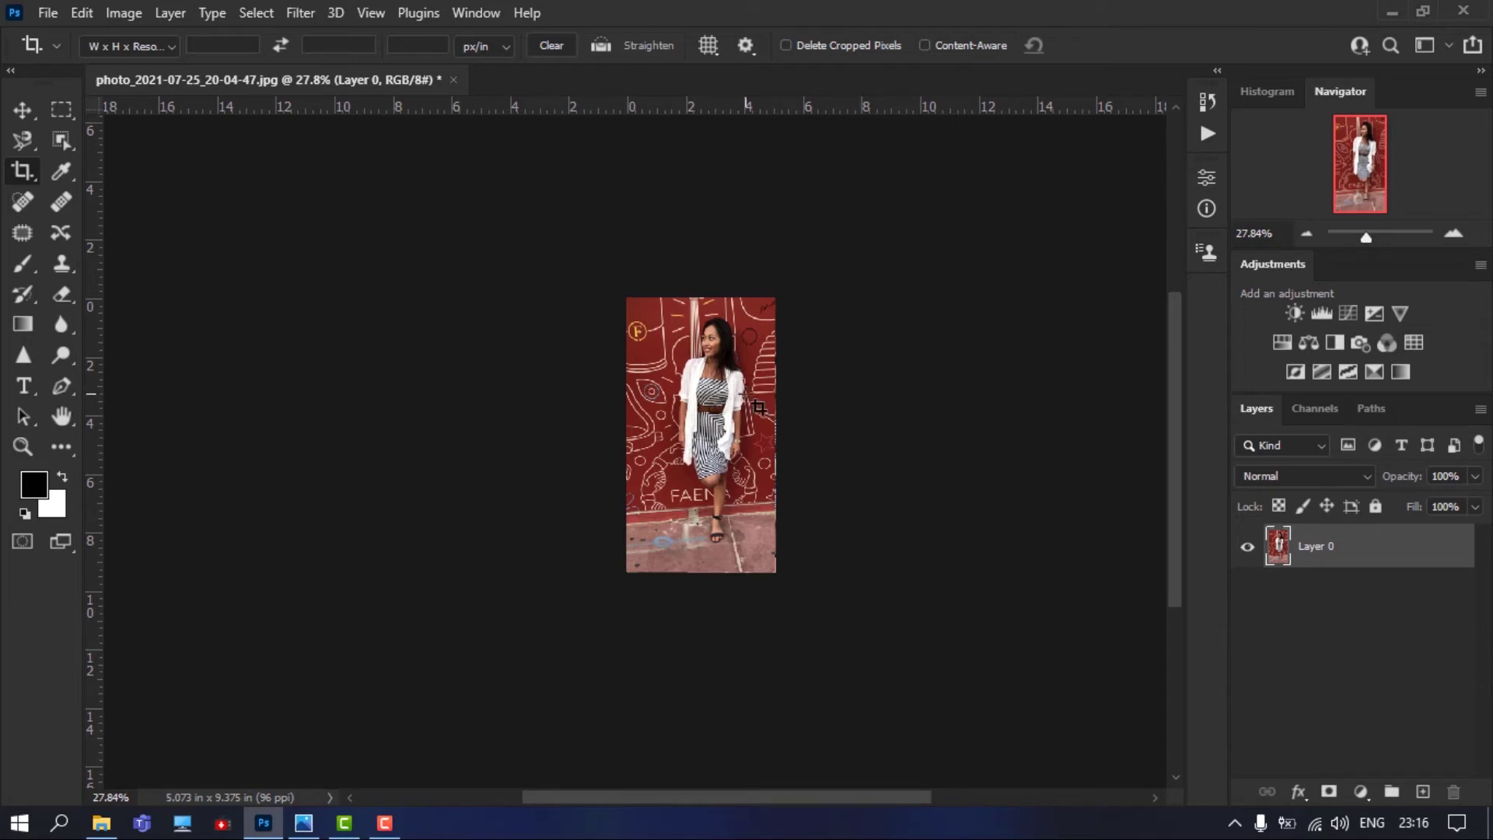
# Bring up the preserved area outside the crop and try repositioning the photo and enlarging the frame around the woman
pyautogui.click(731, 514)
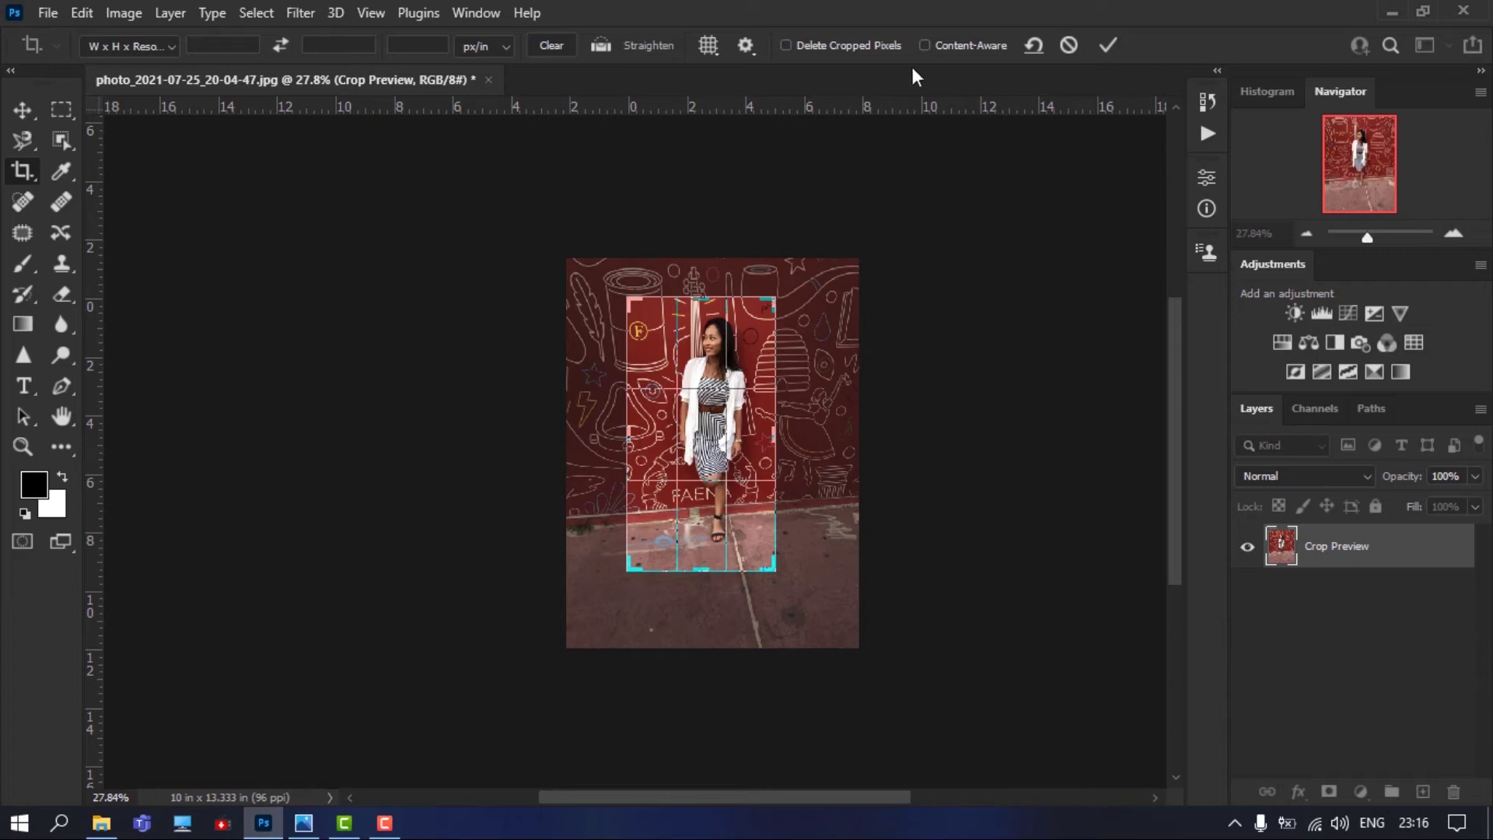
pyautogui.moveTo(744, 478)
pyautogui.mouseDown()
pyautogui.moveTo(707, 451)
pyautogui.moveTo(717, 465)
pyautogui.mouseUp()
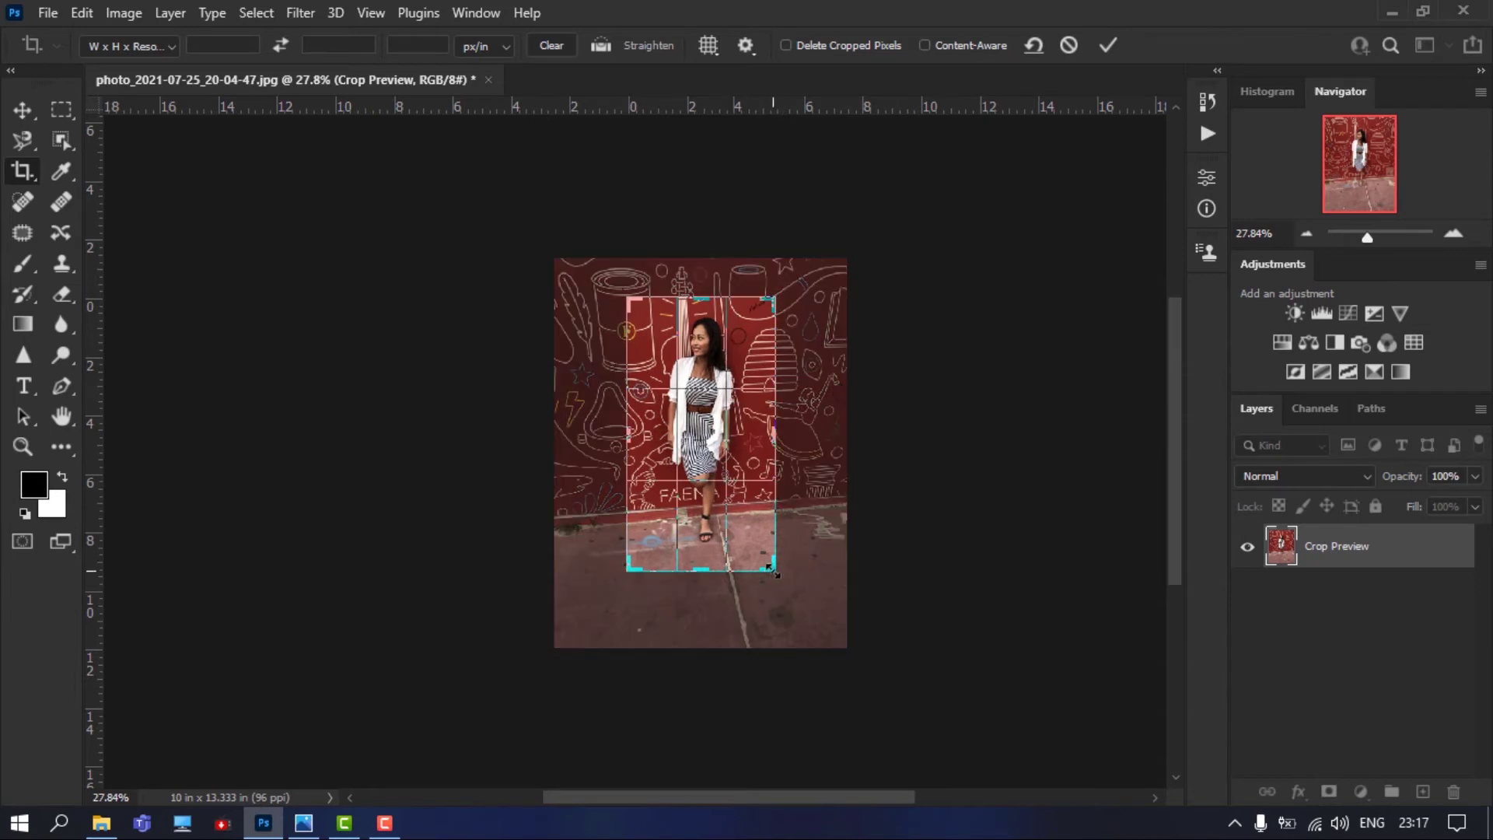
pyautogui.moveTo(775, 573); pyautogui.dragTo(786, 583)
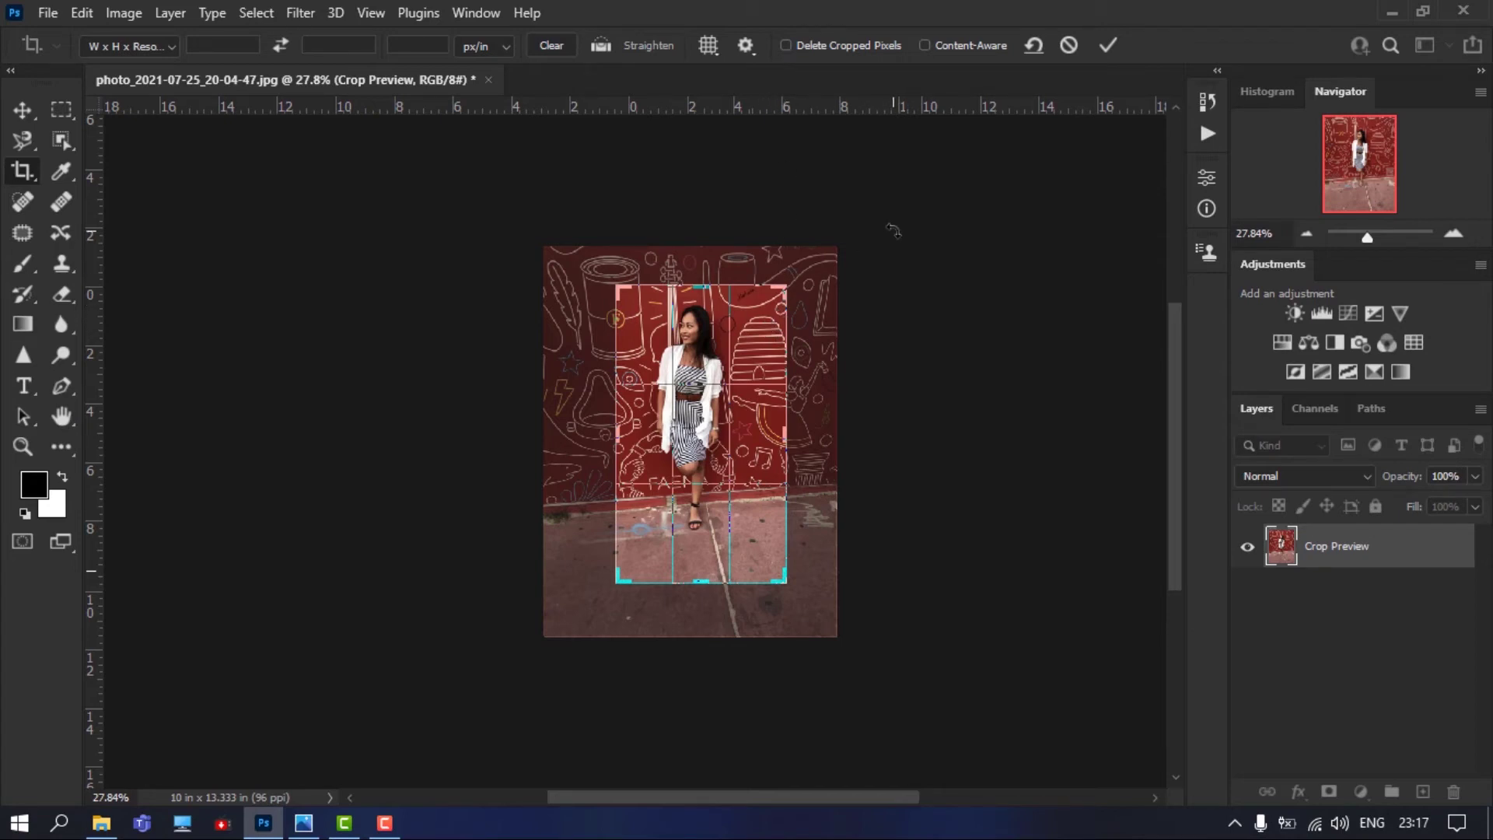
pyautogui.press('Return')
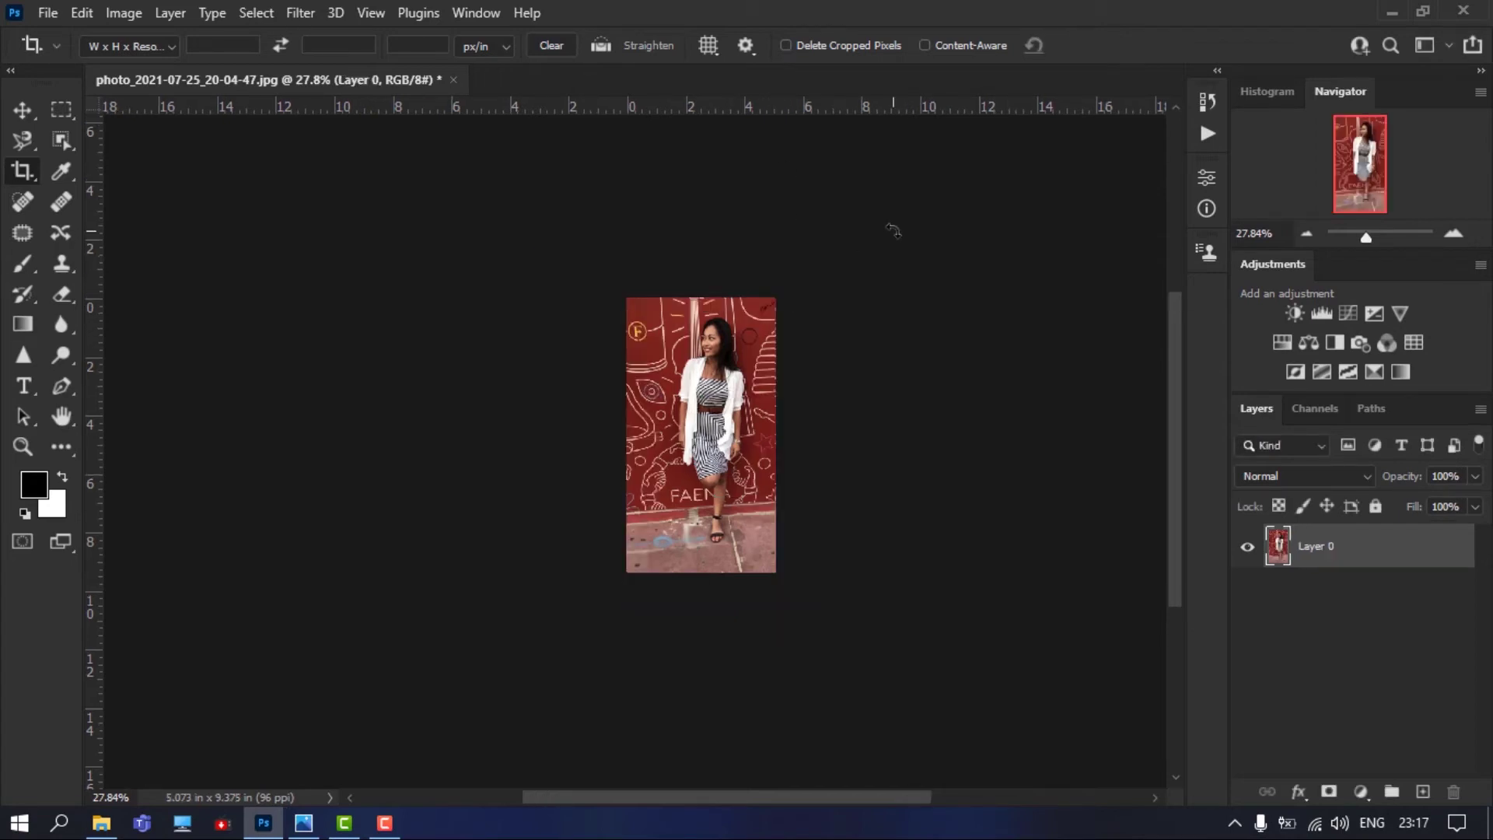
# Close the cropped photo without saving and switch to the Perspective Crop Tool
pyautogui.click(454, 80)
pyautogui.click(738, 320)
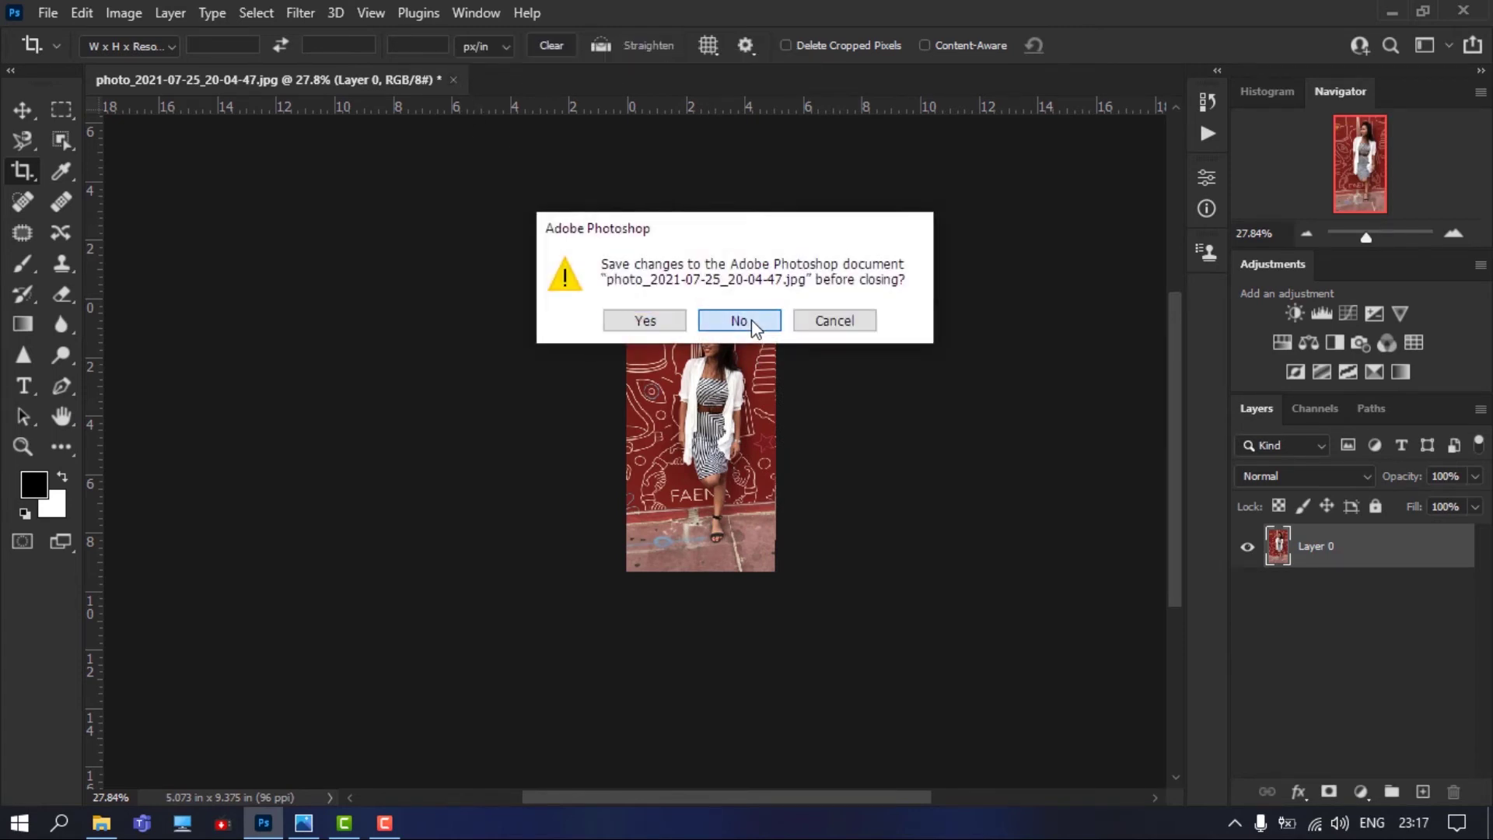
pyautogui.rightClick(23, 171)
pyautogui.click(143, 192)
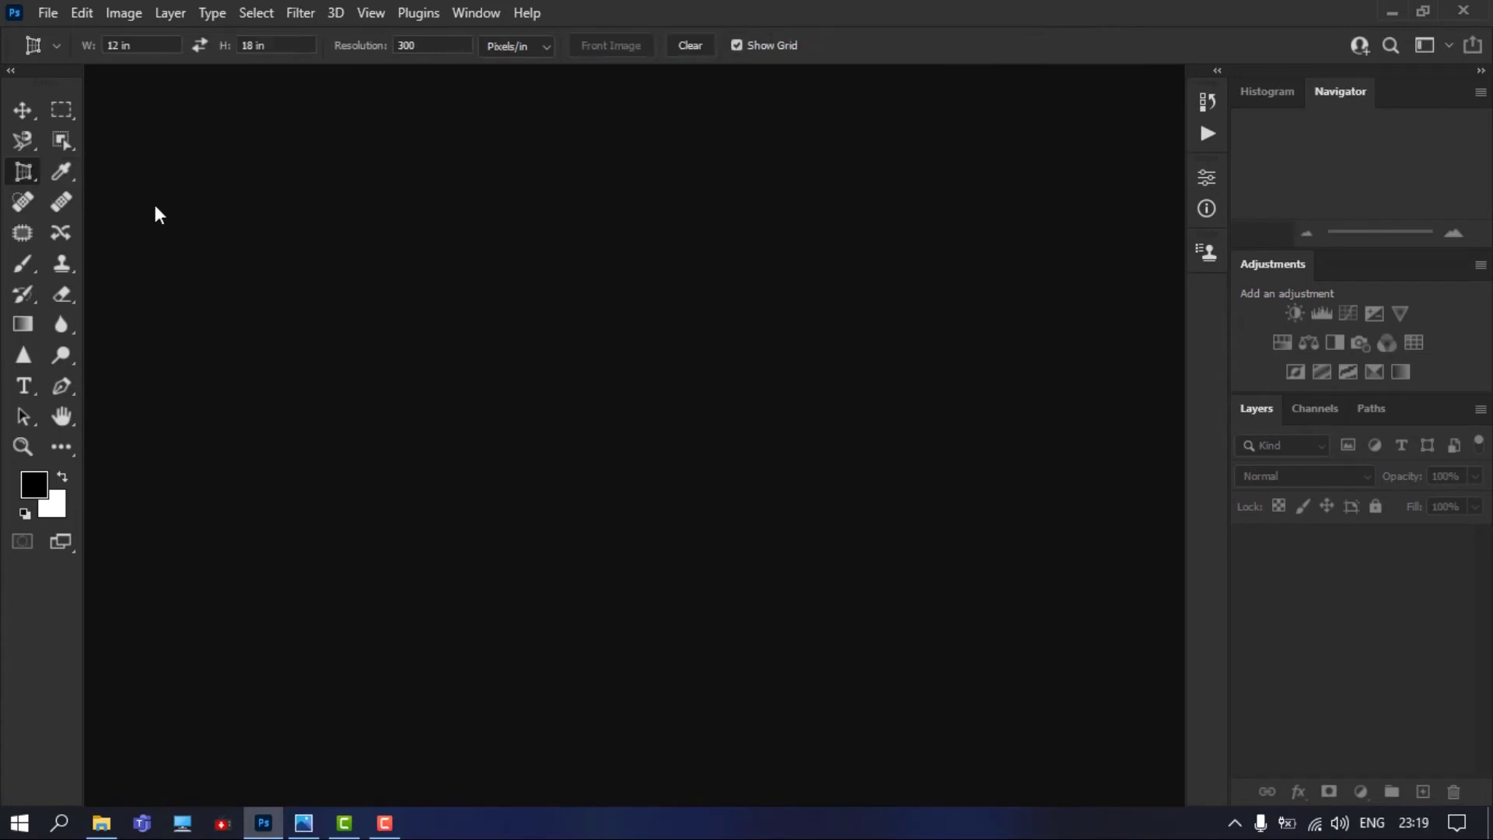
# Open photo_2021-07-25_20-04-37.jpg, 20-04-40.jpg, 20-04-41.jpg and 20-04-42.jpg together from the Picture folder
pyautogui.doubleClick(686, 341)
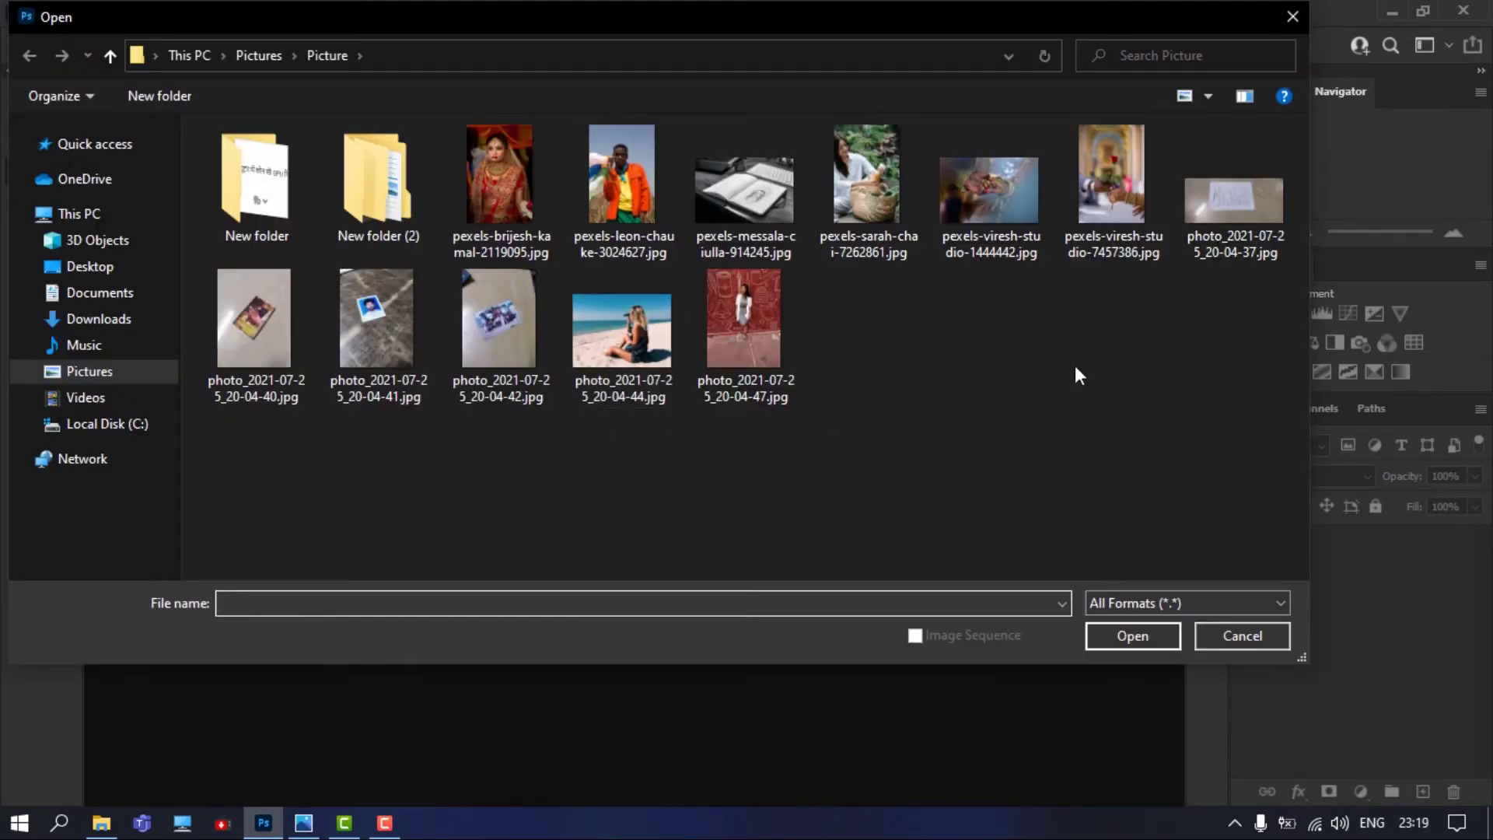
pyautogui.click(1236, 214)
pyautogui.keyDown('ctrl'); pyautogui.click(291, 339); pyautogui.keyUp('ctrl')
pyautogui.keyDown('ctrl'); pyautogui.click(375, 342); pyautogui.keyUp('ctrl')
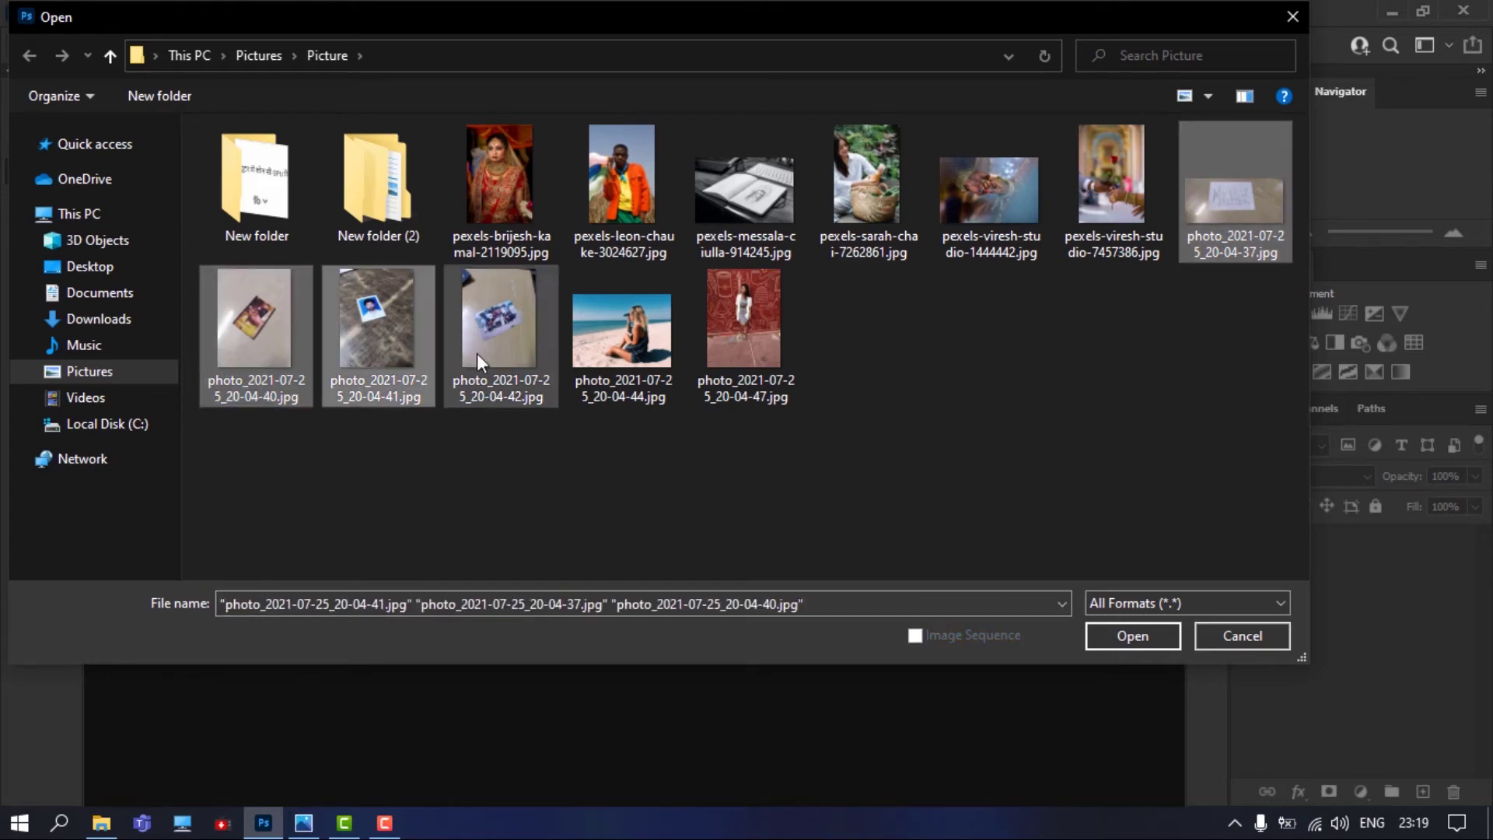
pyautogui.keyDown('ctrl'); pyautogui.click(478, 353); pyautogui.keyUp('ctrl')
pyautogui.click(1123, 642)
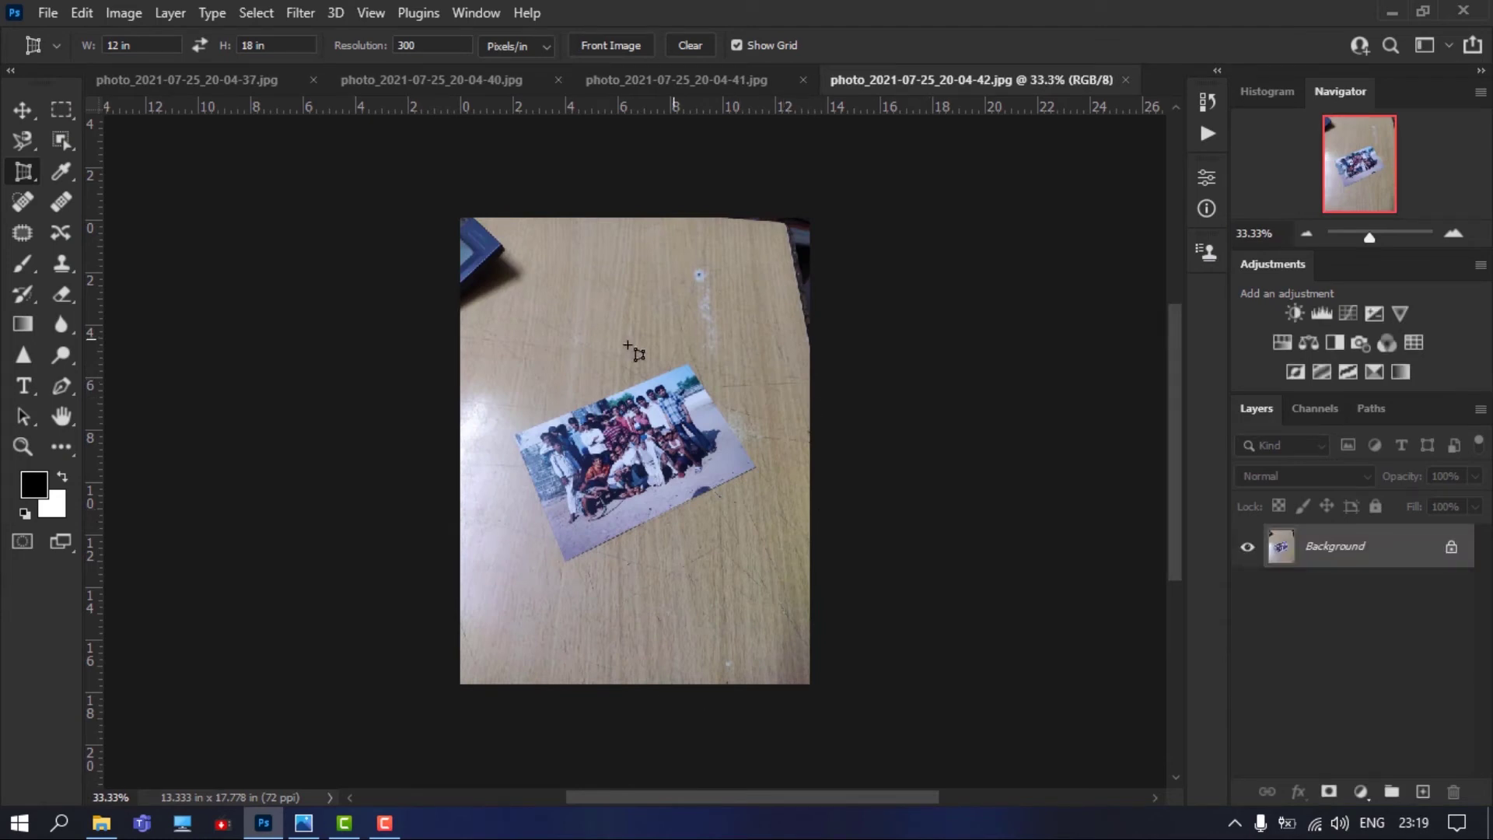
# Look through the four opened photos and return to the tilted group photo, photo_2021-07-25_20-04-42.jpg
pyautogui.scroll(1, 561, 364)
pyautogui.scroll(1, 566, 366)
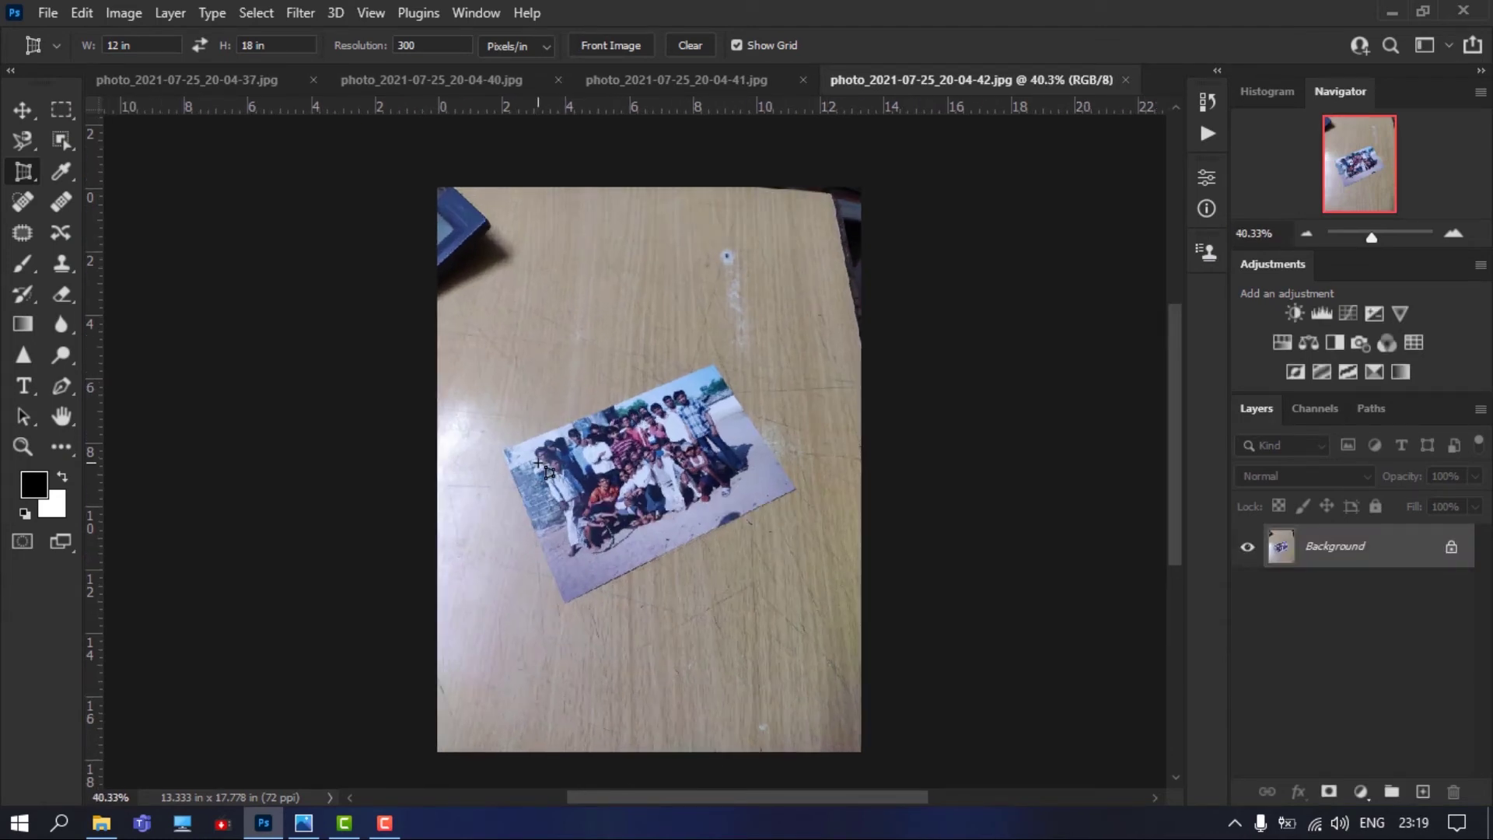
pyautogui.click(735, 81)
pyautogui.click(482, 77)
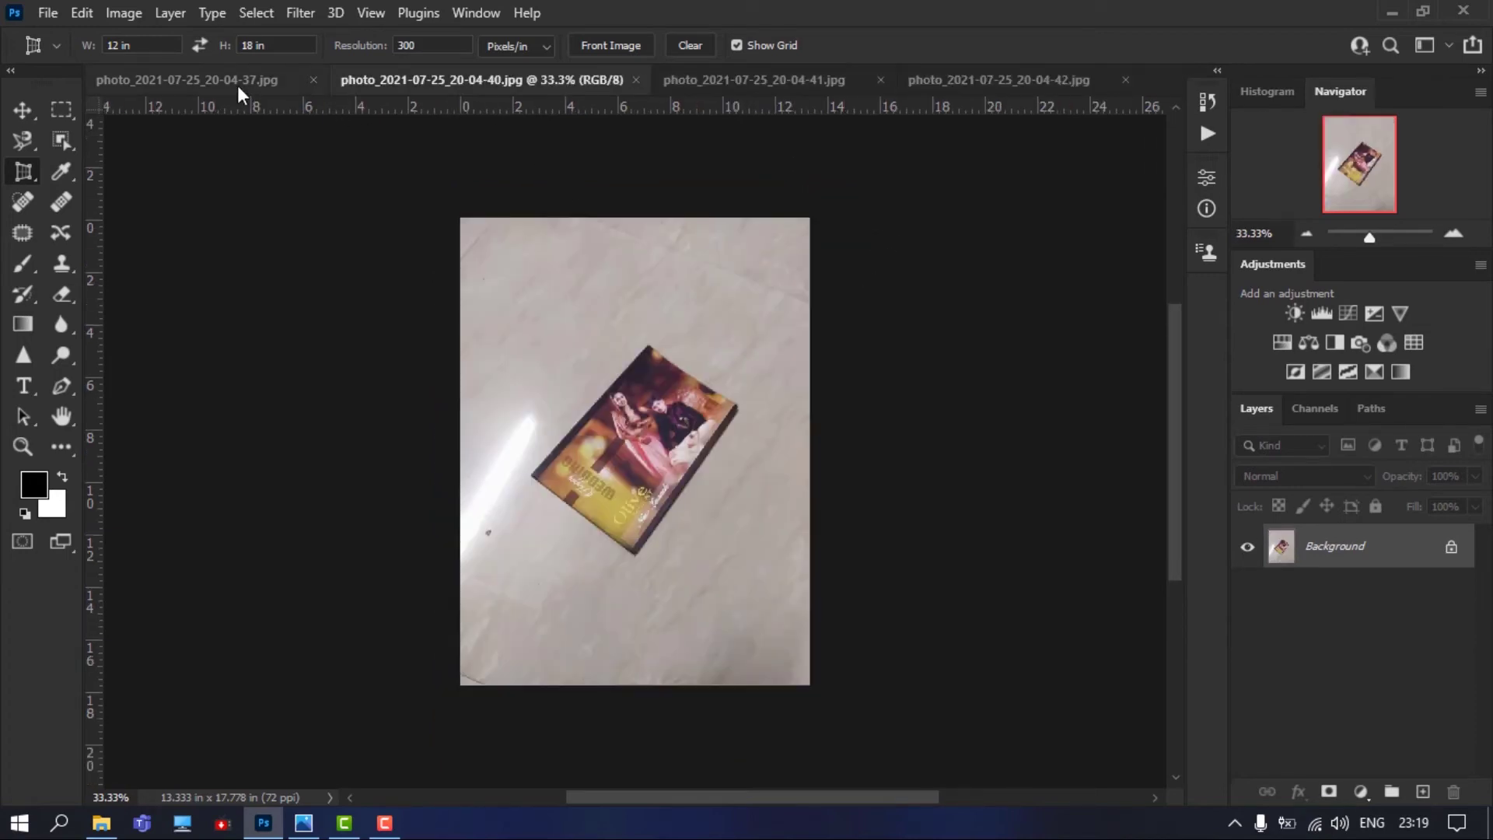
pyautogui.click(186, 80)
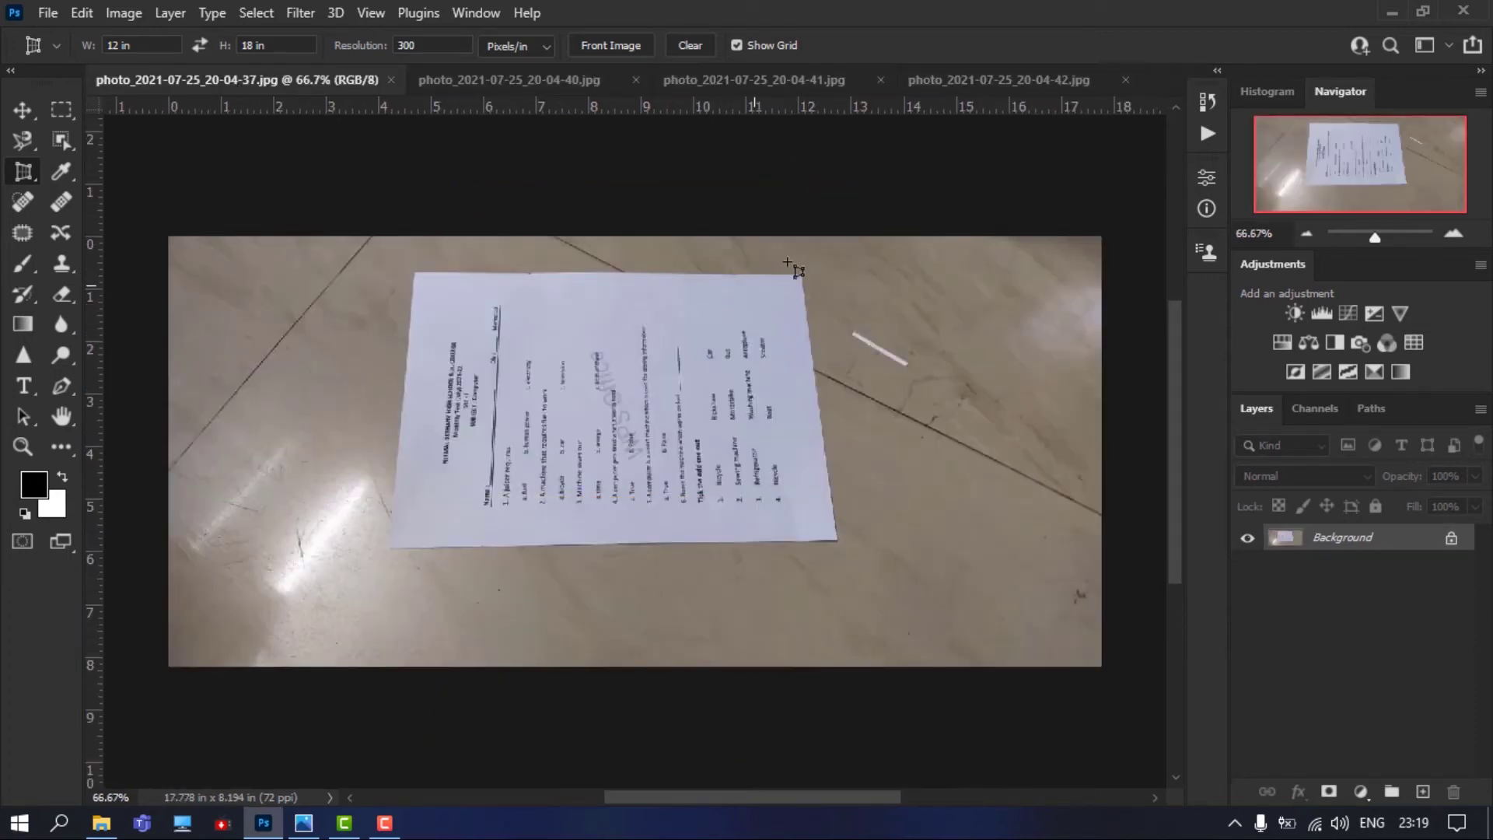
pyautogui.click(1002, 77)
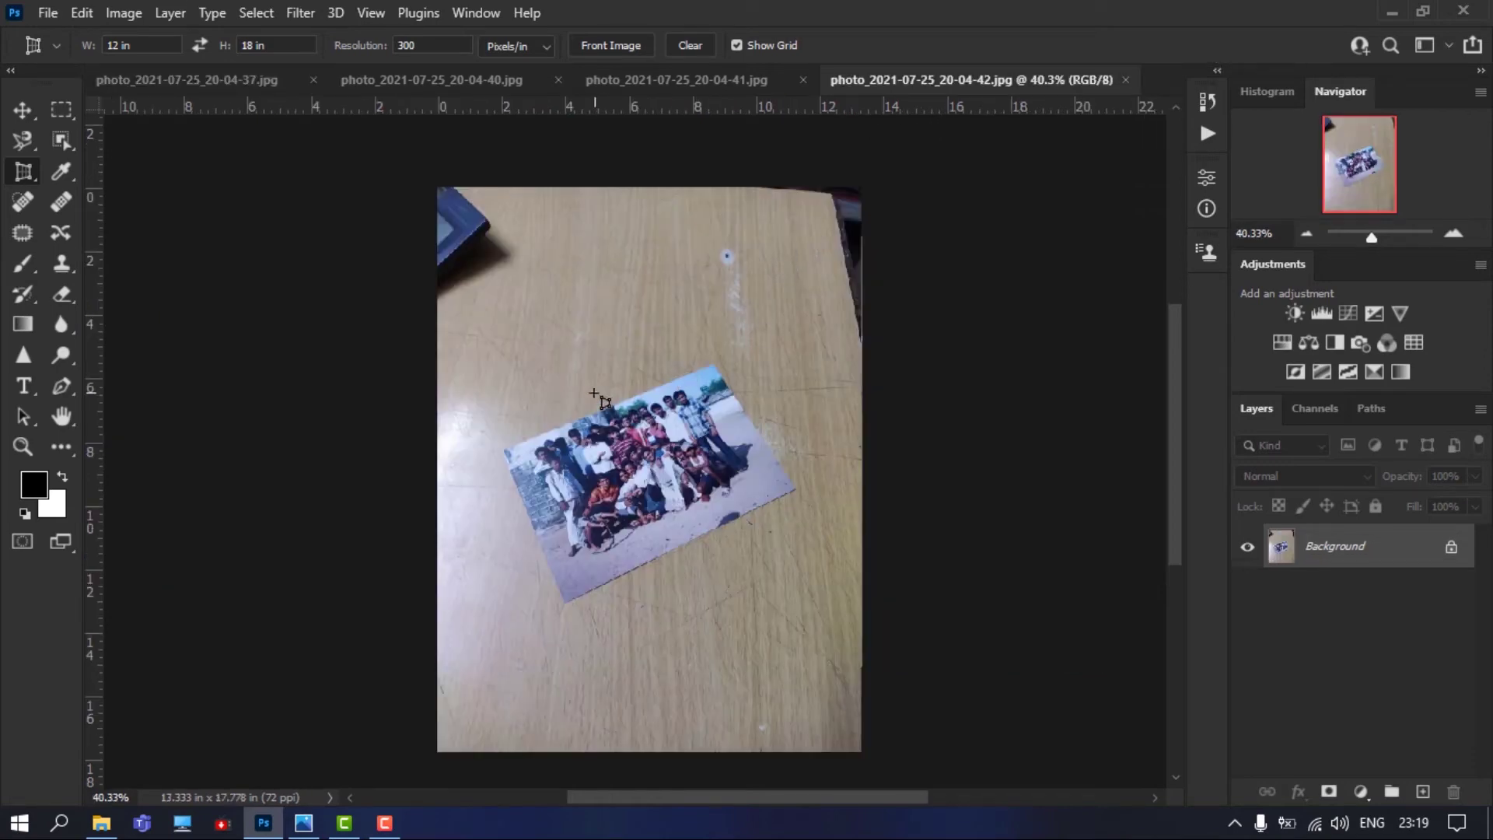
# Clear the preset width, height and resolution of the Perspective Crop Tool for the tilted group photo
pyautogui.scroll(1, 599, 397)
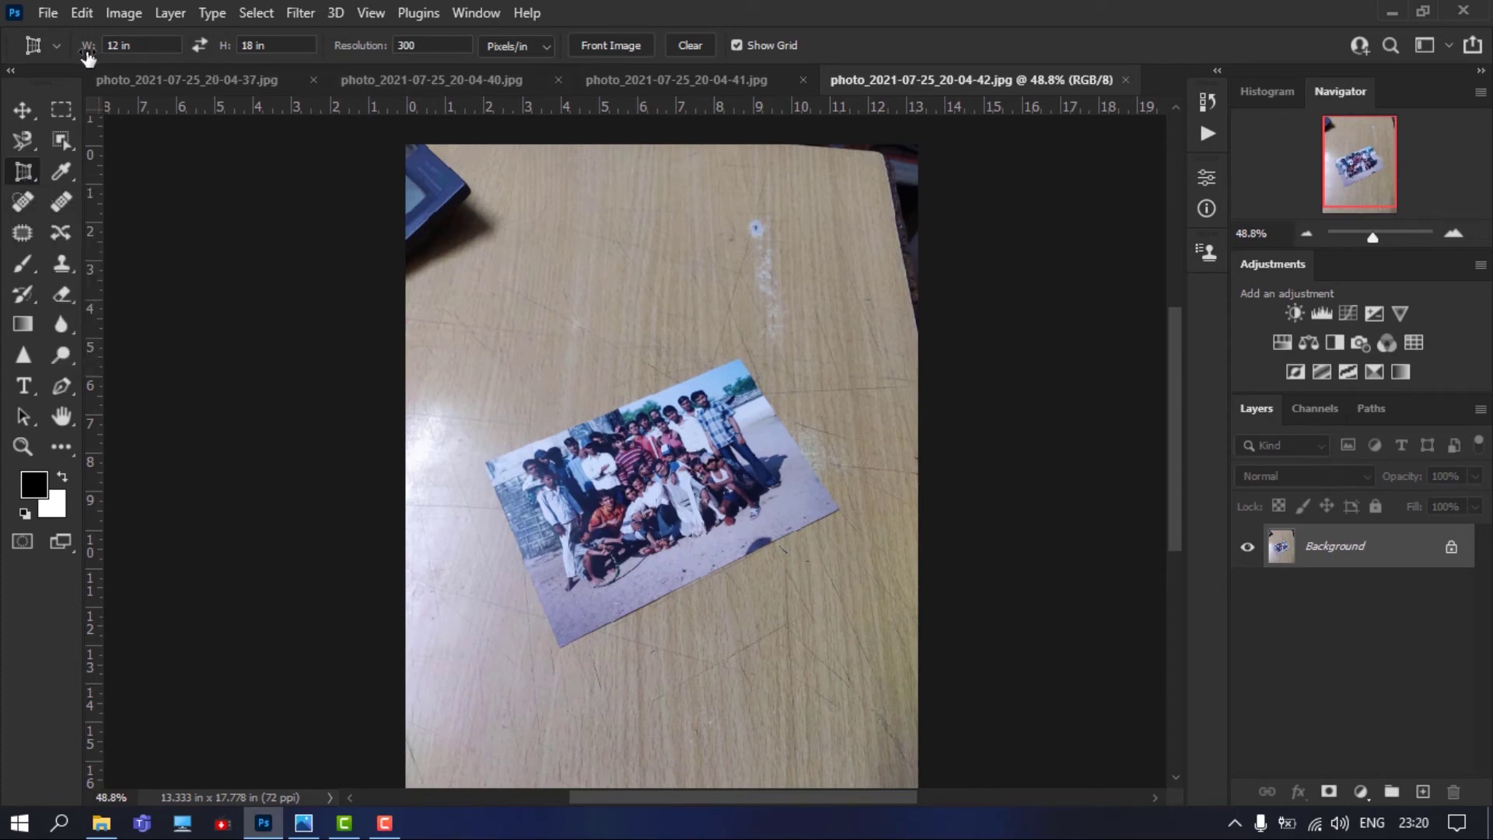
pyautogui.click(686, 47)
pyautogui.scroll(3, 561, 478)
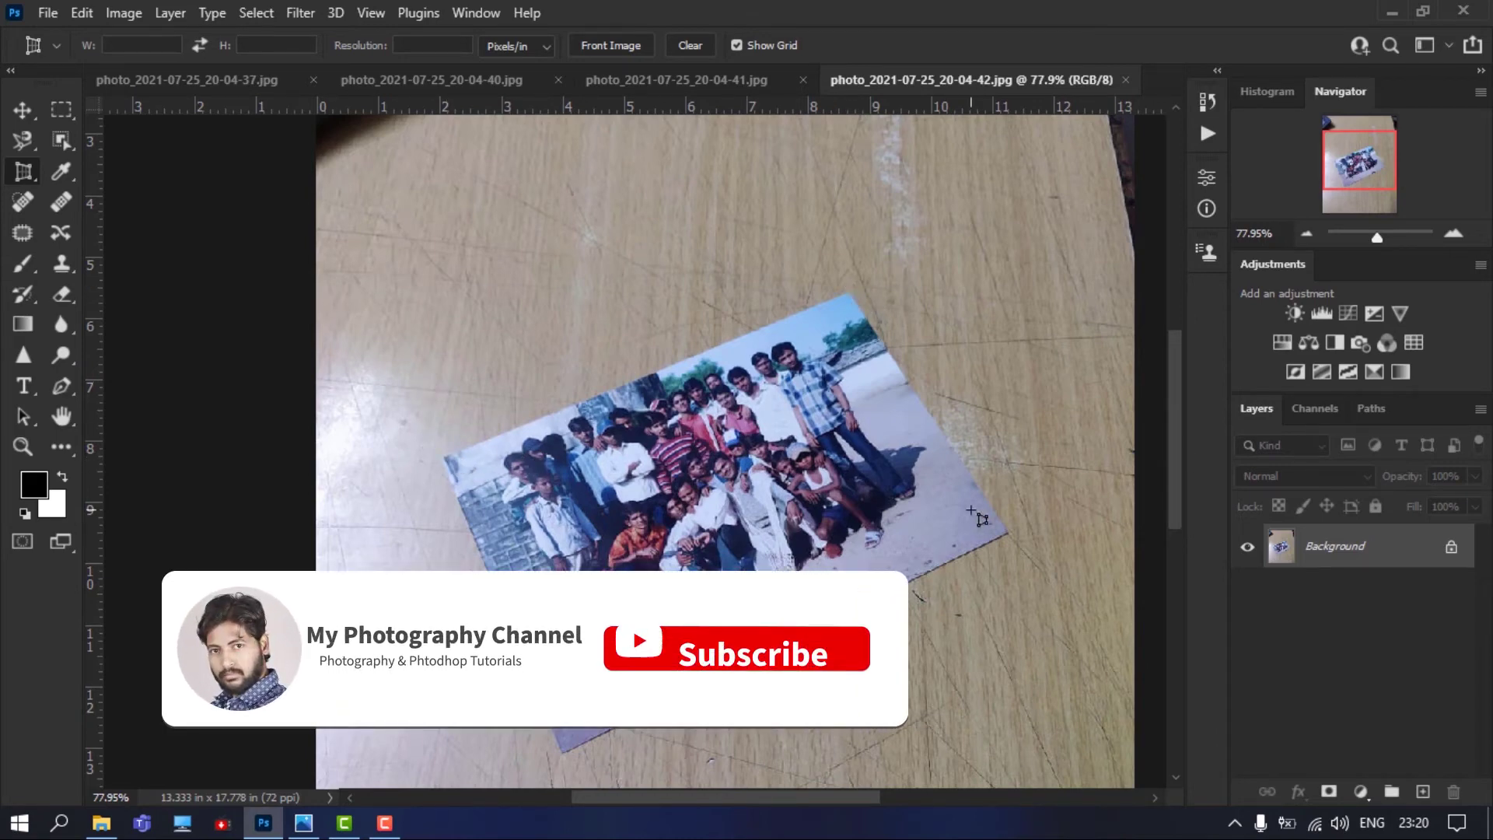
# Outline the tilted group print with the Perspective Crop Tool by placing a point on each of its four corners
pyautogui.click(445, 459)
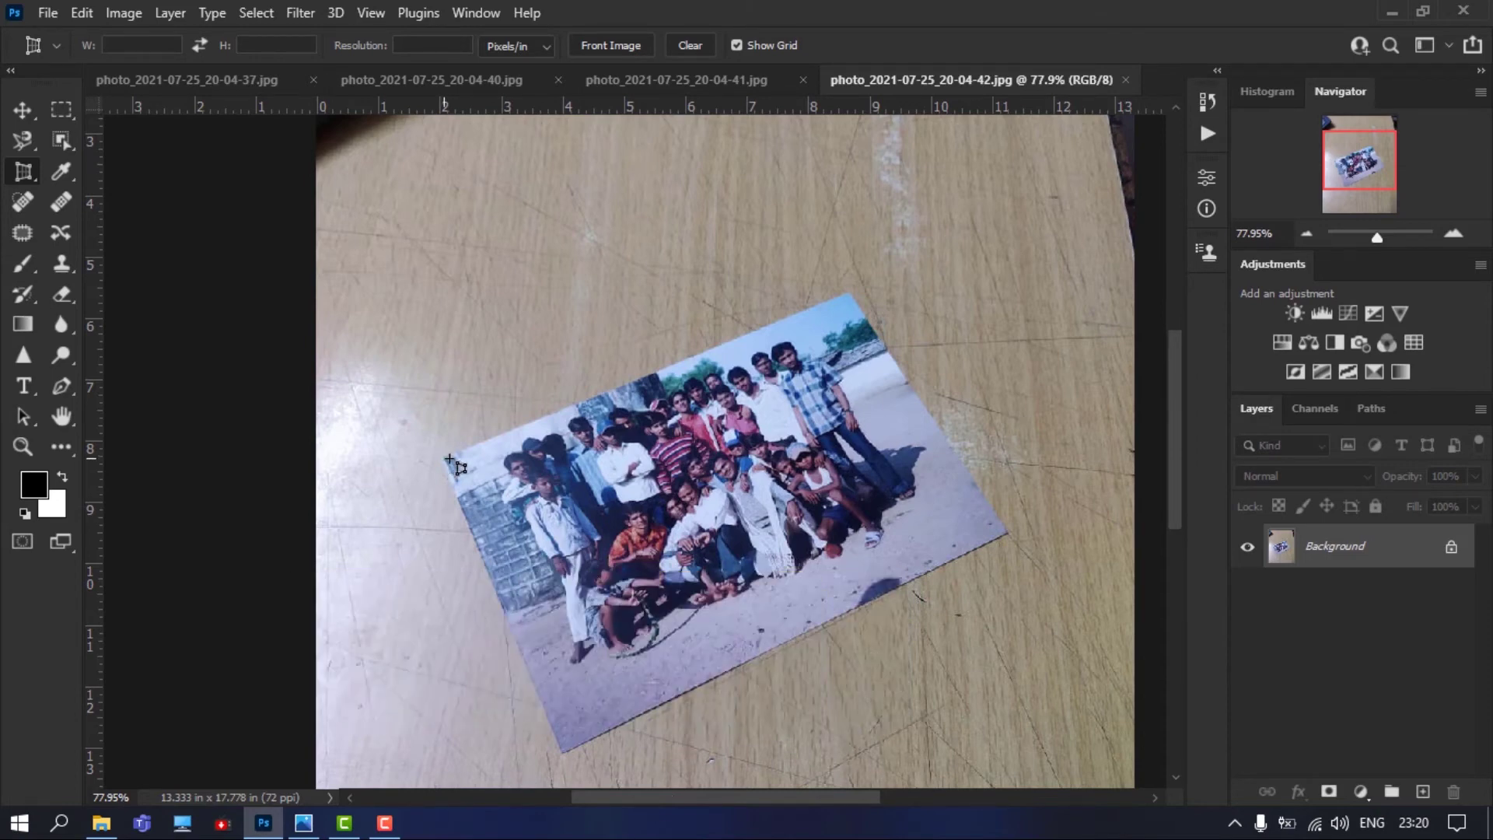
pyautogui.click(848, 292)
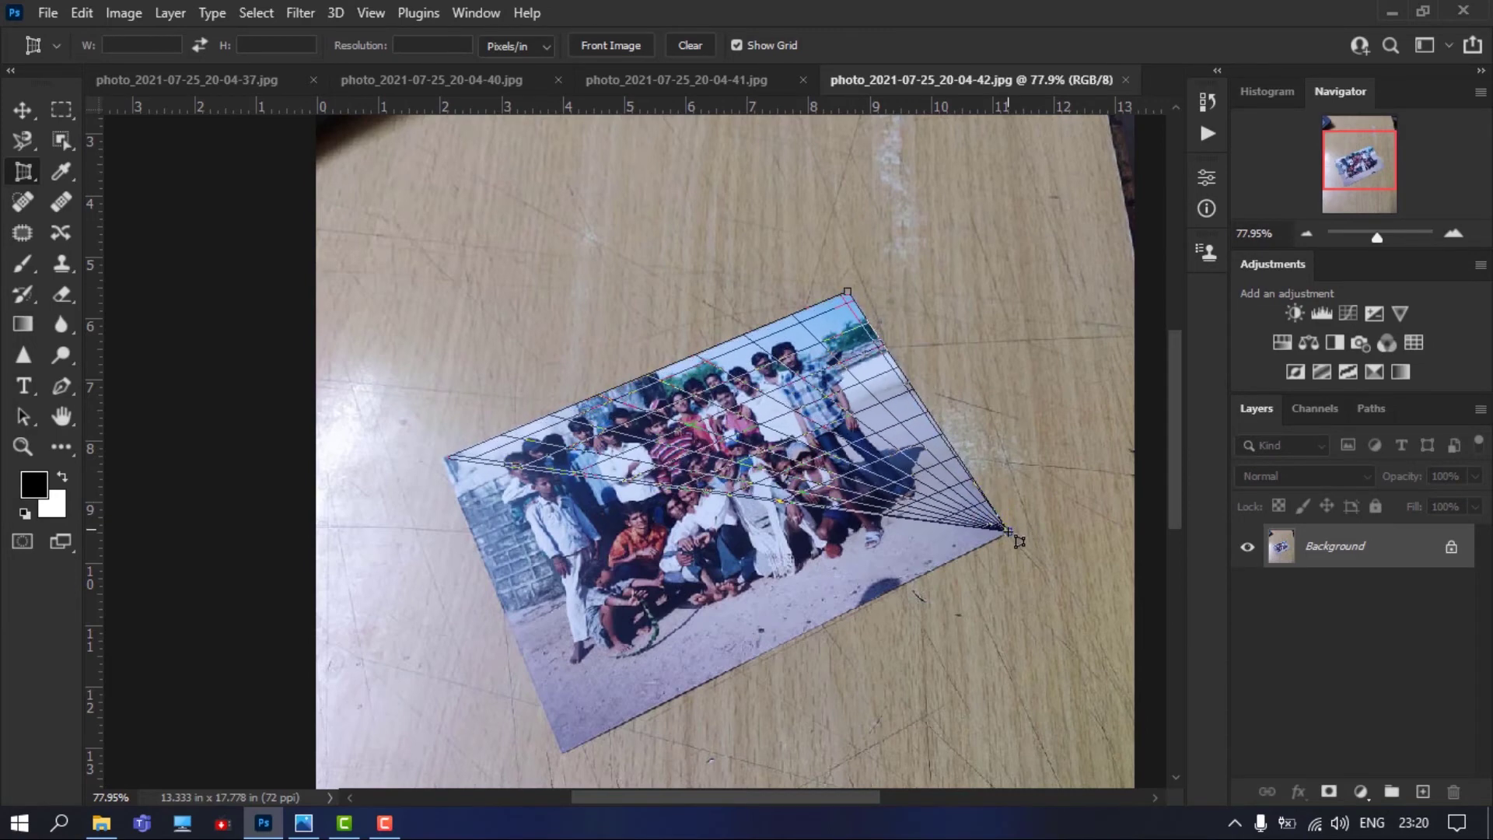
pyautogui.click(1008, 533)
pyautogui.click(570, 753)
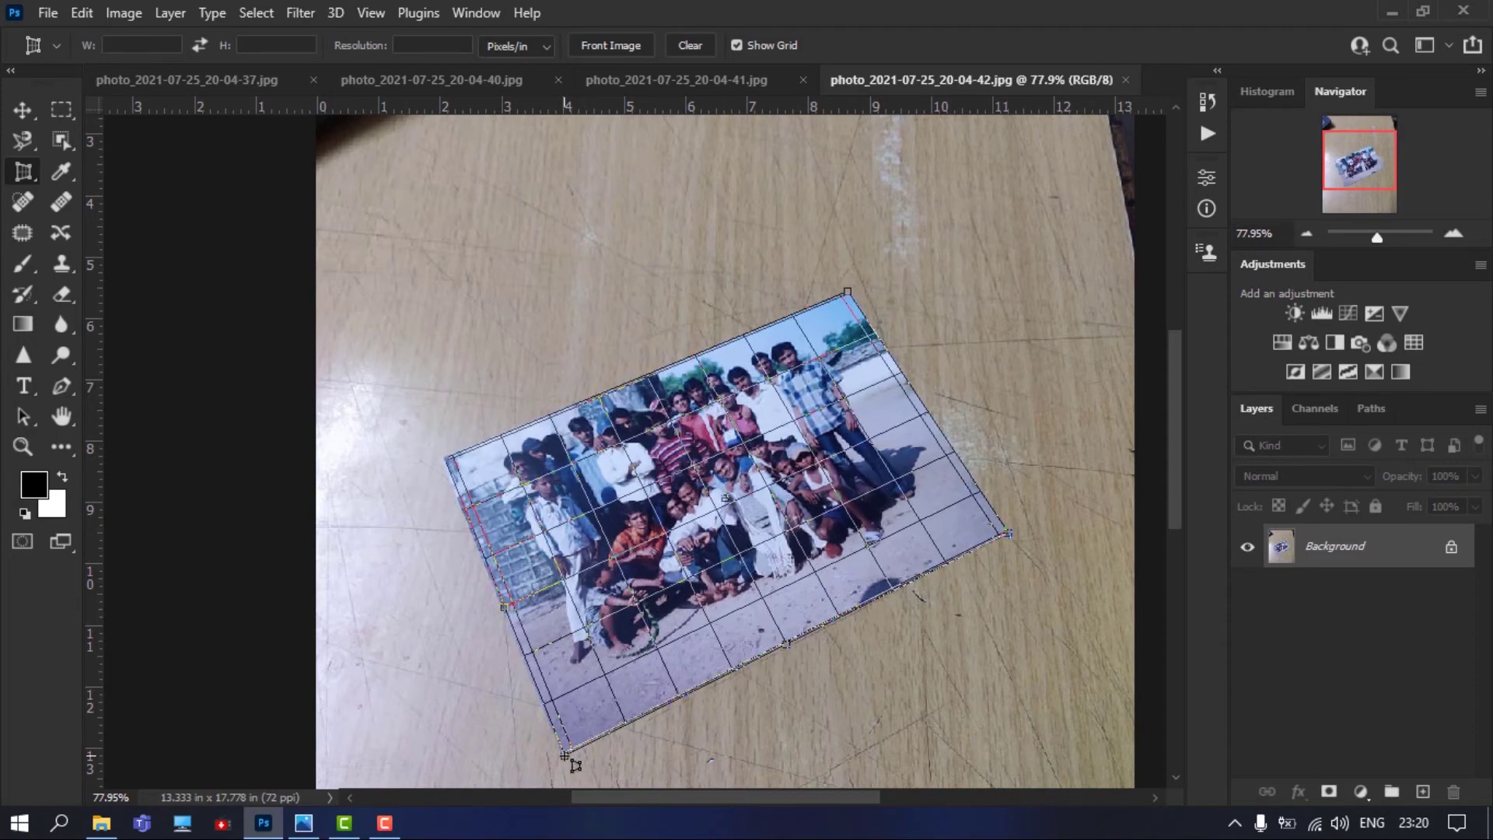
pyautogui.click(562, 754)
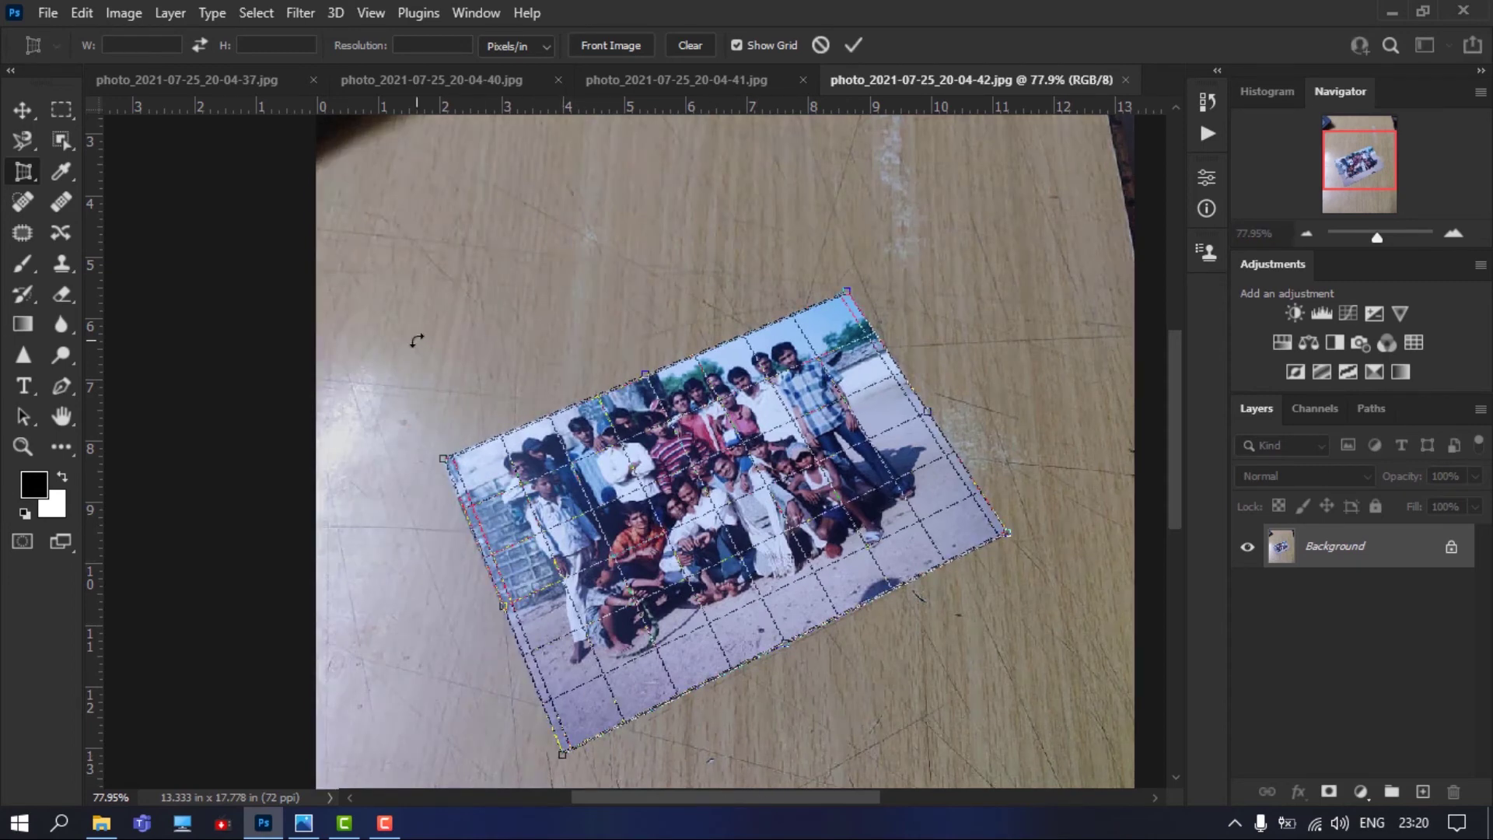
# Fine-tune the perspective crop's upper-left point so it sits exactly on the print's corner
pyautogui.scroll(1, 417, 340)
pyautogui.scroll(5, 303, 306)
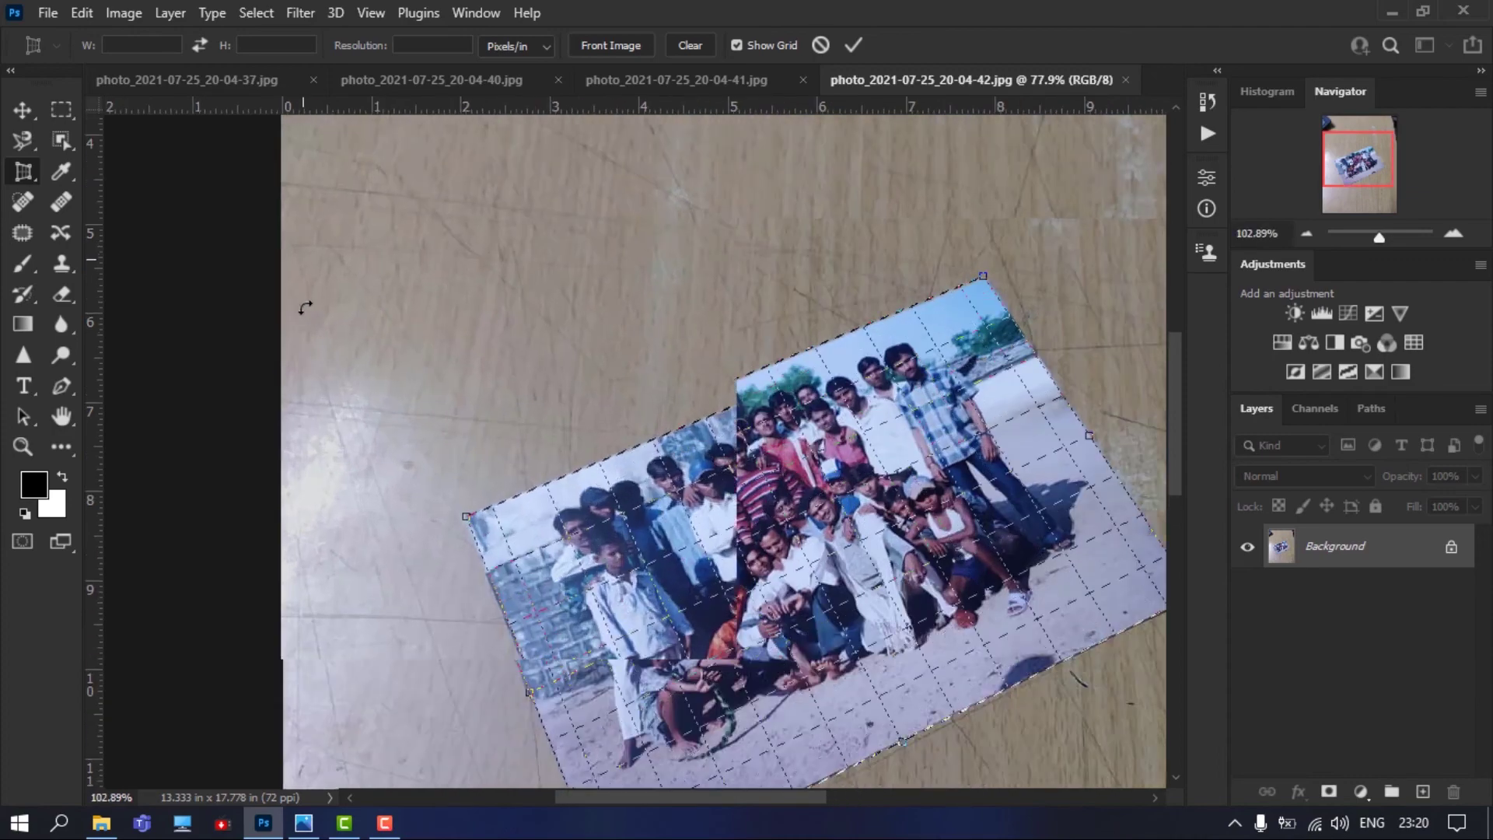
pyautogui.scroll(5, 360, 382)
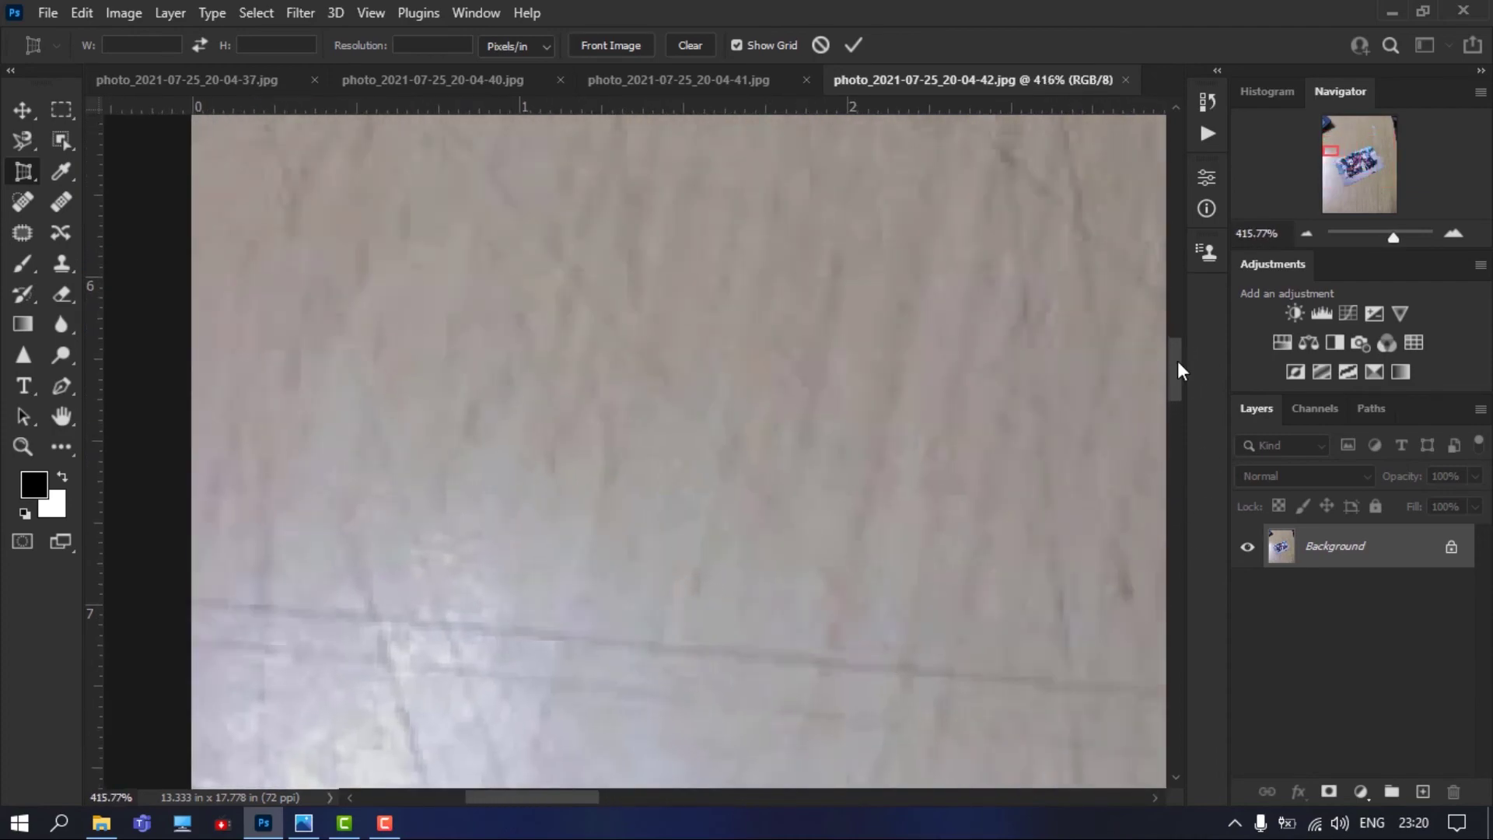
pyautogui.moveTo(1178, 361); pyautogui.dragTo(1174, 429)
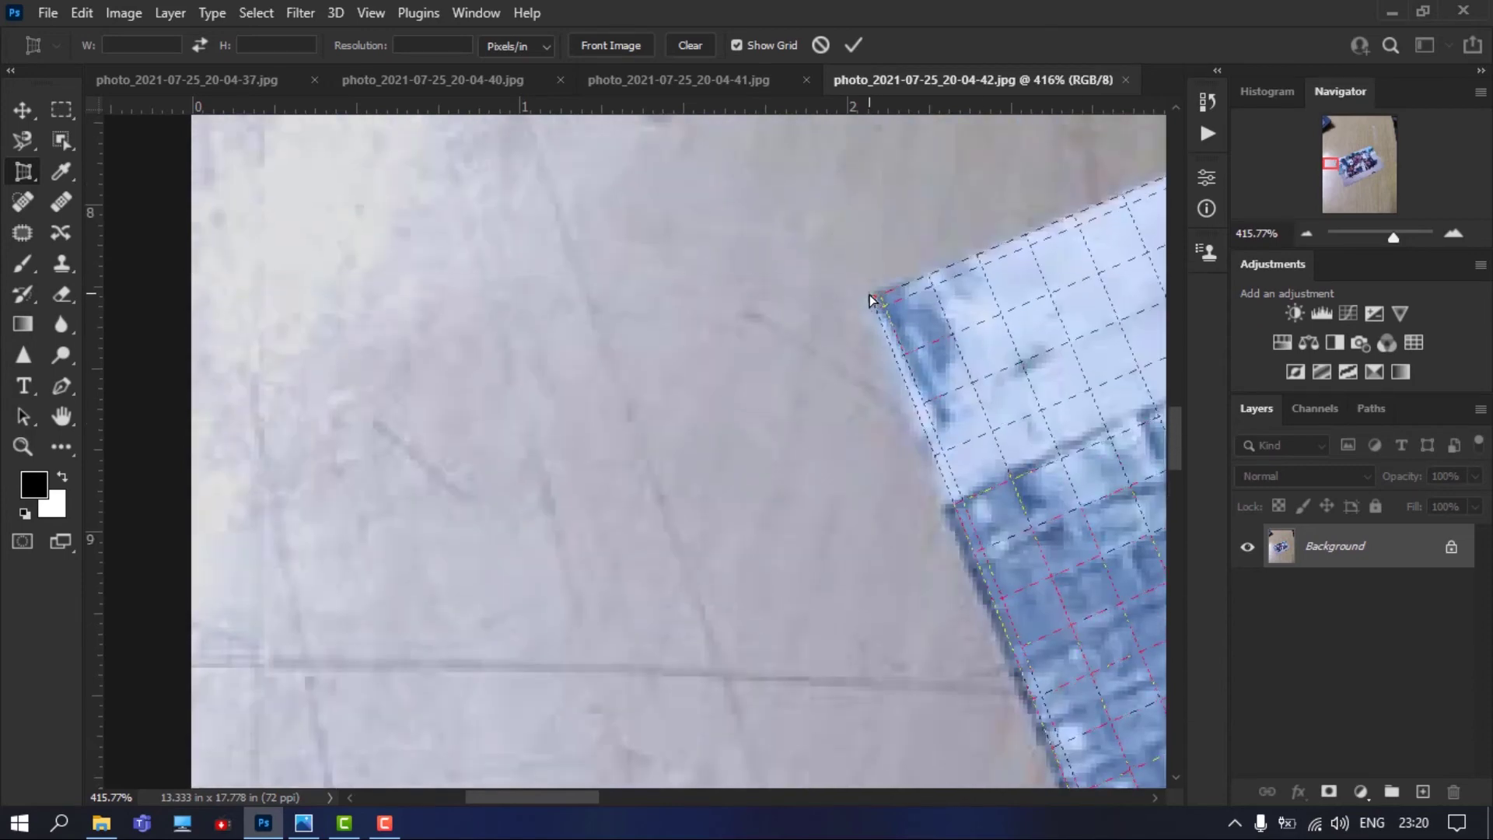
pyautogui.moveTo(870, 295); pyautogui.dragTo(872, 291)
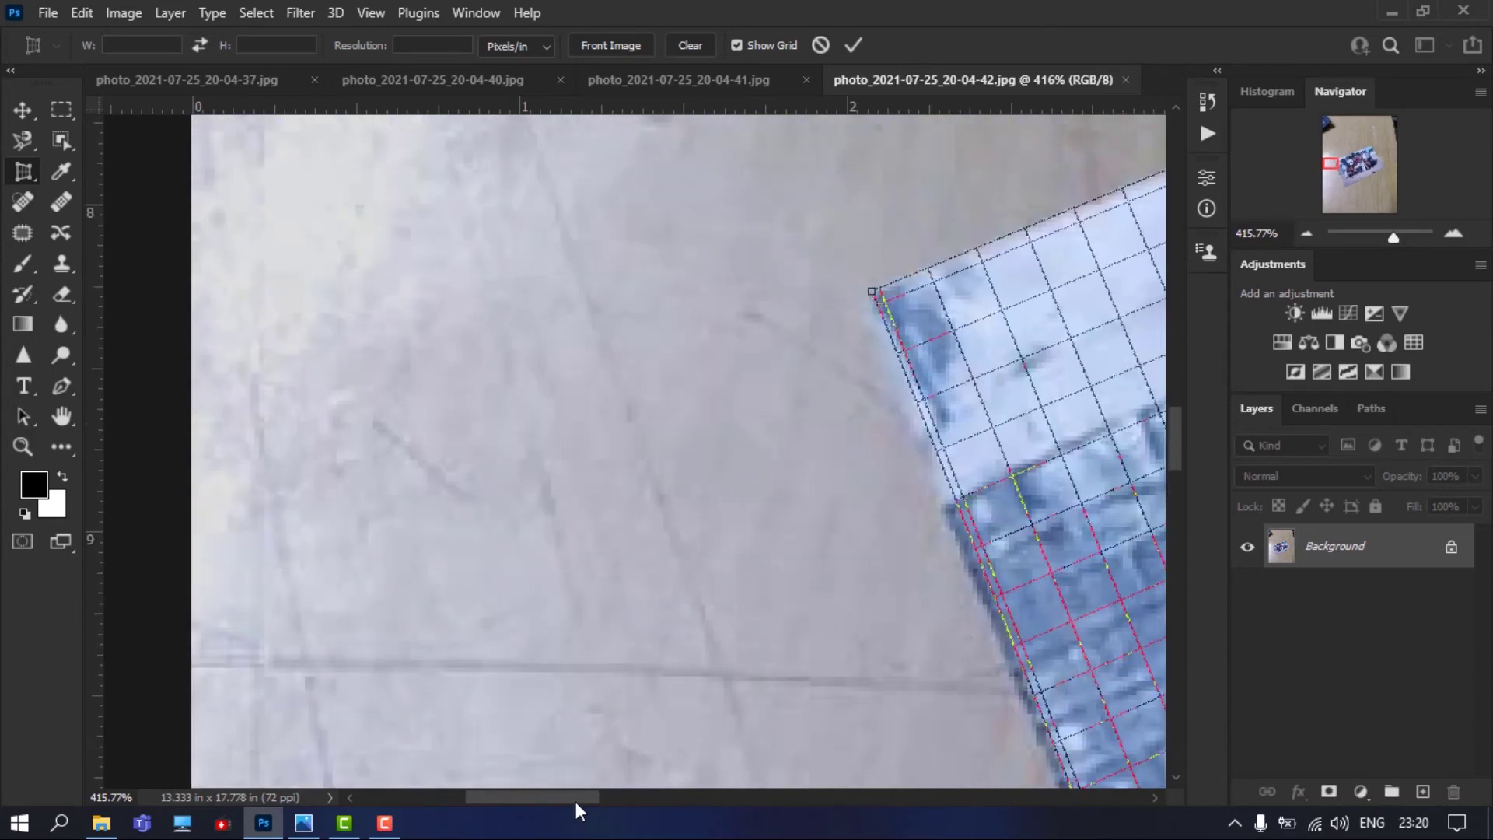
# Fine-tune the perspective crop's upper-right point against the print's corner
pyautogui.moveTo(574, 797); pyautogui.dragTo(619, 793)
pyautogui.moveTo(1170, 447); pyautogui.dragTo(1172, 573)
pyautogui.moveTo(552, 797); pyautogui.dragTo(623, 793)
pyautogui.moveTo(1371, 156); pyautogui.dragTo(1368, 149)
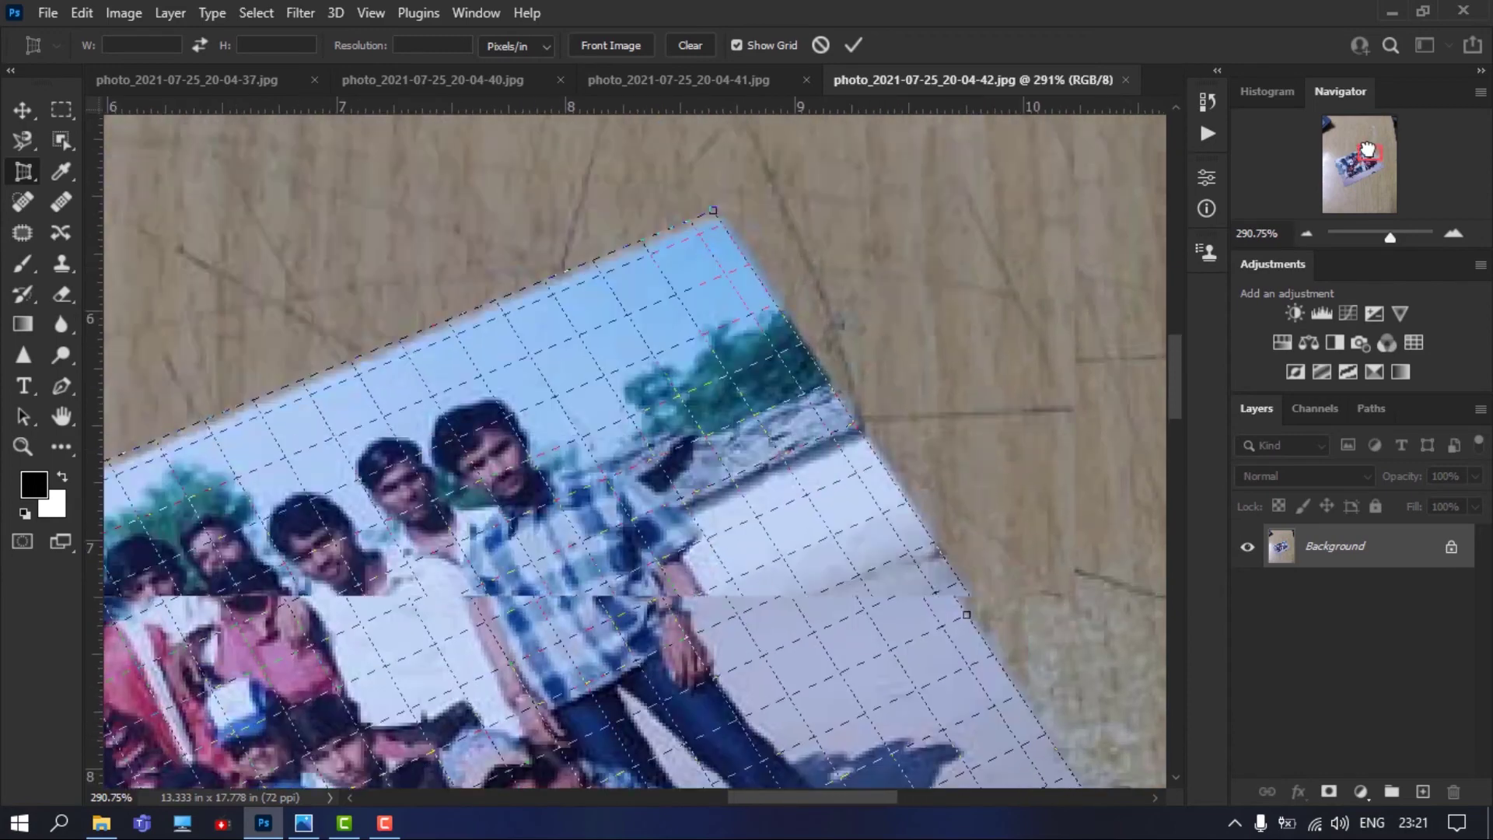
pyautogui.moveTo(760, 264); pyautogui.dragTo(767, 259)
# Apply the perspective crop to the group print and fit the straightened image on screen
pyautogui.moveTo(1387, 235)
pyautogui.mouseDown()
pyautogui.moveTo(1346, 234)
pyautogui.moveTo(1378, 240)
pyautogui.mouseUp()
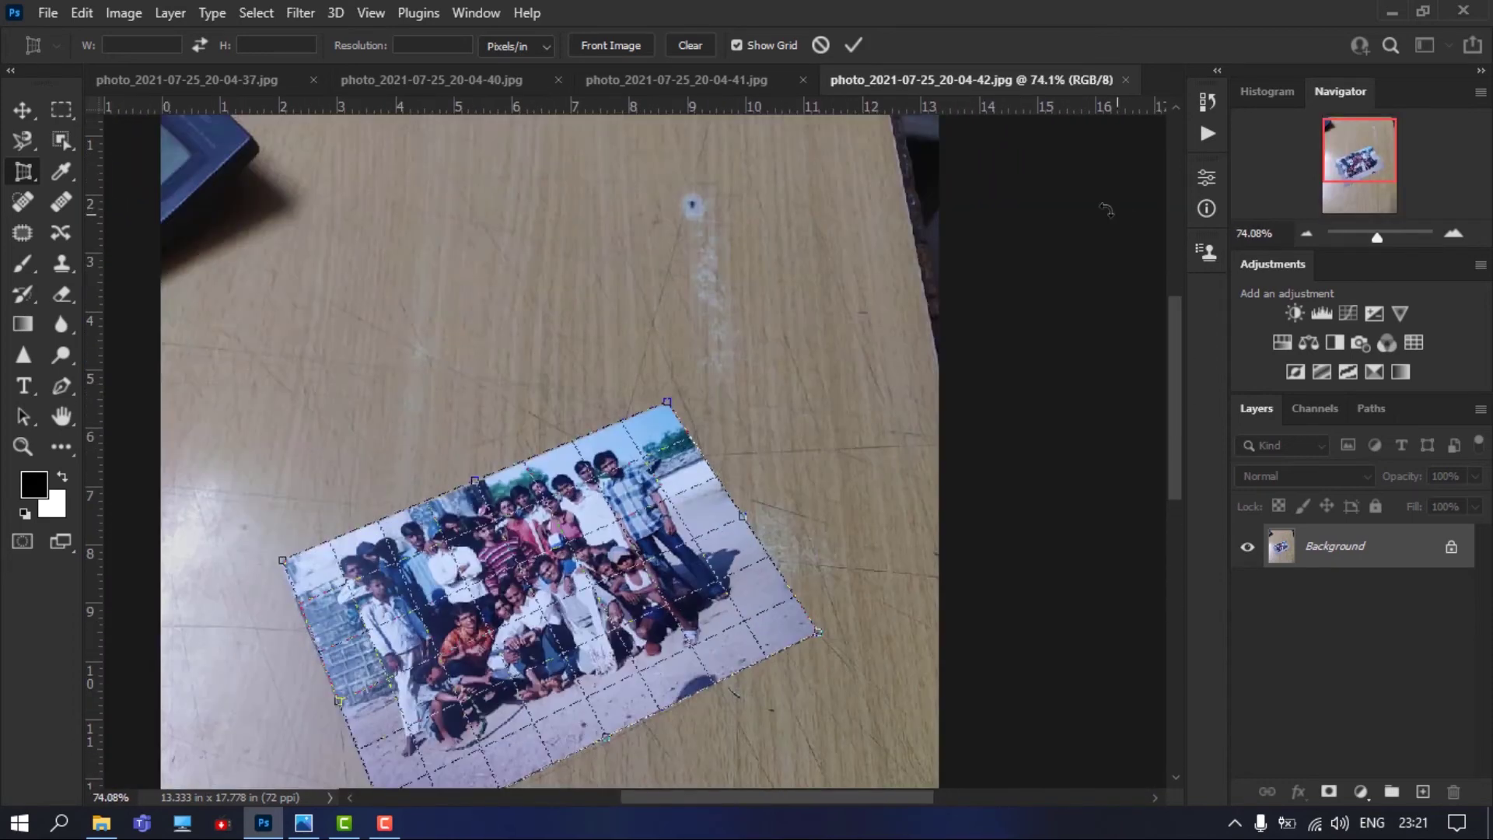
pyautogui.moveTo(1177, 413); pyautogui.dragTo(1177, 449)
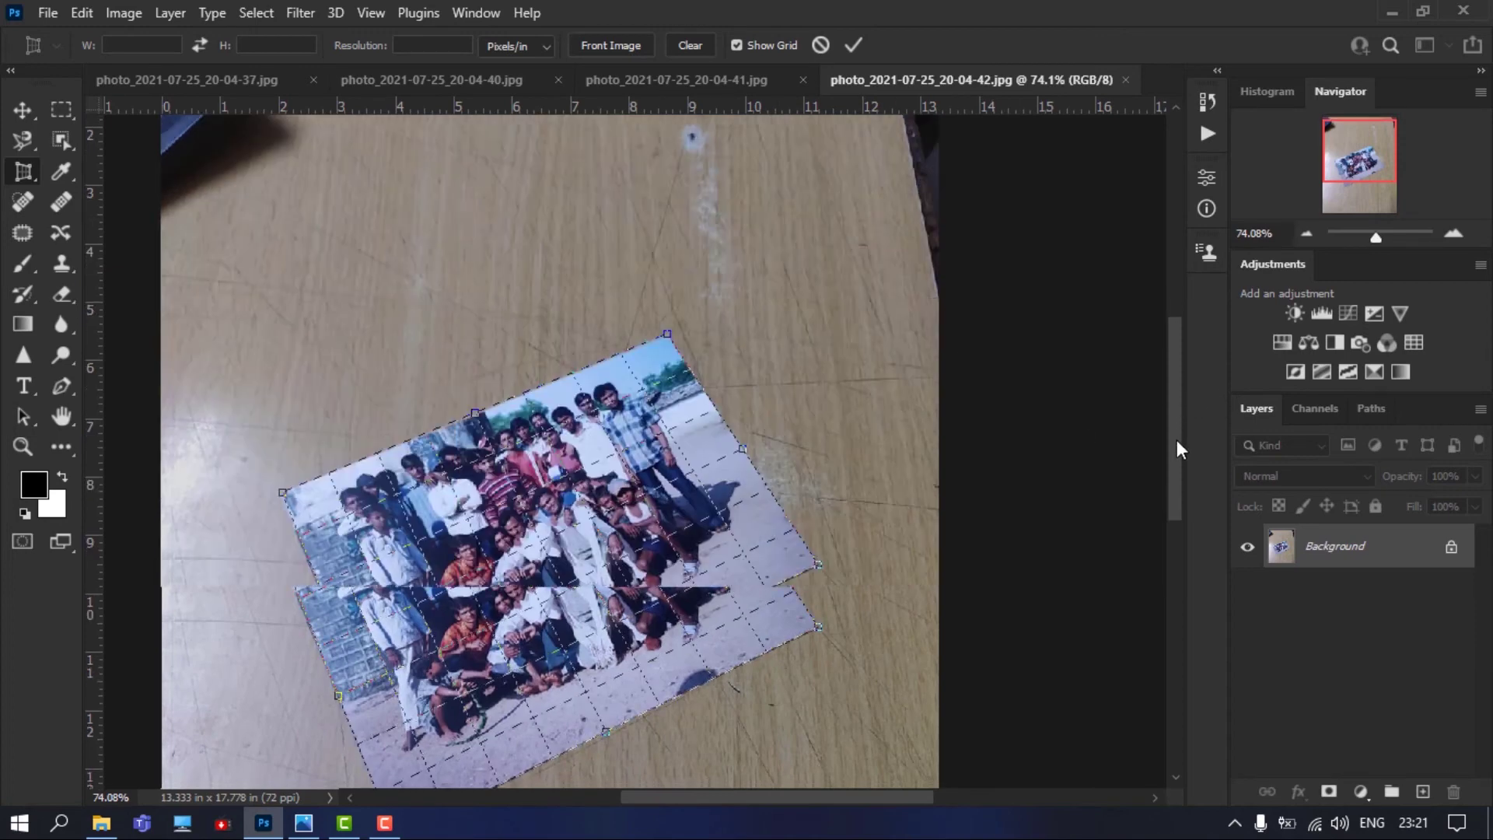
pyautogui.click(853, 45)
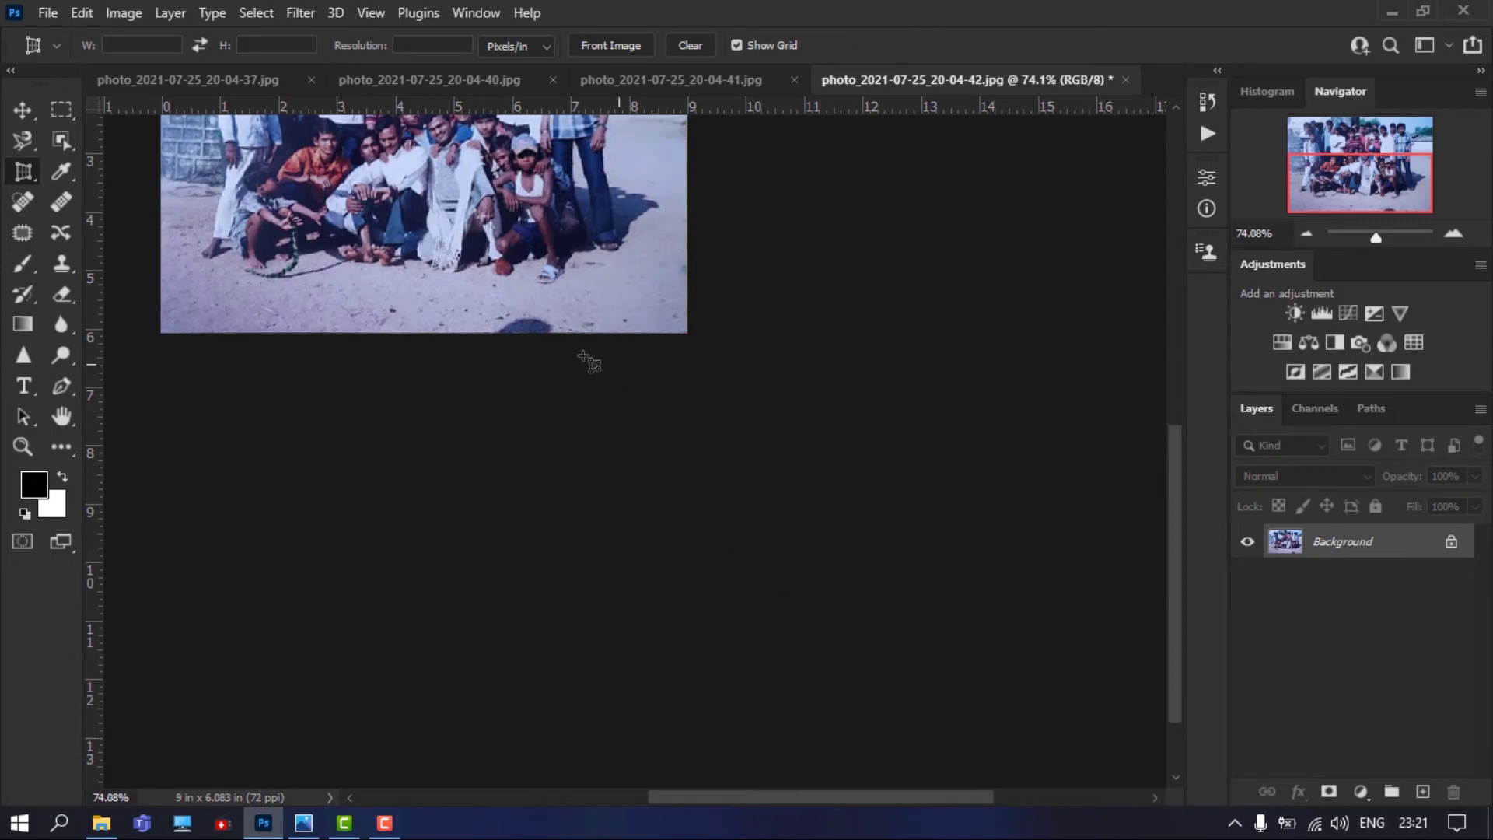
pyautogui.hotkey('ctrl', '0')
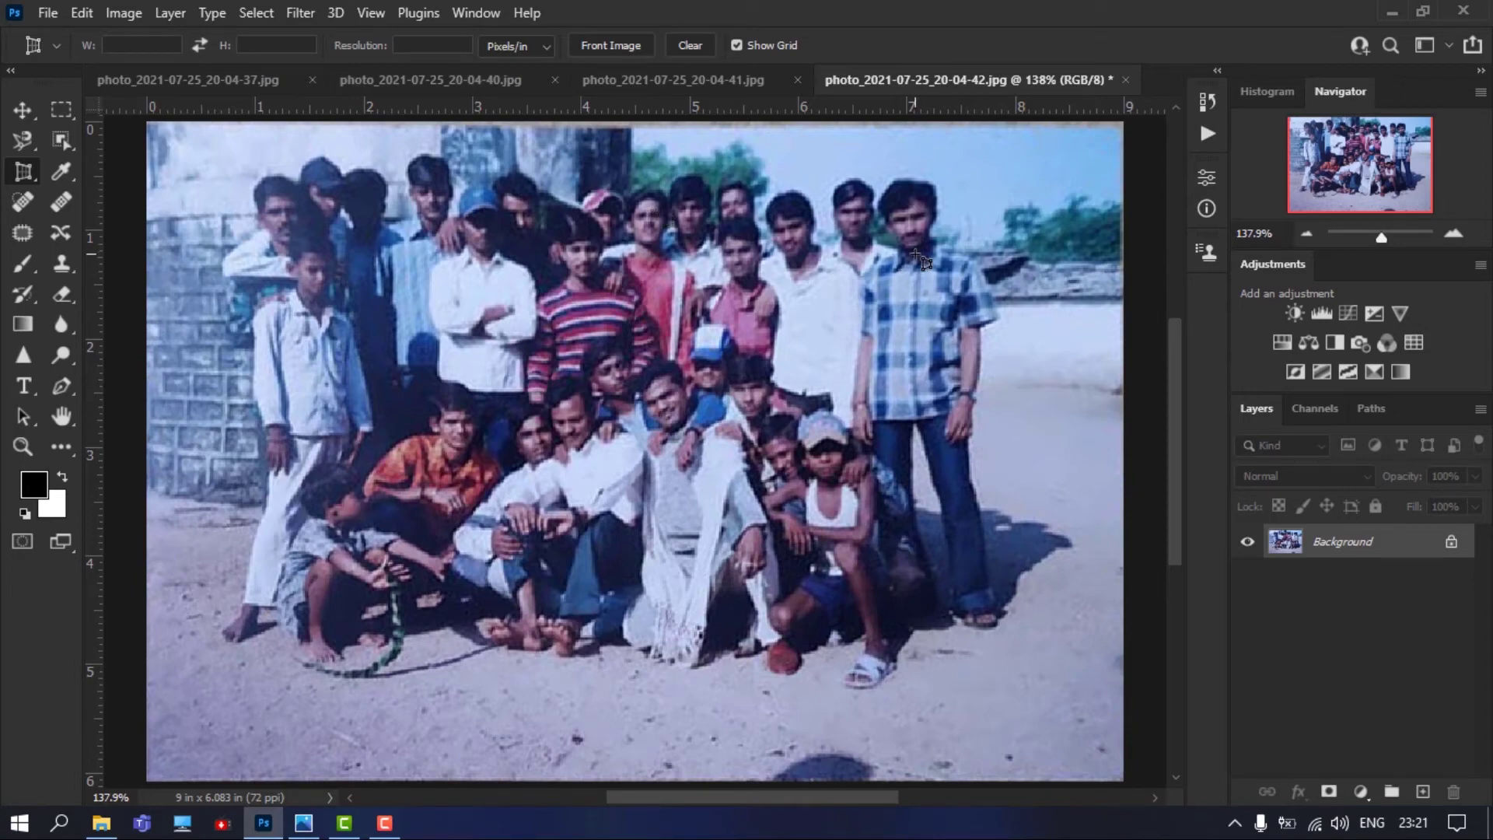
# Revert the group photo to its saved version and outline the print's four corners again with the Perspective Crop Tool
pyautogui.click(48, 13)
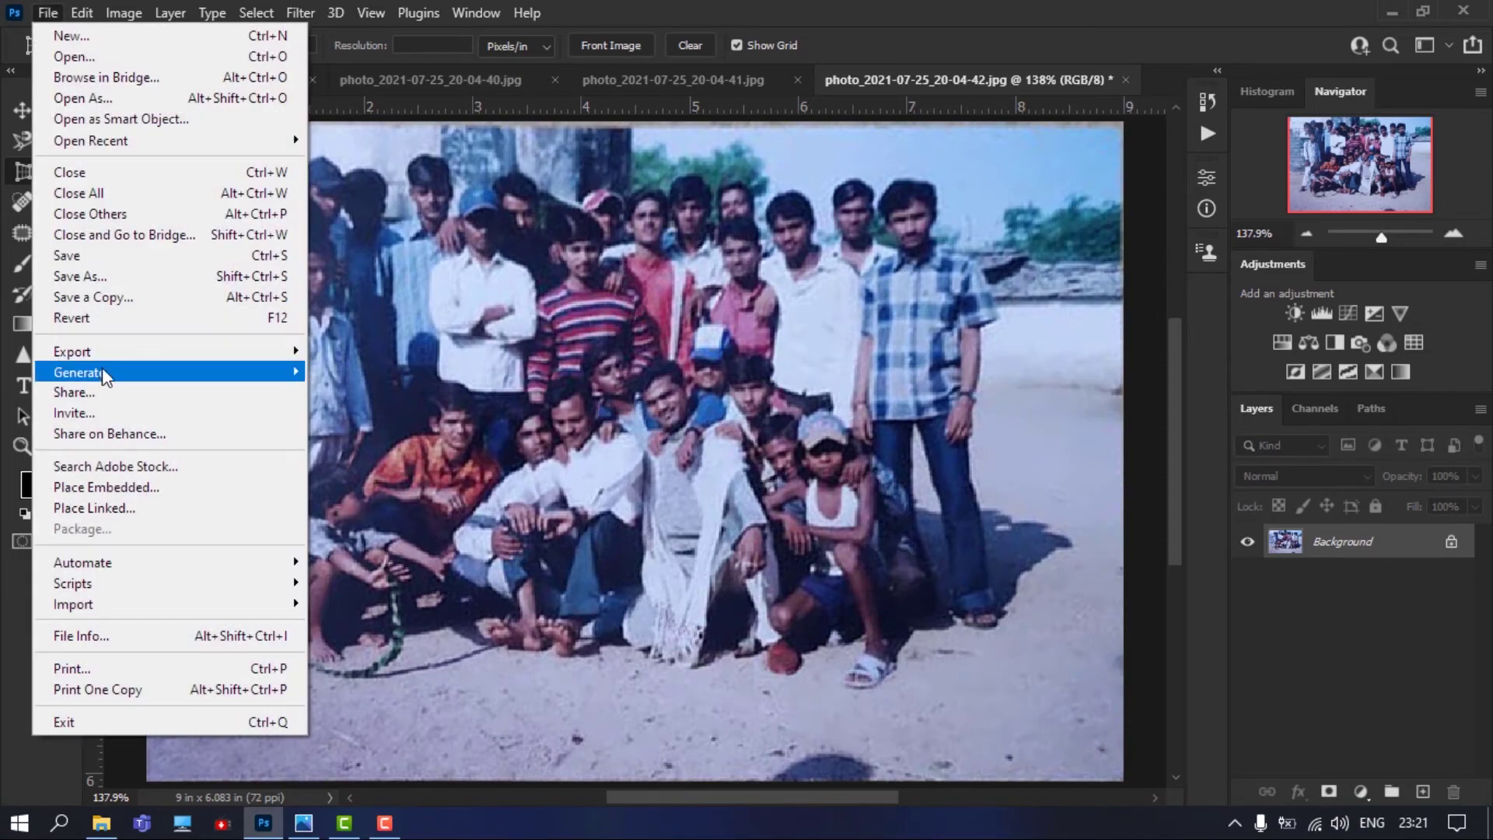
pyautogui.click(109, 313)
pyautogui.scroll(-3, 633, 344)
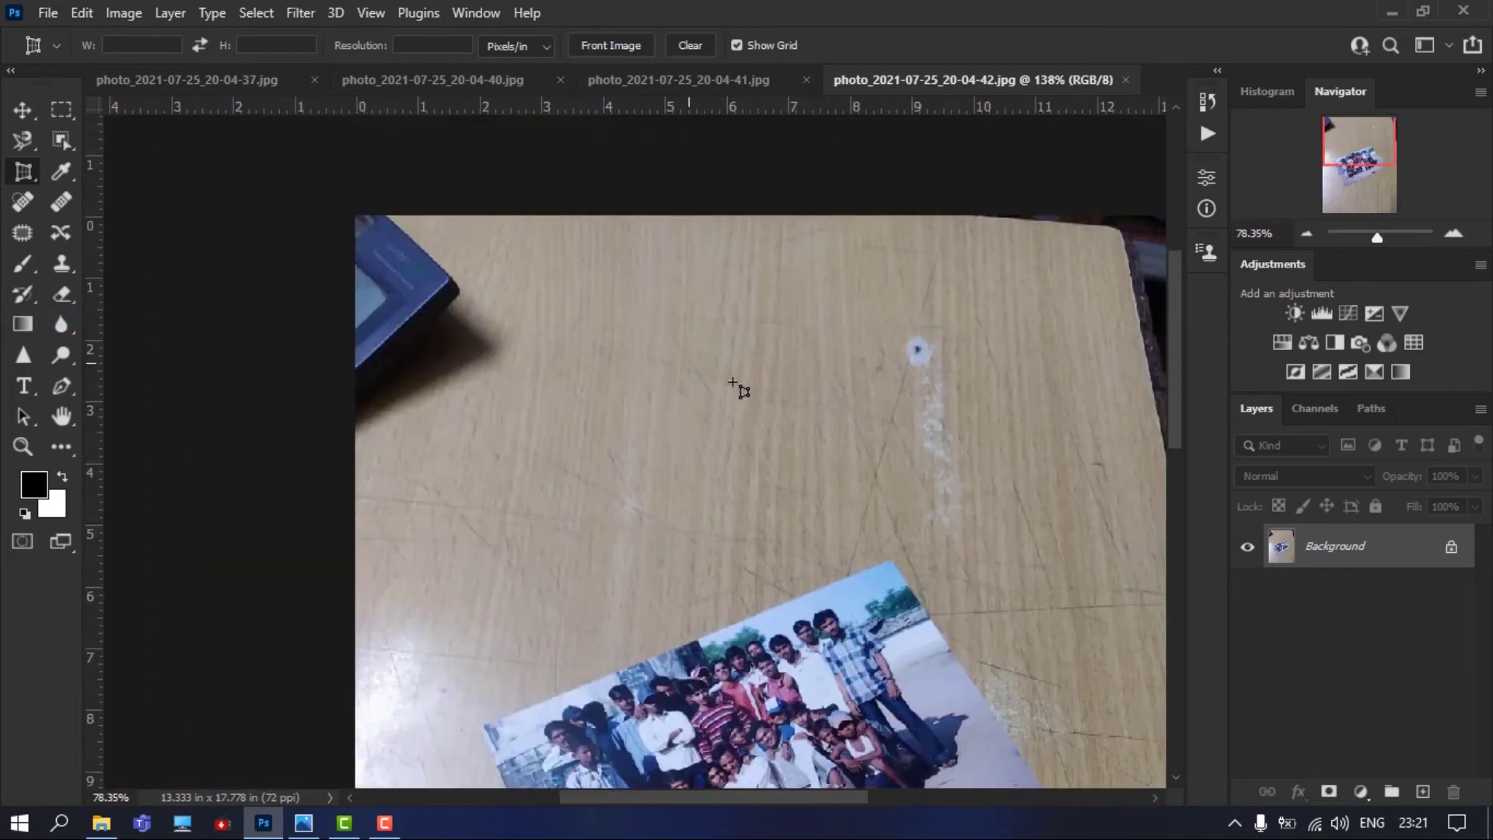
pyautogui.moveTo(708, 559); pyautogui.dragTo(675, 290)
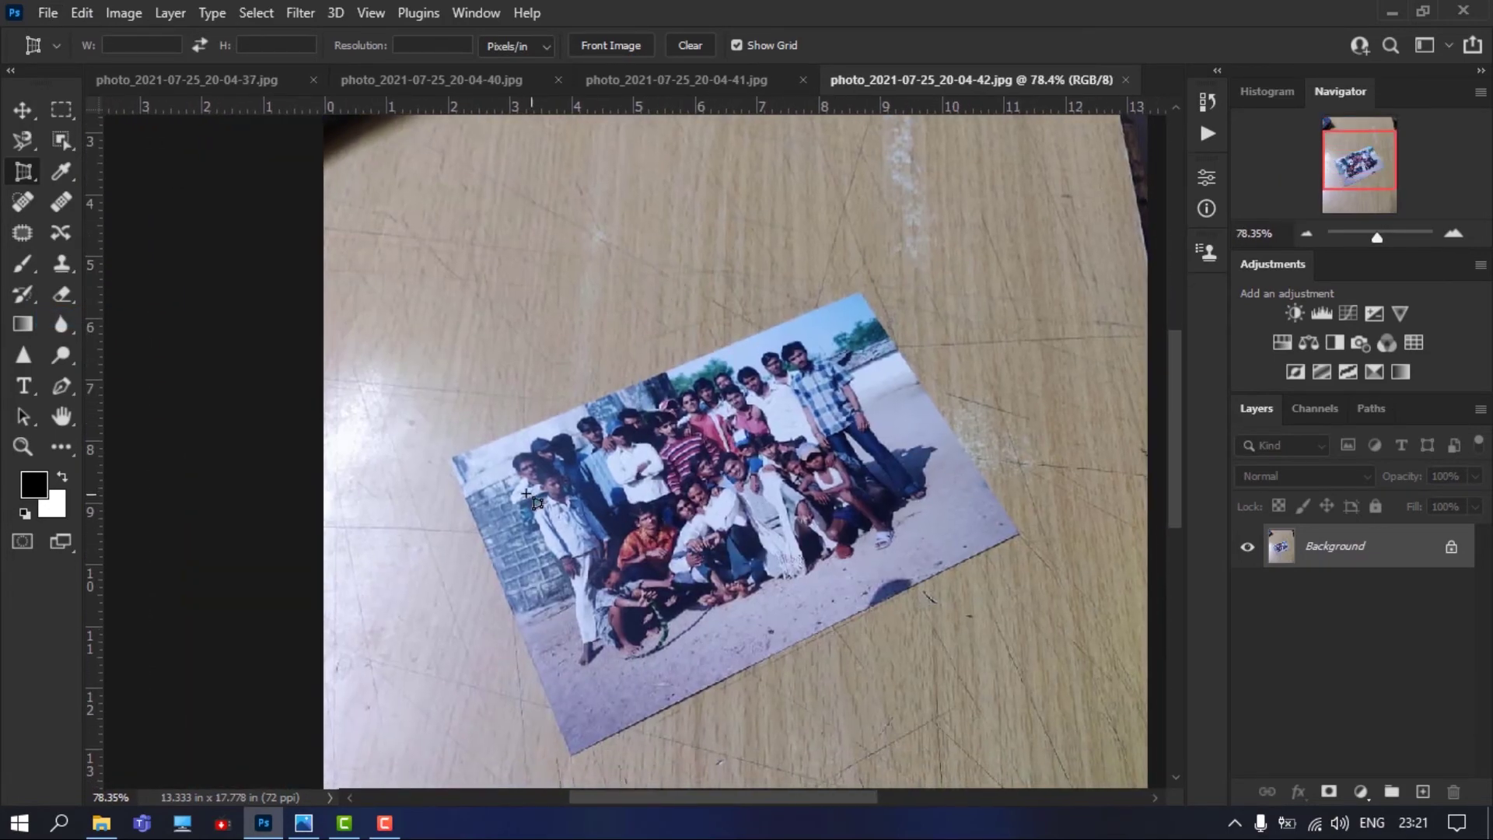
pyautogui.click(452, 457)
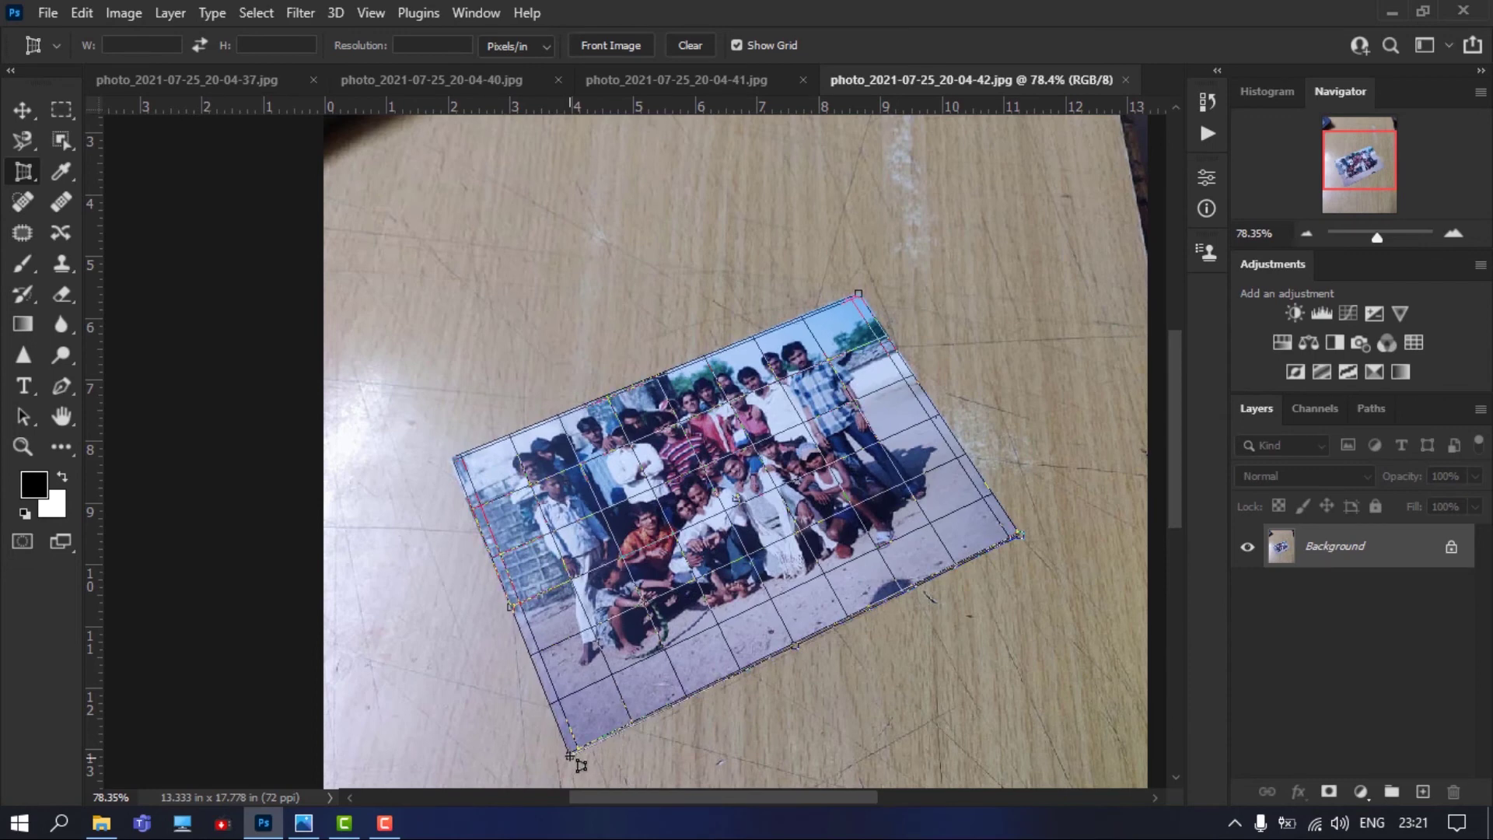
pyautogui.click(570, 754)
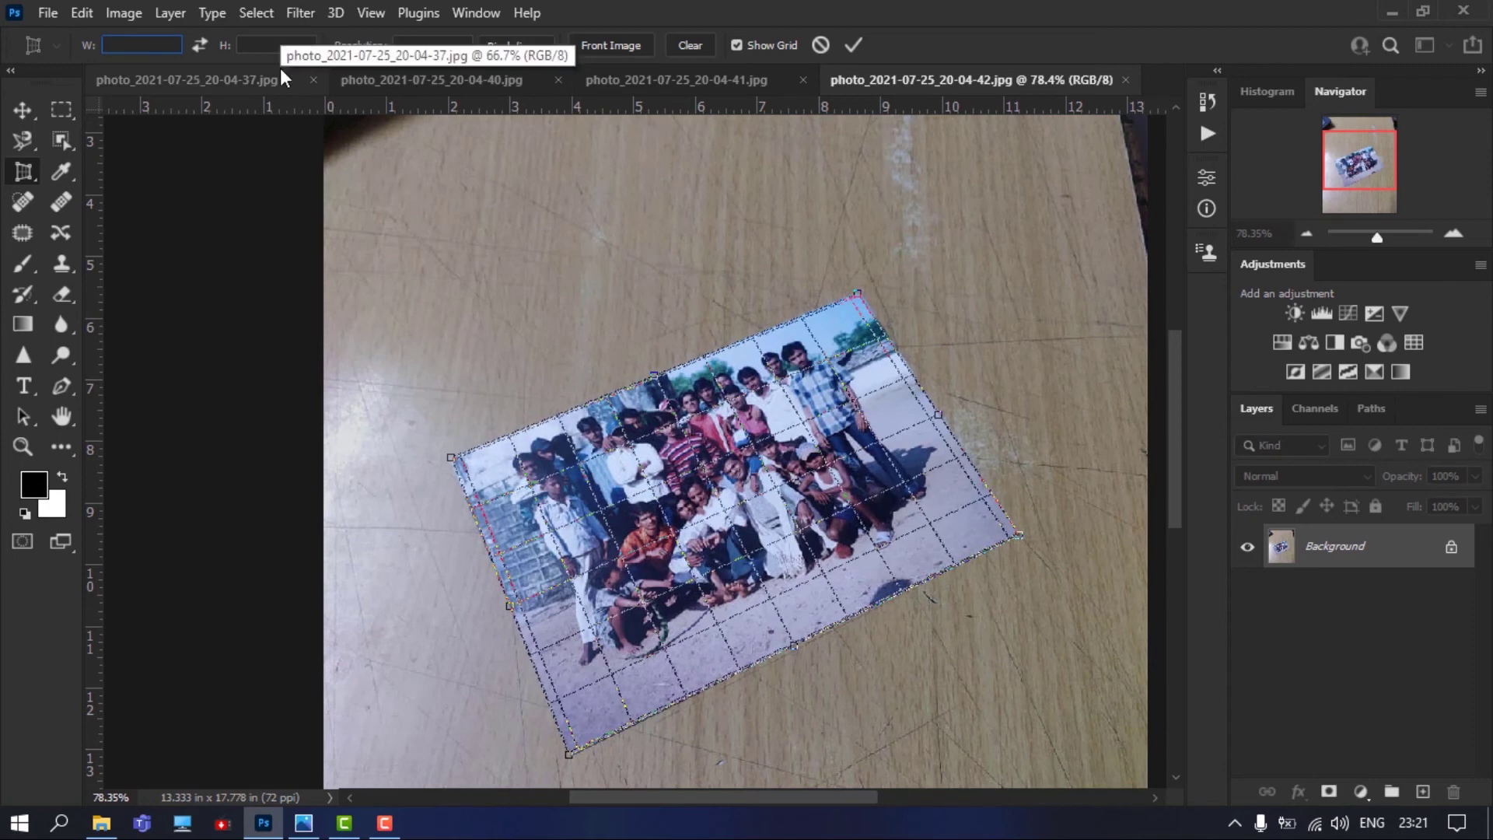
# Set the perspective crop to 12 in wide, 8 in high and 300 pixels/in, and apply it to the group print
pyautogui.write('12')
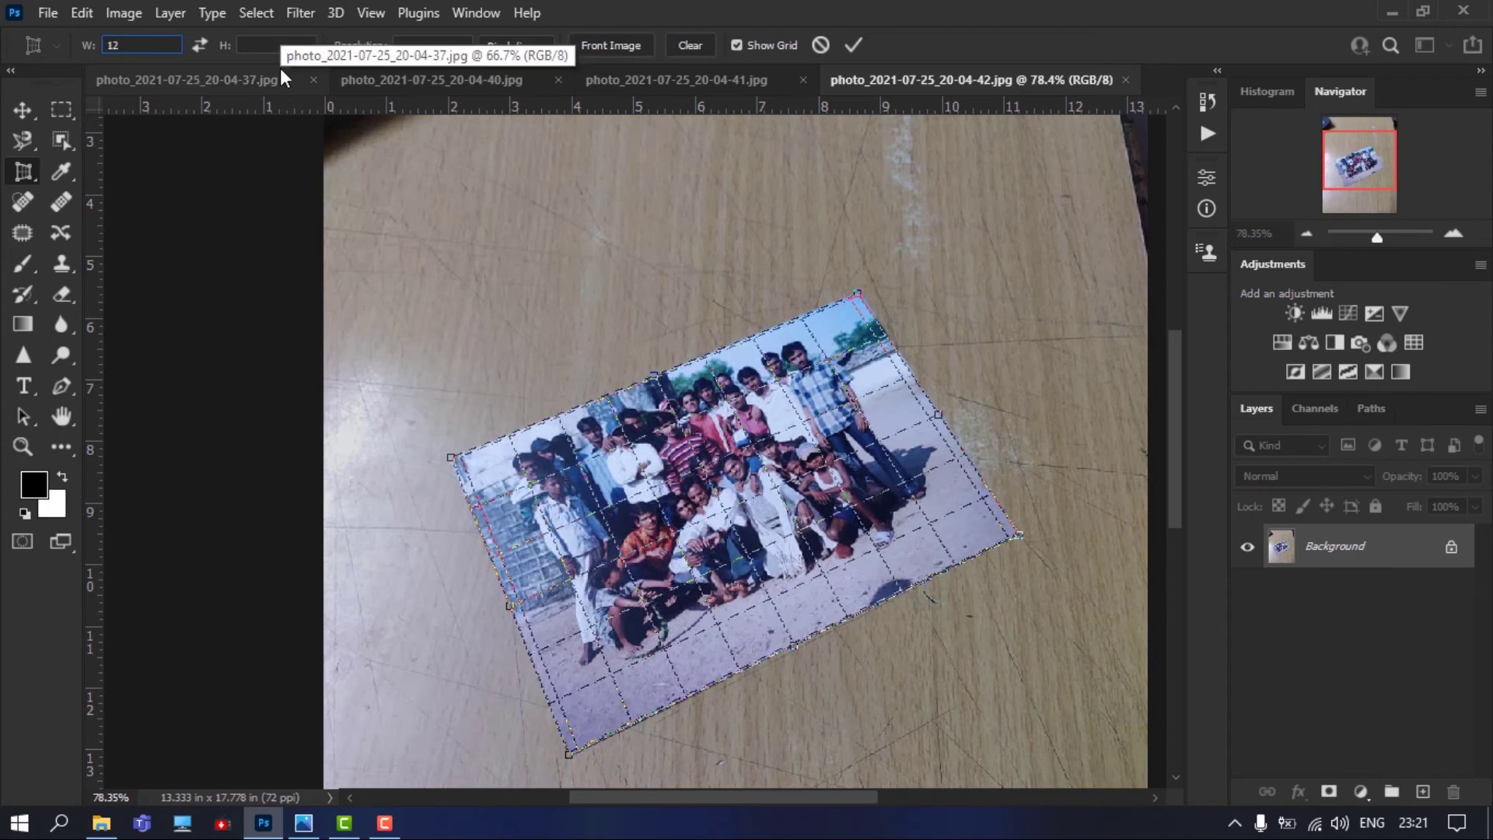
pyautogui.press('Tab')
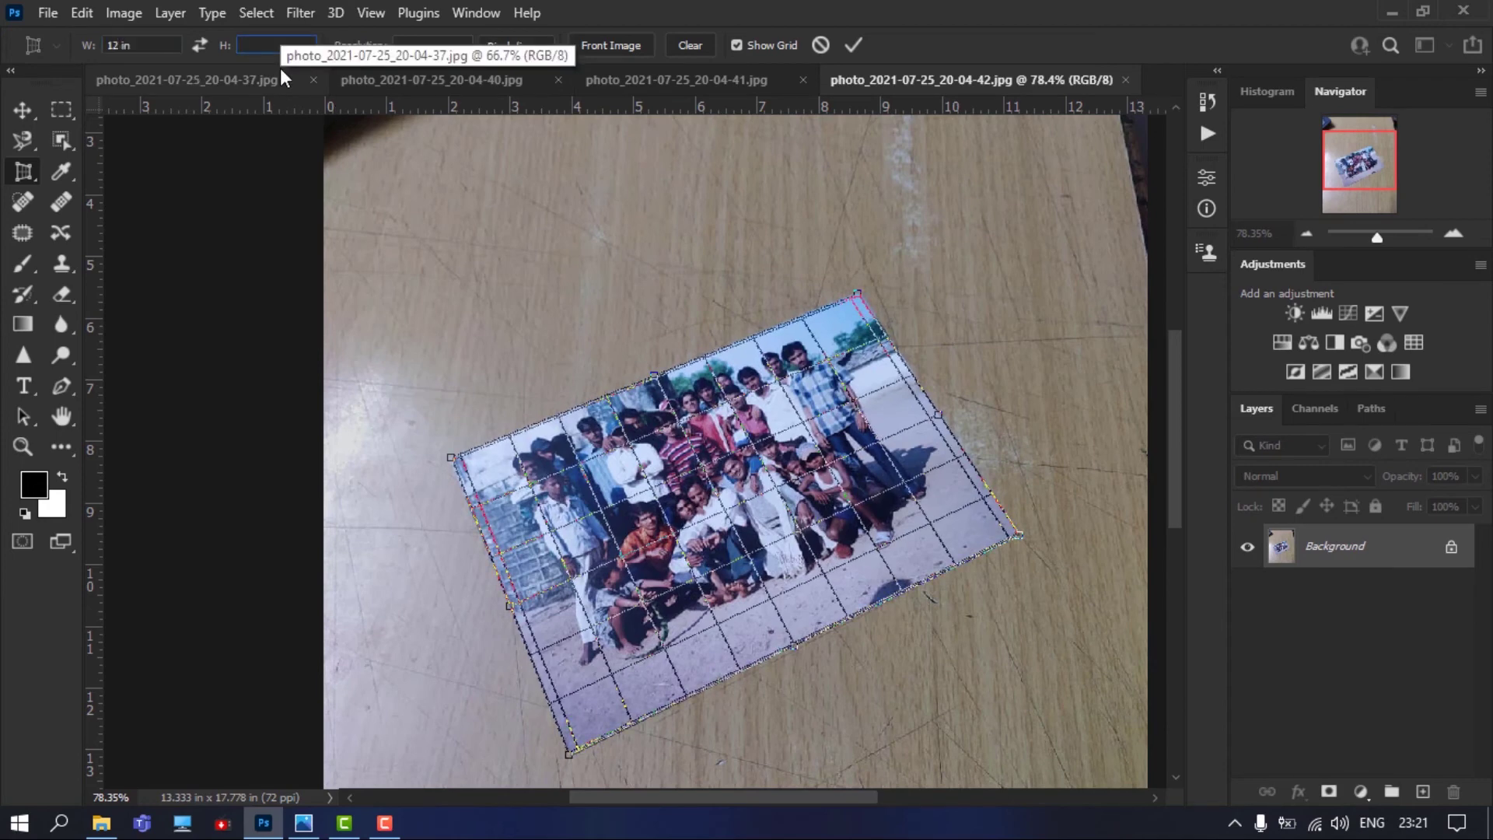
pyautogui.write('8in')
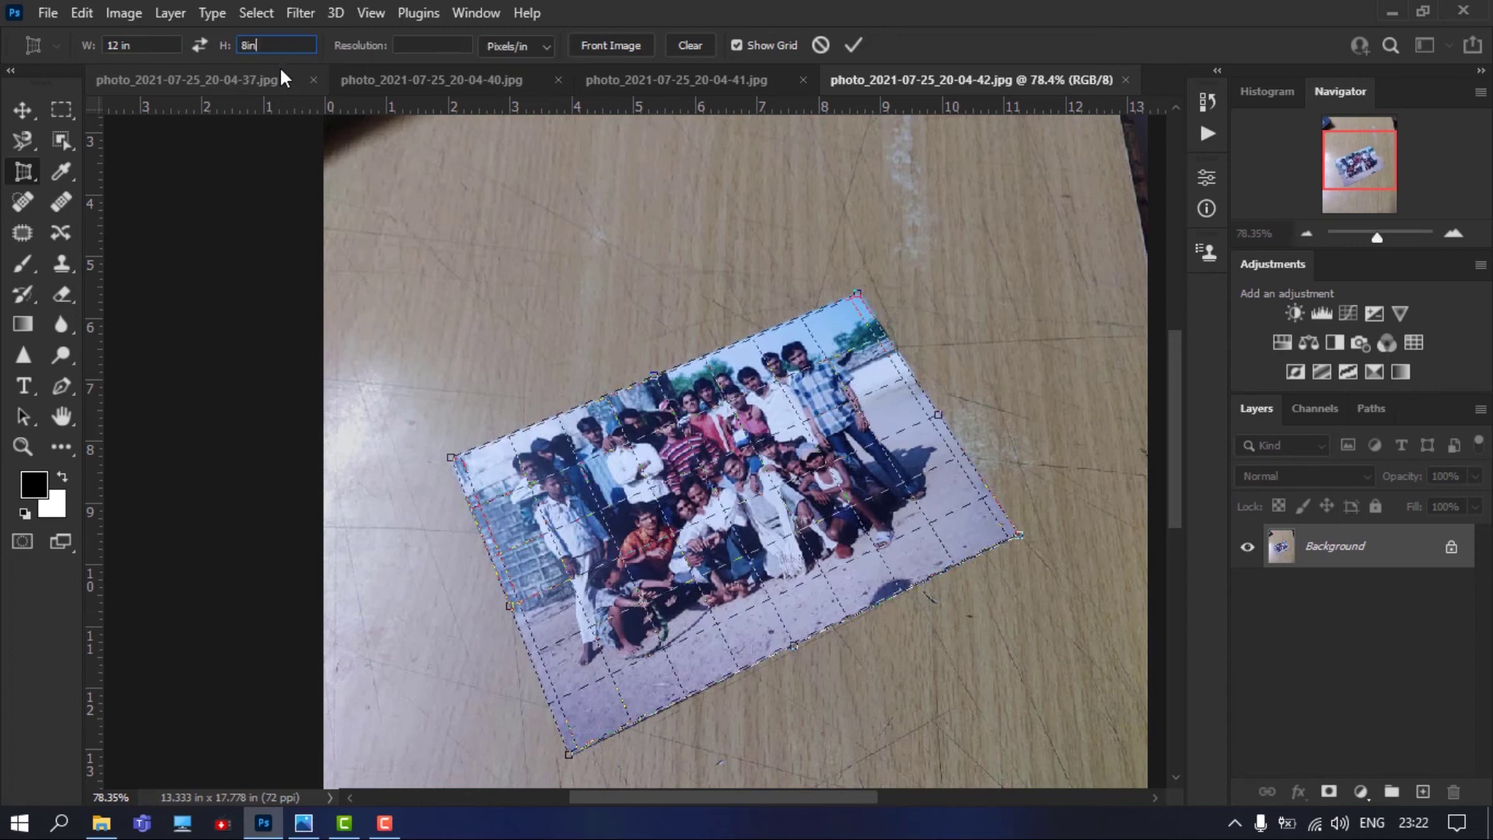
pyautogui.press('Tab')
pyautogui.write('300')
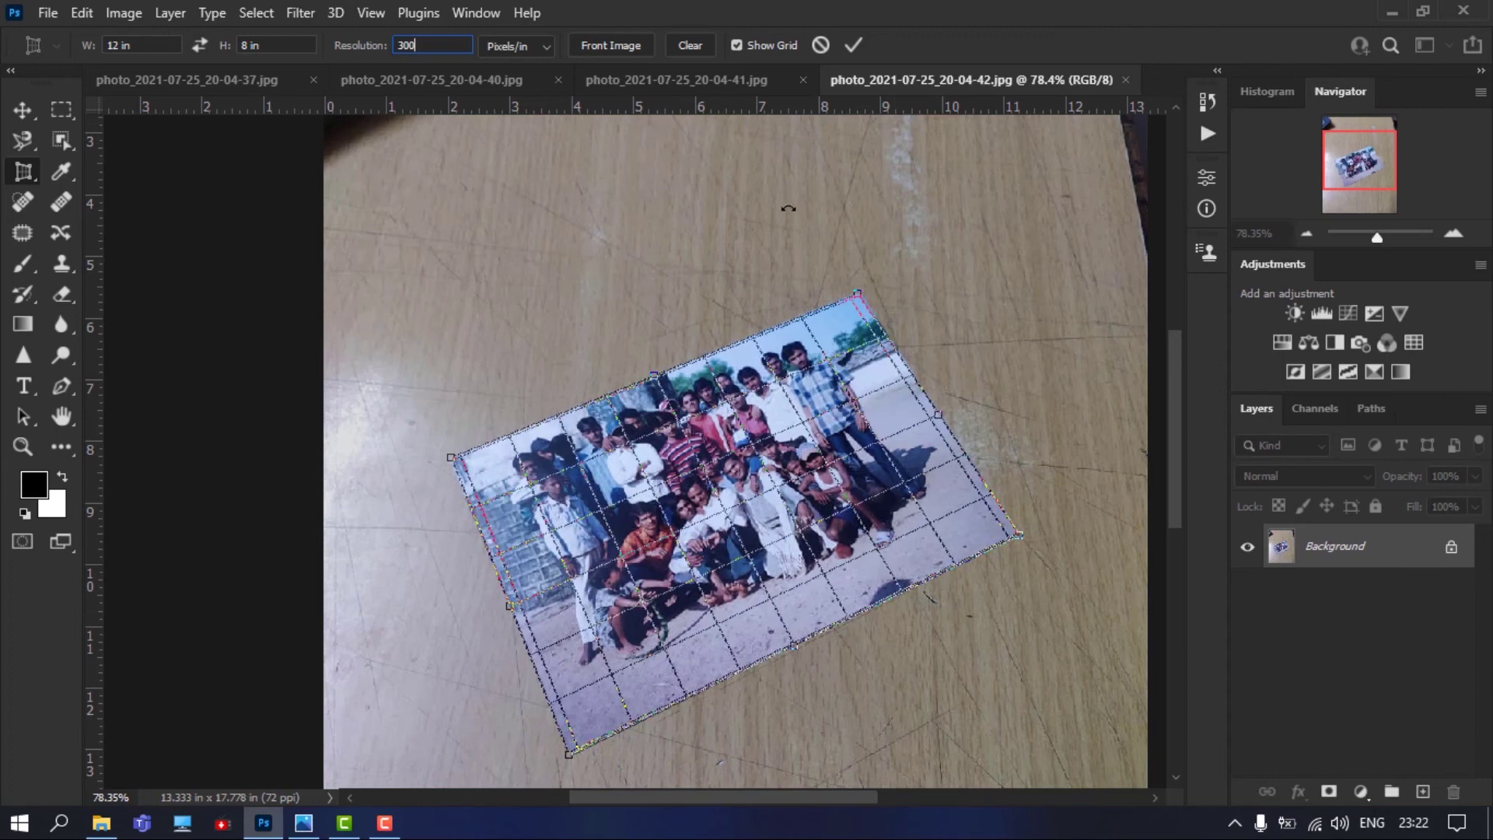
pyautogui.click(854, 46)
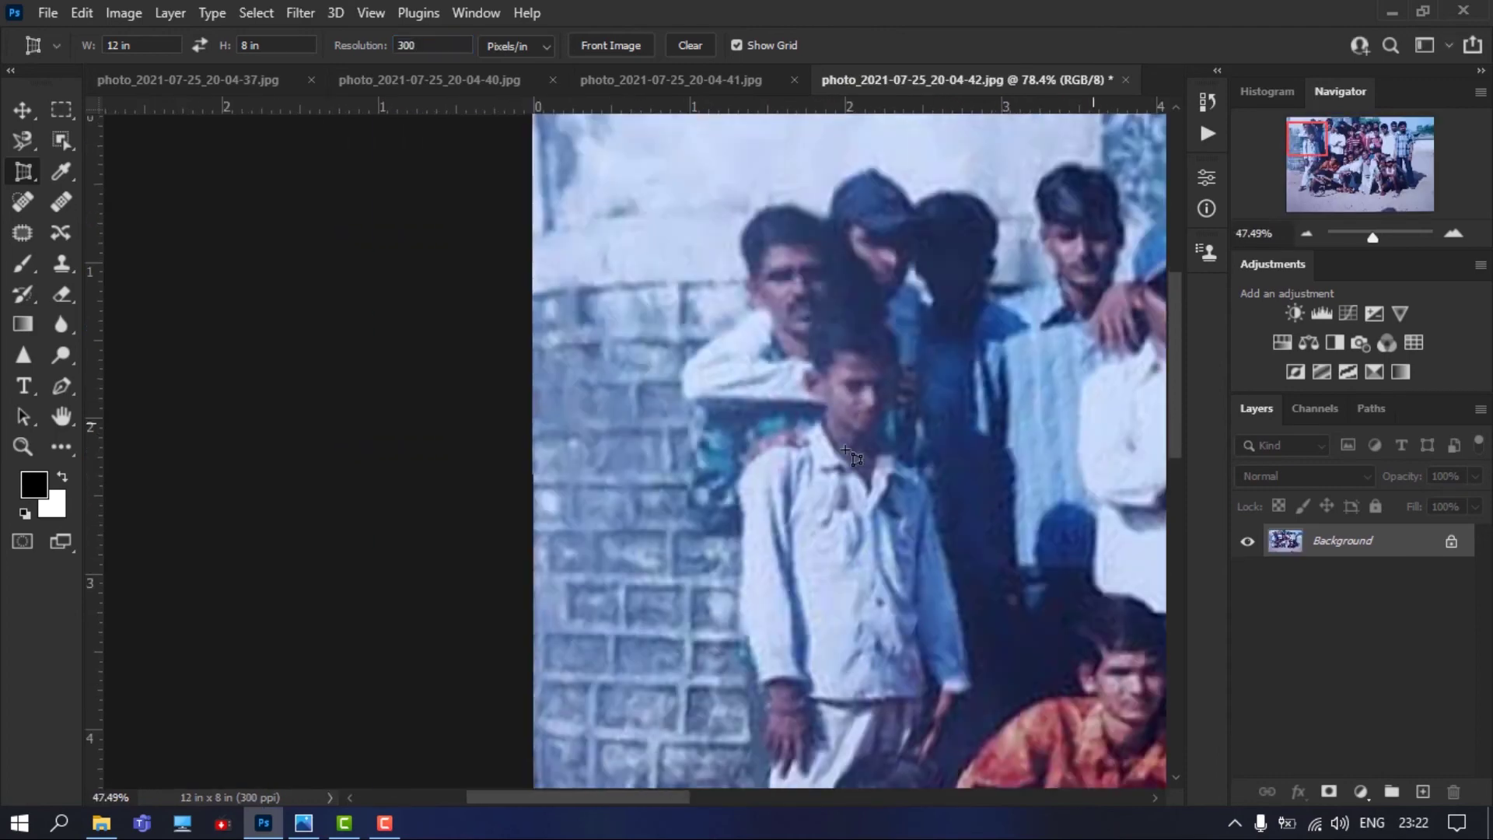
# Check the straightened group photo, and close photo_2021-07-25_20-04-42.jpg without saving the changes
pyautogui.scroll(-3, 854, 459)
pyautogui.moveTo(656, 796); pyautogui.dragTo(853, 805)
pyautogui.scroll(-2, 713, 795)
pyautogui.moveTo(1177, 403); pyautogui.dragTo(1177, 476)
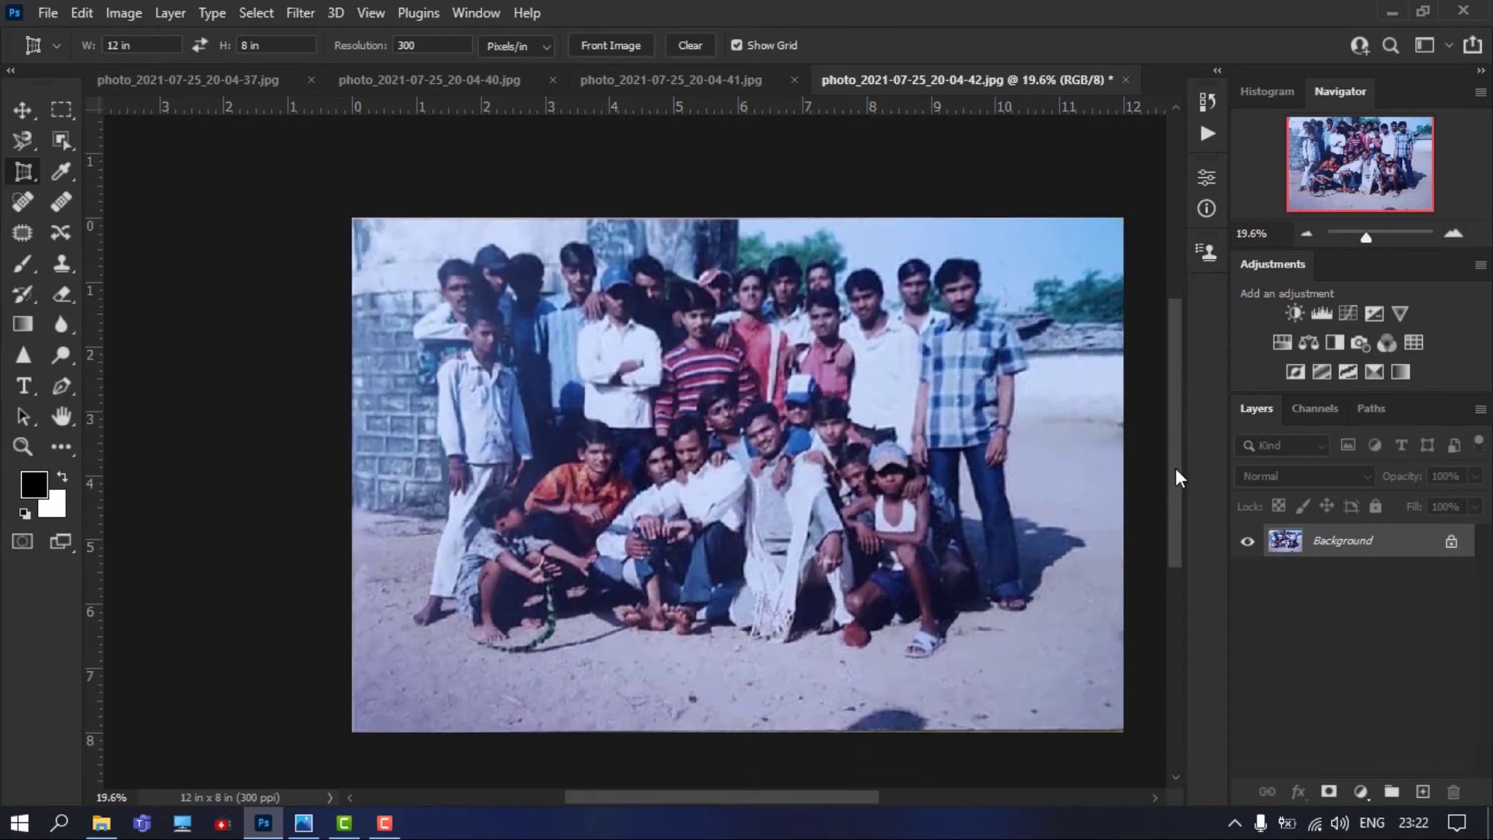
pyautogui.click(1127, 78)
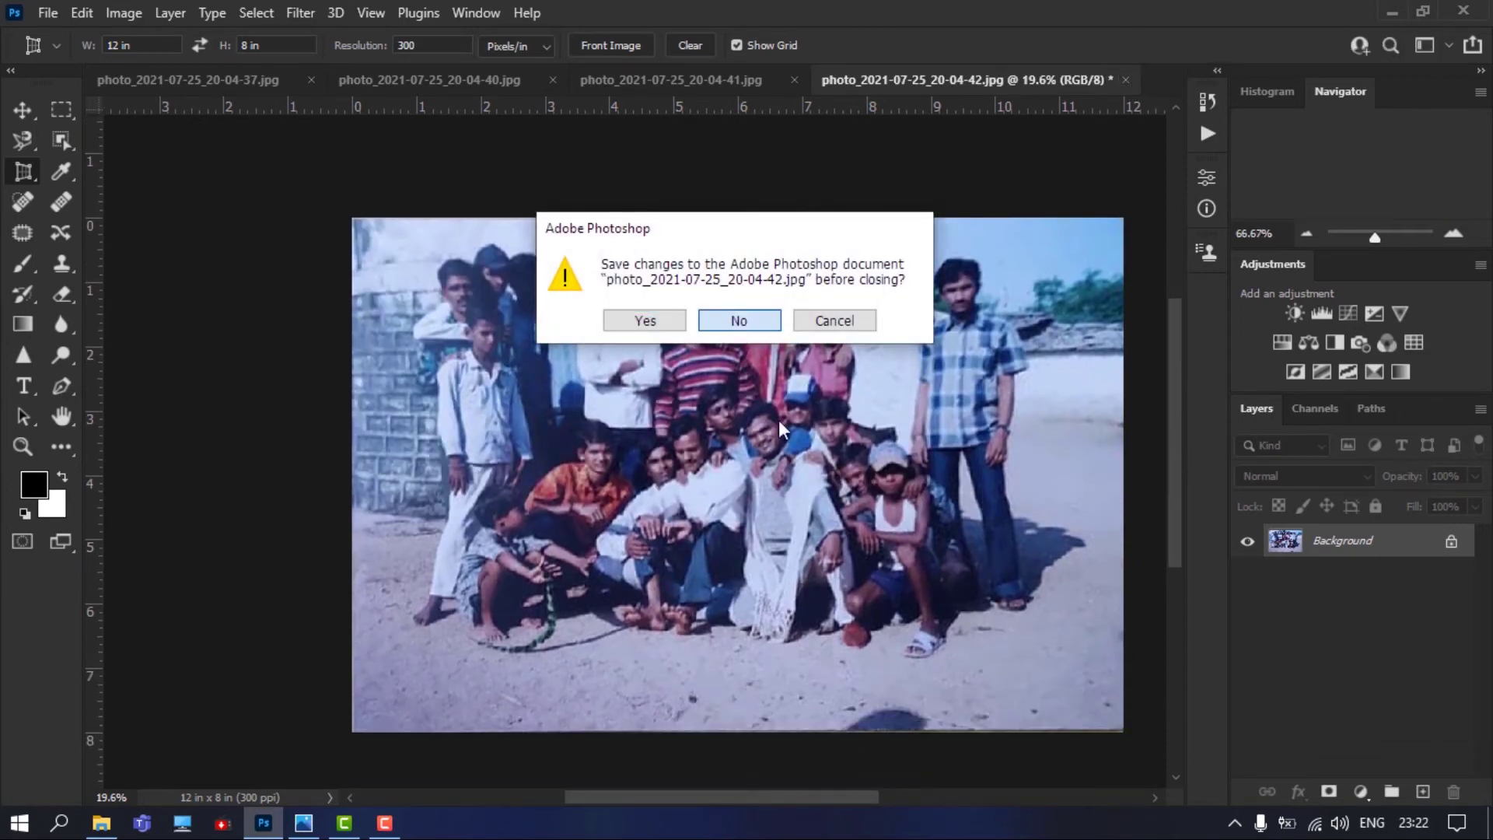
pyautogui.click(739, 320)
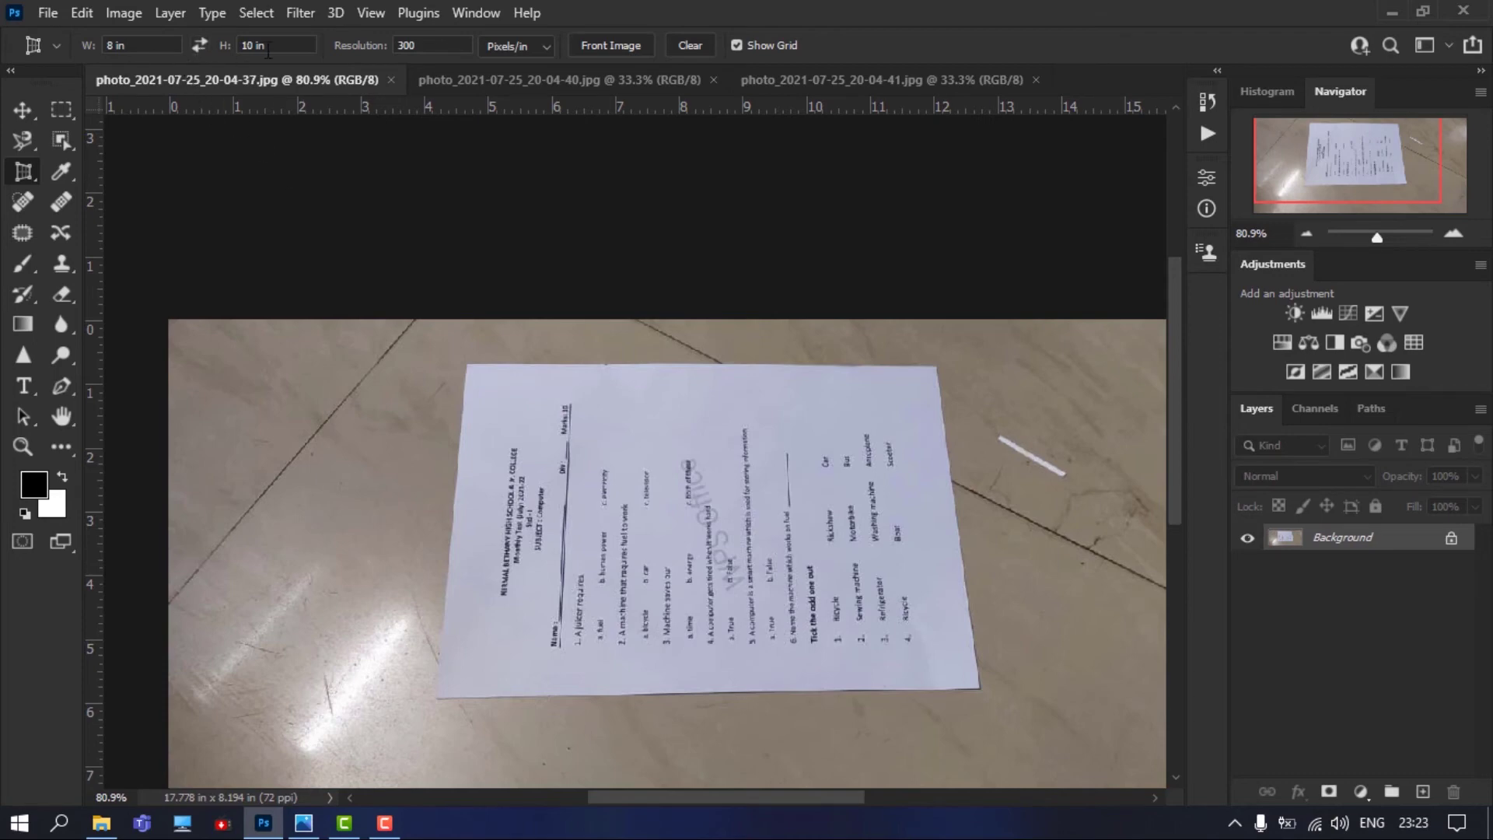
# Swap the perspective crop's width and height, and rotate the photographed test paper 90° clockwise
pyautogui.click(201, 47)
pyautogui.scroll(-2, 634, 471)
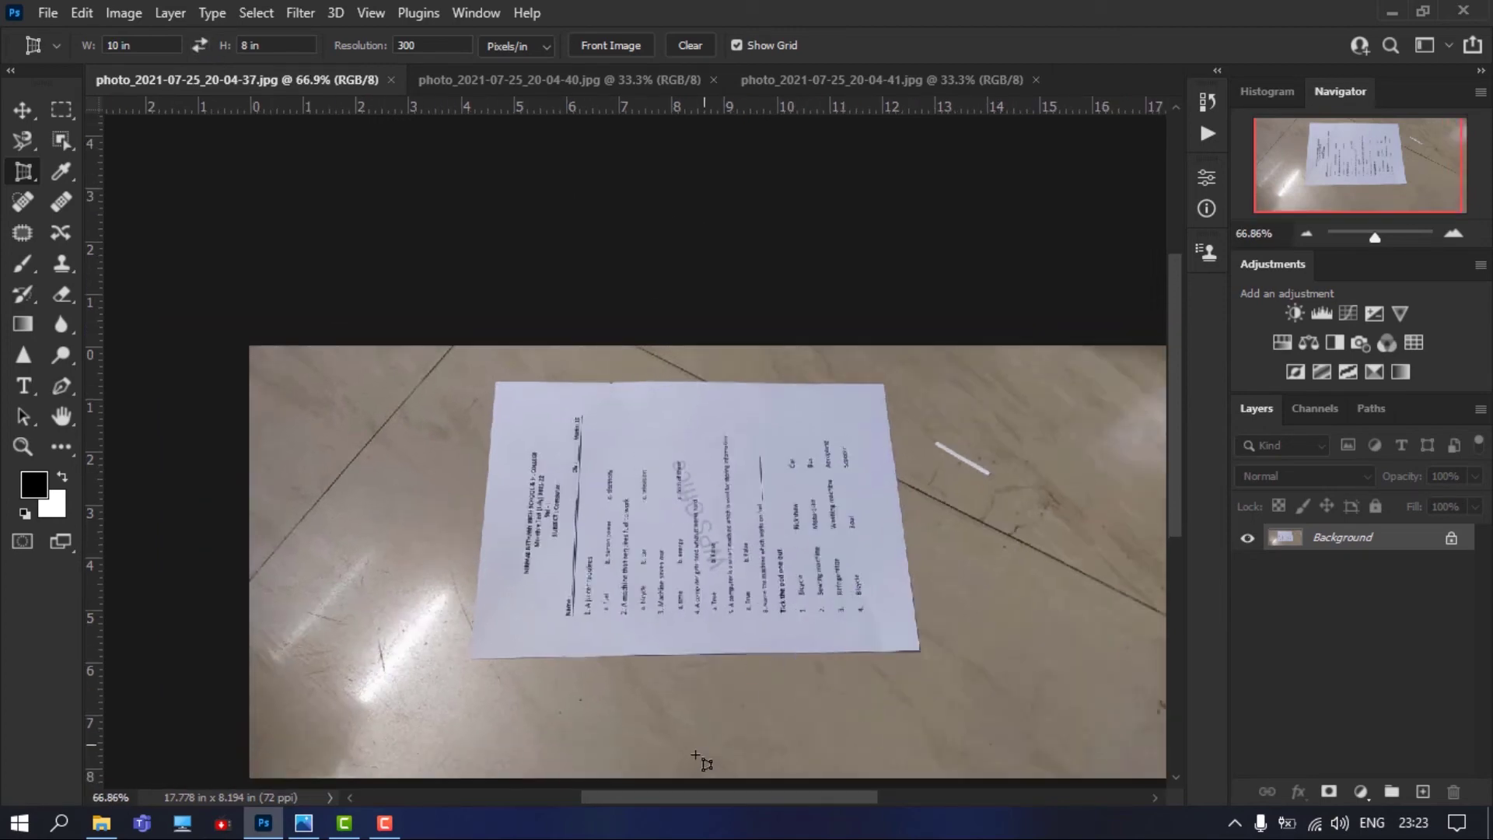
pyautogui.click(133, 16)
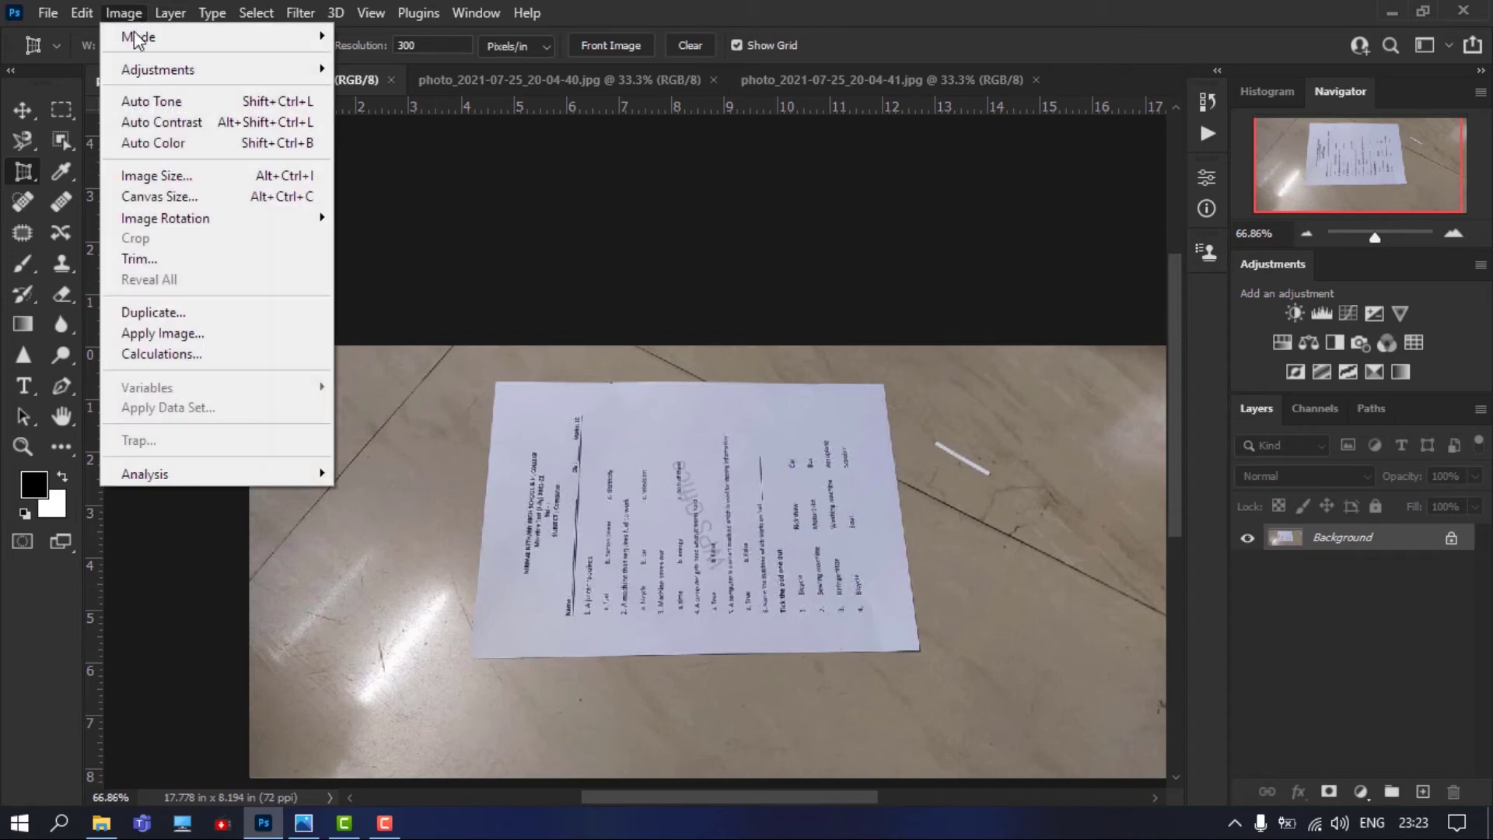
pyautogui.moveTo(172, 222)
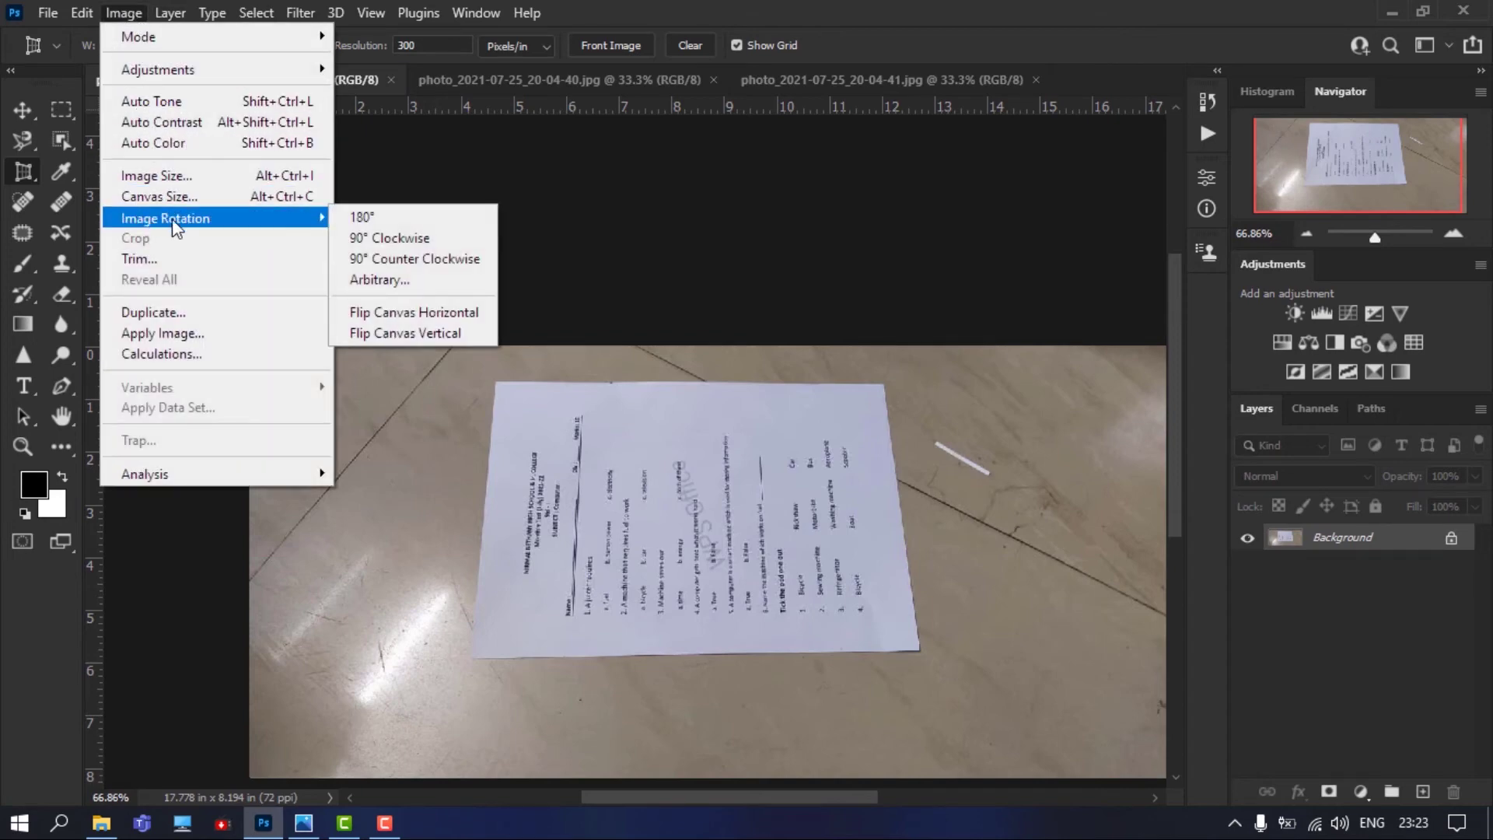
pyautogui.click(454, 244)
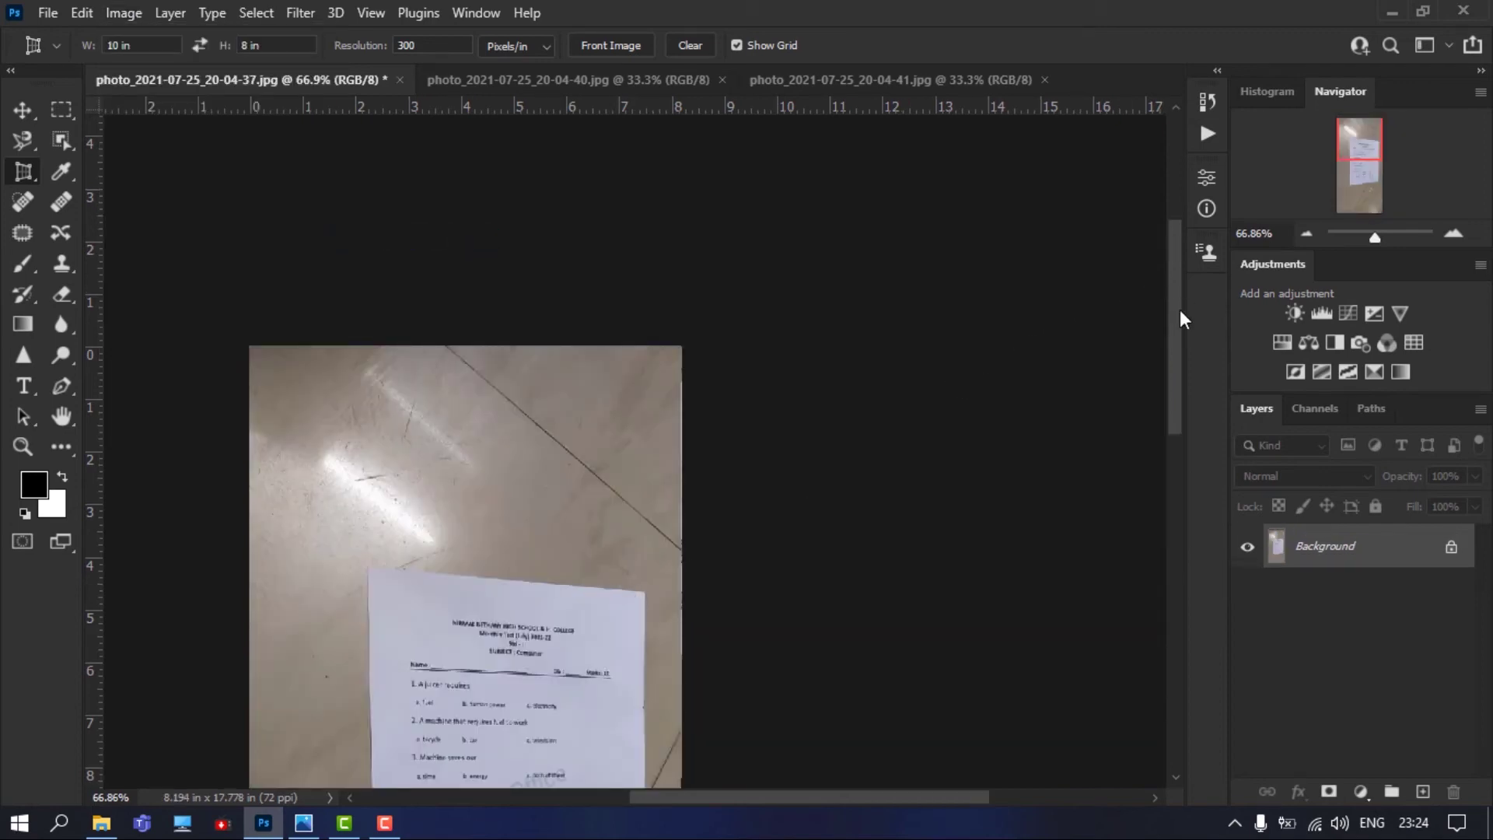
pyautogui.moveTo(1179, 309); pyautogui.dragTo(1164, 433)
pyautogui.scroll(2, 474, 307)
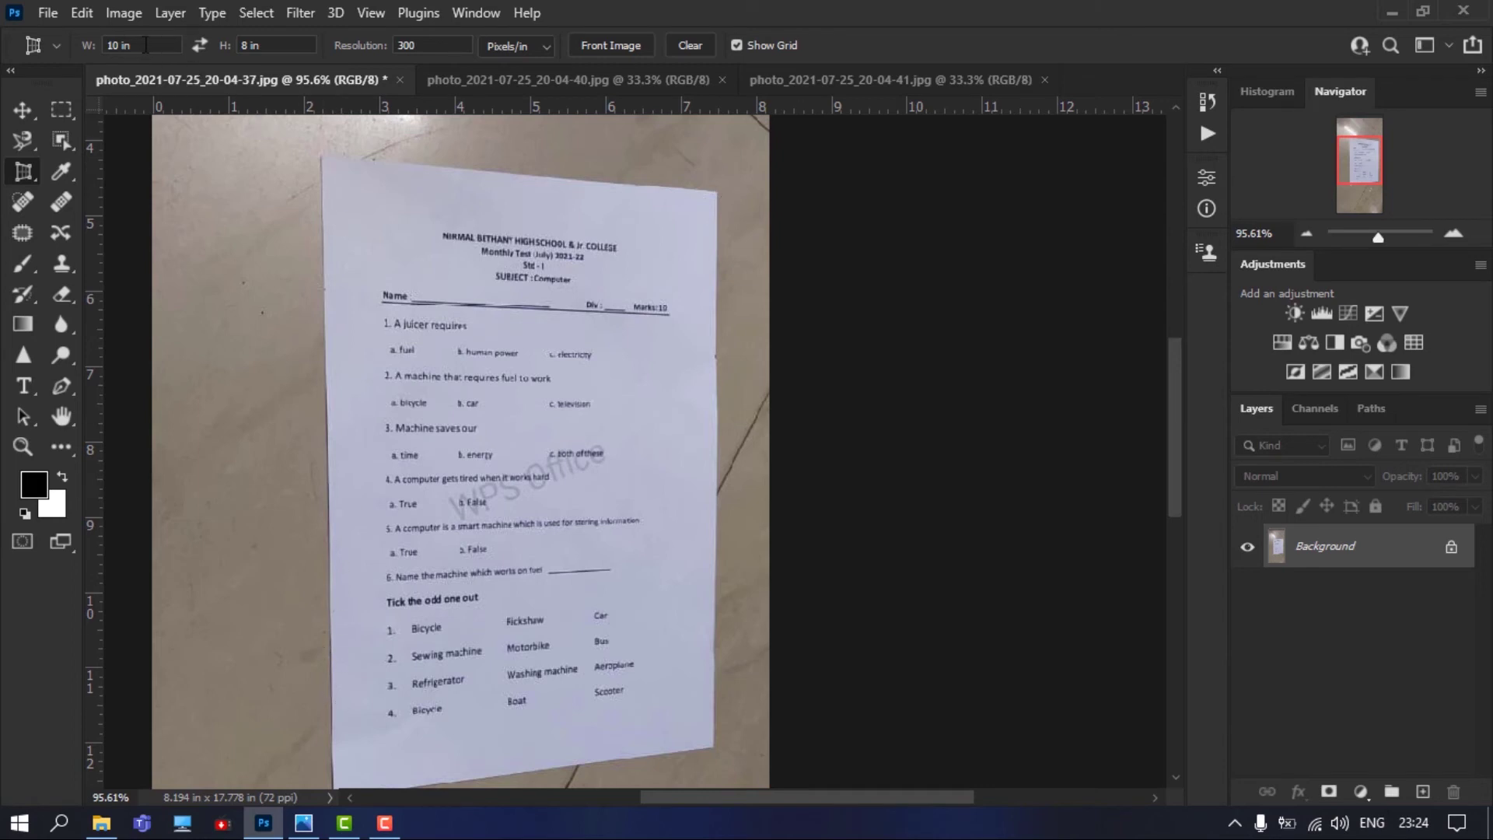
# Set the perspective crop size to 8 in wide and 10 in high for the upright test paper
pyautogui.moveTo(145, 44); pyautogui.dragTo(76, 45)
pyautogui.write('8')
pyautogui.press('Tab')
pyautogui.write('10 in')
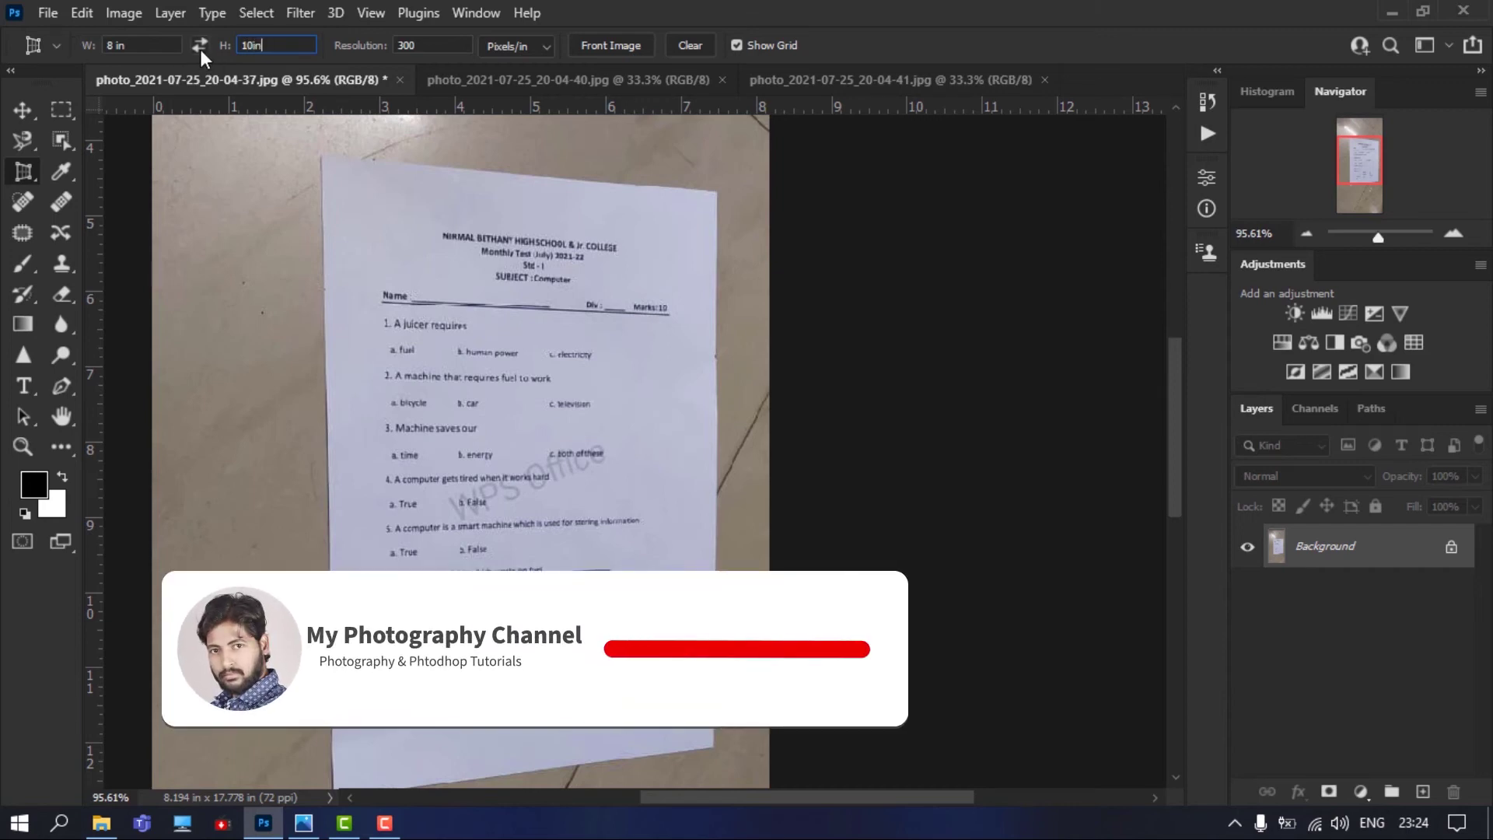
pyautogui.click(200, 45)
pyautogui.click(199, 49)
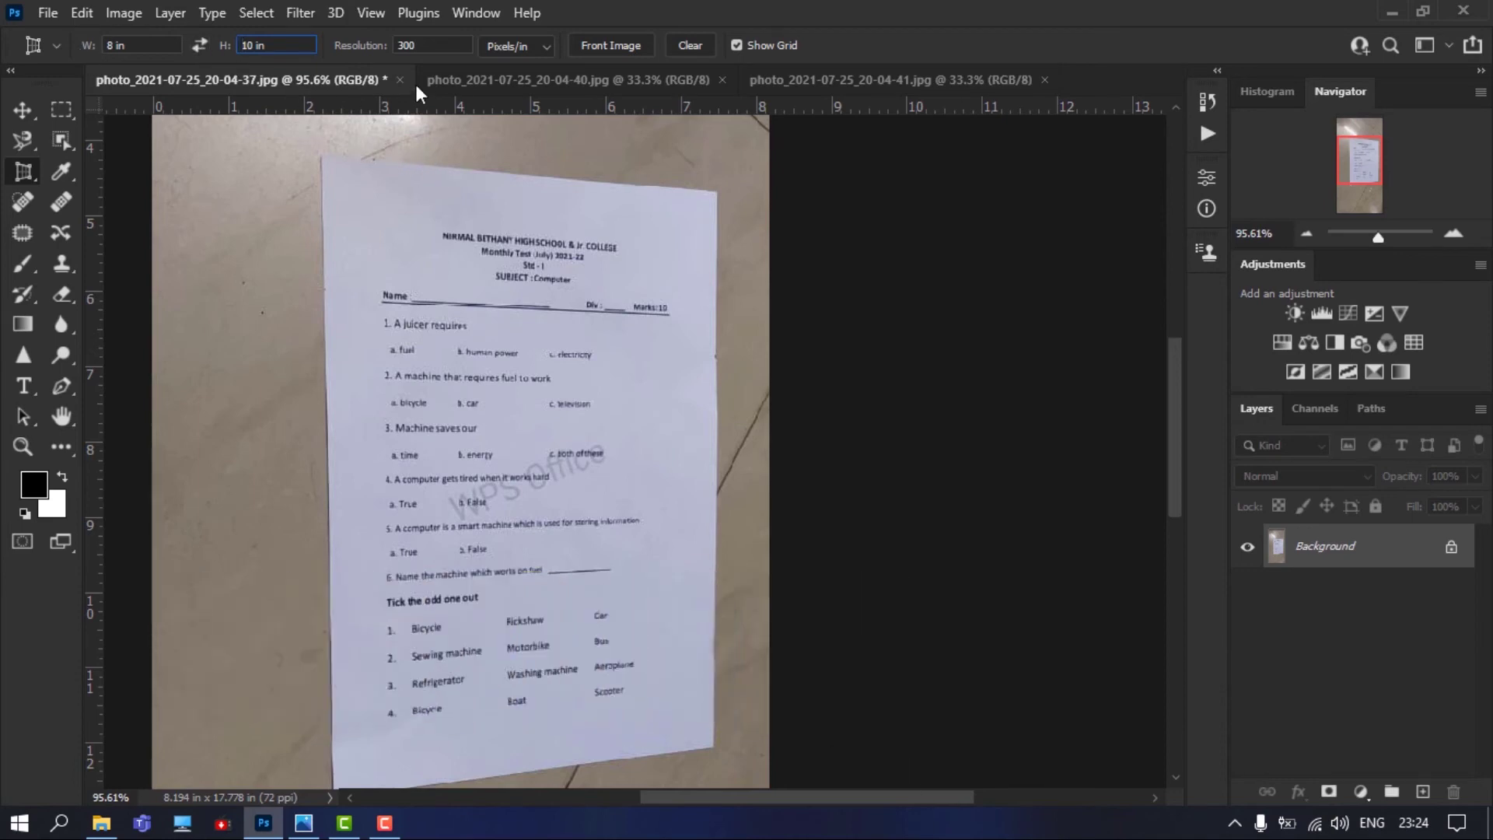
# Outline the four corners of the photographed test paper with the Perspective Crop Tool and apply the crop
pyautogui.click(324, 156)
pyautogui.click(717, 189)
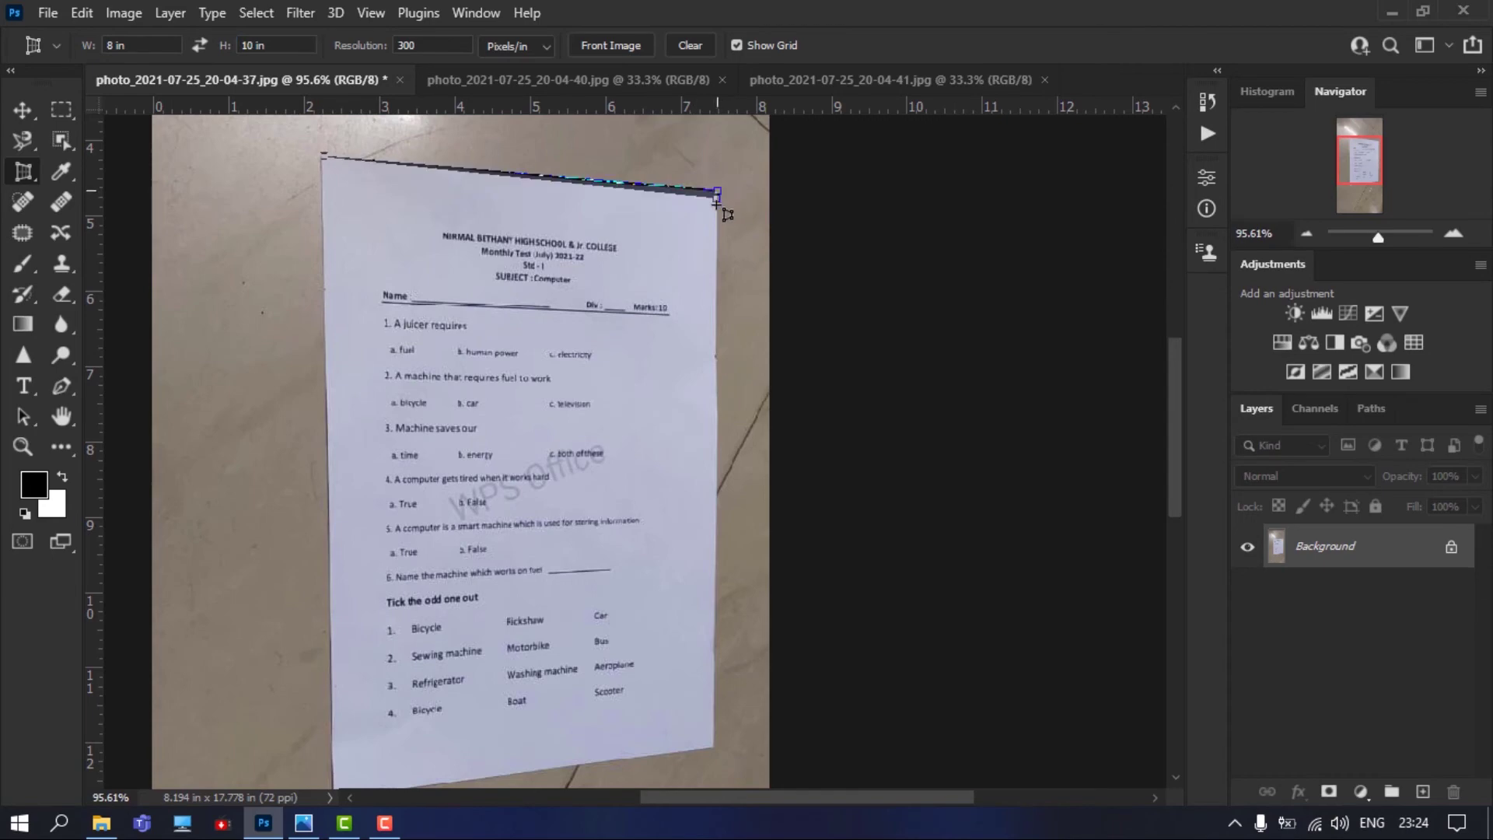
pyautogui.click(714, 748)
pyautogui.scroll(-1, 675, 670)
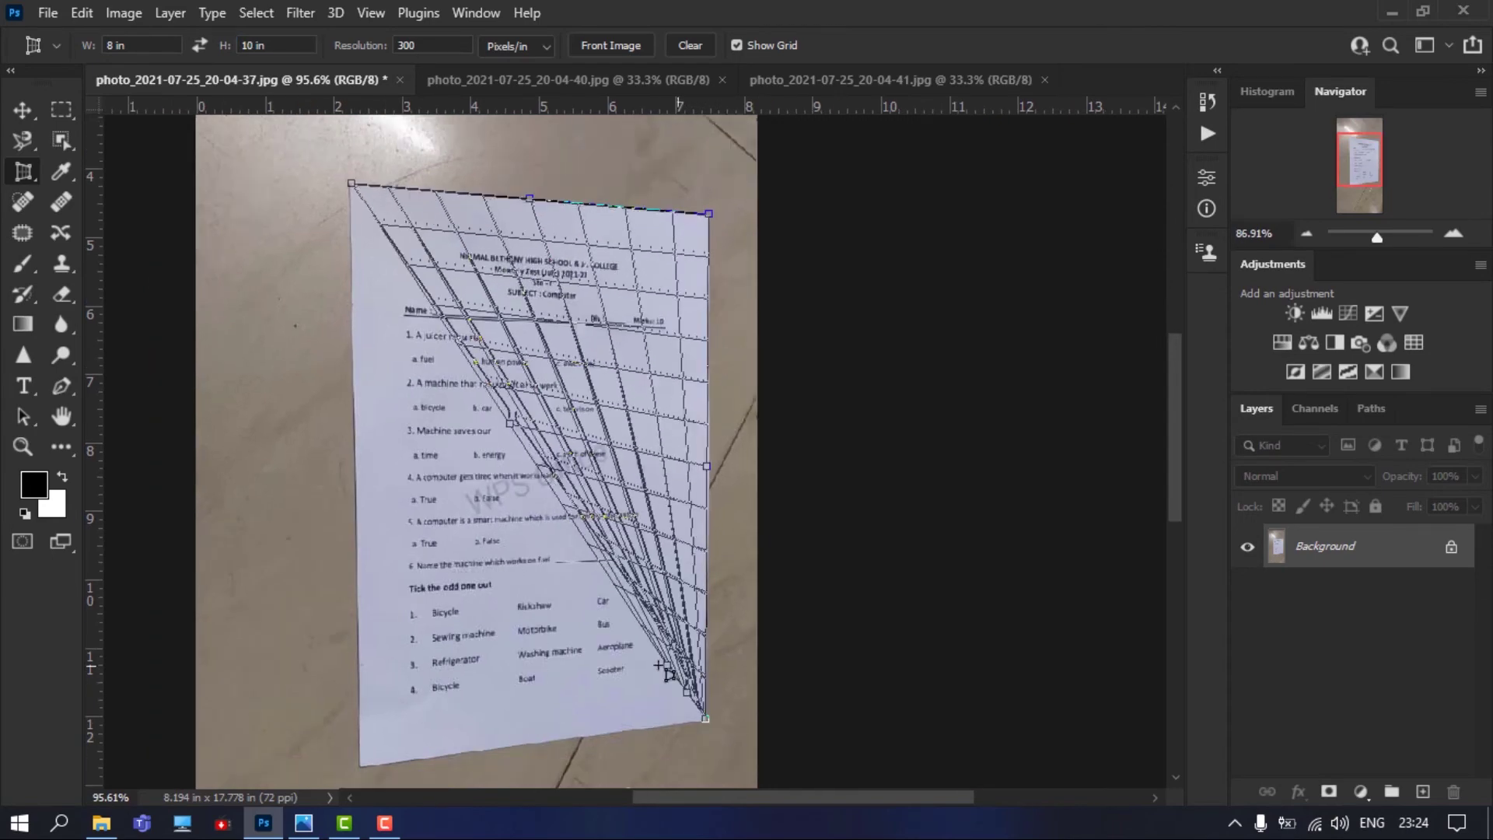
pyautogui.click(361, 766)
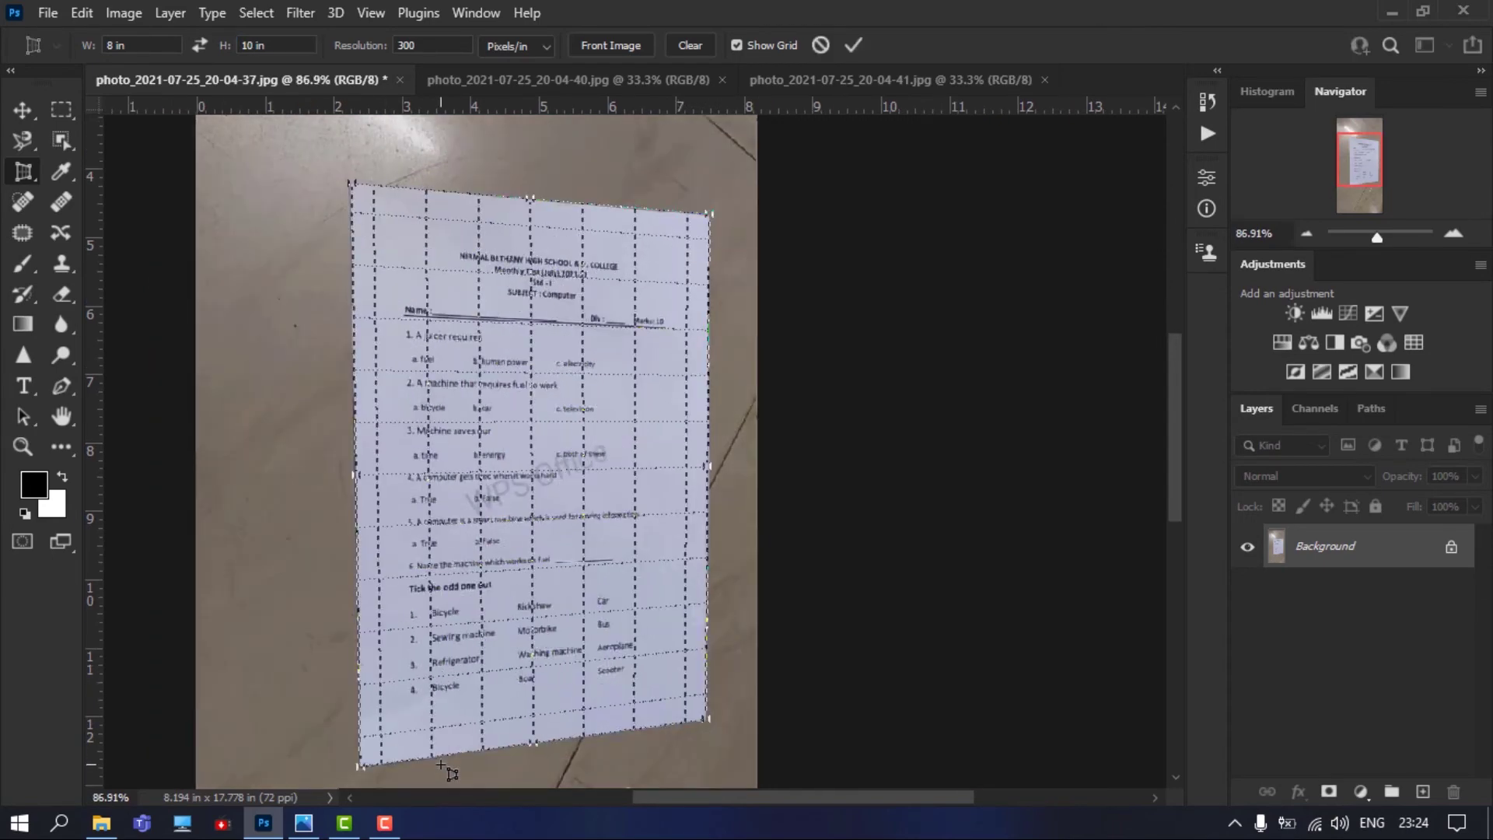
pyautogui.press('Return')
pyautogui.scroll(-6, 799, 443)
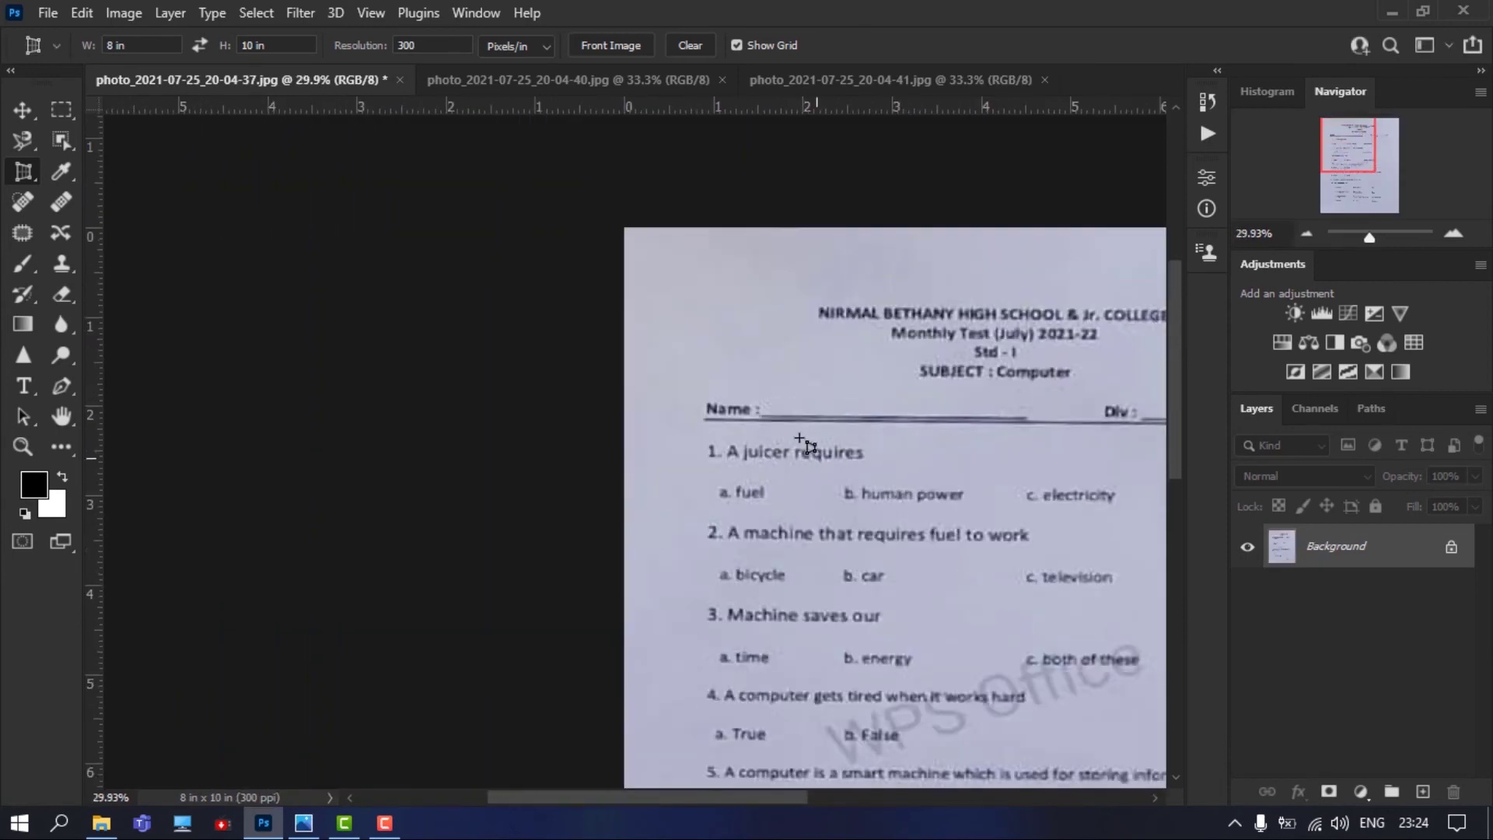
pyautogui.moveTo(604, 798); pyautogui.dragTo(684, 798)
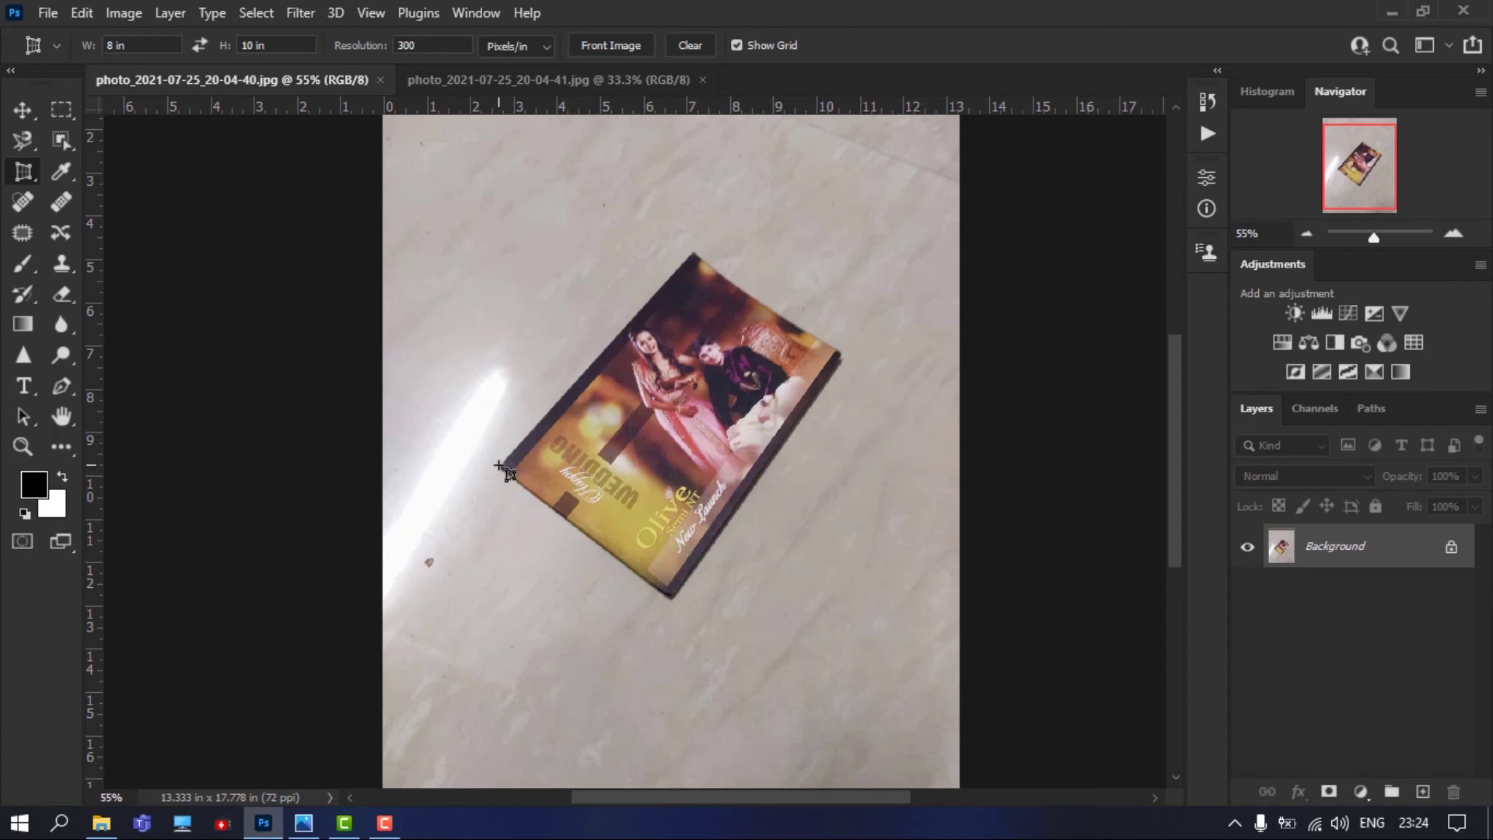
# Perspective-crop the wedding album cover in photo_2021-07-25_20-04-40.jpg by its four corners, with width, height and resolution cleared
pyautogui.click(503, 466)
pyautogui.click(694, 253)
pyautogui.click(842, 355)
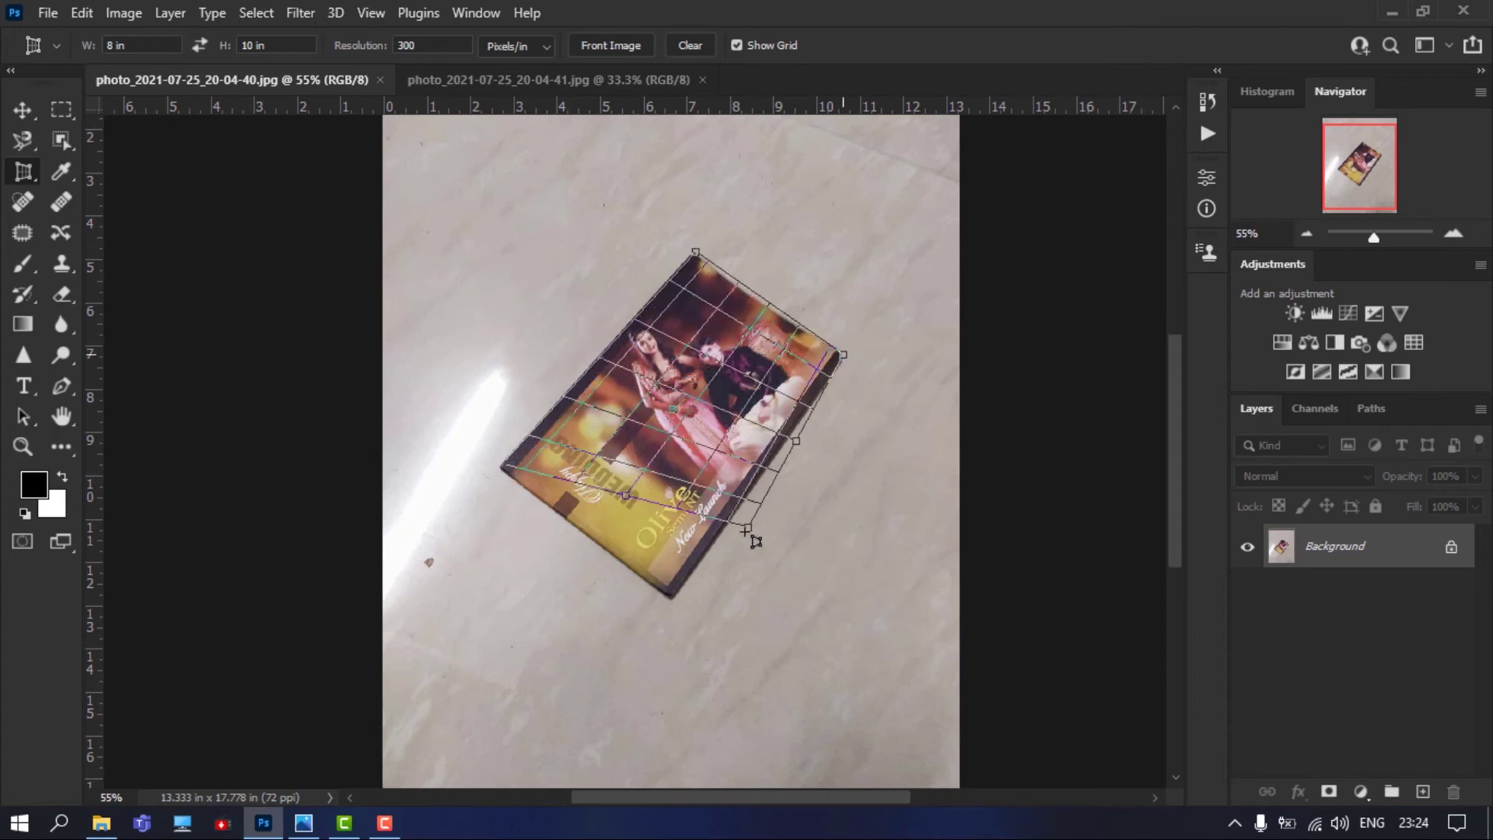
pyautogui.click(670, 595)
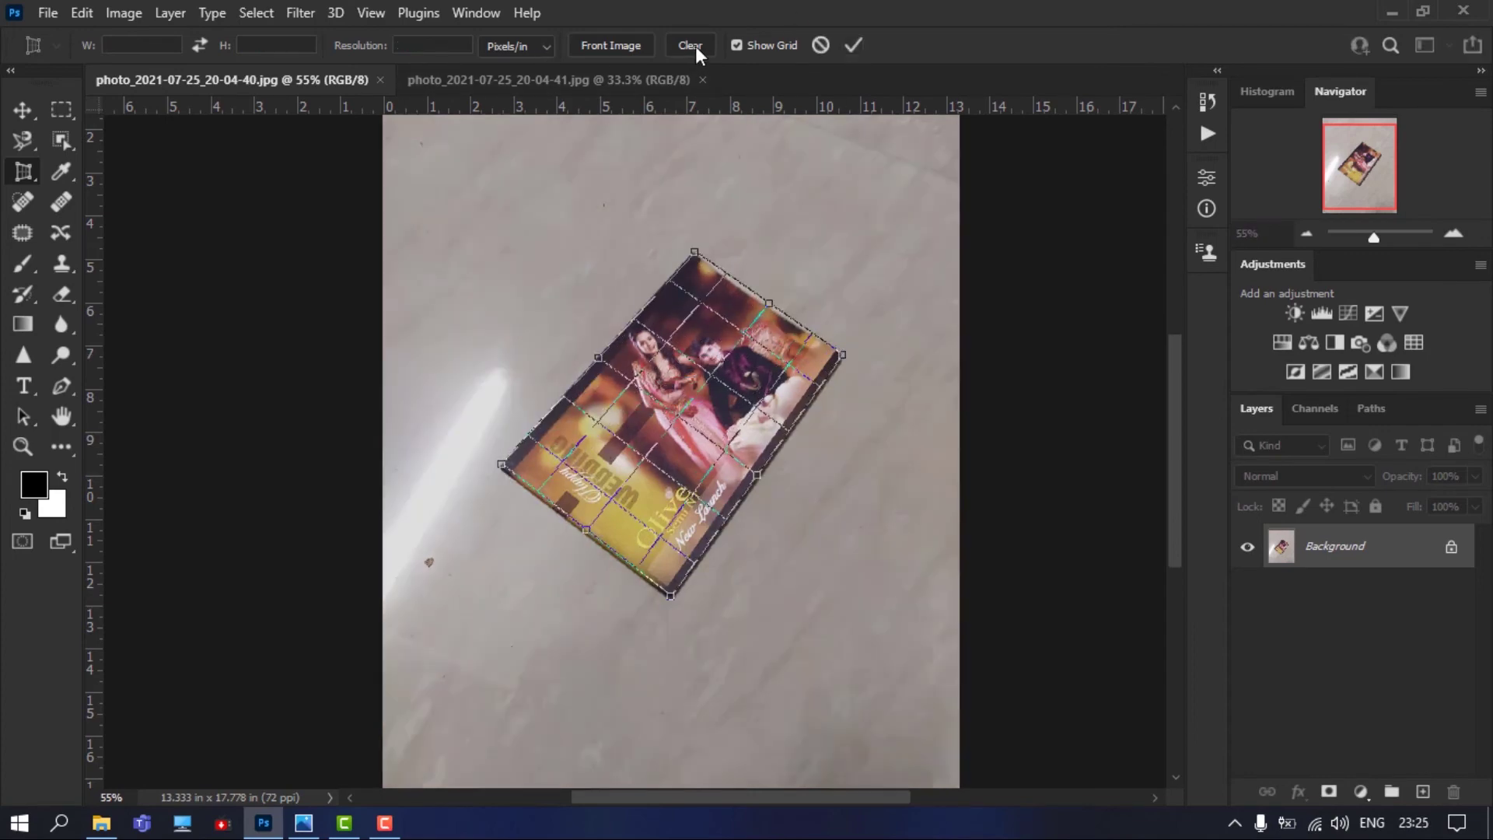
pyautogui.press('Return')
pyautogui.scroll(3, 1174, 533)
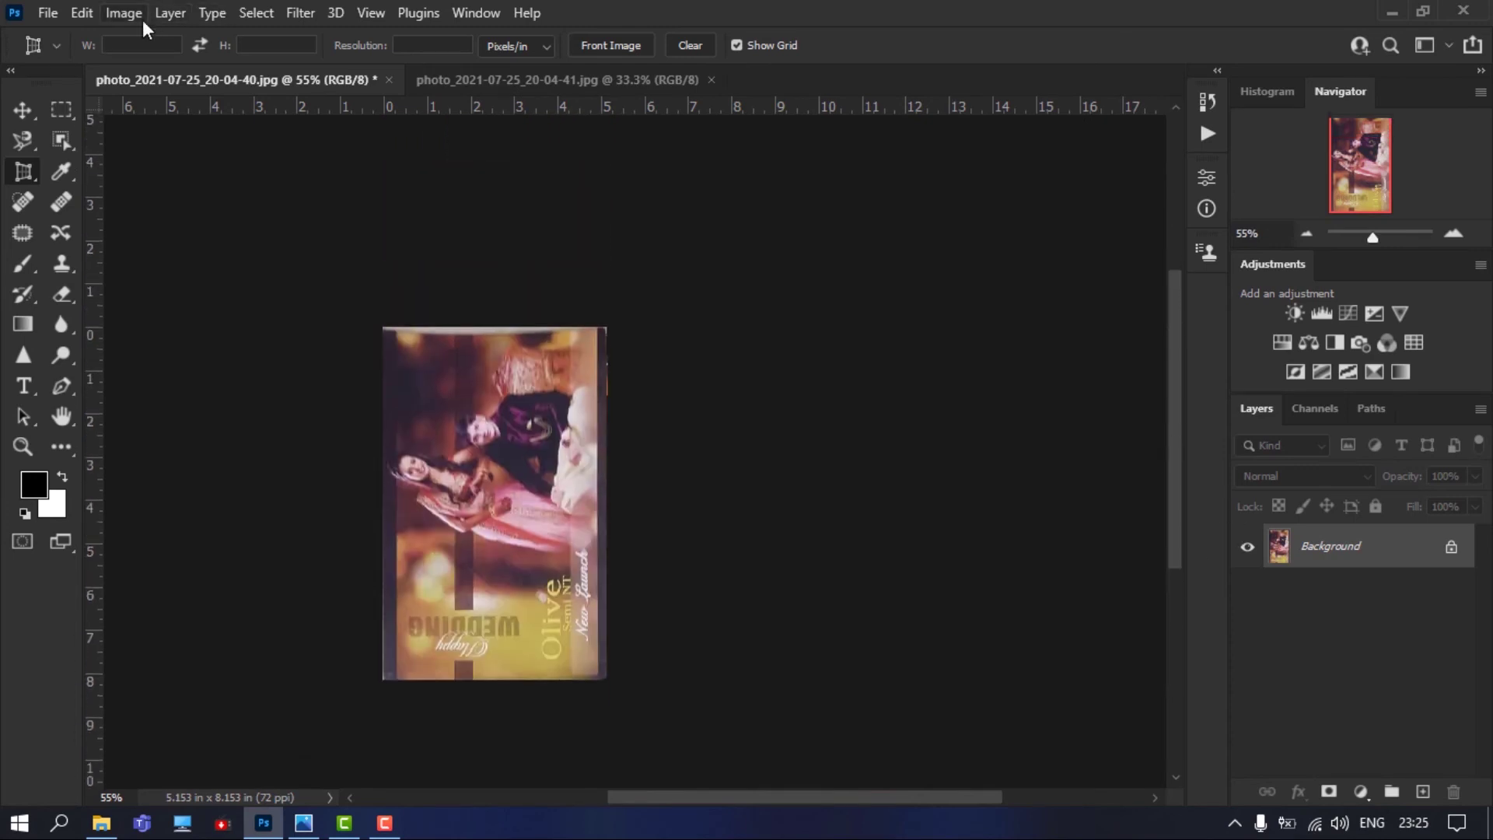
# Rotate the straightened album cover 90° clockwise and close its document without saving the changes
pyautogui.click(123, 12)
pyautogui.moveTo(179, 203)
pyautogui.click(435, 241)
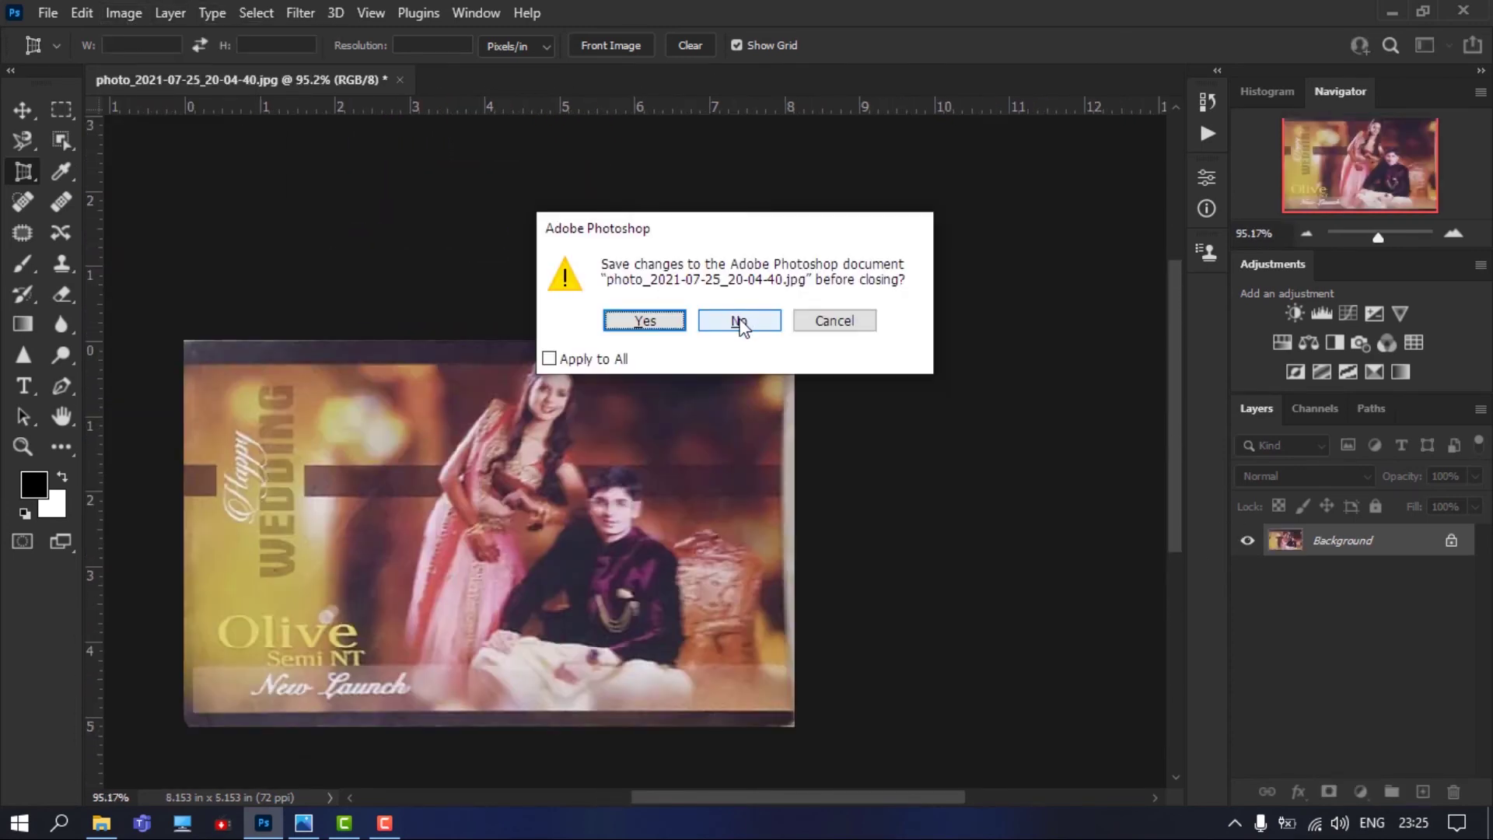
pyautogui.click(738, 321)
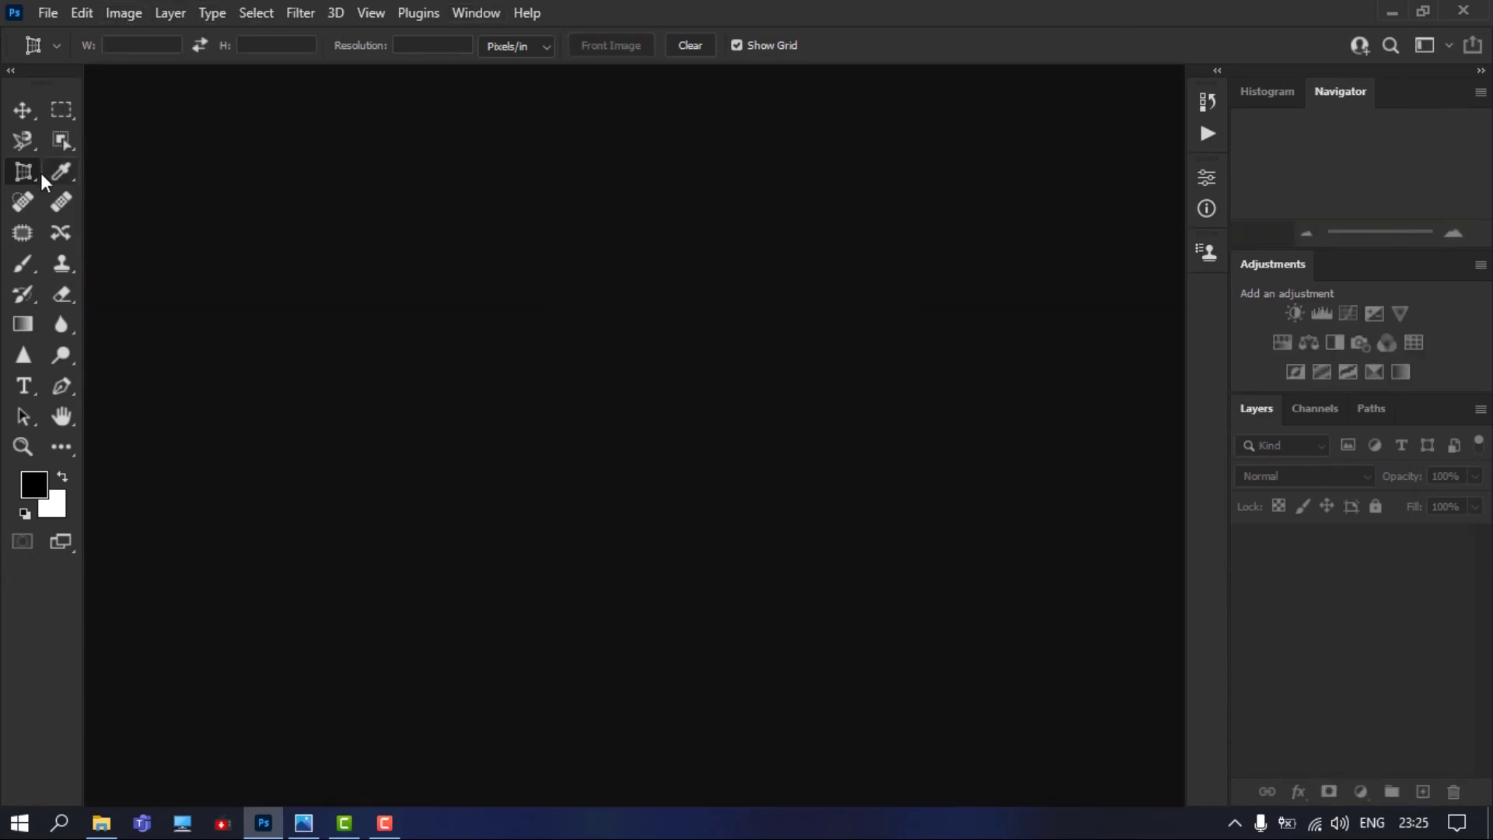
# Activate the Slice Select Tool and open the Pexels portrait of the bride in red from the Picture folder
pyautogui.click(60, 446)
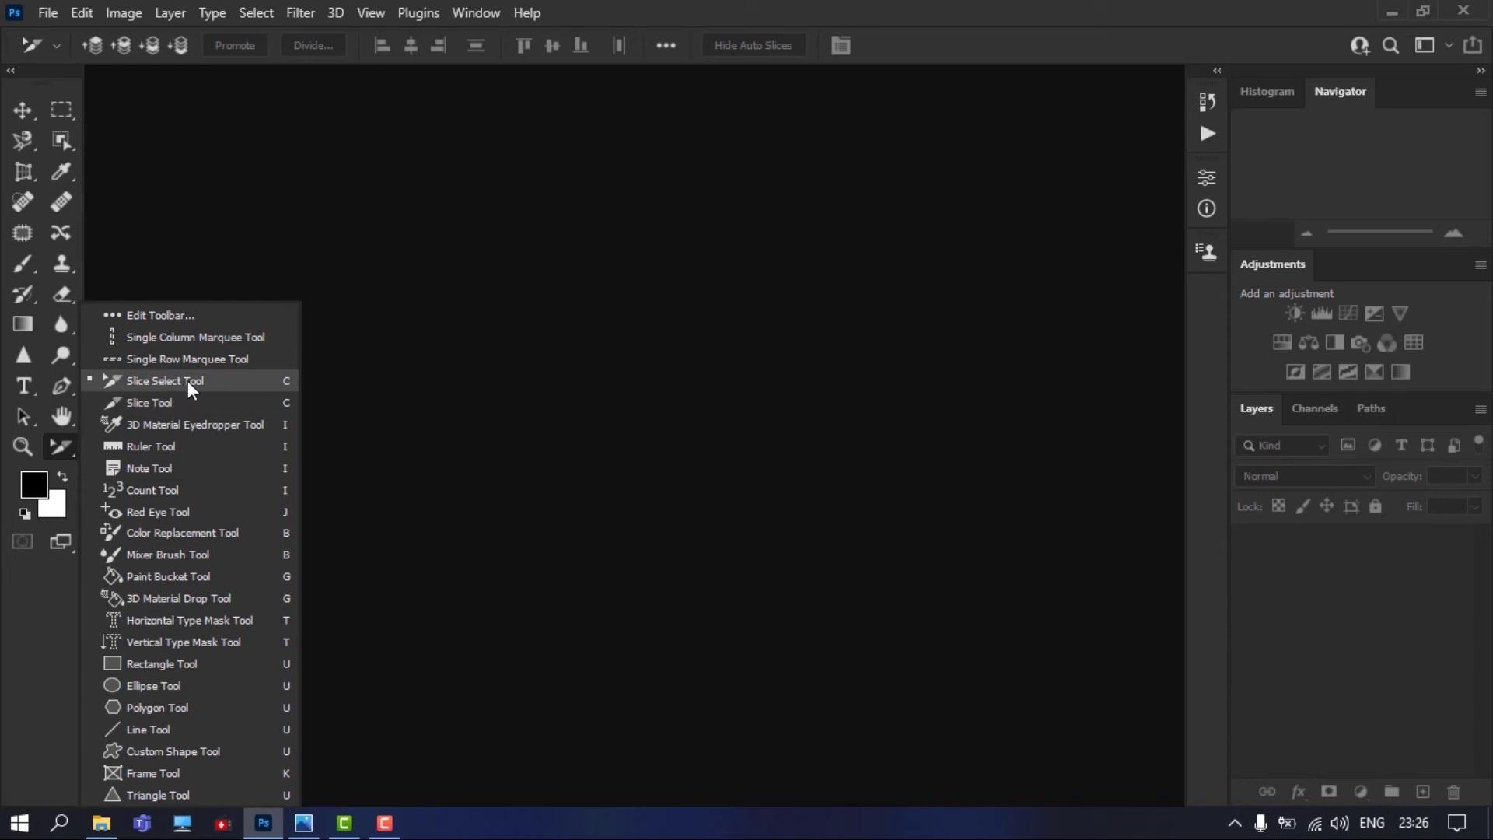
pyautogui.click(189, 381)
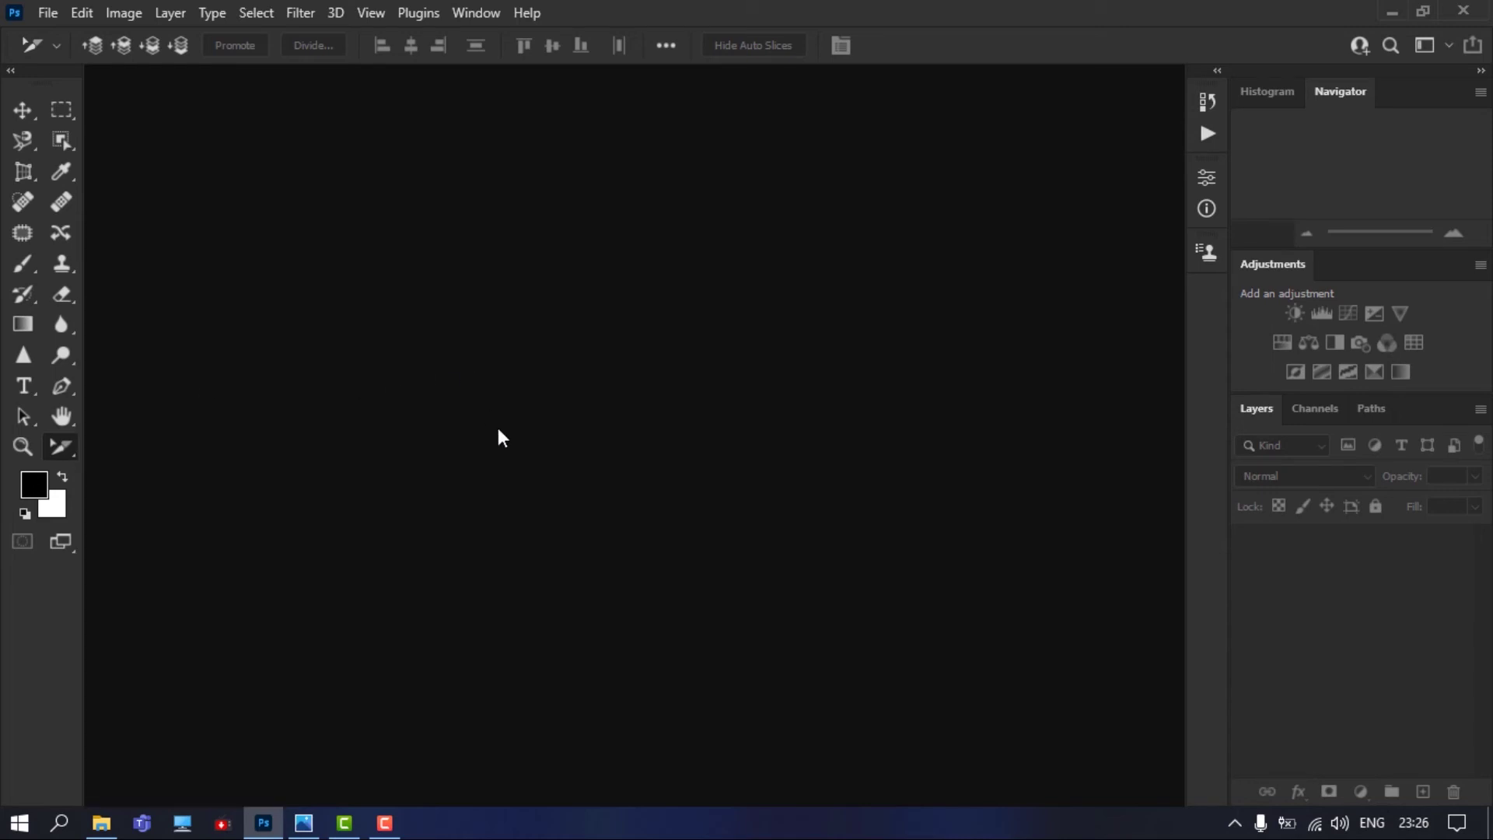
pyautogui.doubleClick(499, 436)
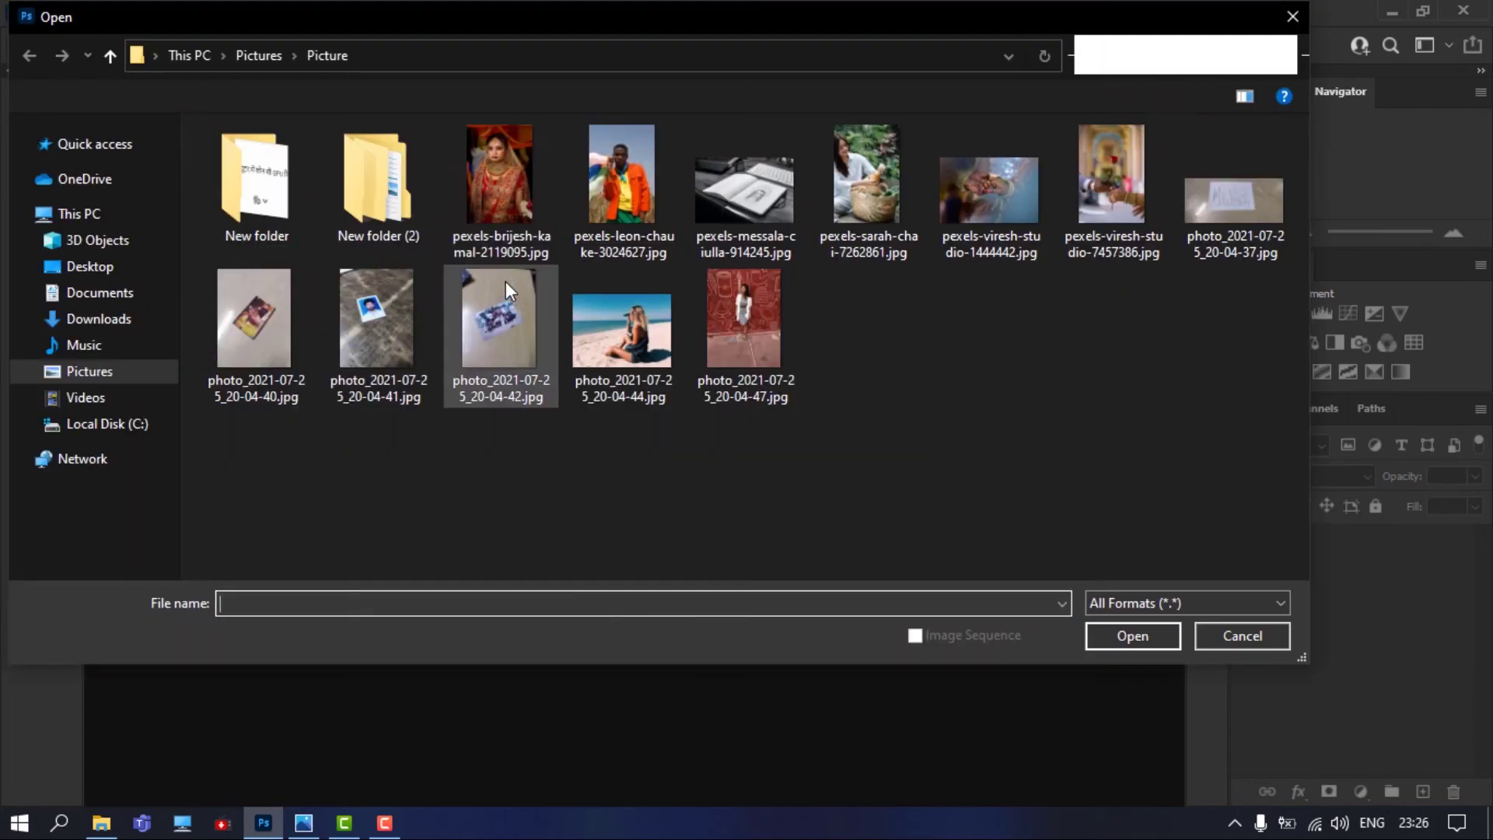
pyautogui.click(522, 208)
pyautogui.click(1129, 635)
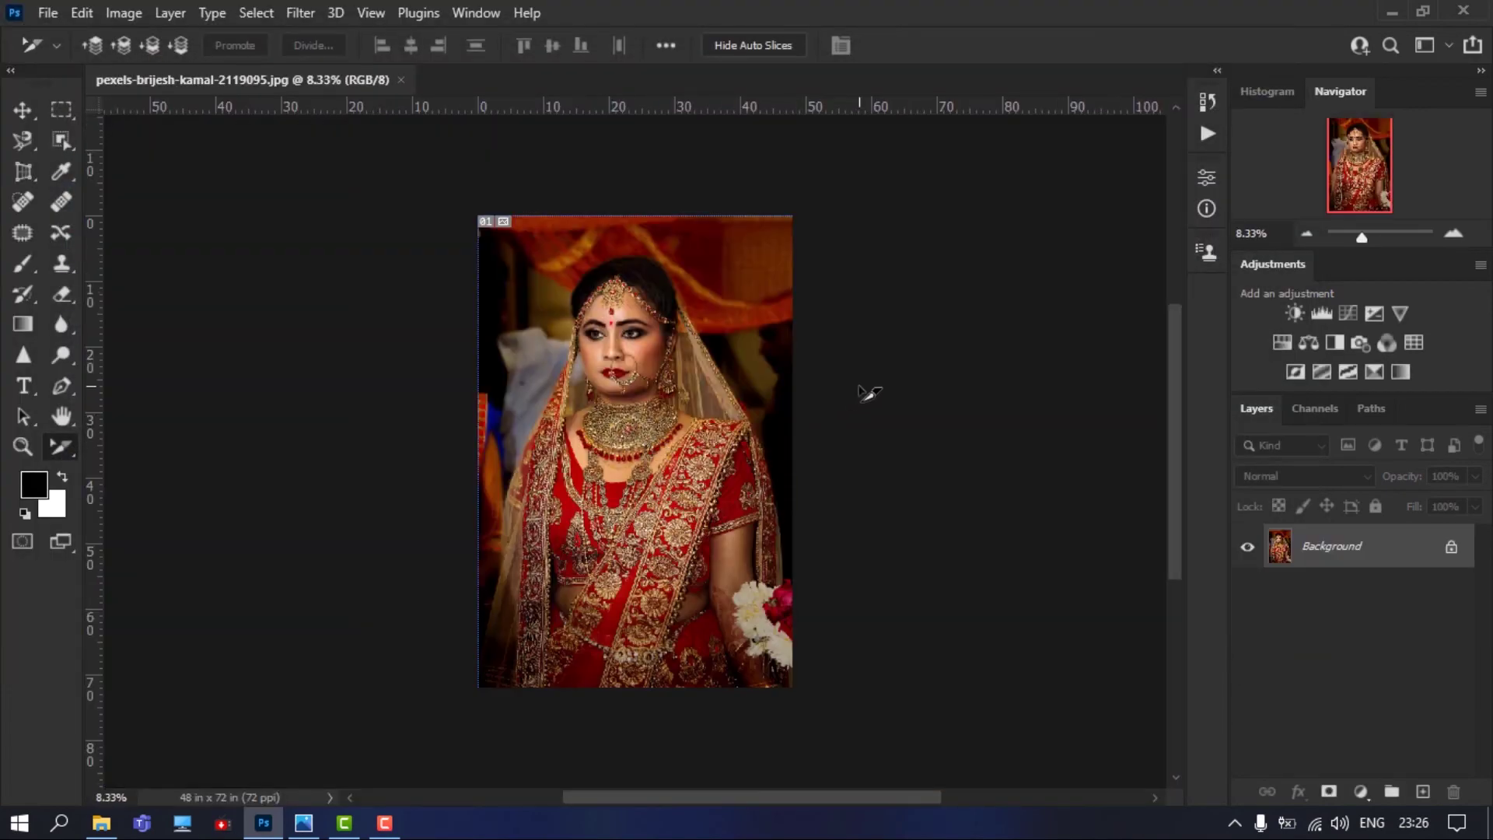
# Select the slice covering the bride portrait and unlock the Background layer
pyautogui.scroll(1, 848, 382)
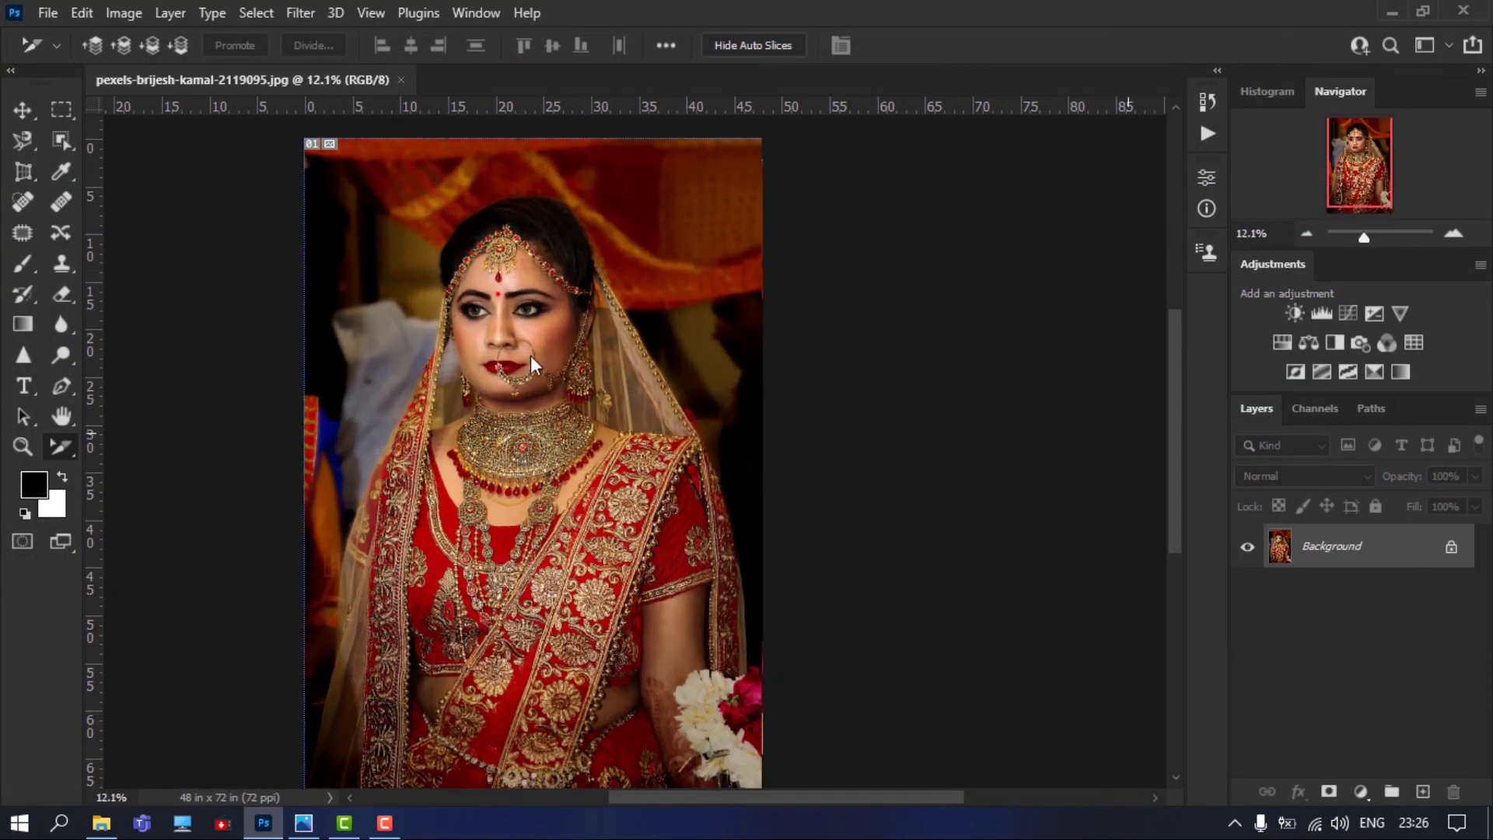
pyautogui.click(477, 264)
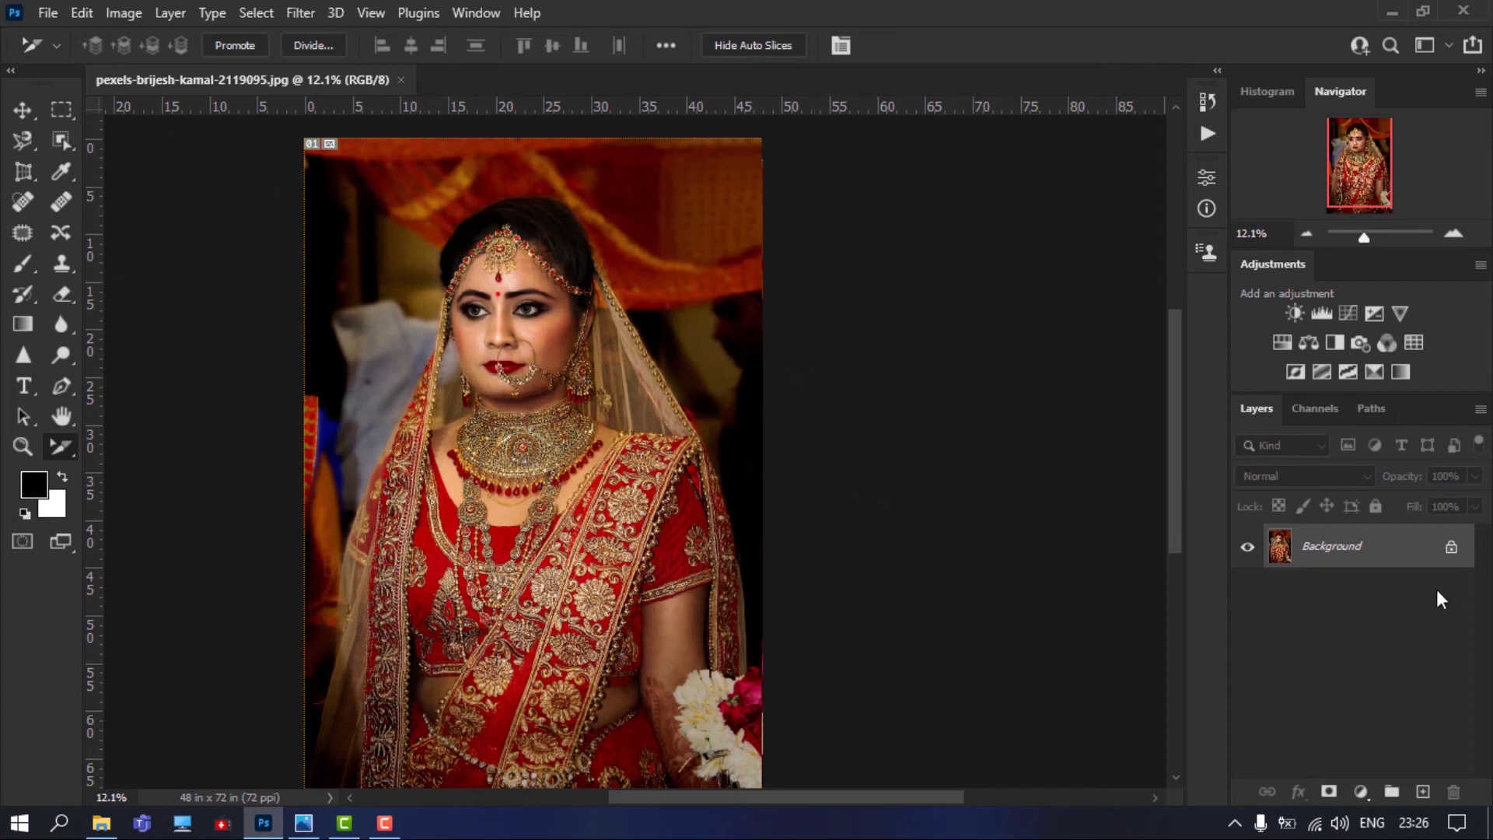
pyautogui.click(1451, 548)
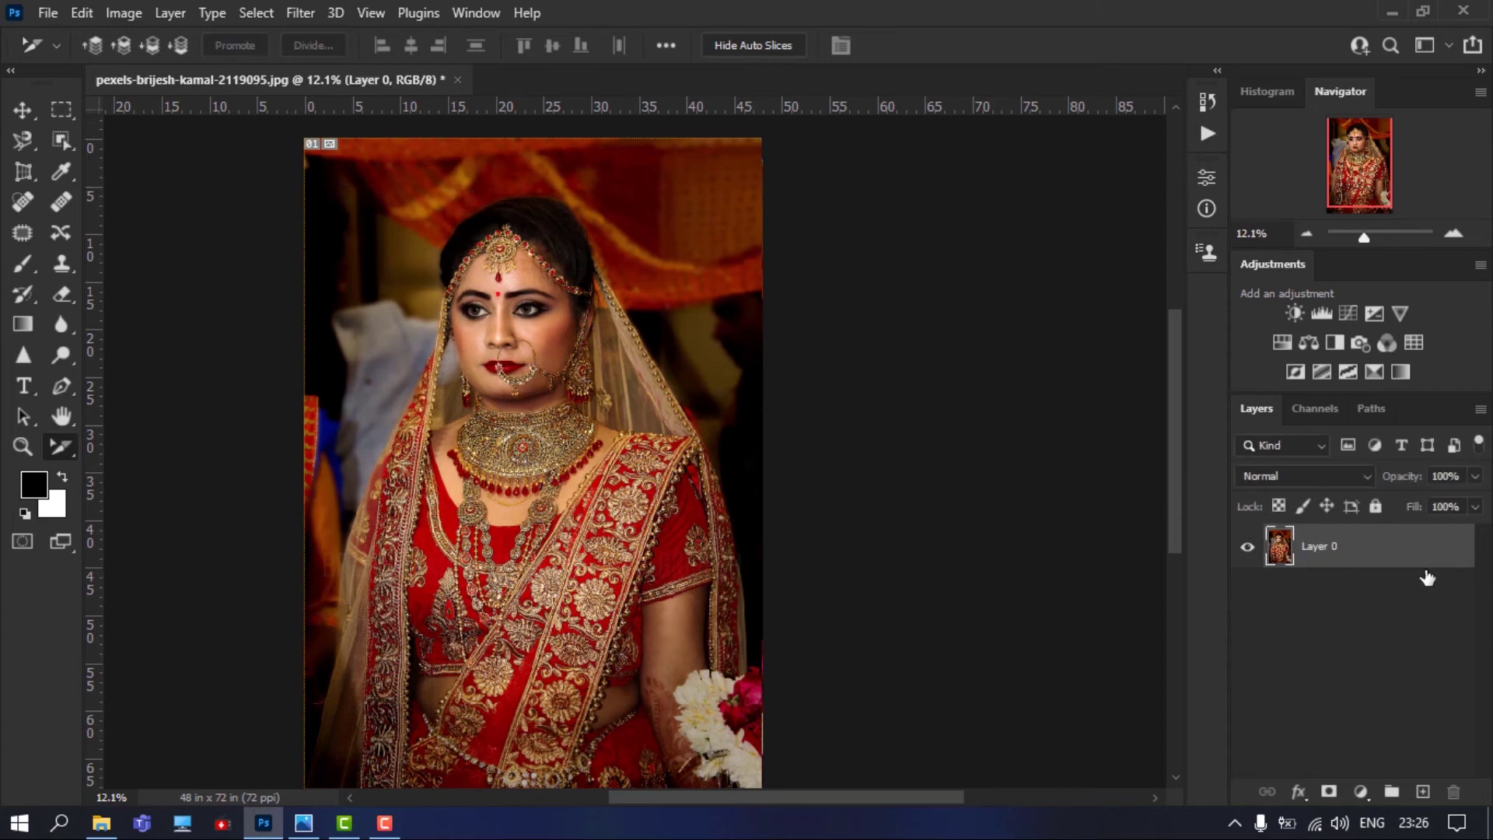
# Set the portrait's slice division to 2 evenly spaced slices down and 2 across
pyautogui.click(632, 243)
pyautogui.click(313, 45)
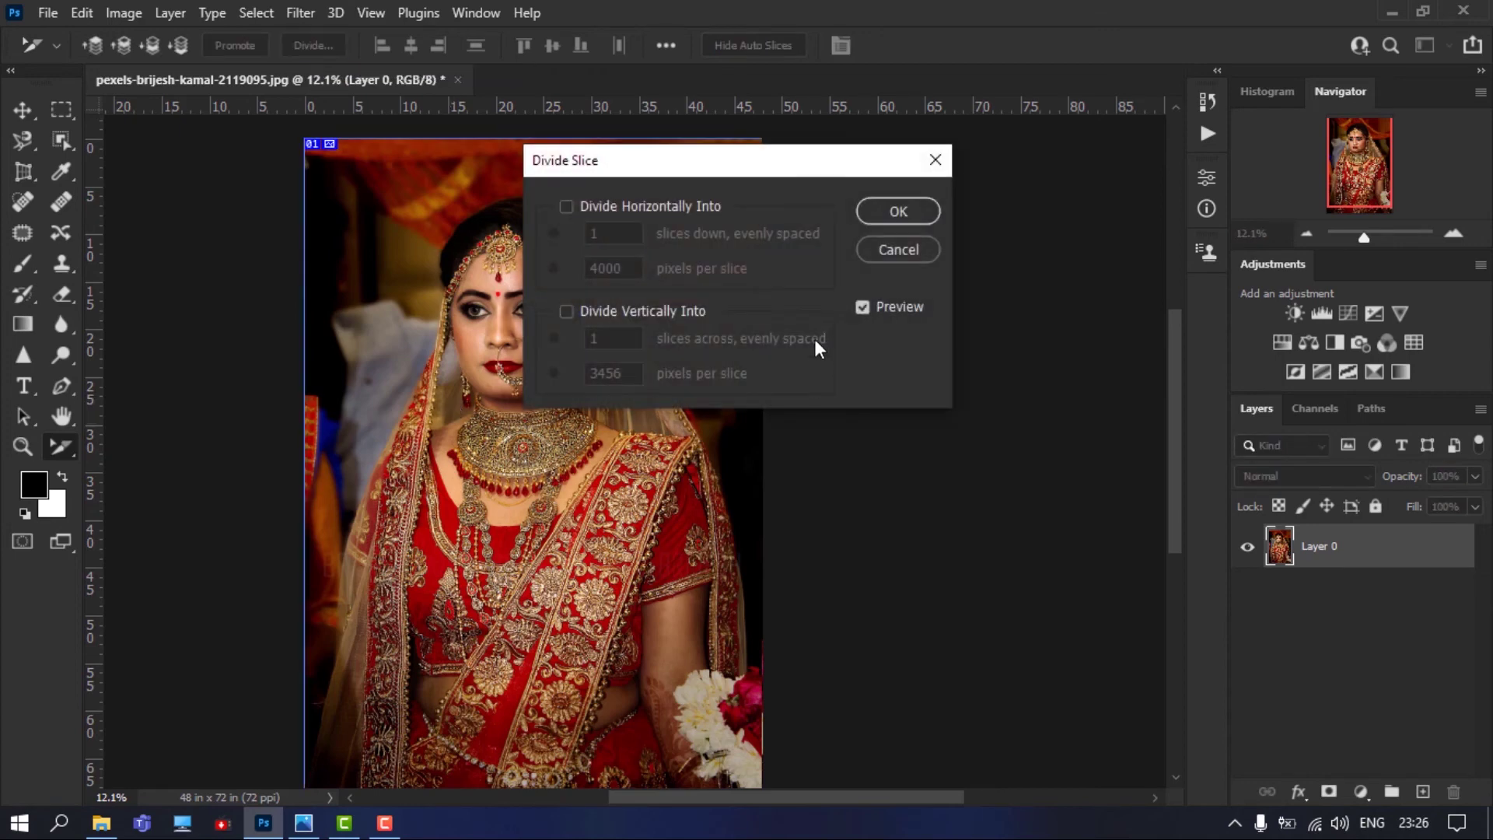
pyautogui.moveTo(675, 166); pyautogui.dragTo(838, 238)
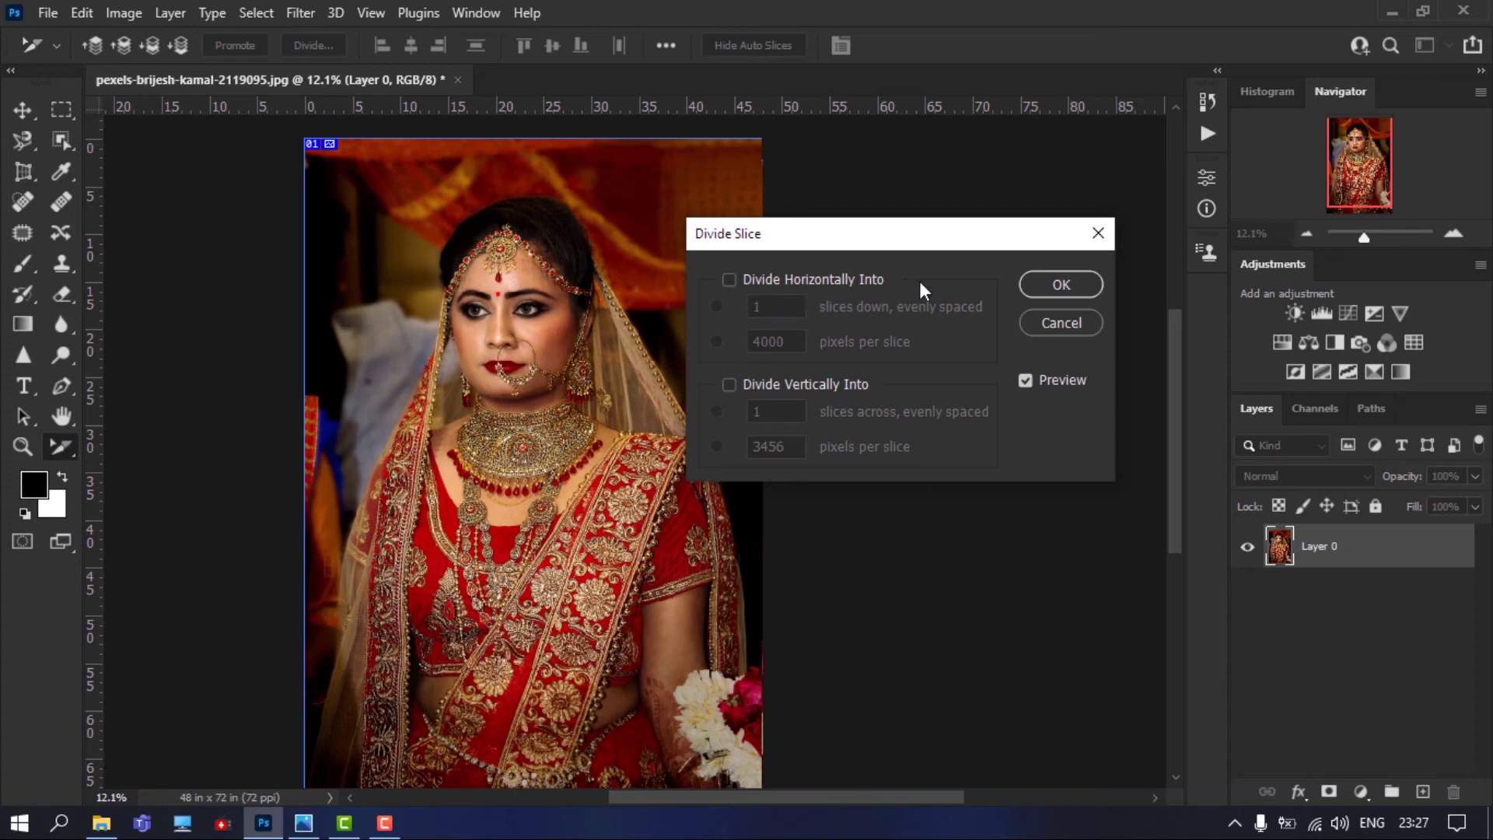
pyautogui.click(729, 280)
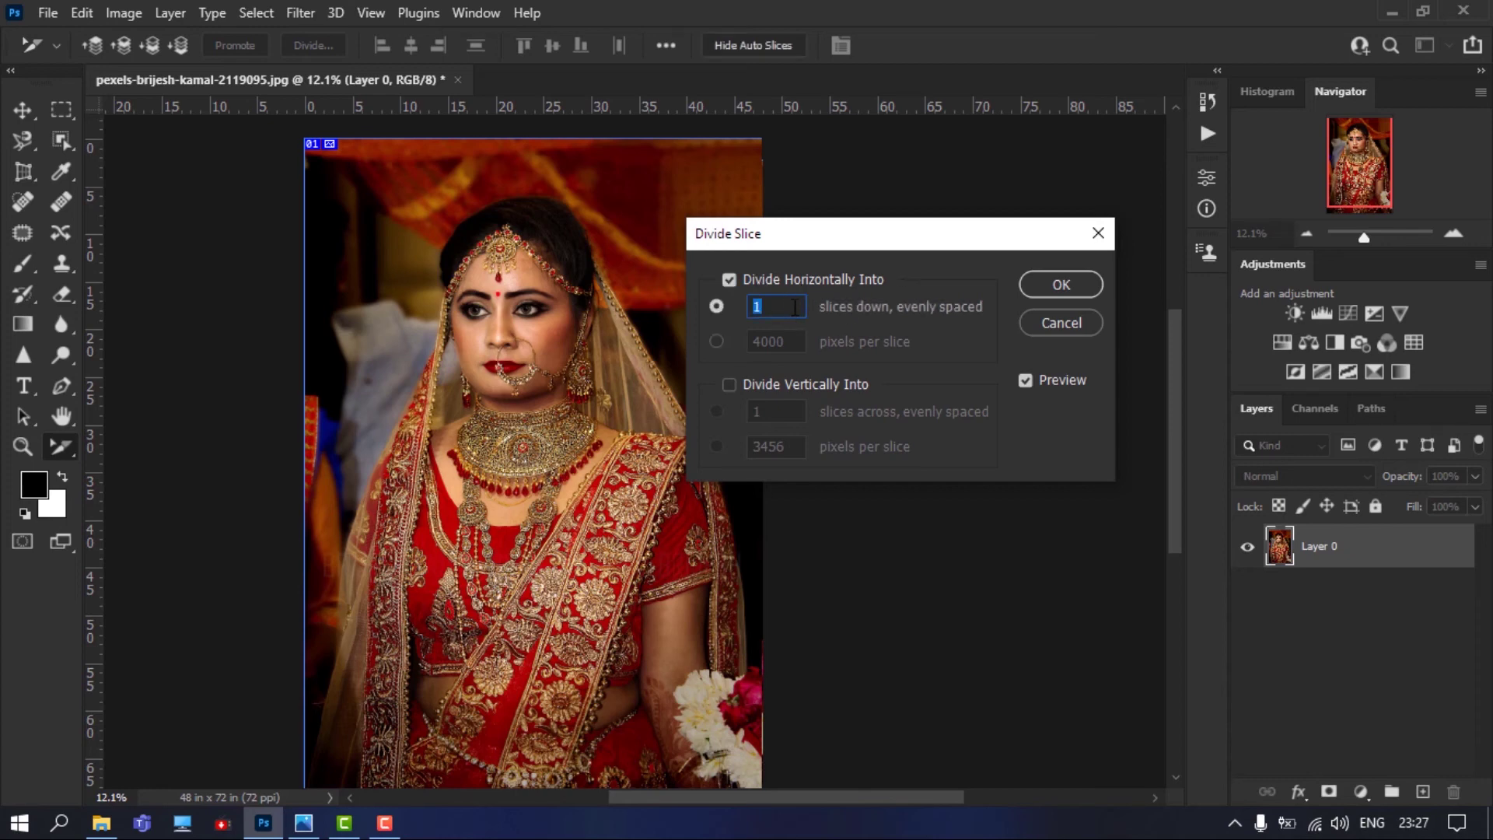
pyautogui.write('2')
pyautogui.click(814, 386)
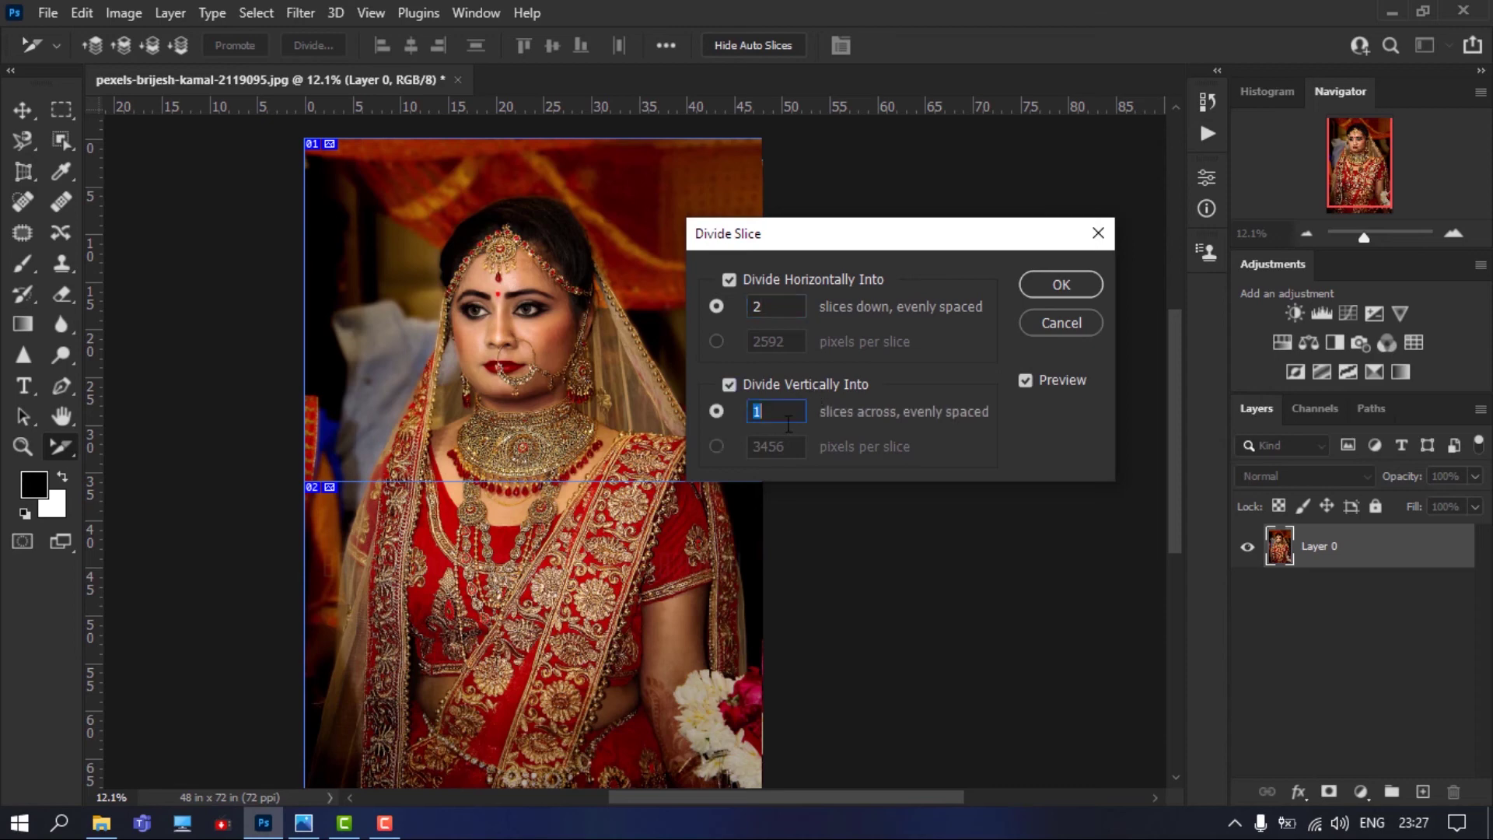
pyautogui.write('2')
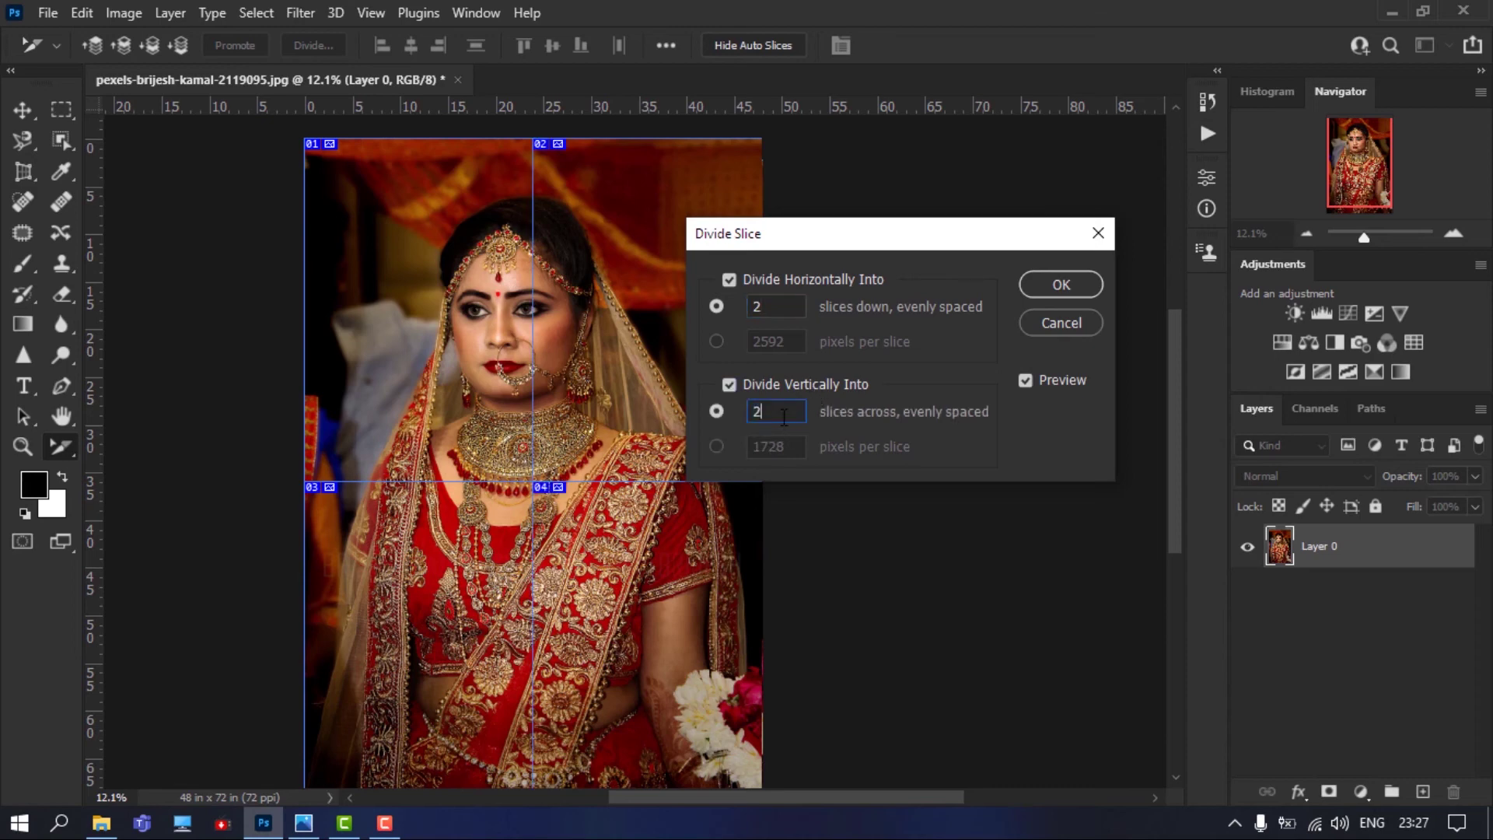
# Change the slice division to 3 slices down and 3 across, and apply it to the portrait
pyautogui.moveTo(975, 221); pyautogui.dragTo(1040, 188)
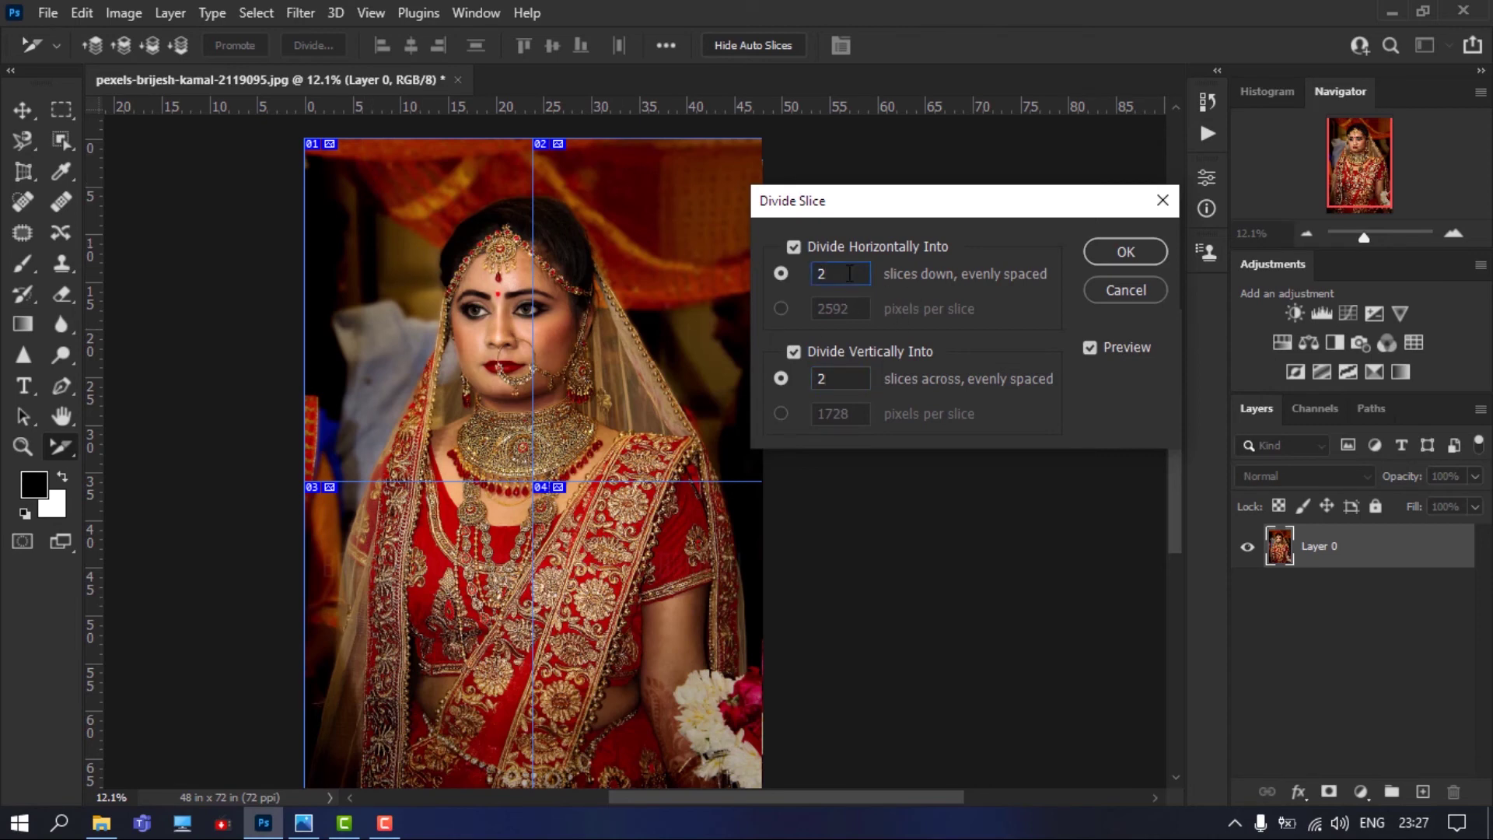
pyautogui.moveTo(850, 273); pyautogui.dragTo(738, 278)
pyautogui.write('3')
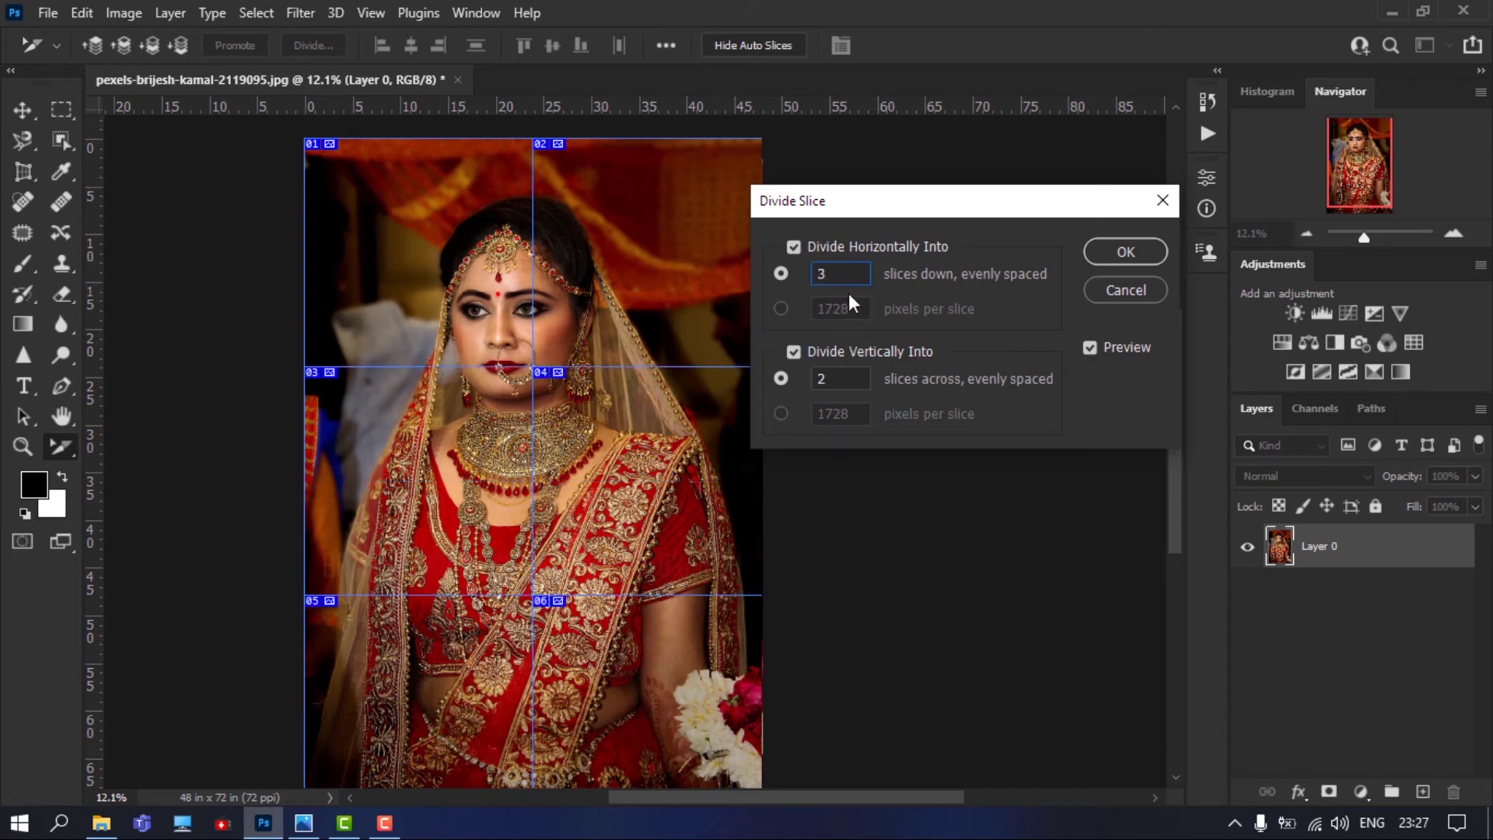
pyautogui.doubleClick(850, 378)
pyautogui.write('3')
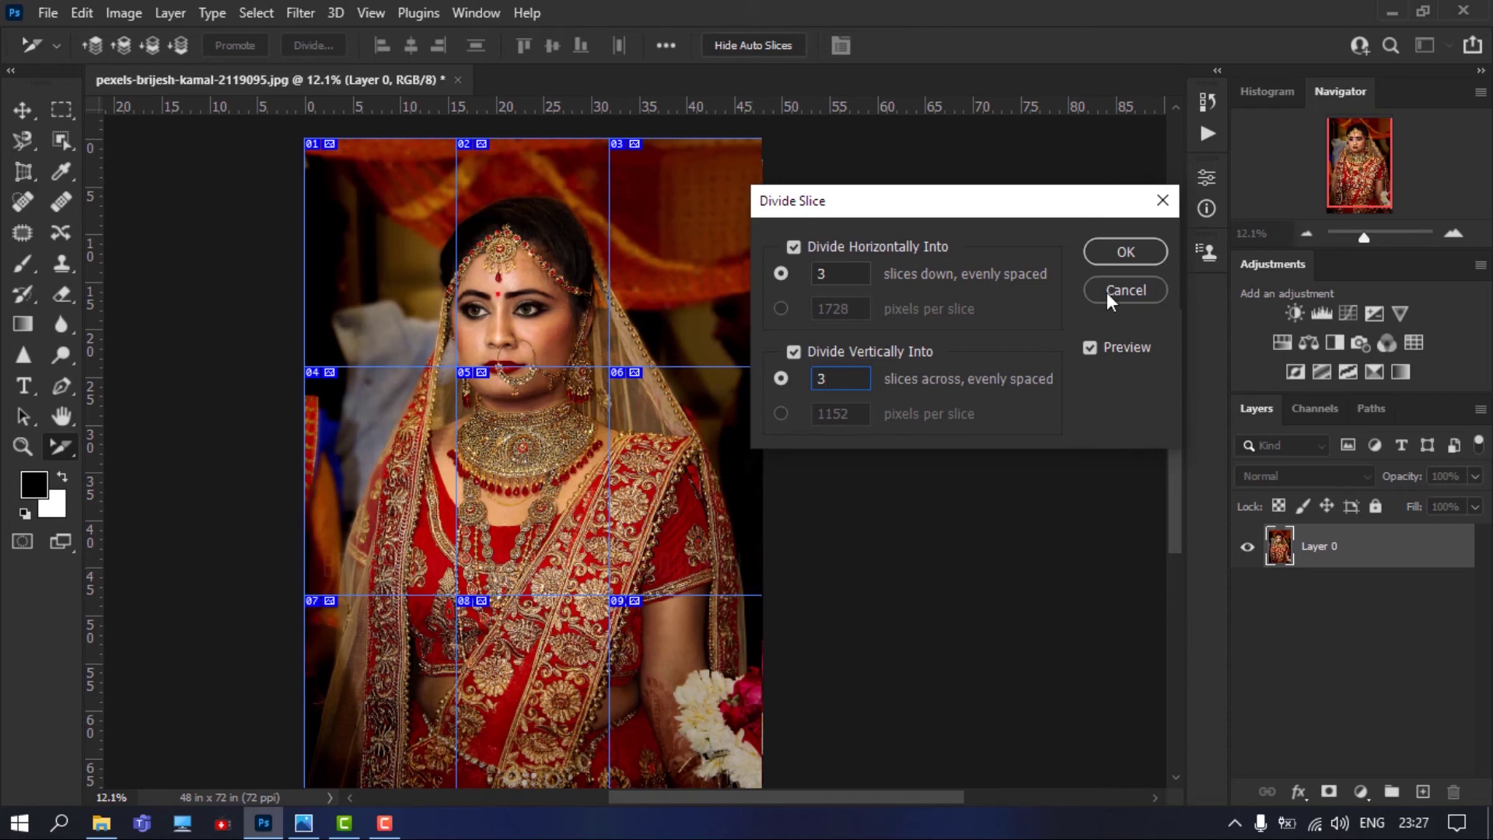
pyautogui.click(1125, 255)
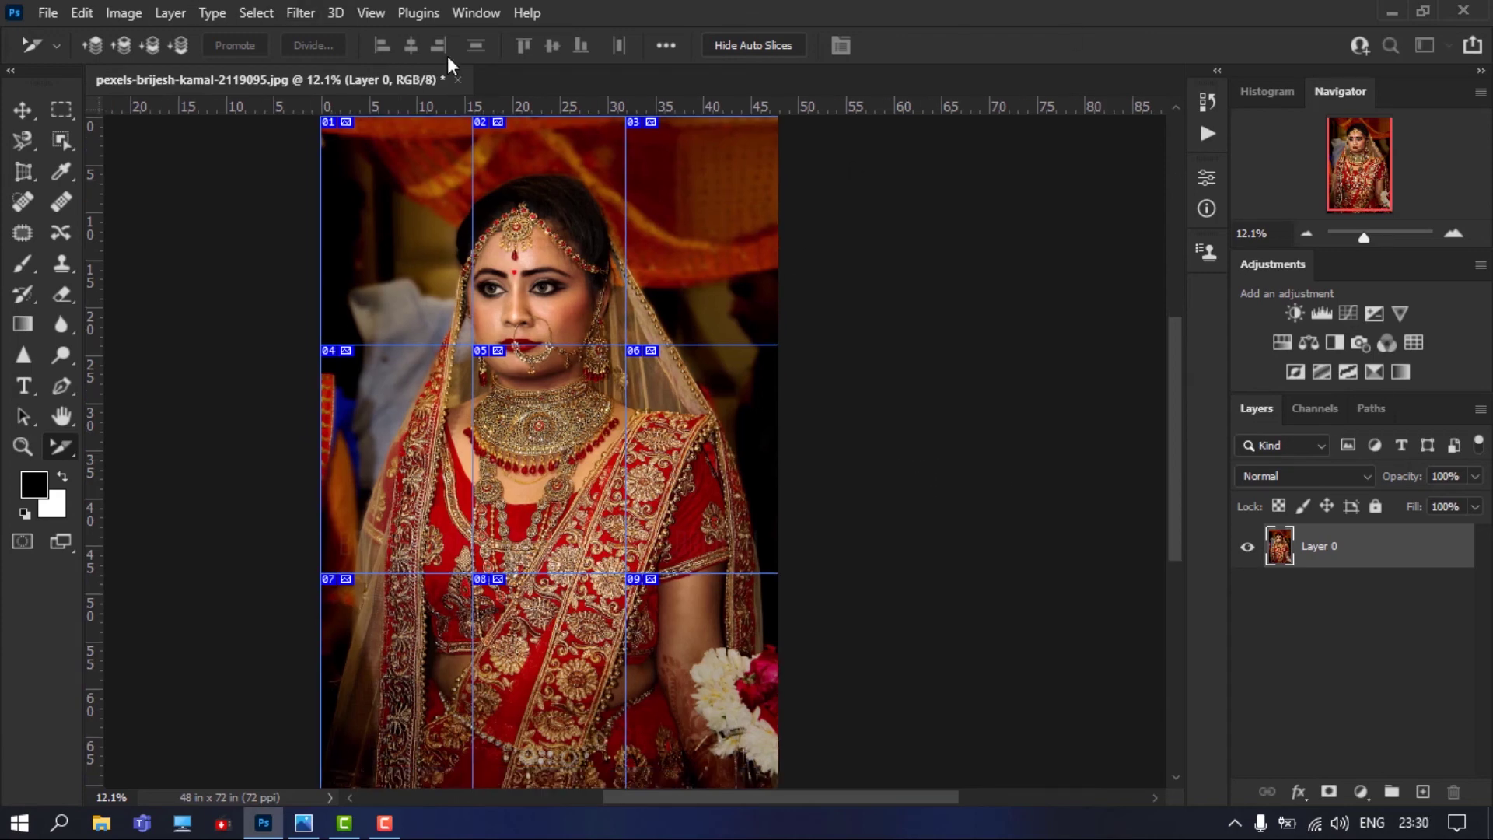
# Start a Save for Web (Legacy) export of the sliced portrait as JPEG at quality 100
pyautogui.click(51, 13)
pyautogui.moveTo(149, 356)
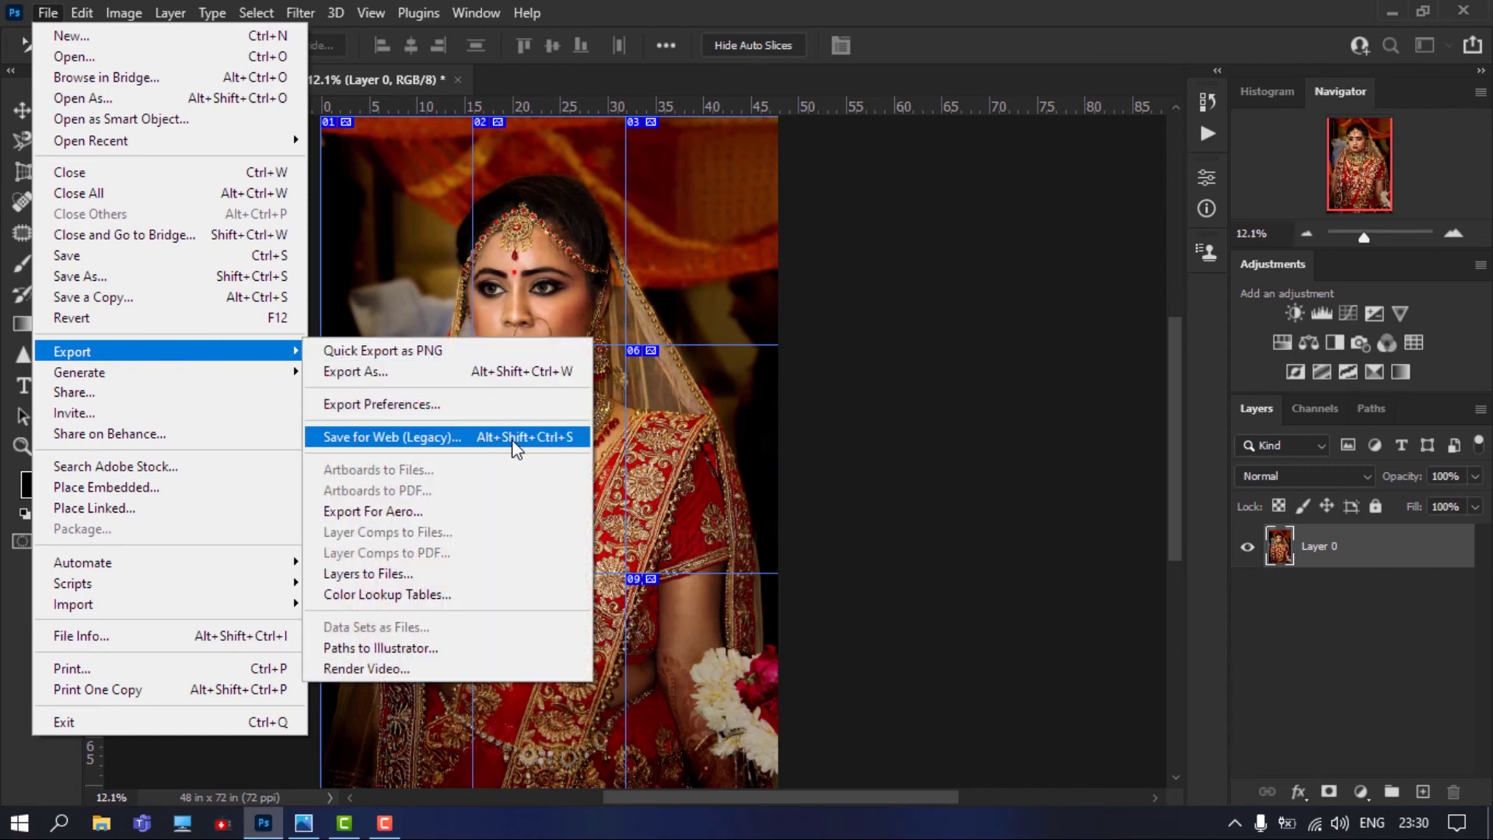
pyautogui.click(565, 440)
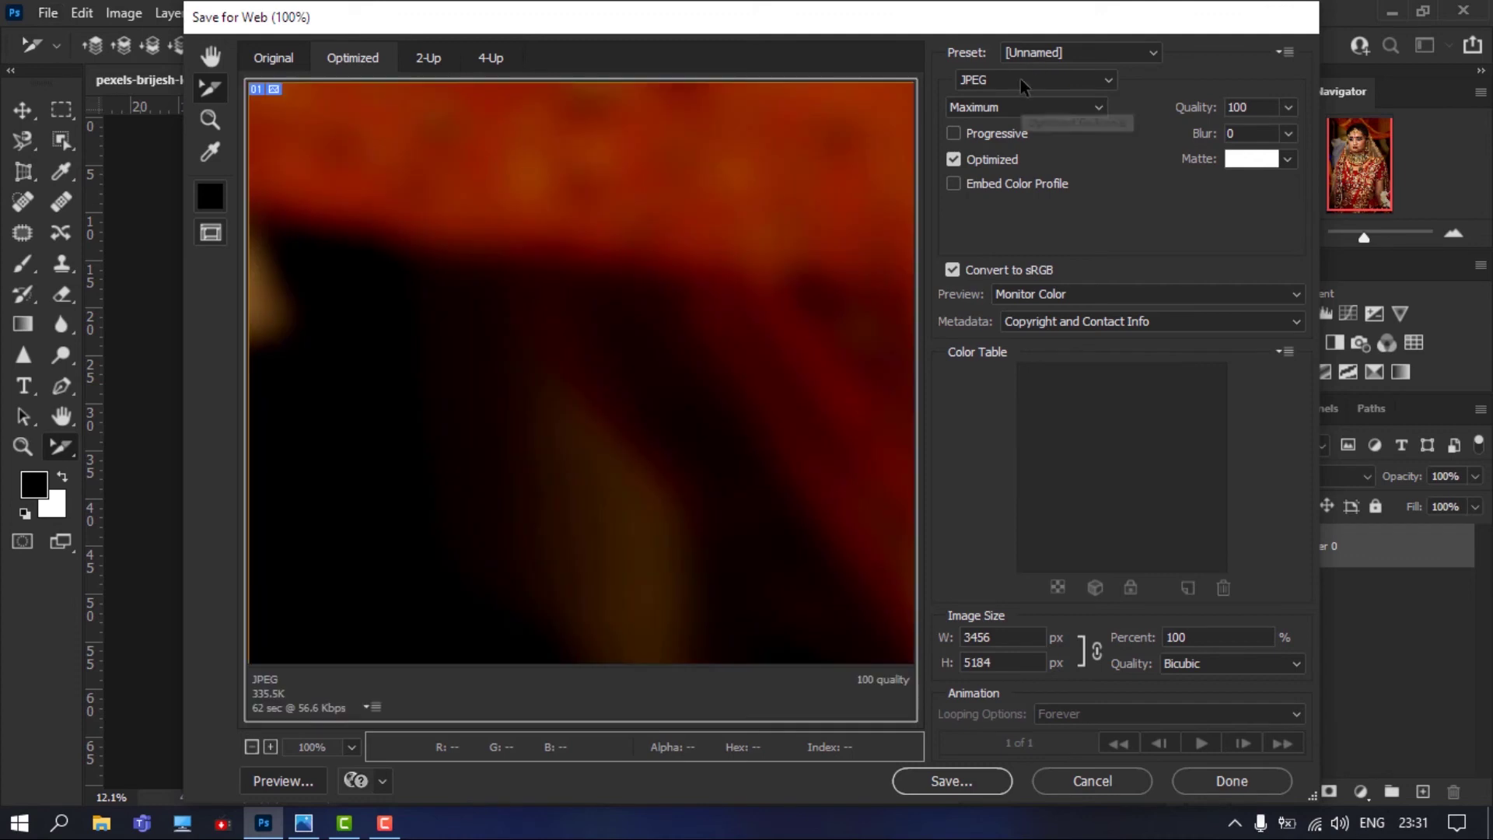
pyautogui.click(1020, 78)
pyautogui.click(1009, 119)
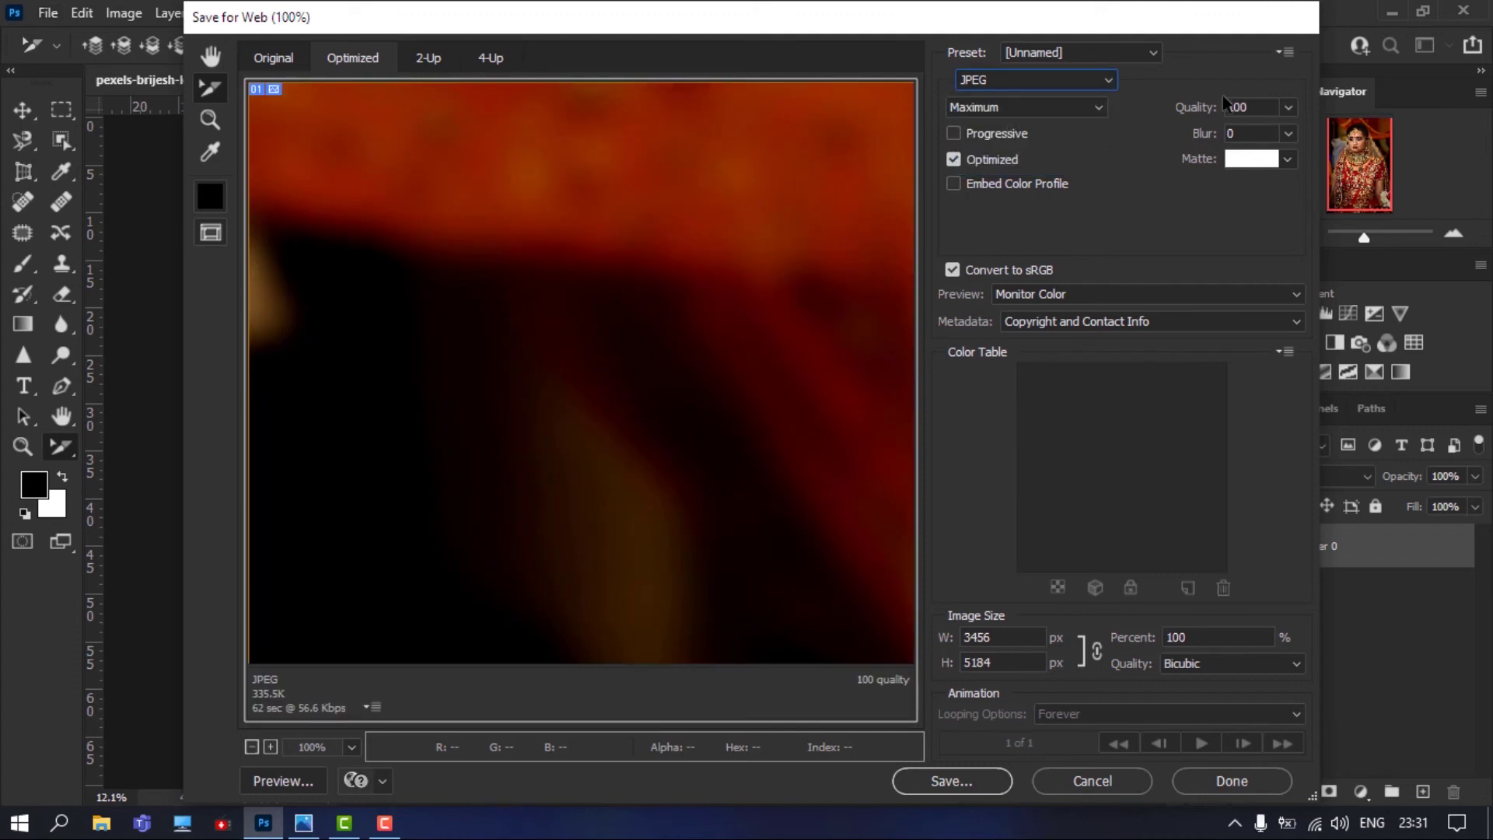
pyautogui.click(1289, 107)
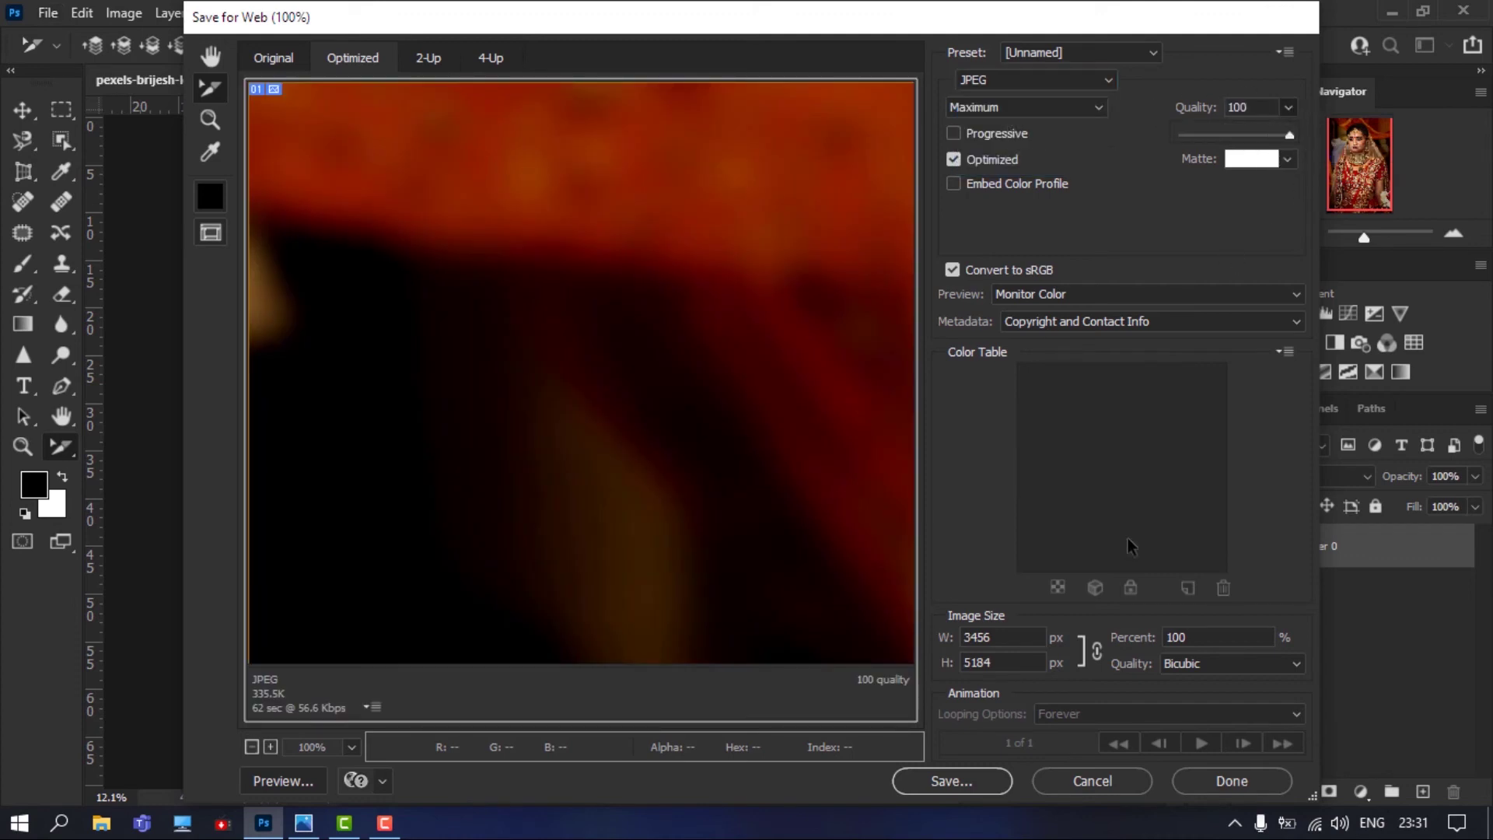
# Save all slices as images only into the Slice select tool folder, and open the exported images folder in File Explorer
pyautogui.click(946, 783)
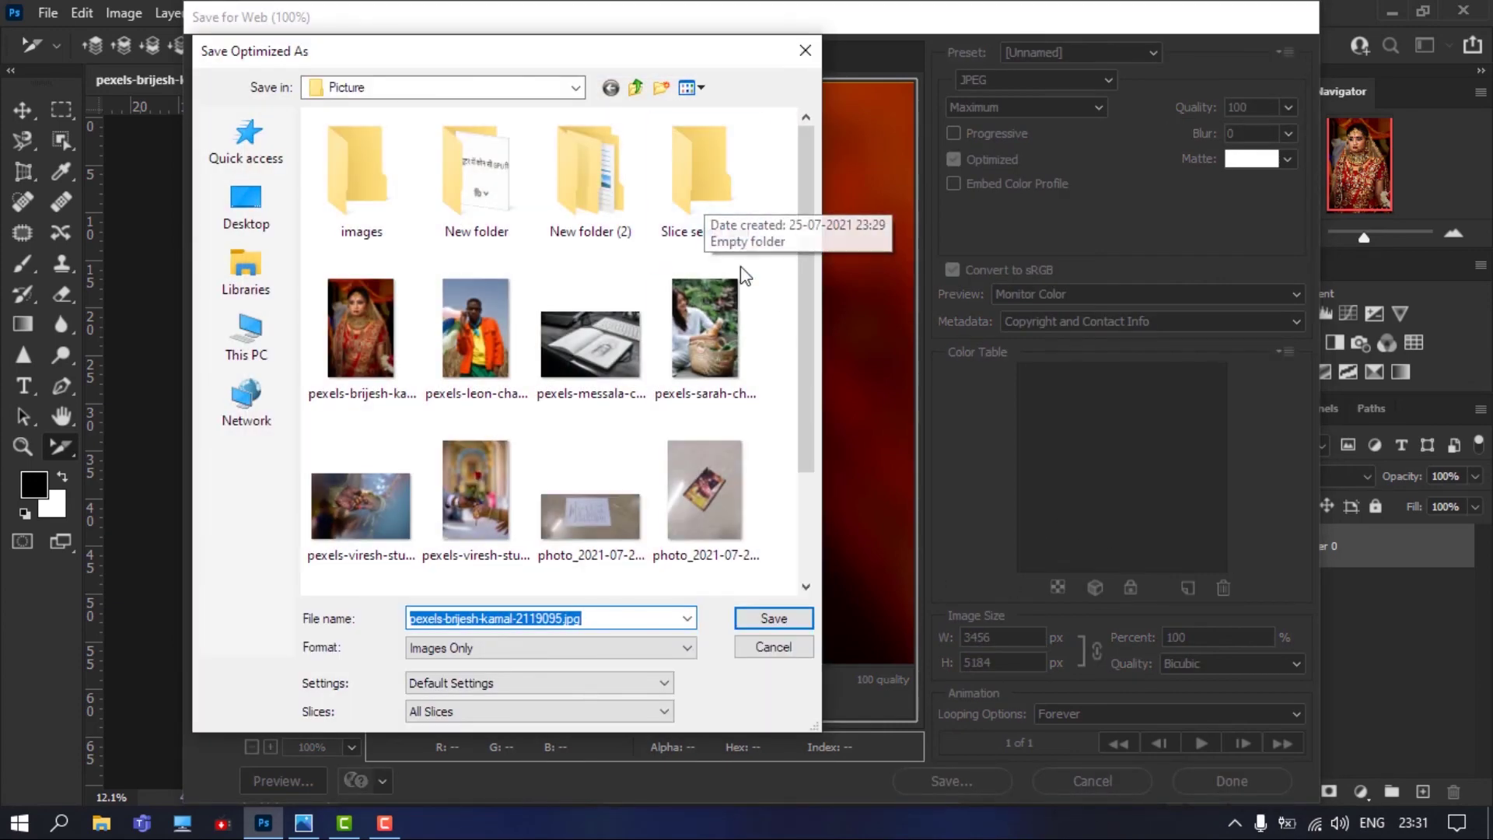
pyautogui.doubleClick(720, 188)
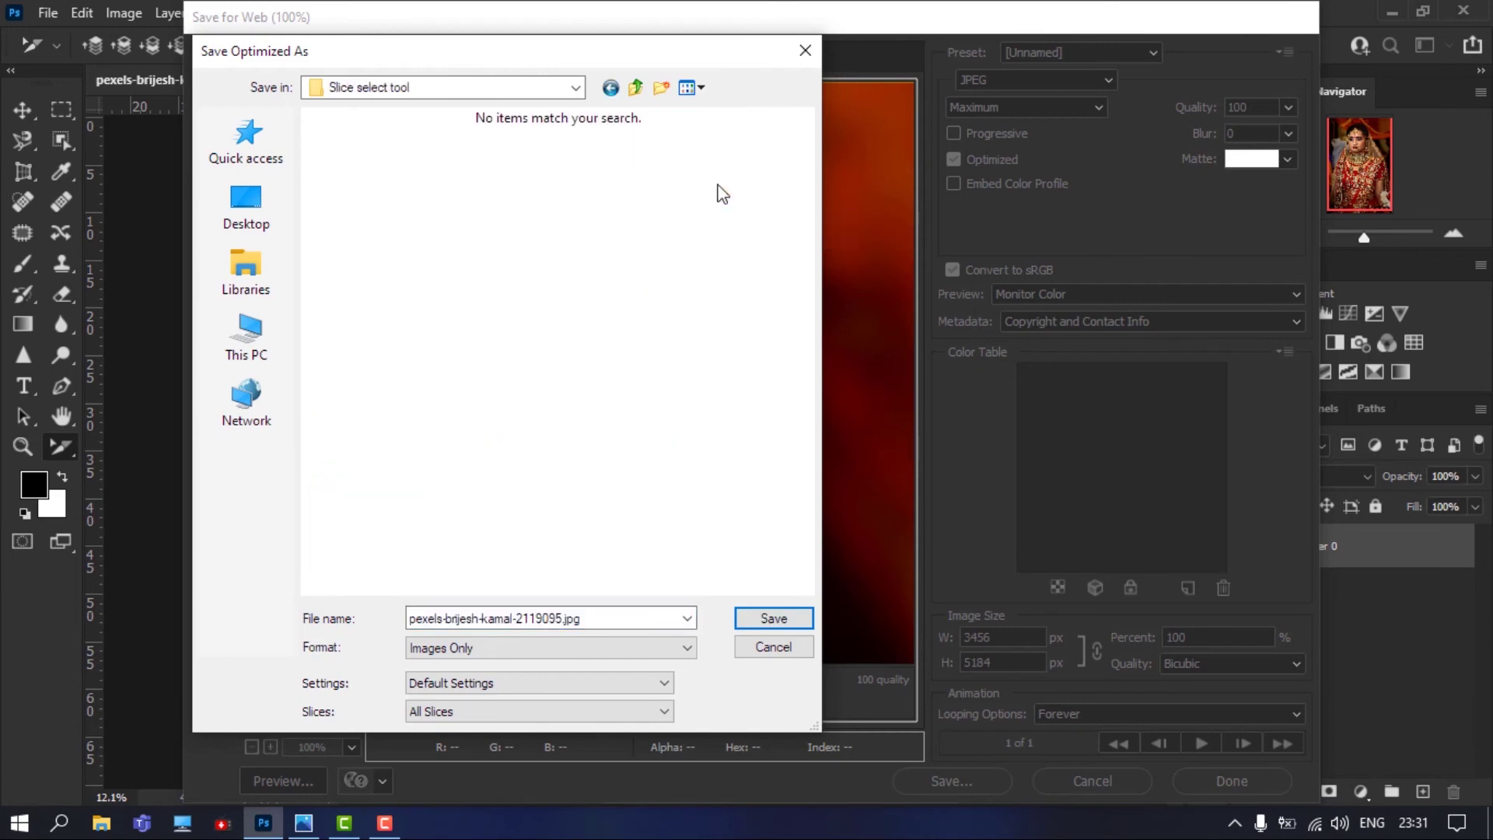
pyautogui.click(791, 622)
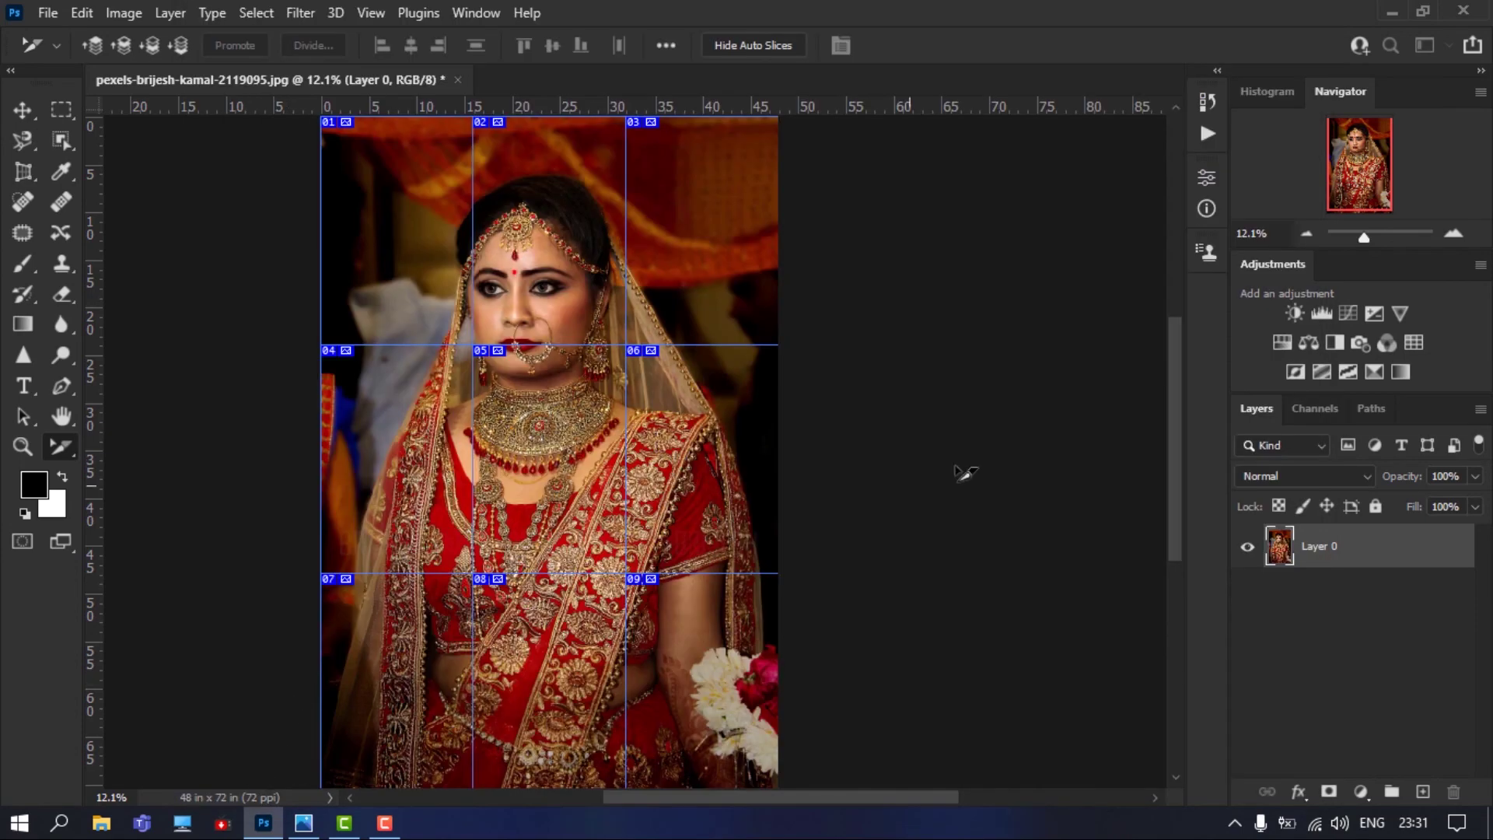
pyautogui.click(101, 824)
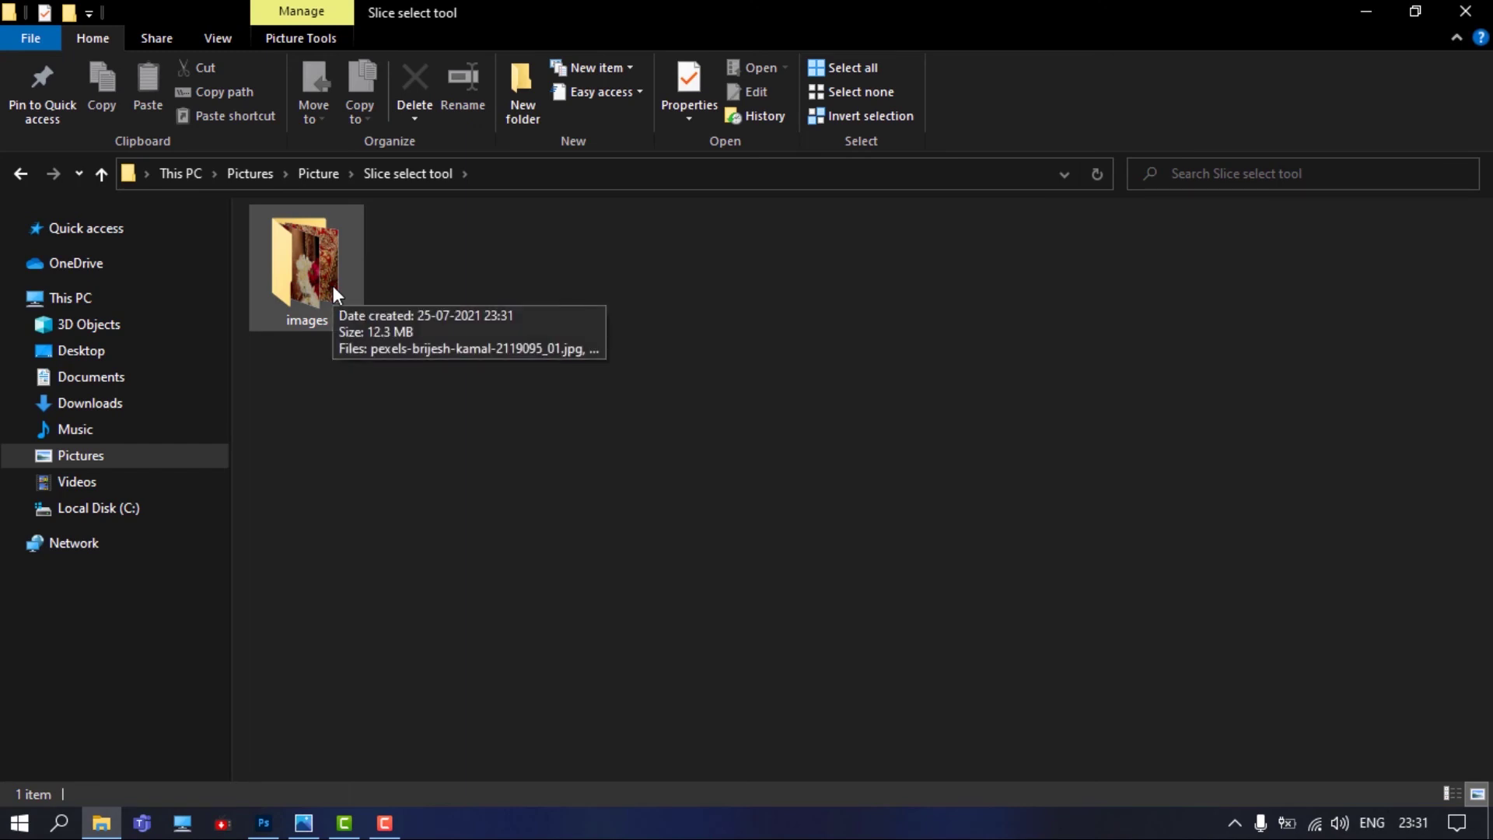
pyautogui.doubleClick(334, 293)
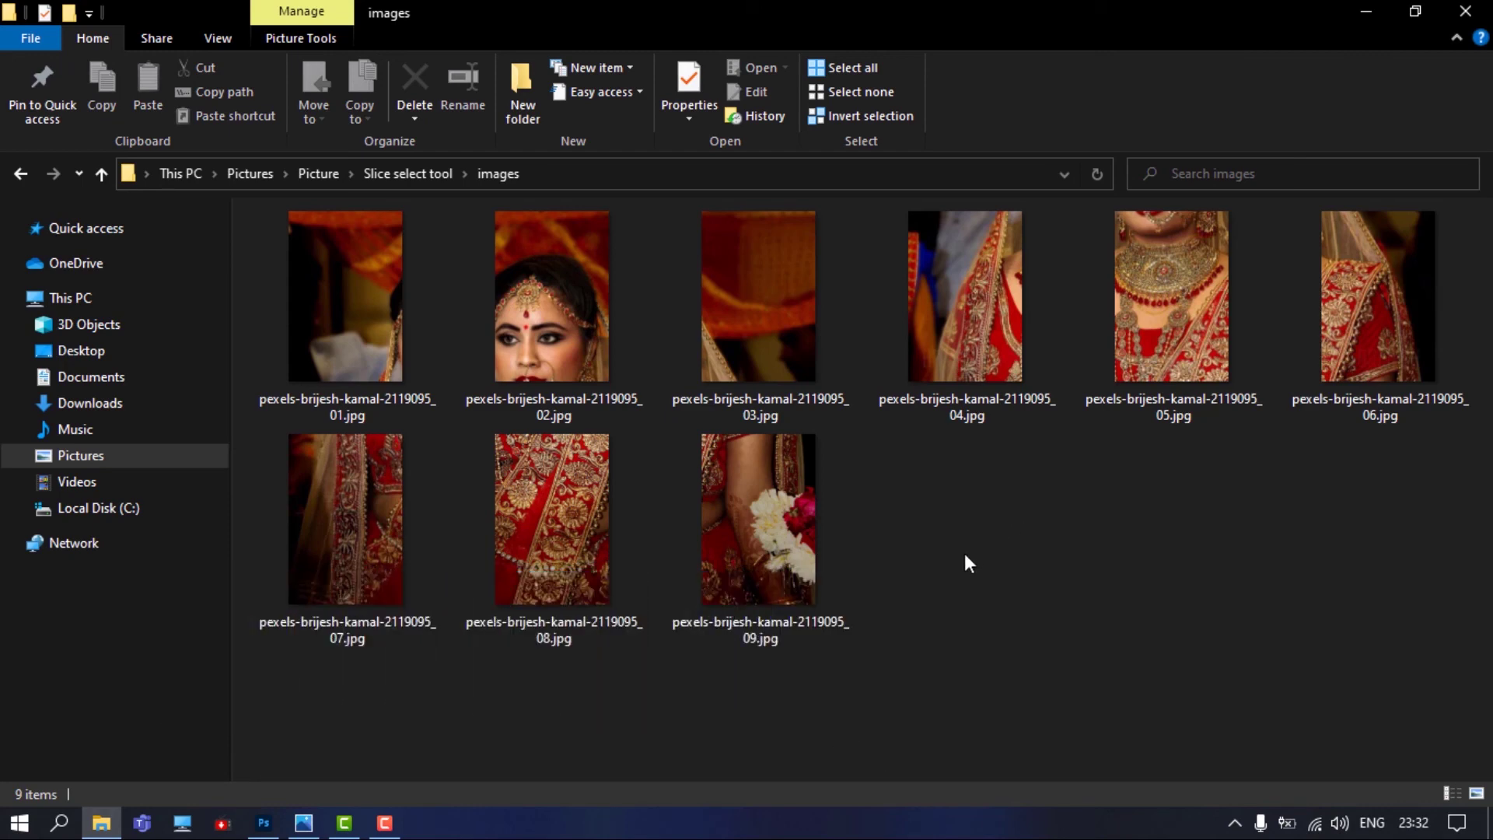
# Close the exported images folder and revert the portrait in Photoshop to its last saved version
pyautogui.click(1464, 12)
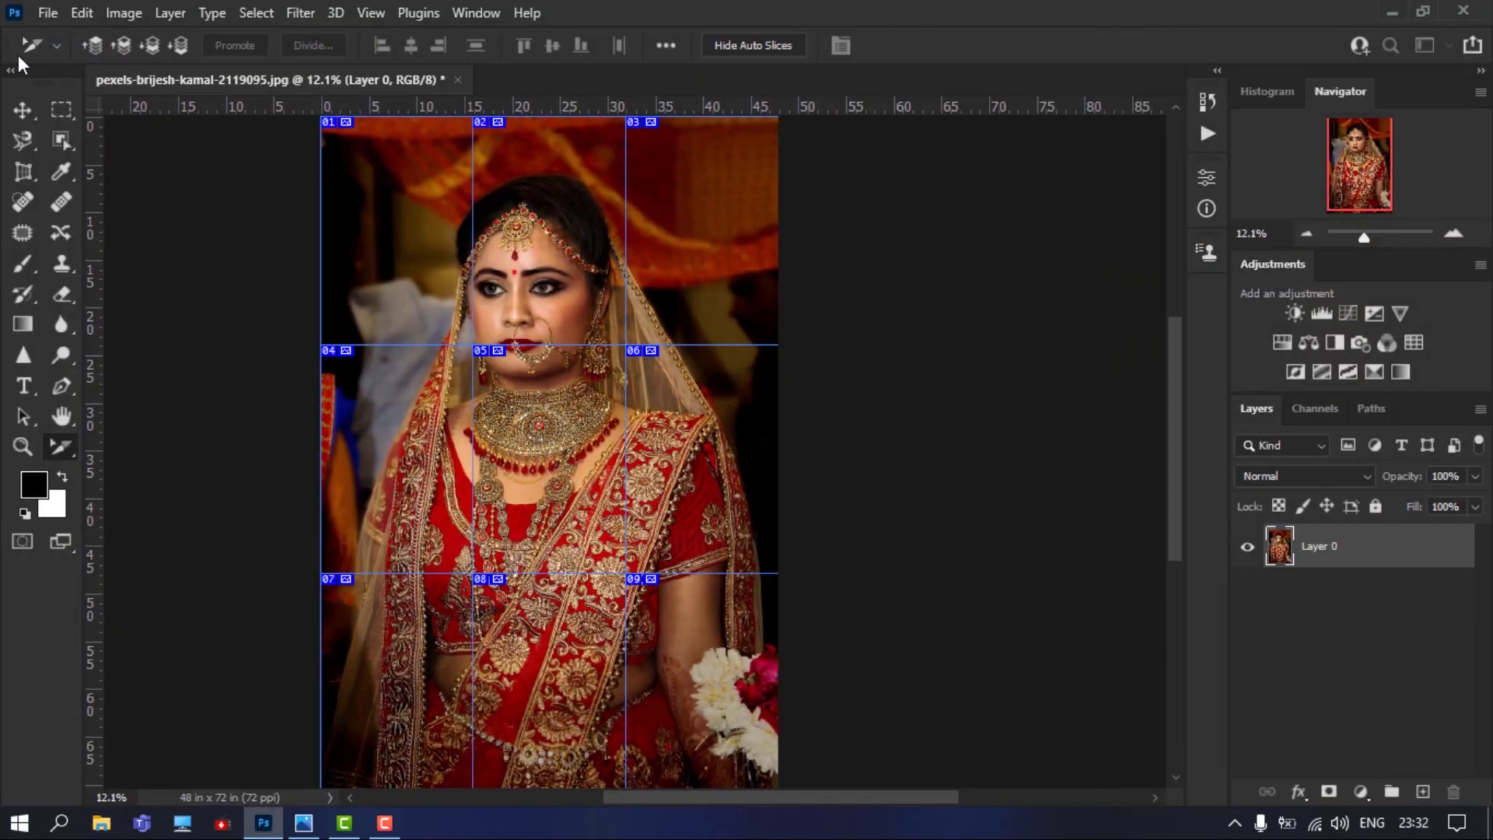
pyautogui.click(56, 15)
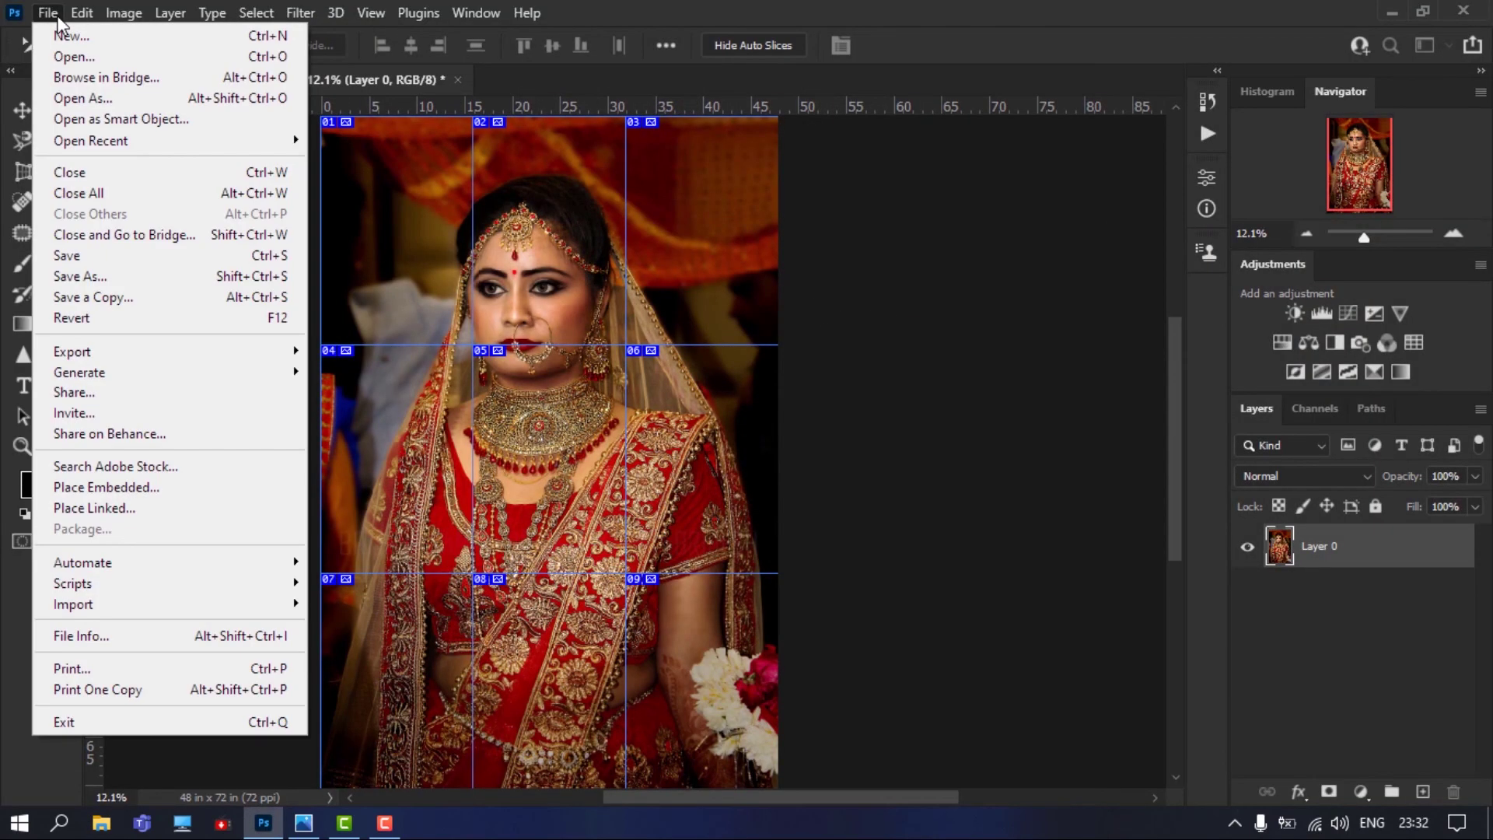
pyautogui.click(118, 315)
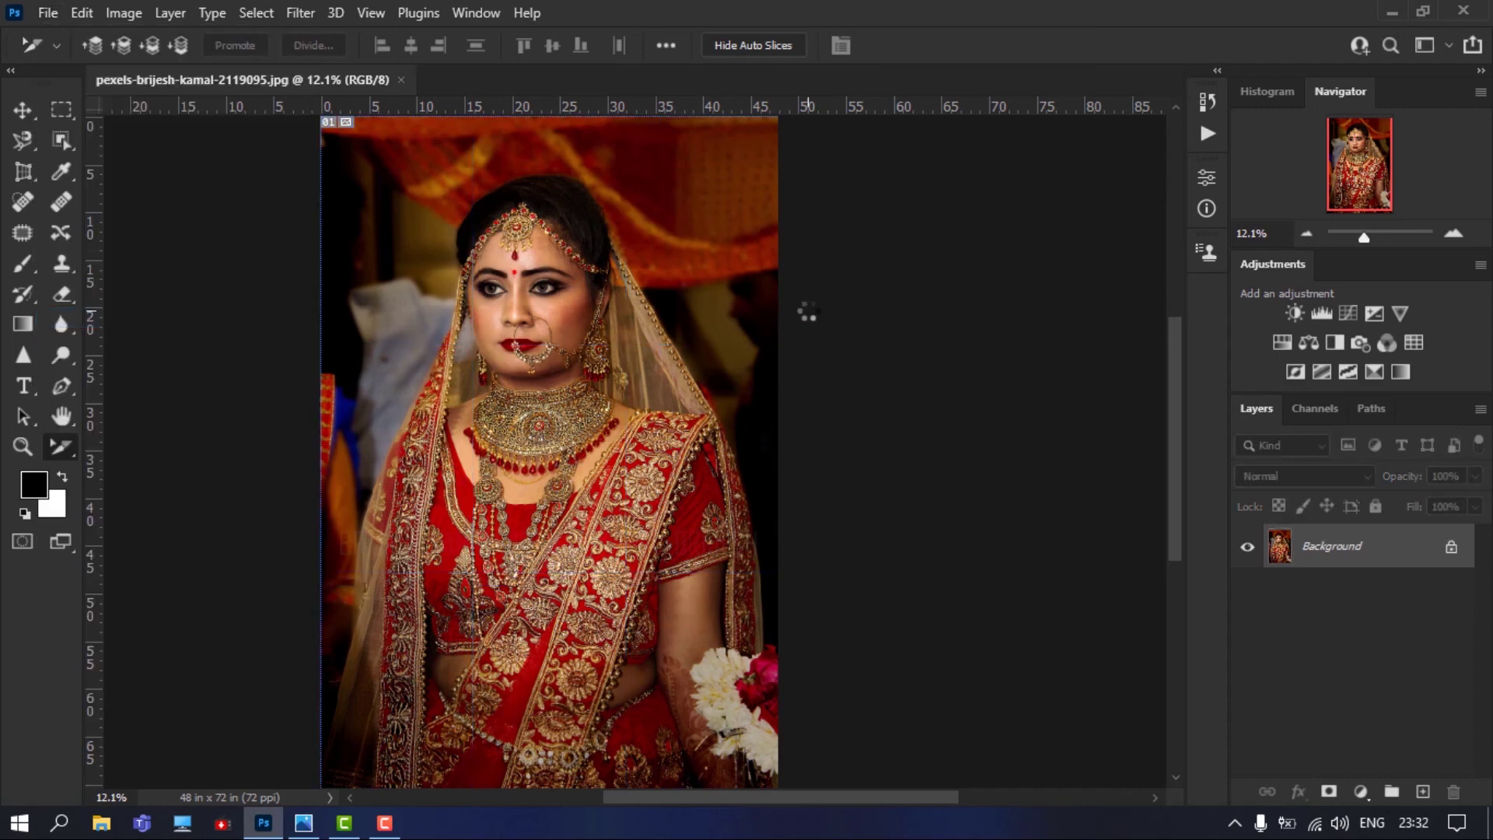
# Switch to the Slice Tool and set its style to Normal for freehand slices
pyautogui.rightClick(62, 451)
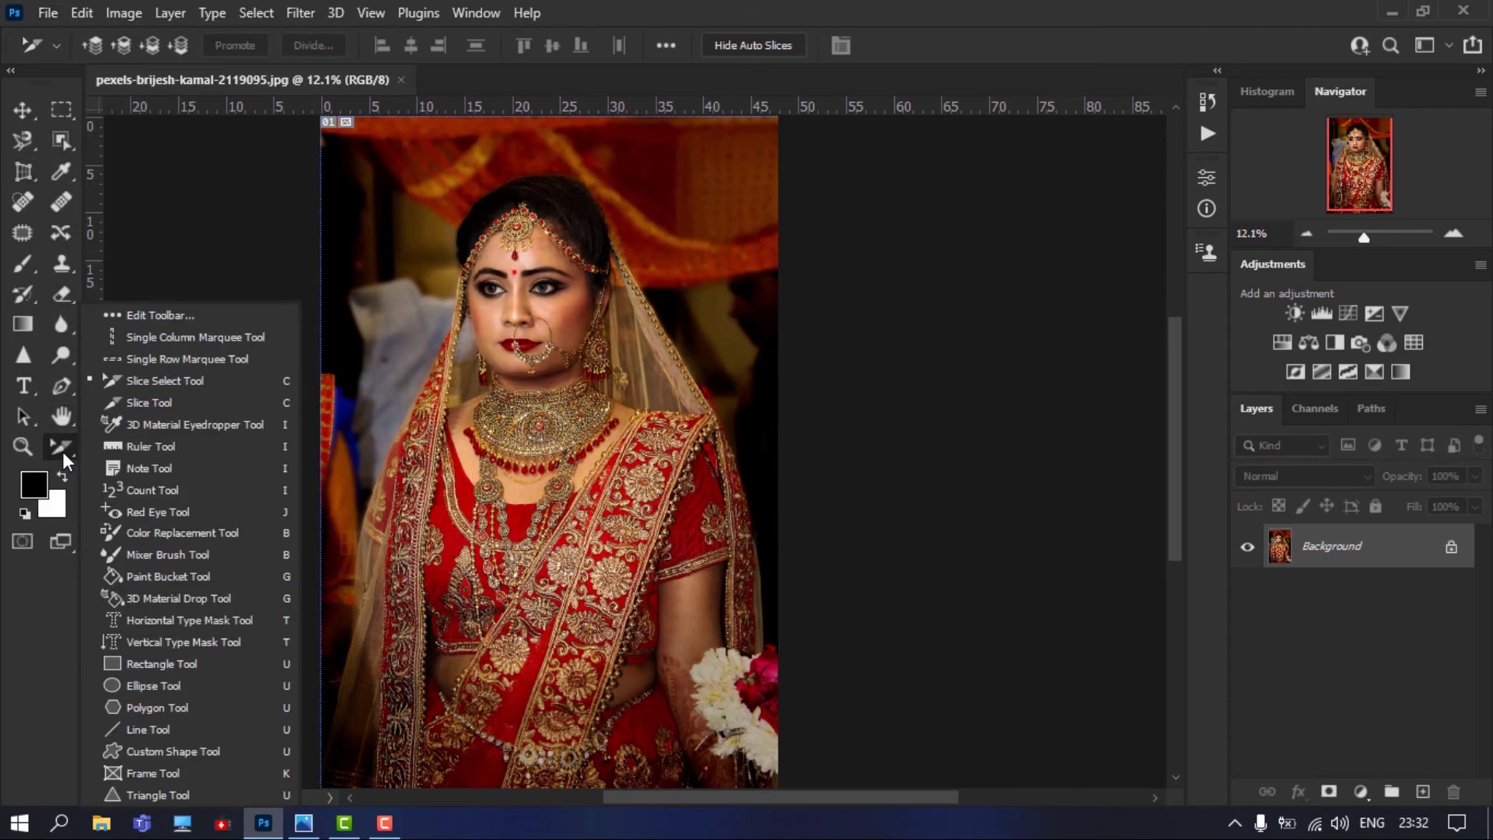
pyautogui.click(189, 402)
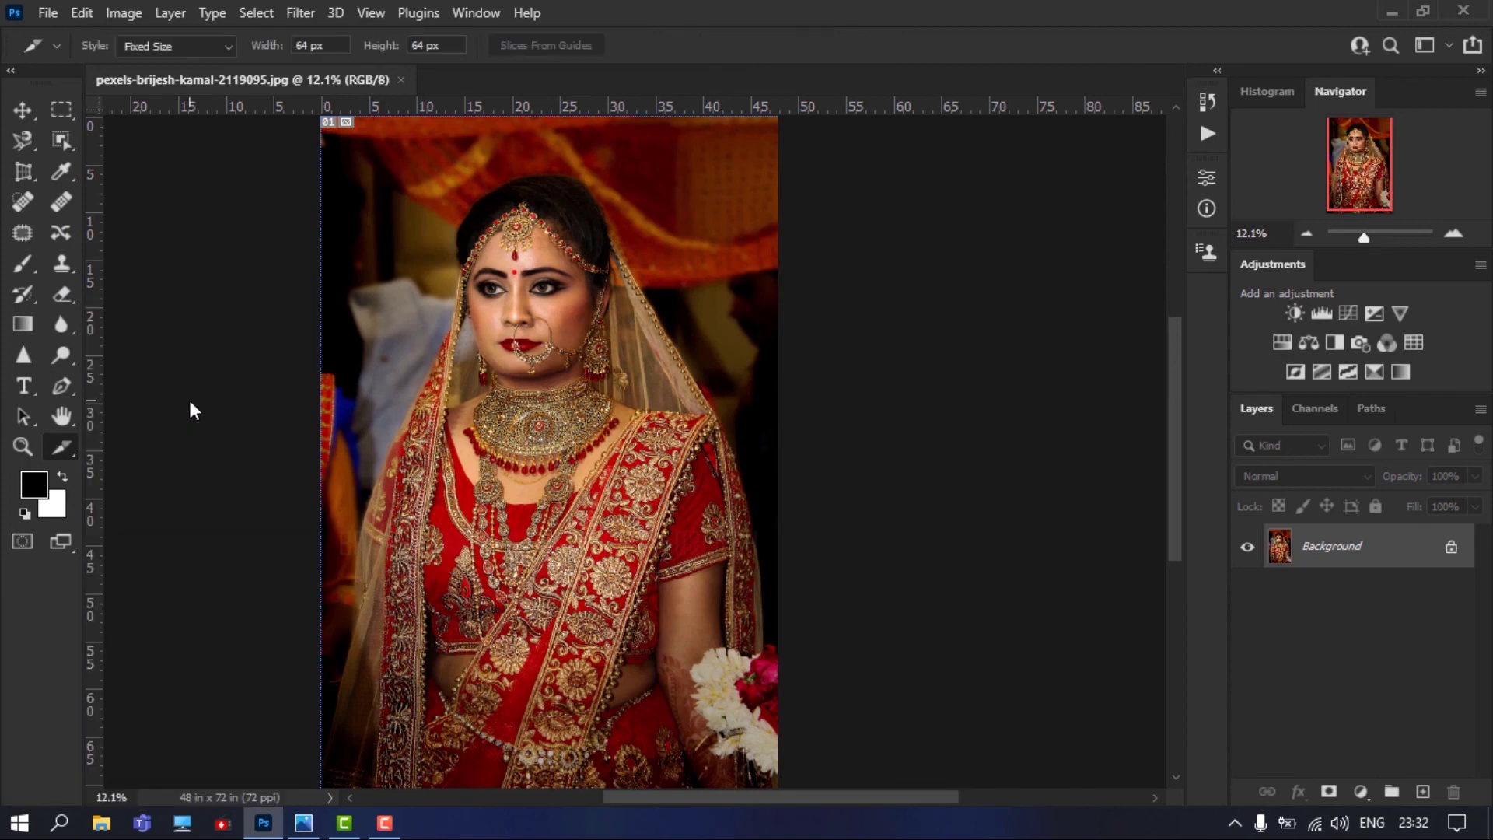
pyautogui.click(215, 48)
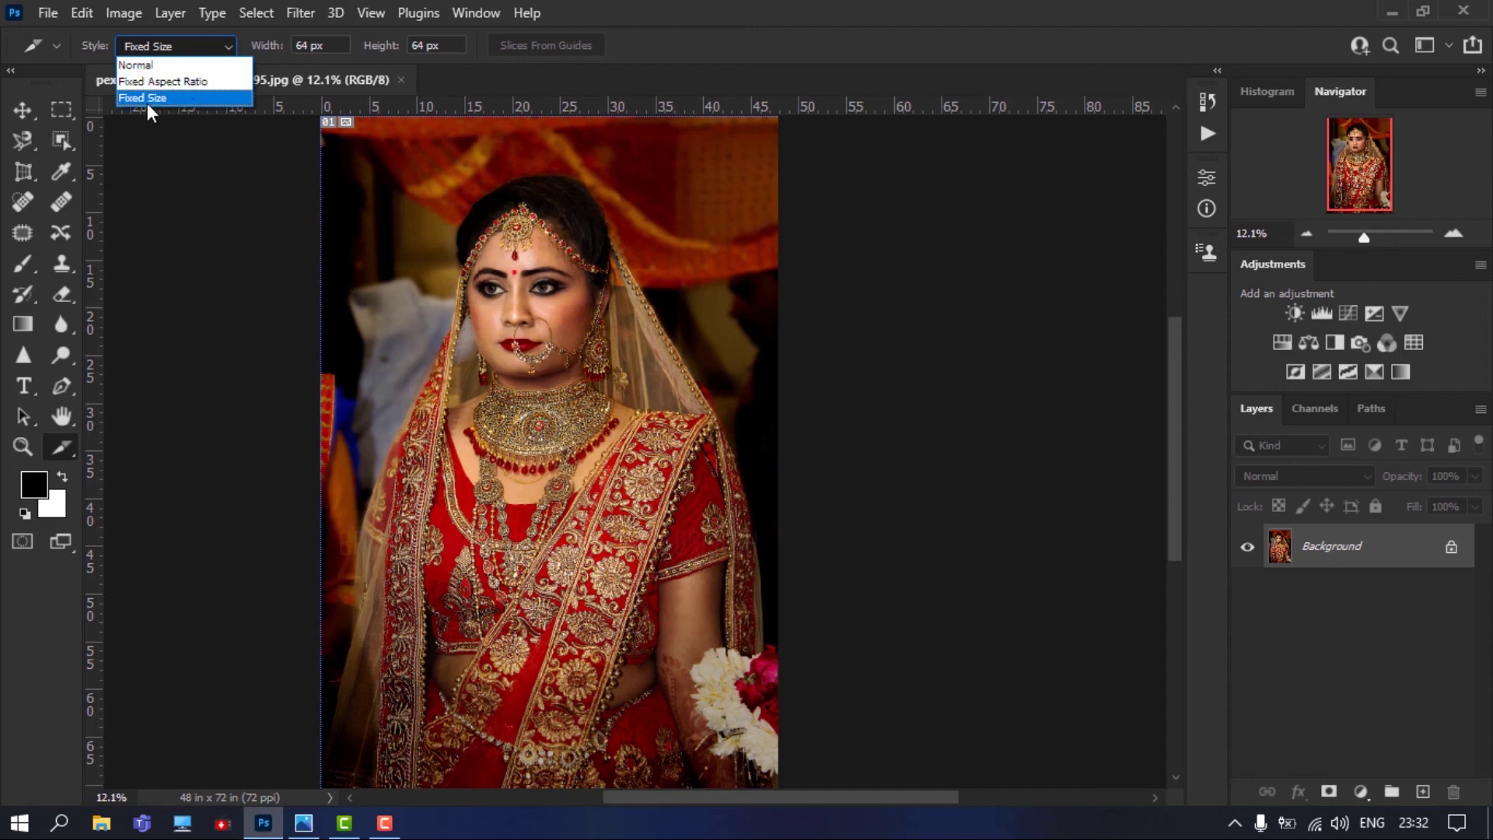
pyautogui.click(201, 65)
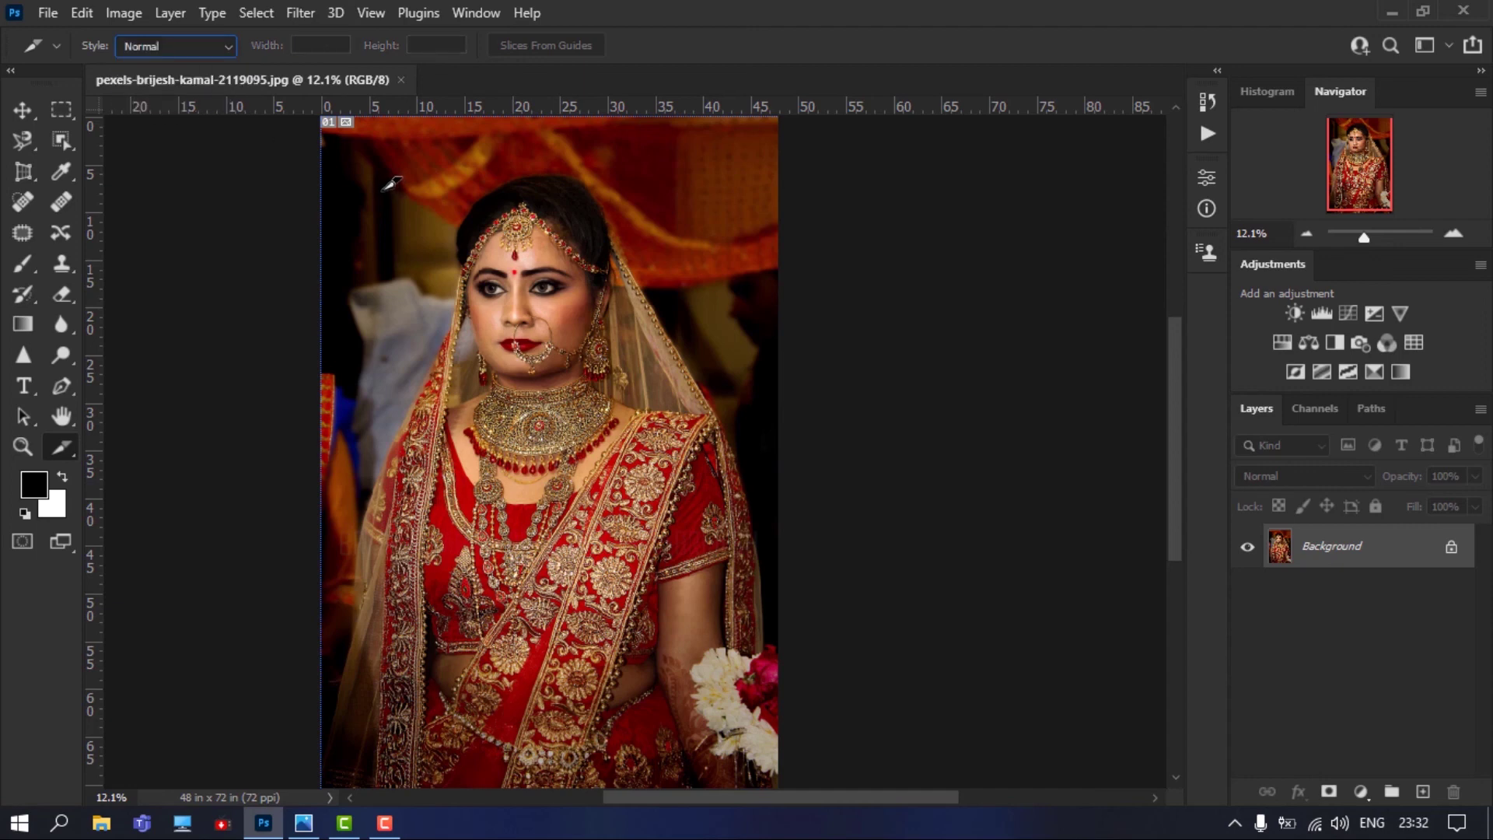
# Draw six freehand slices of varied proportions across the portrait, and revert the image to its saved version
pyautogui.moveTo(324, 196); pyautogui.dragTo(398, 406)
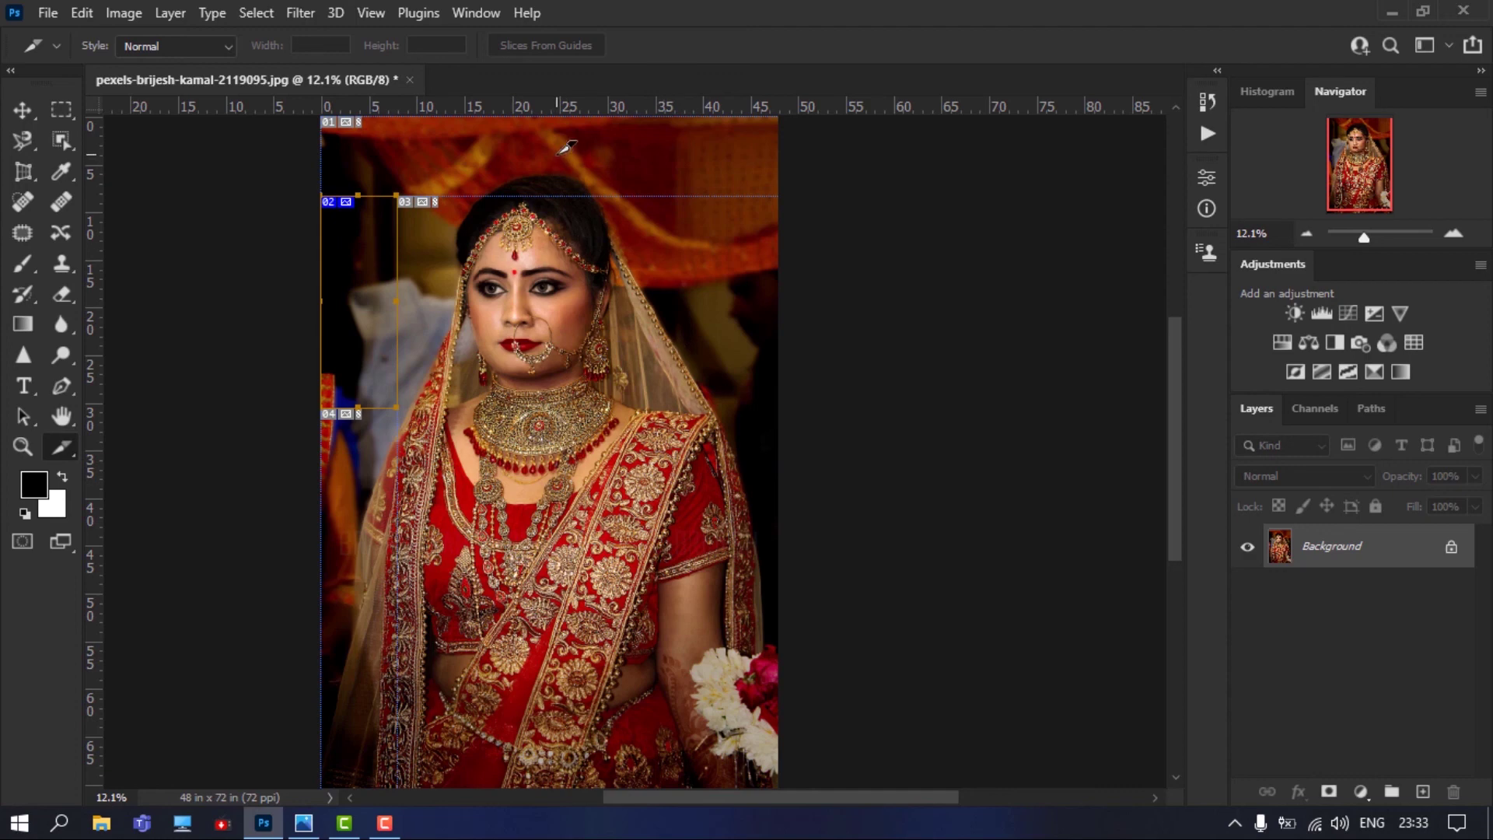
pyautogui.moveTo(540, 144); pyautogui.dragTo(550, 552)
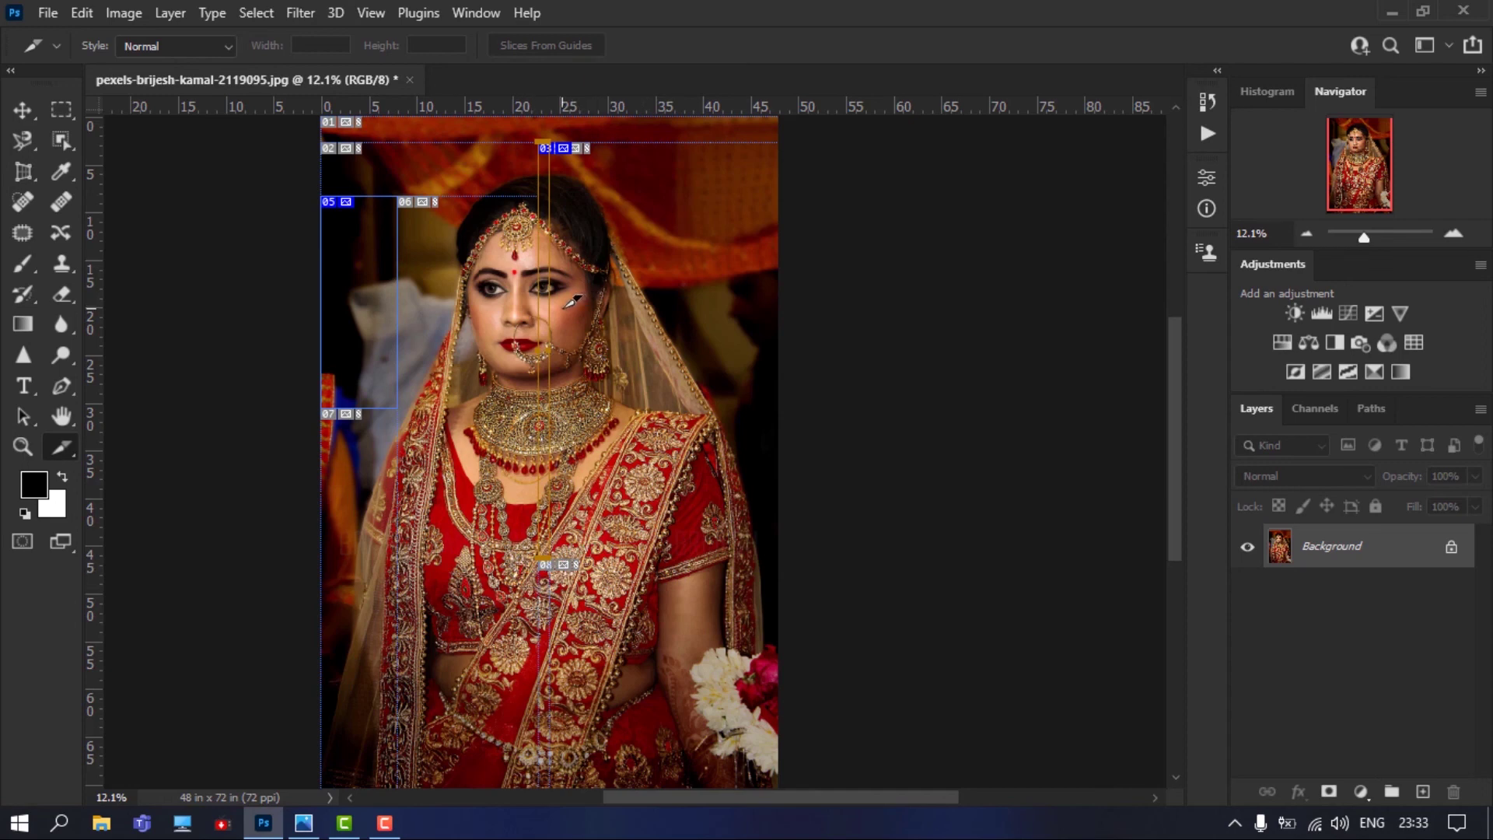
pyautogui.moveTo(561, 307); pyautogui.dragTo(721, 420)
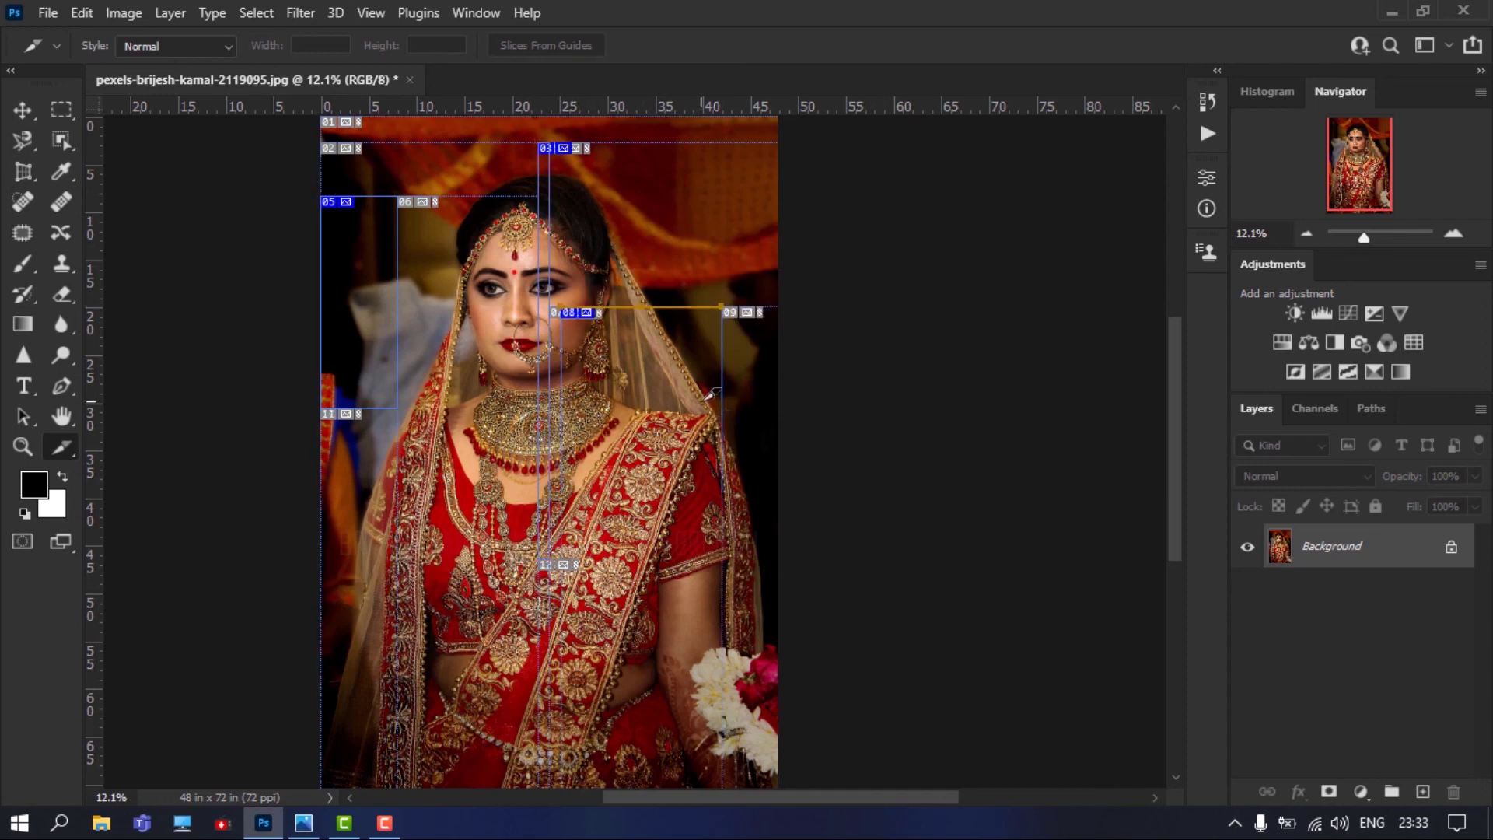
pyautogui.moveTo(358, 608); pyautogui.dragTo(624, 620)
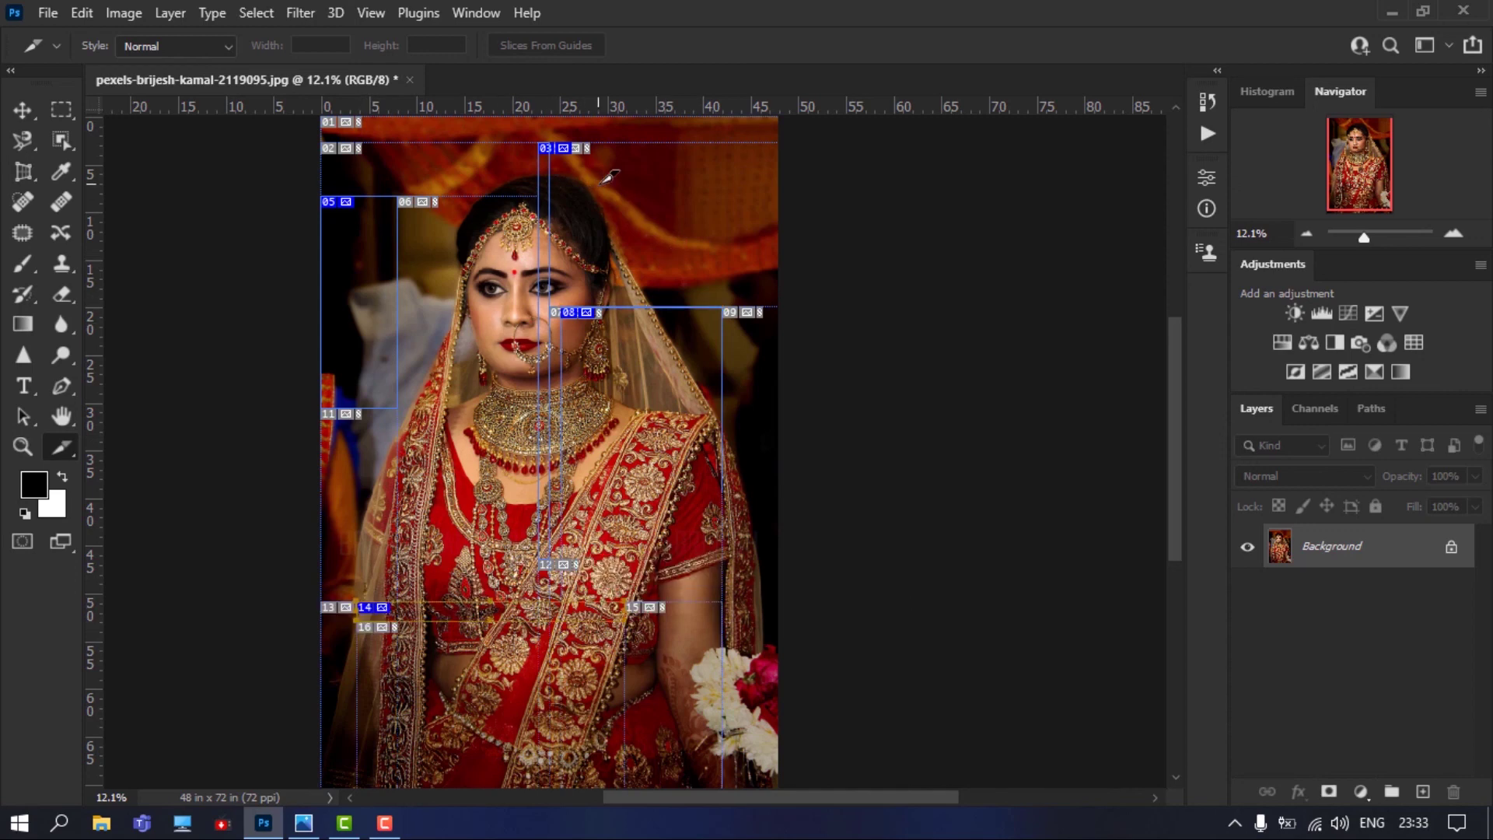
pyautogui.moveTo(645, 208); pyautogui.dragTo(650, 513)
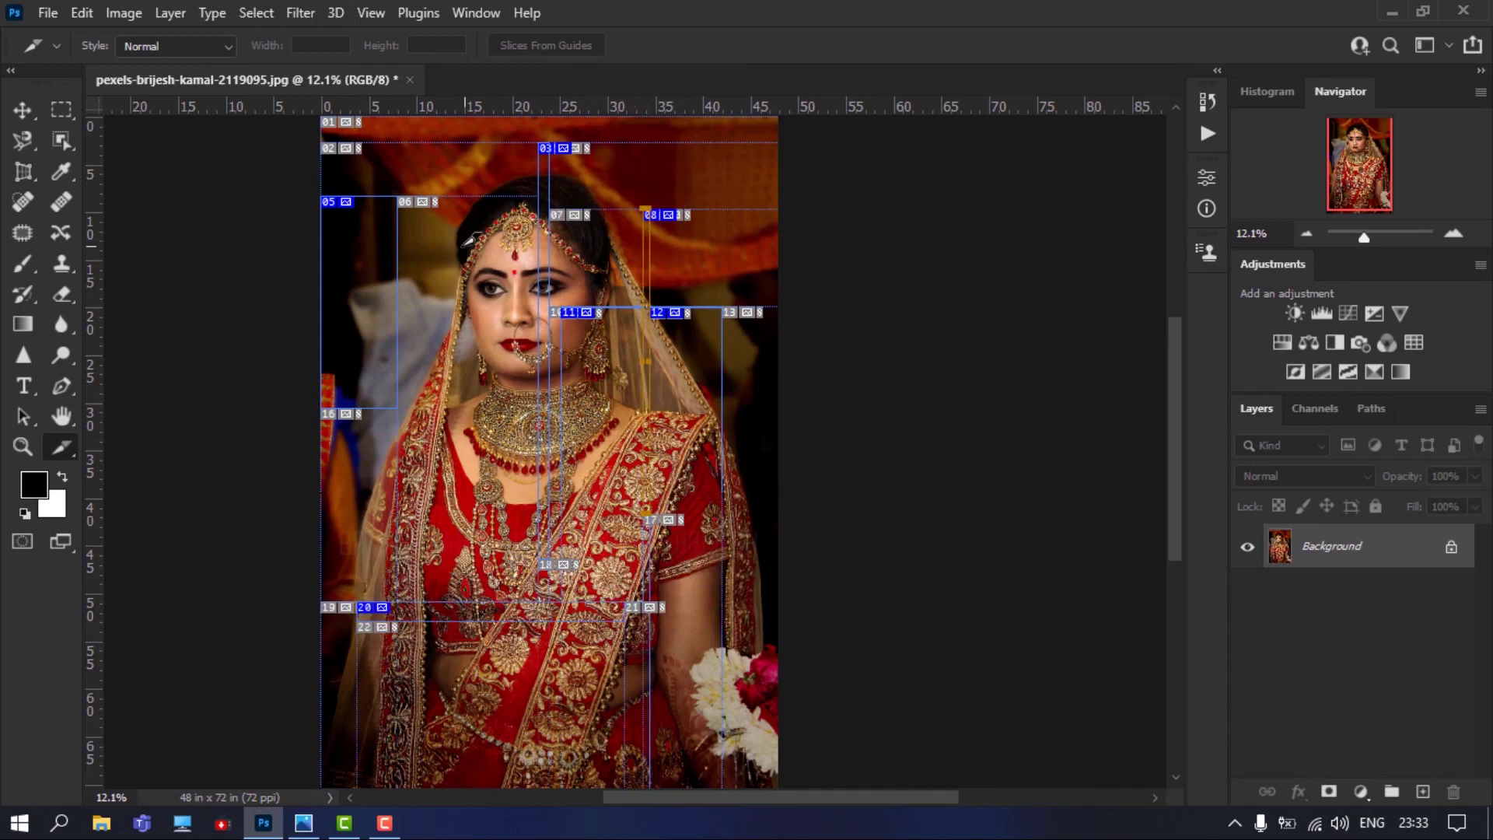
pyautogui.moveTo(366, 247); pyautogui.dragTo(561, 435)
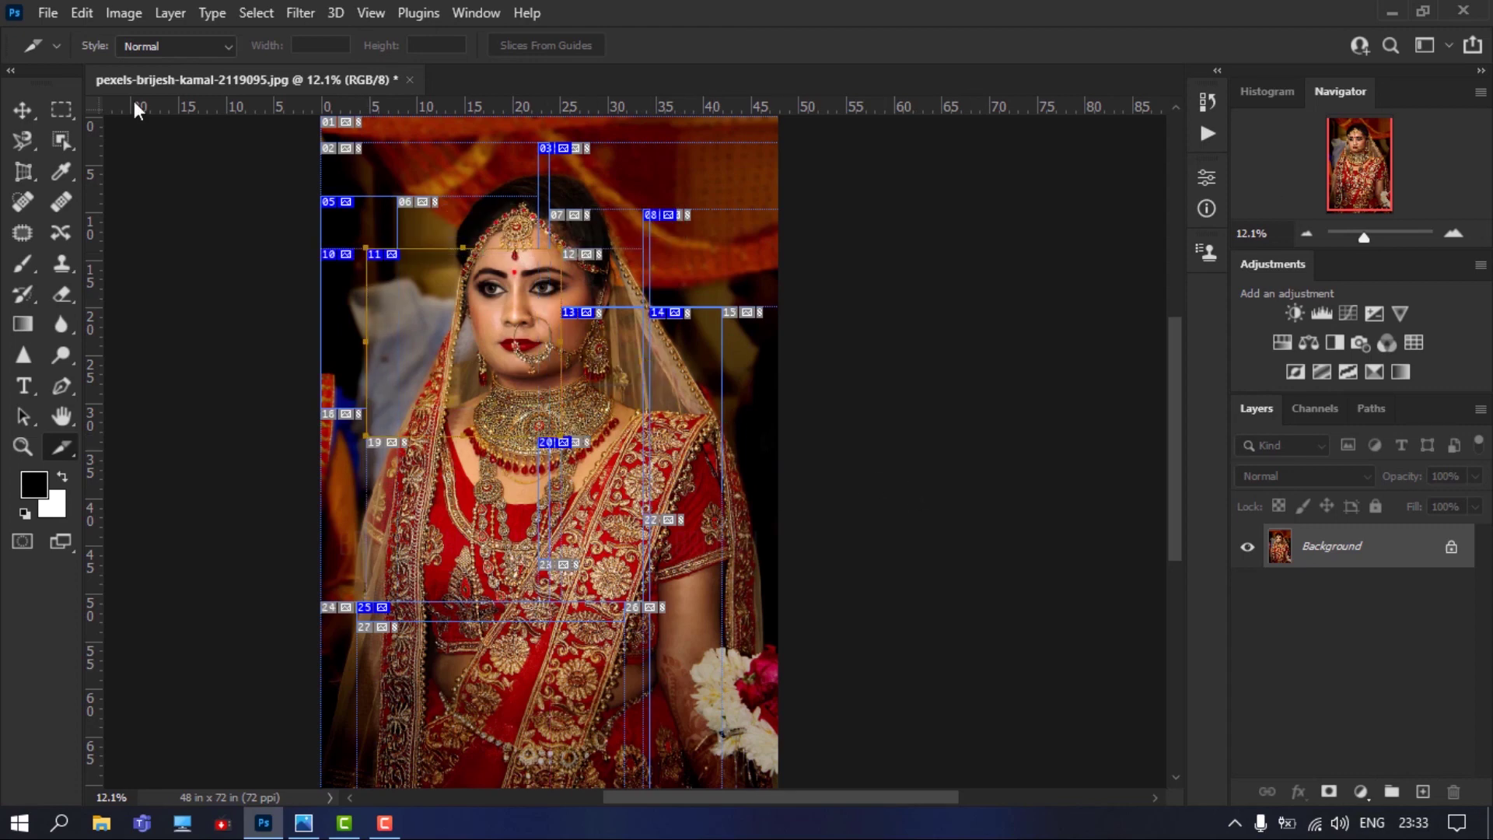
pyautogui.click(45, 16)
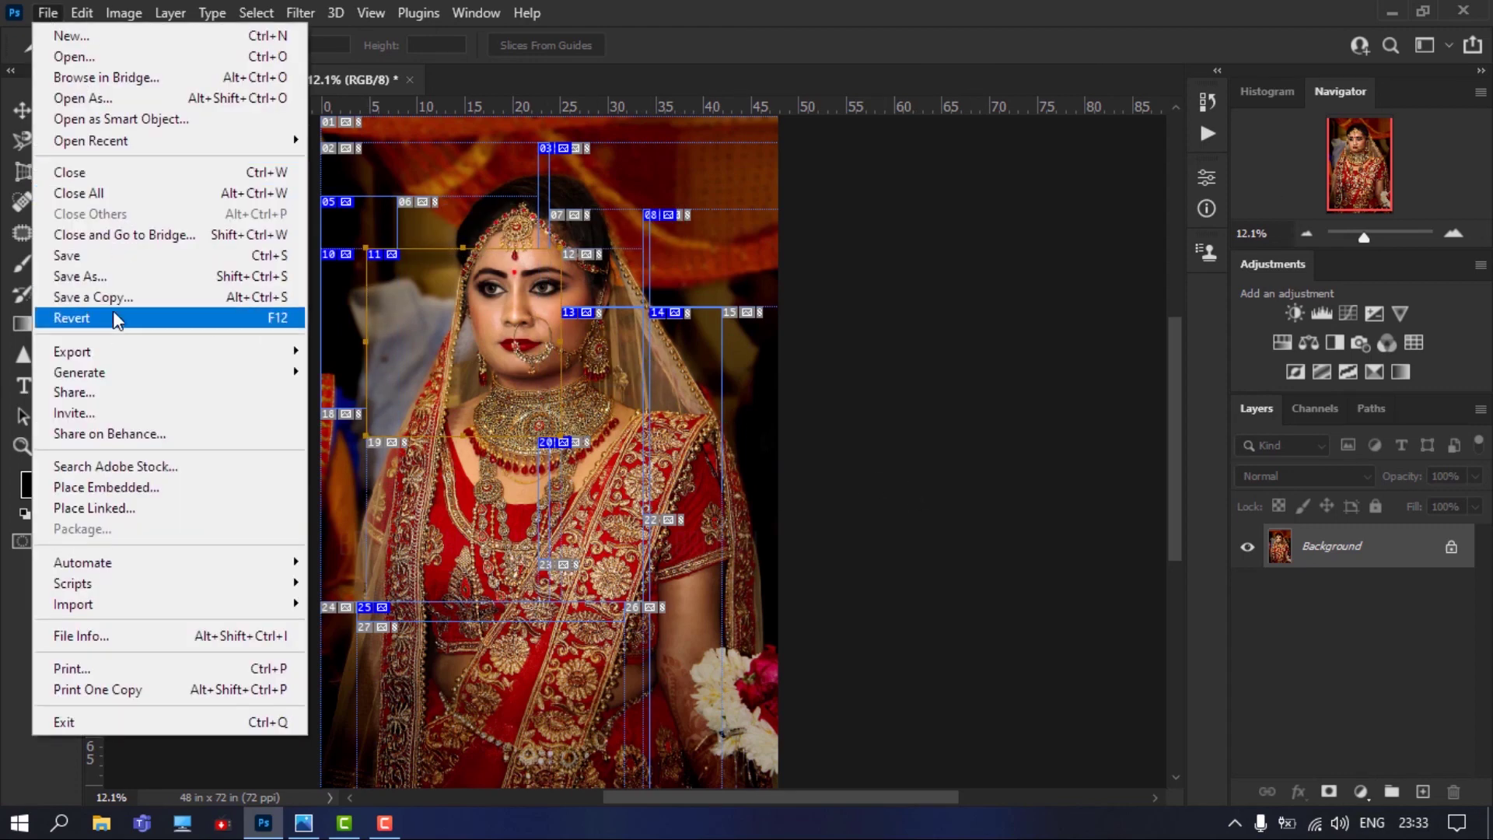
pyautogui.click(112, 312)
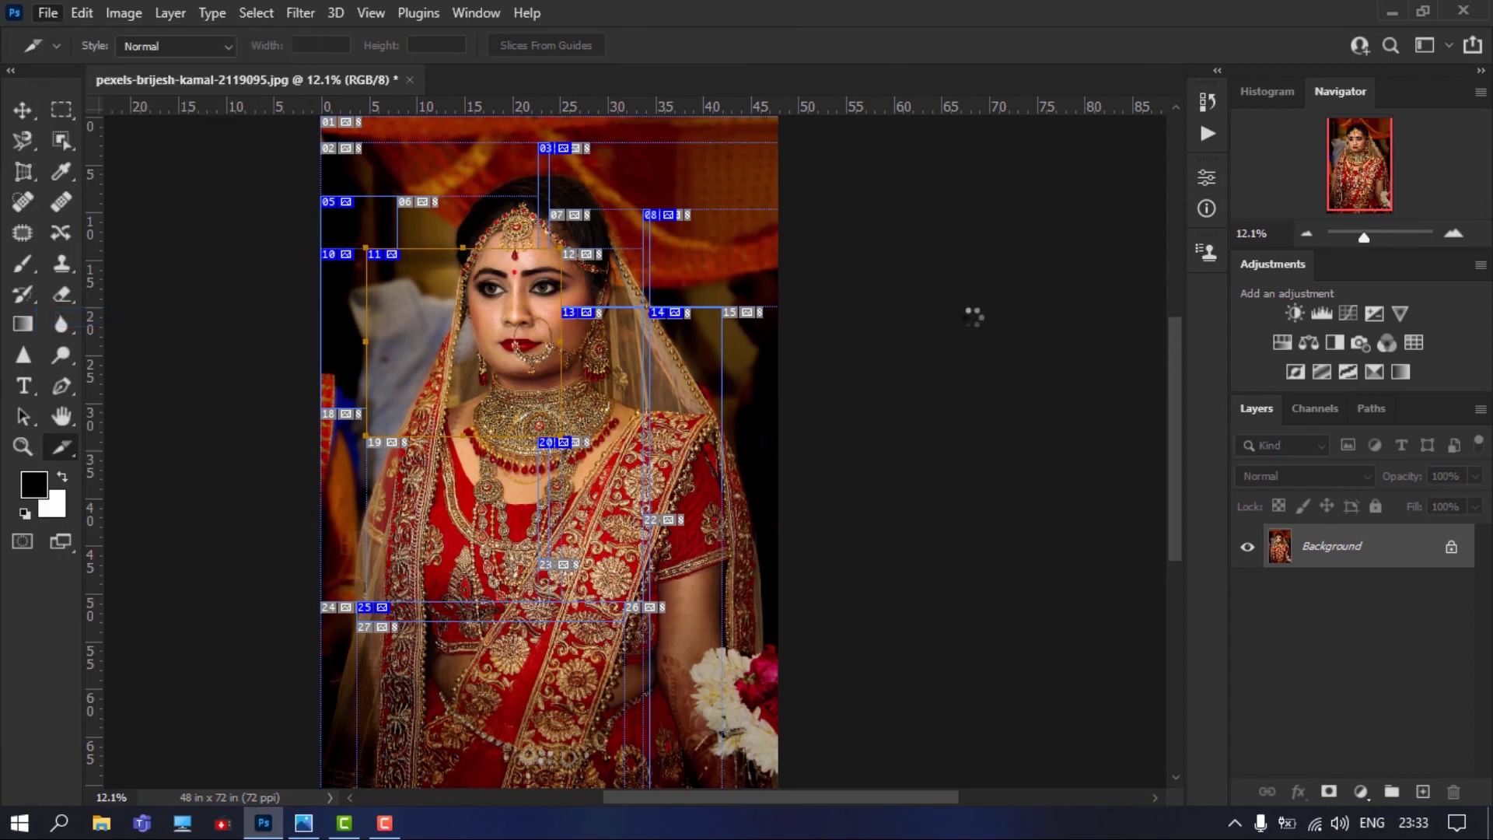
# Draw a 1:1 Fixed Aspect Ratio slice around the bride's head and neck, inspect it up close, and revert the image
pyautogui.click(165, 62)
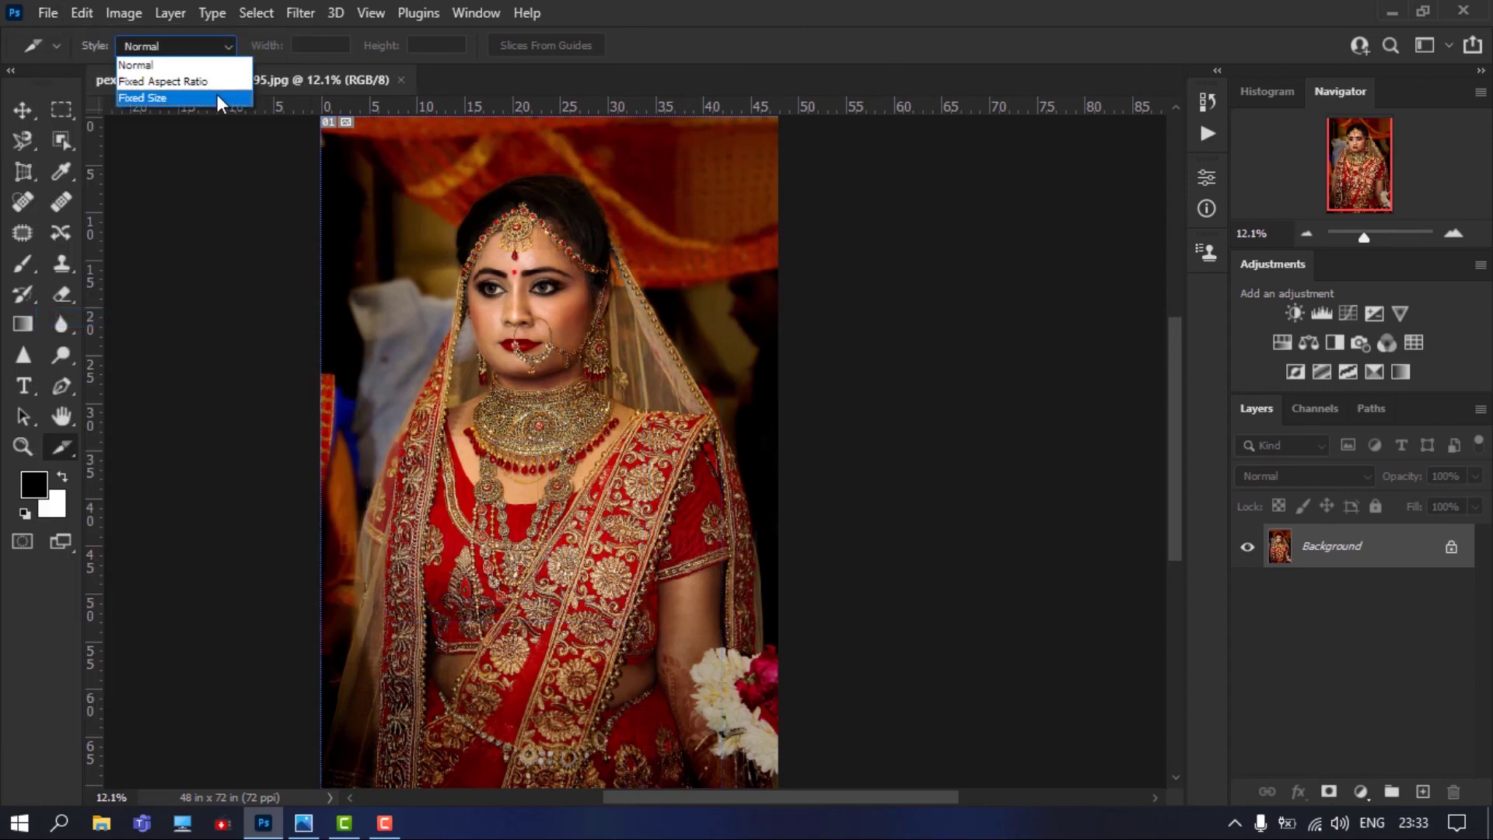
pyautogui.click(219, 82)
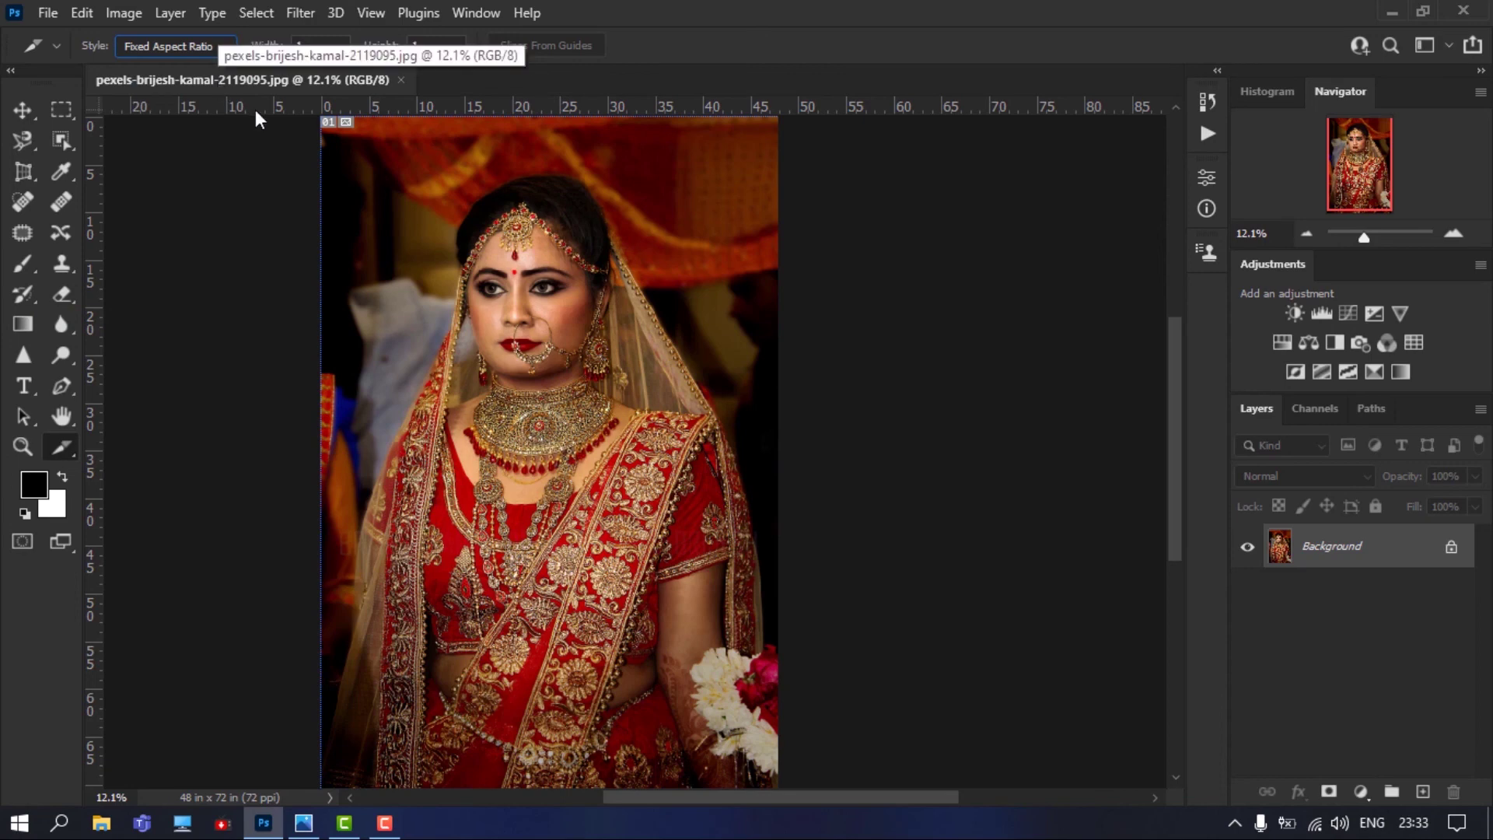
pyautogui.moveTo(429, 172); pyautogui.dragTo(673, 510)
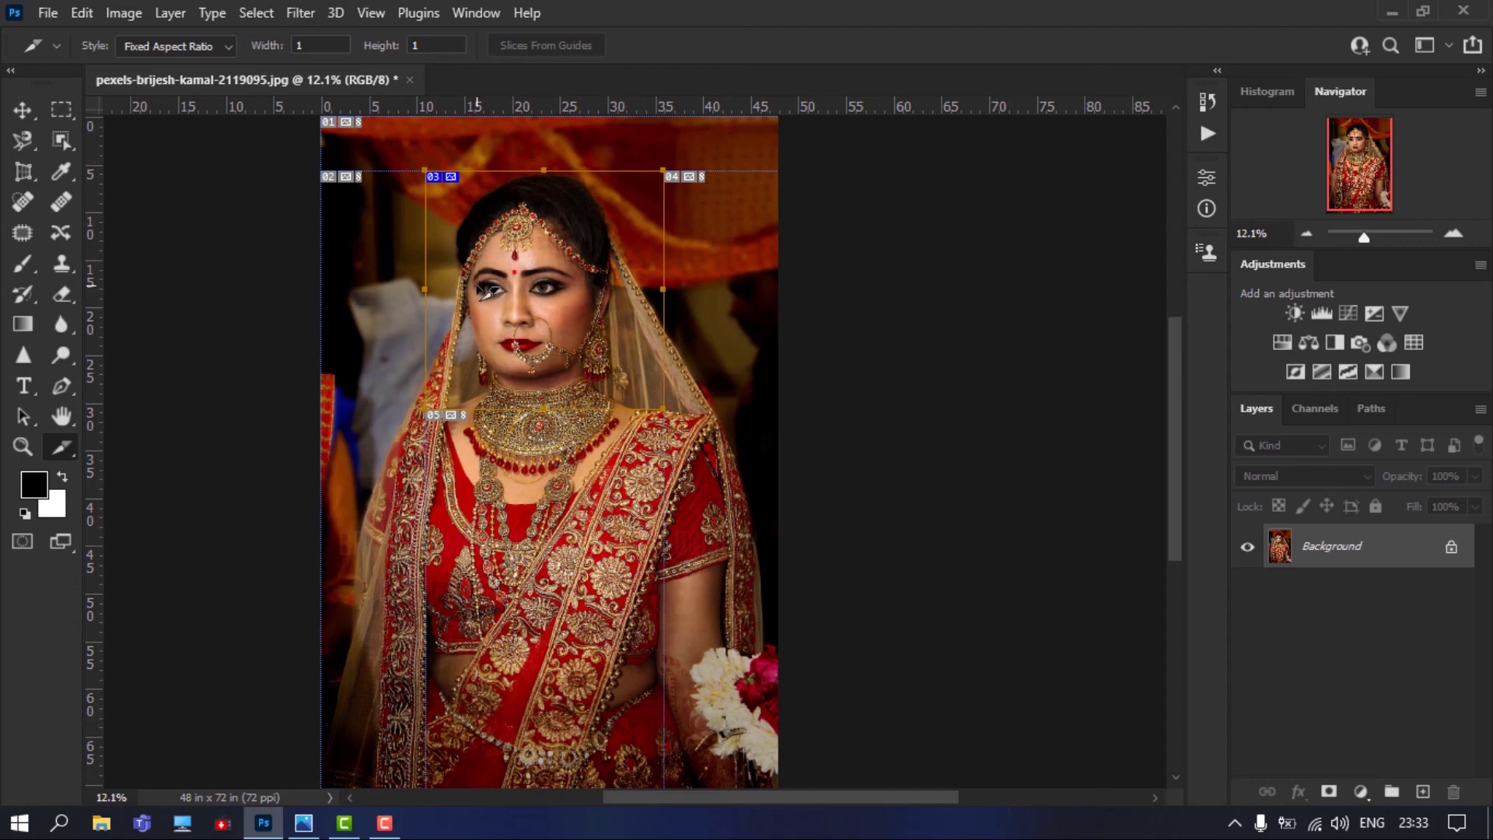
pyautogui.moveTo(1178, 399); pyautogui.dragTo(1177, 432)
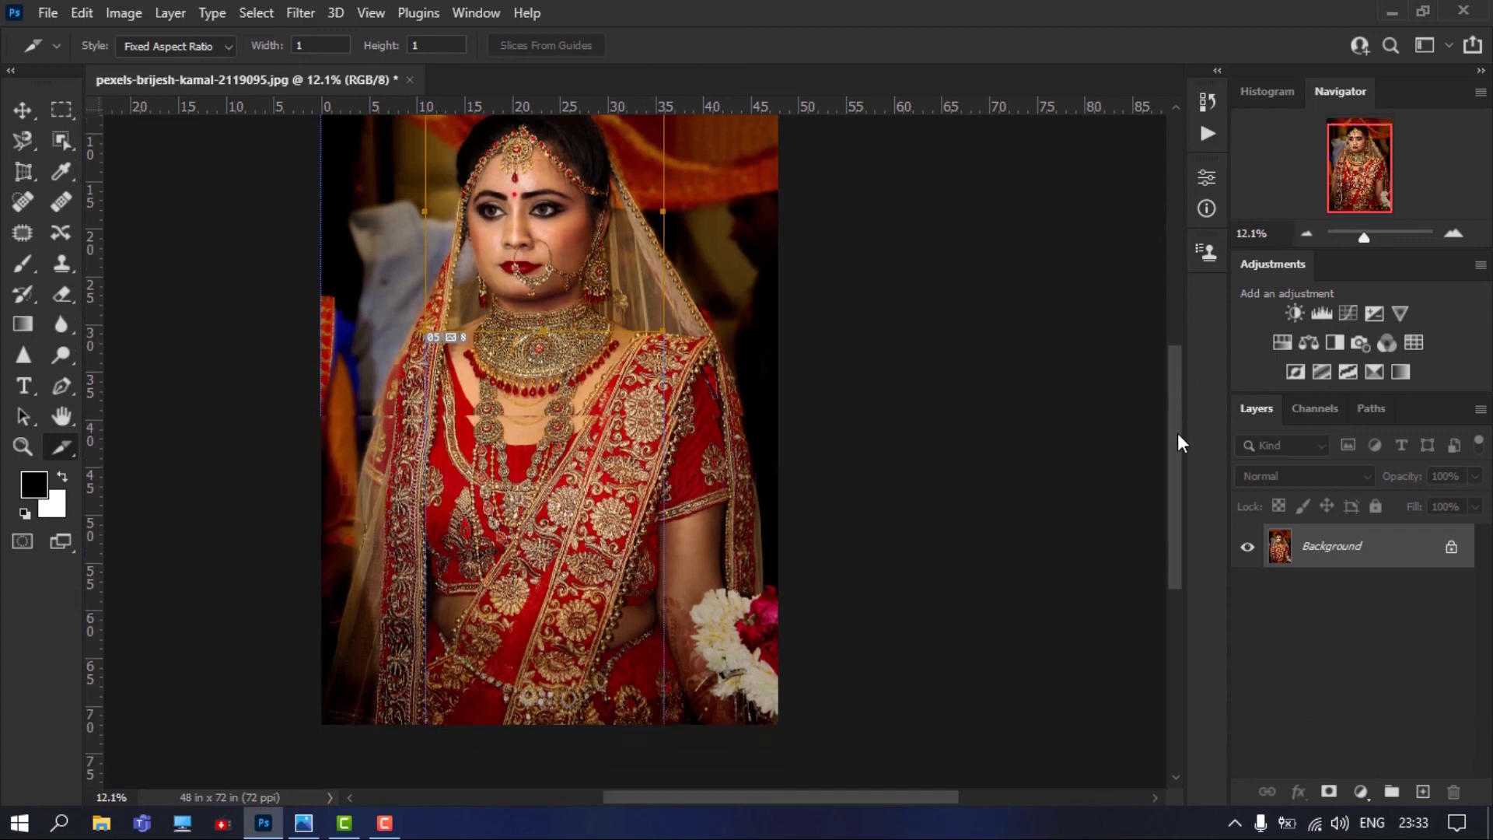
pyautogui.scroll(4, 437, 270)
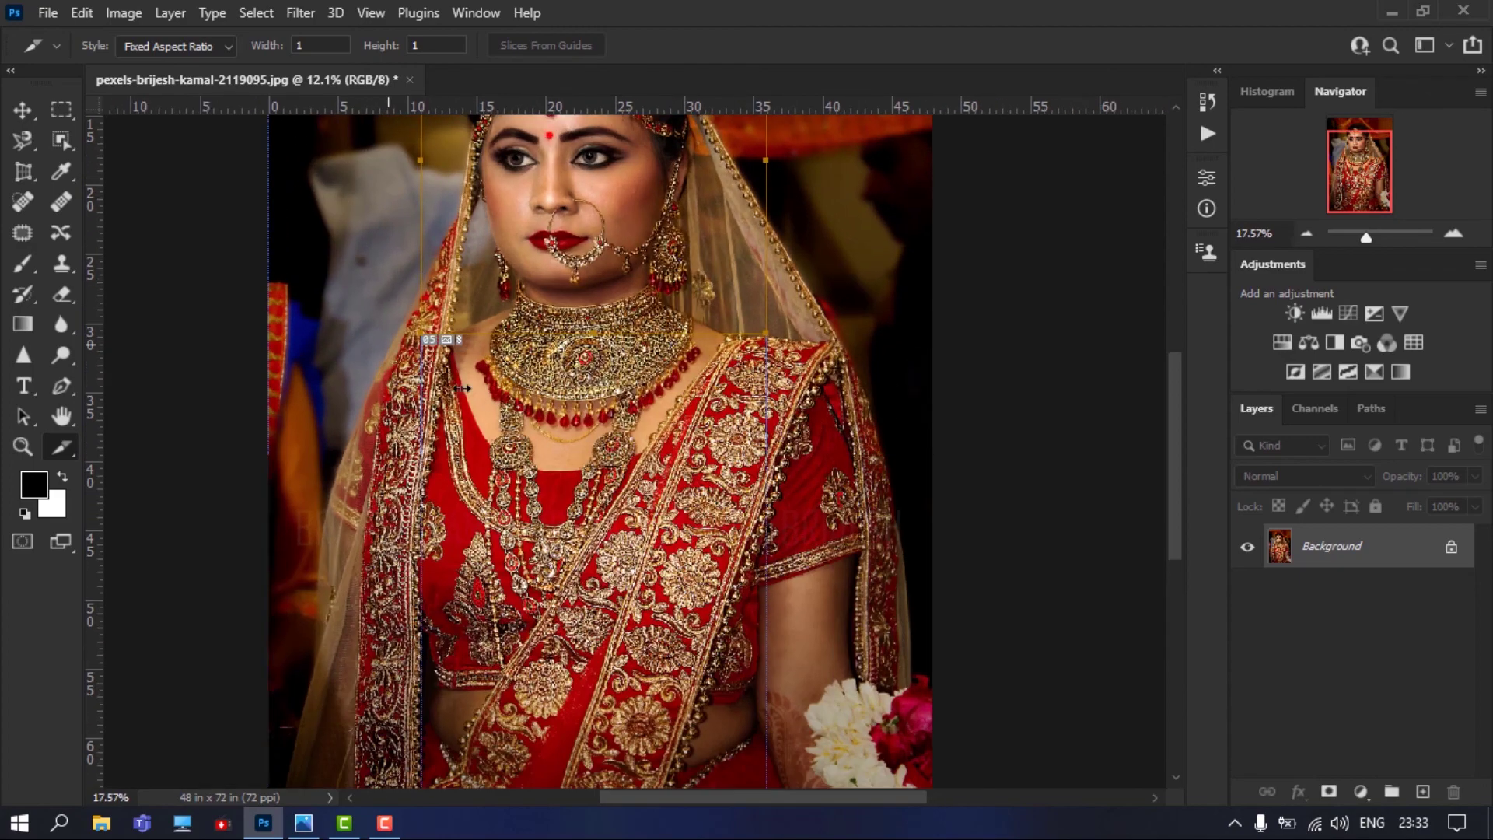
pyautogui.moveTo(1174, 512); pyautogui.dragTo(1171, 394)
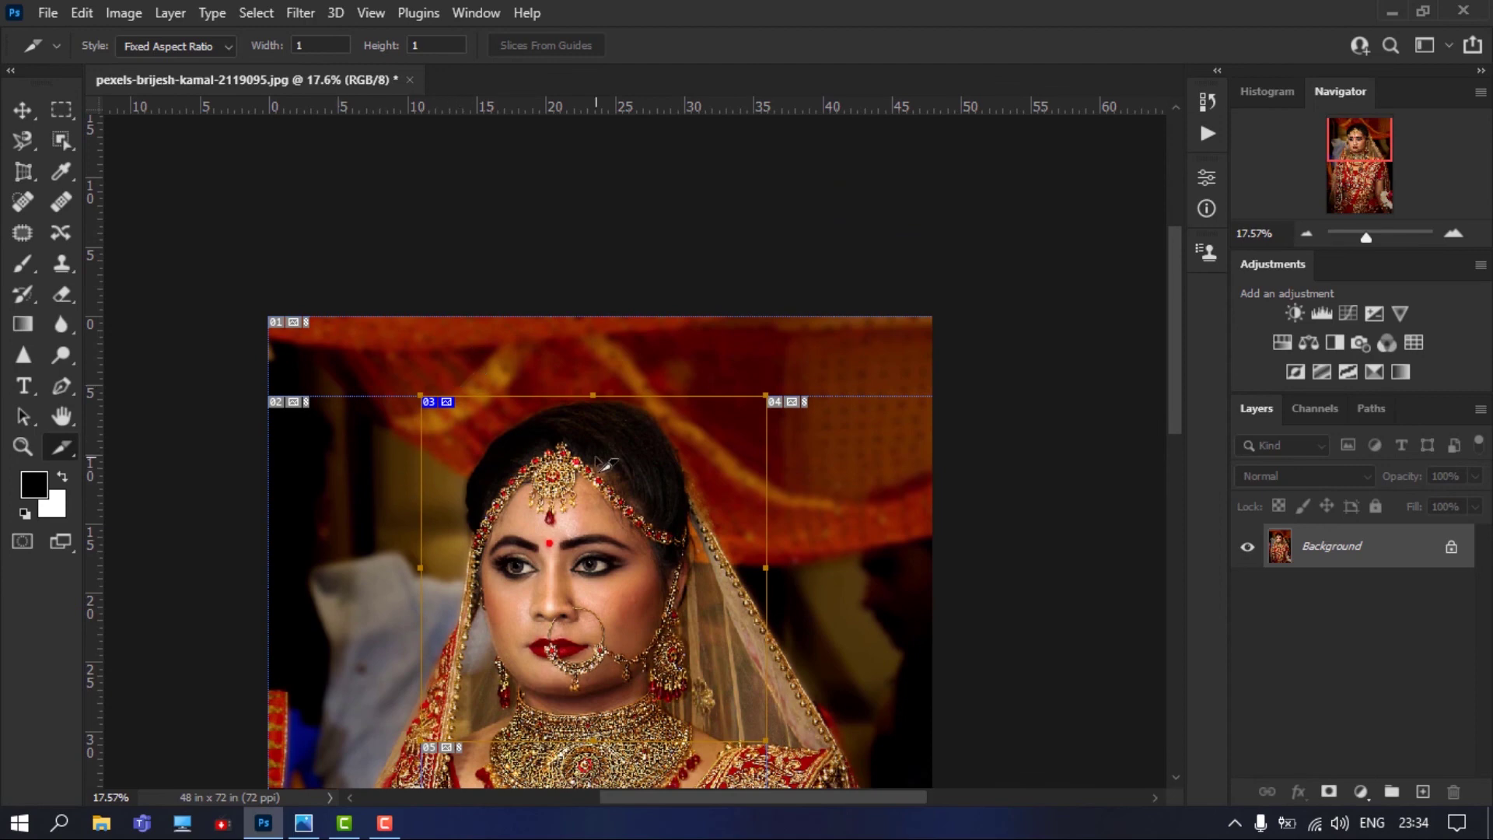
pyautogui.moveTo(1179, 319); pyautogui.dragTo(1180, 412)
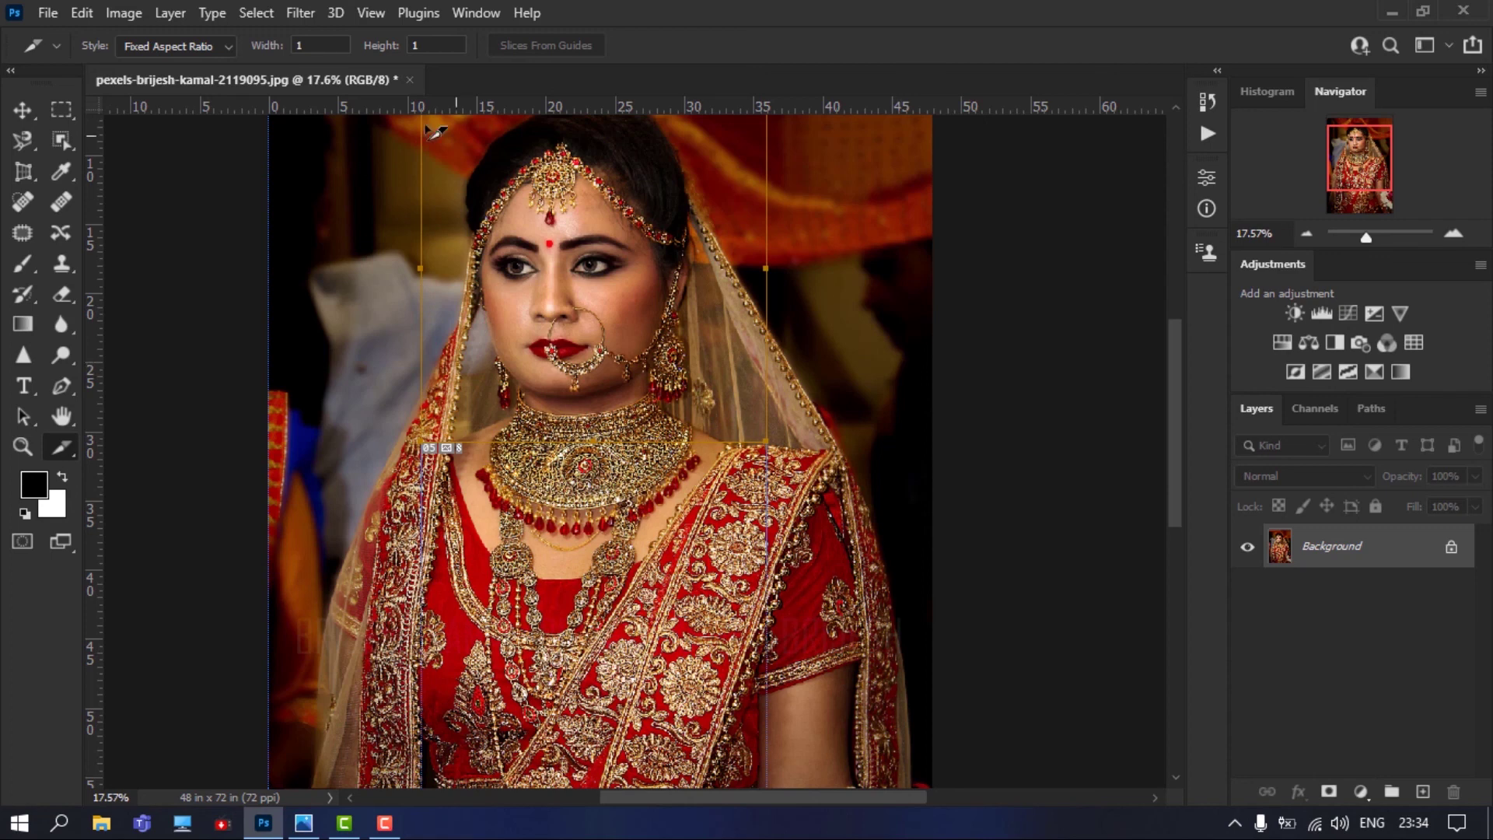
pyautogui.click(39, 20)
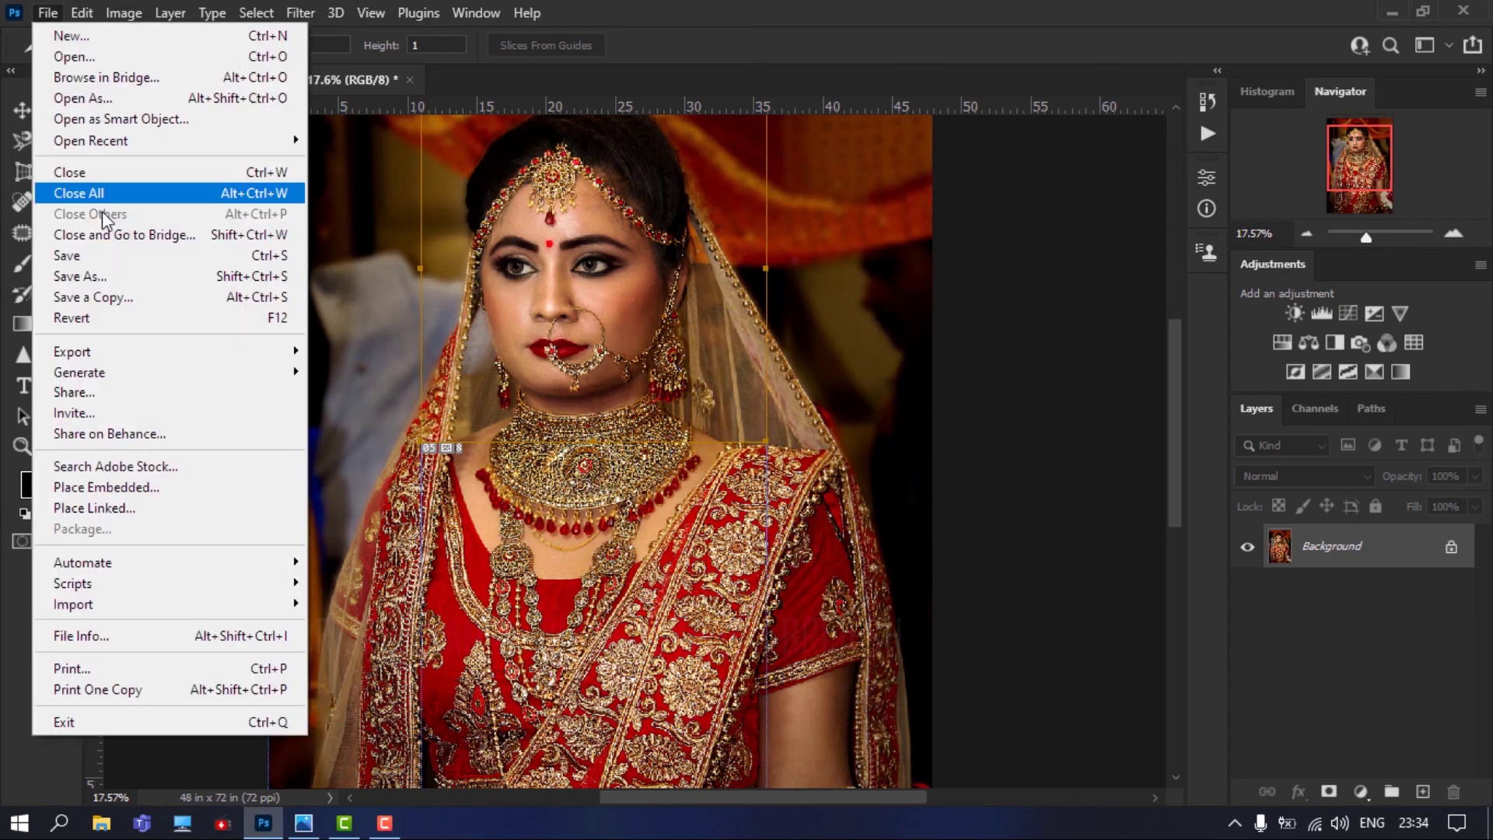
pyautogui.click(116, 313)
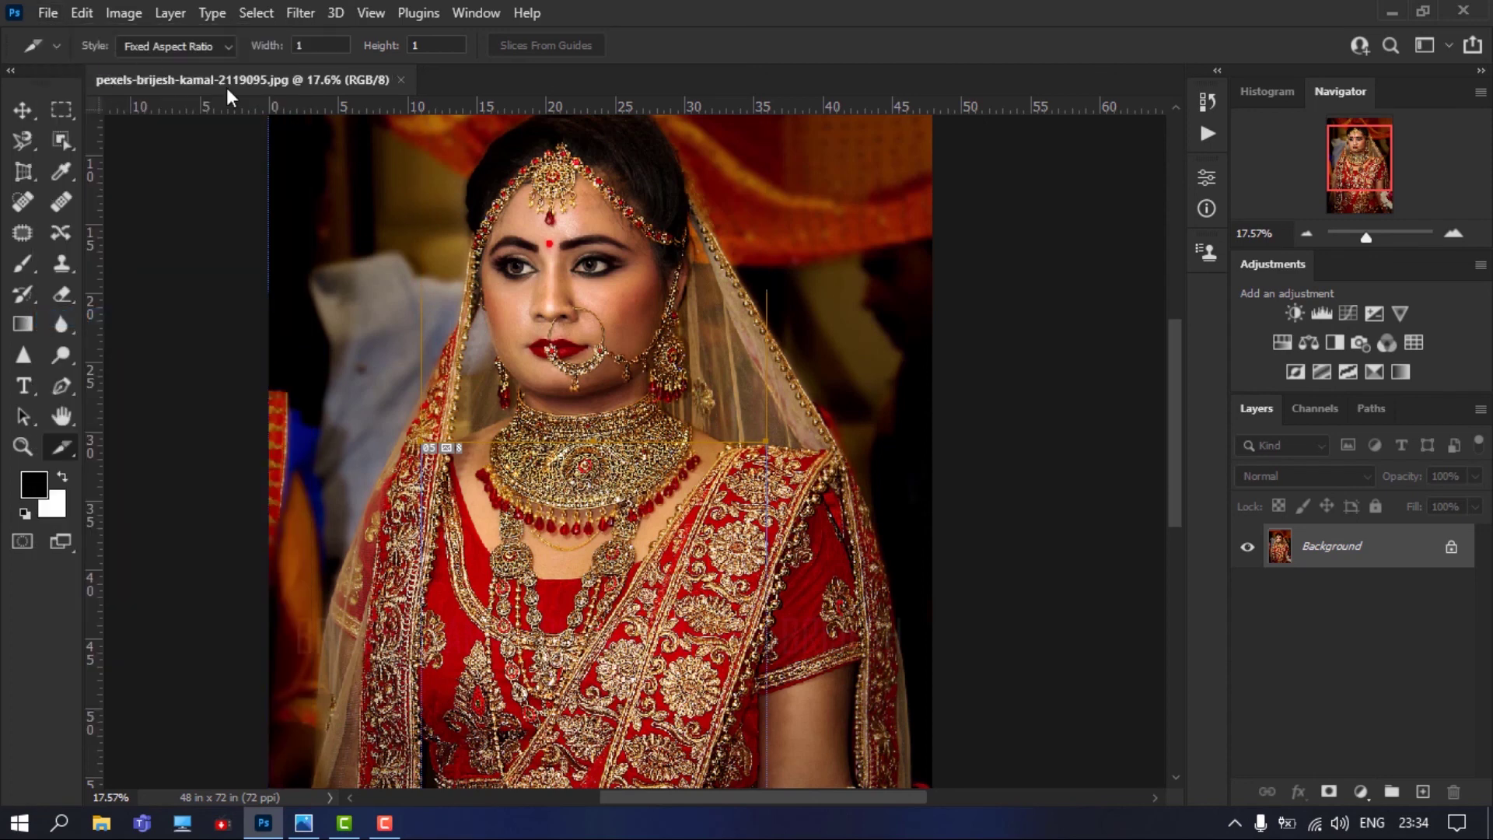
# Set the slice style to Fixed Size with a width of 200 px and a height of 200 px
pyautogui.click(204, 45)
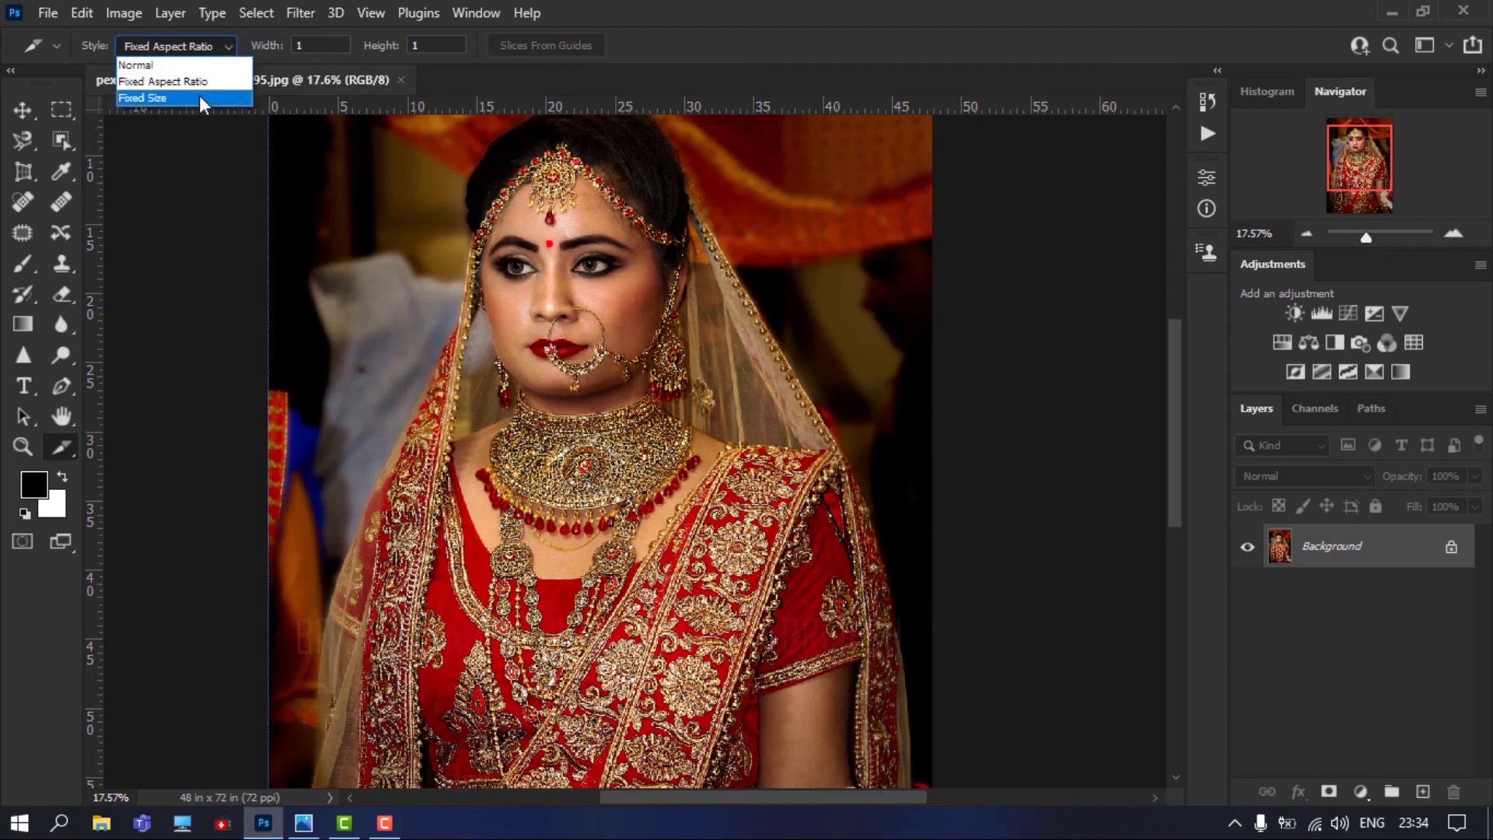
pyautogui.click(199, 95)
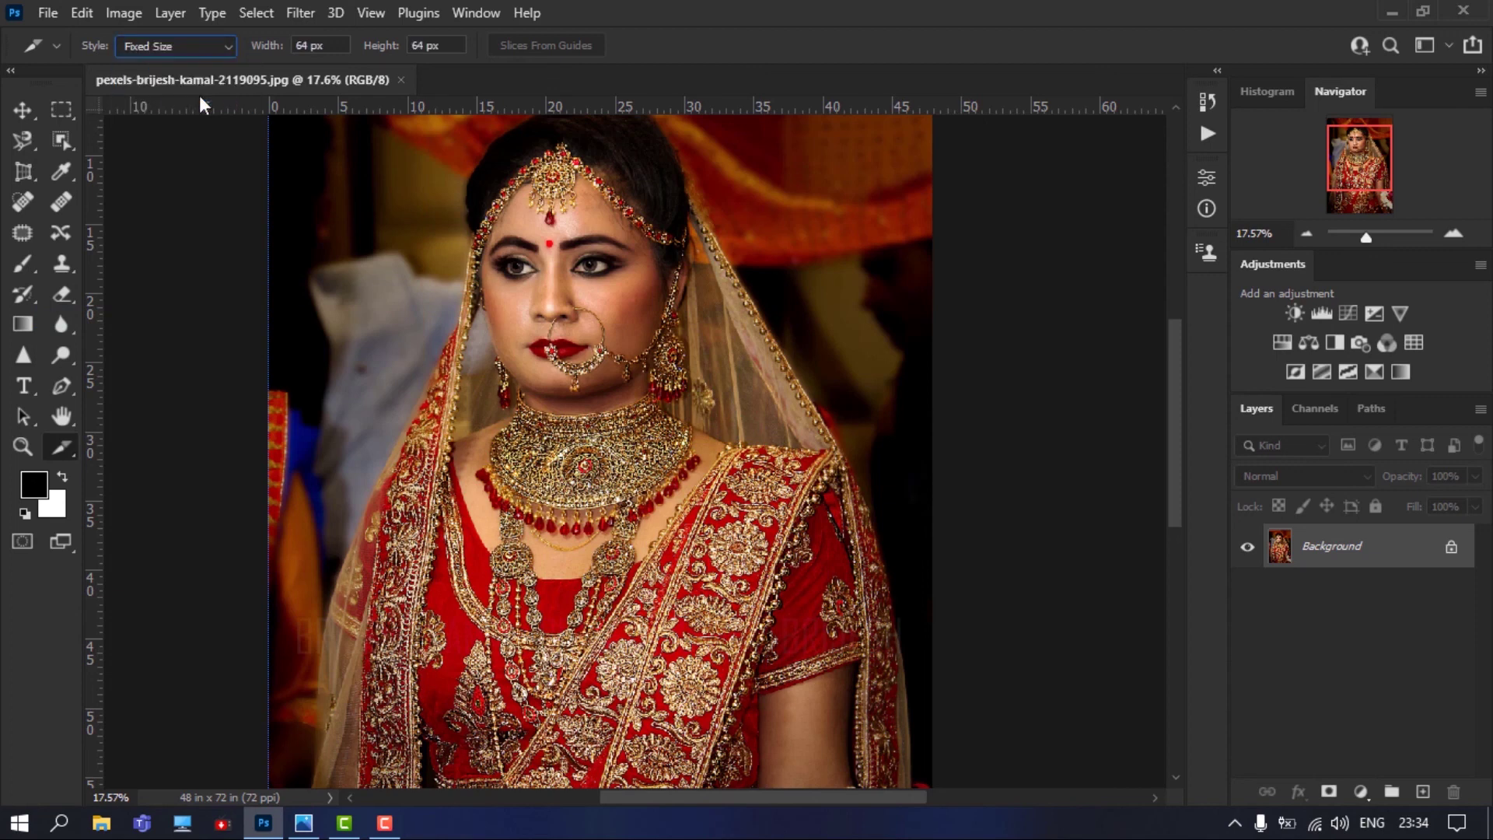
pyautogui.click(328, 50)
pyautogui.write('200')
pyautogui.press('Tab')
pyautogui.write('200')
# Place six 200 × 200 px fixed-size slices at scattered spots over the bride's face, necklace, veil and the background
pyautogui.click(376, 172)
pyautogui.click(545, 241)
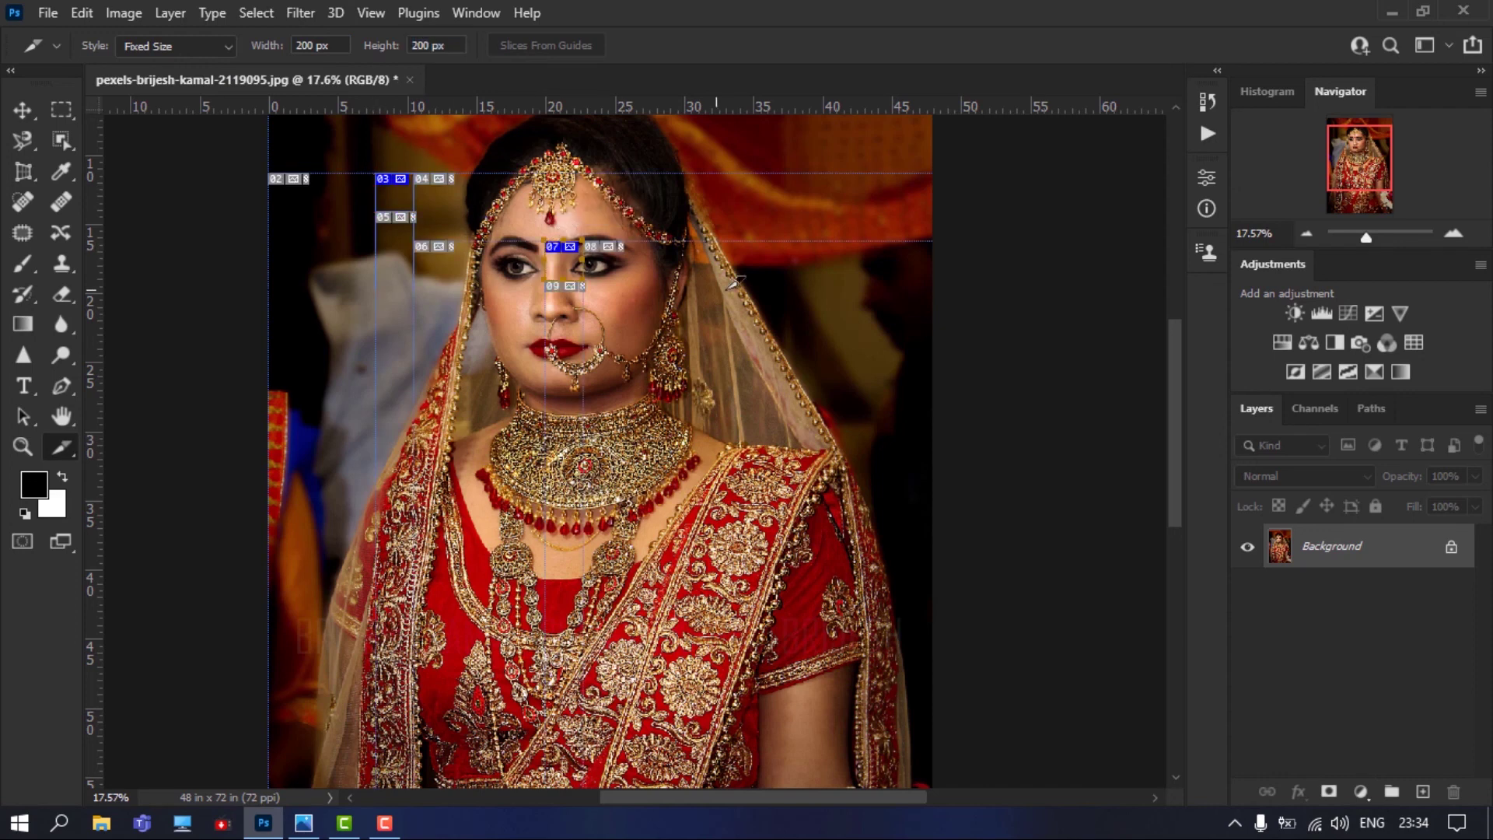
pyautogui.click(751, 290)
pyautogui.click(837, 361)
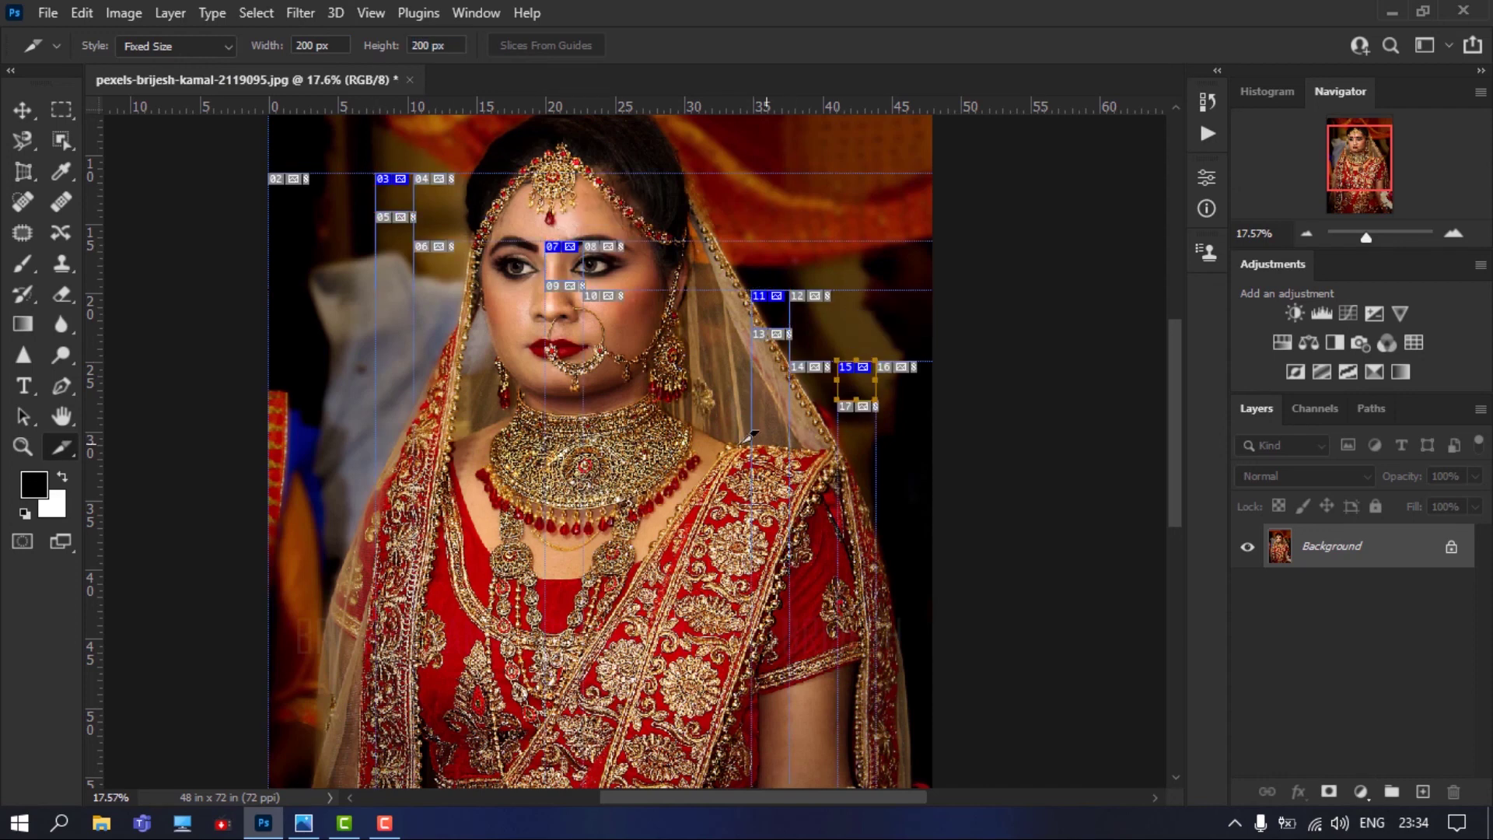
pyautogui.click(649, 428)
pyautogui.click(795, 202)
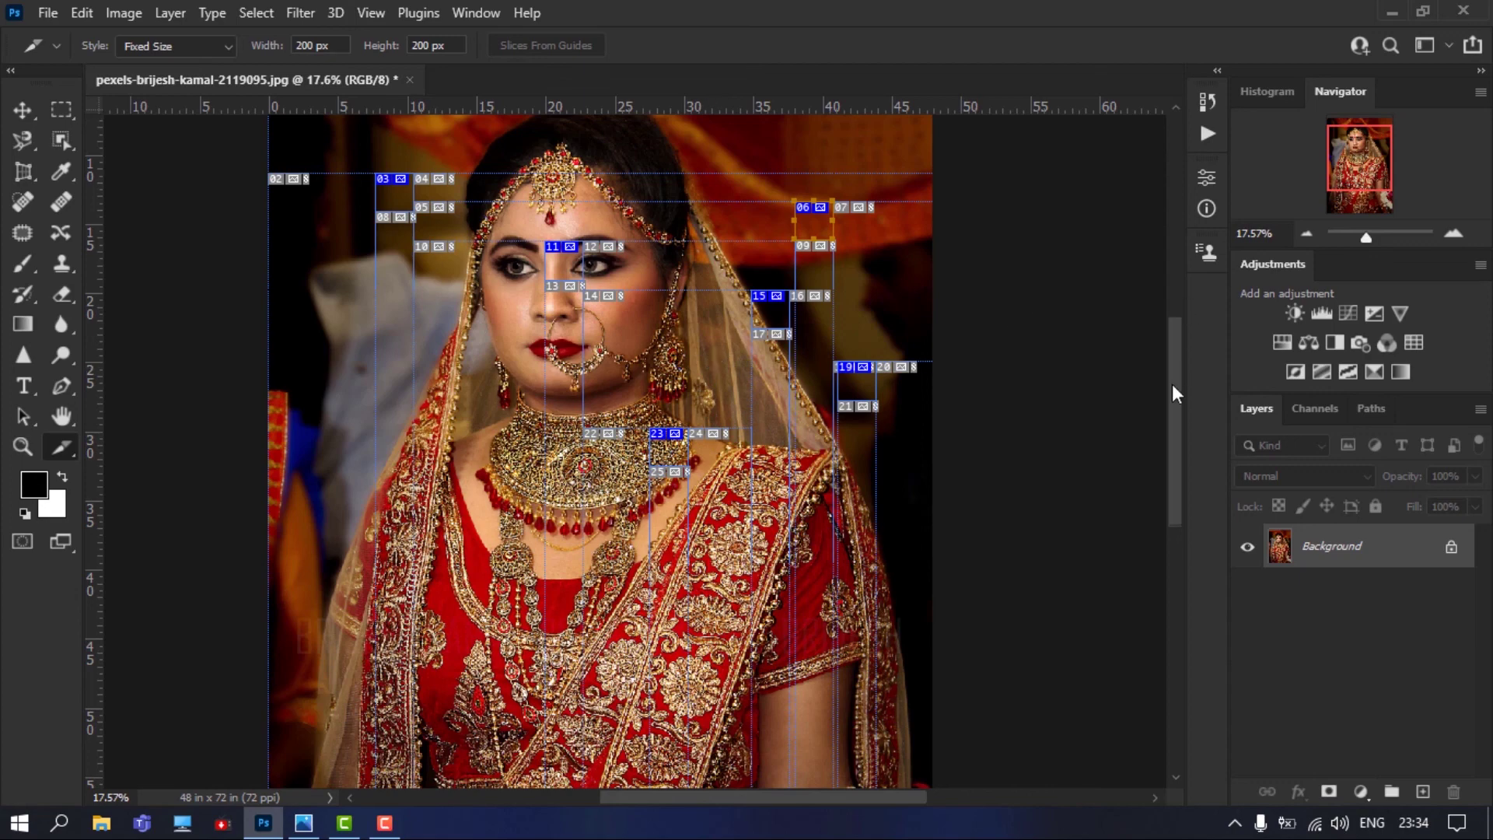
pyautogui.moveTo(1174, 387)
pyautogui.mouseDown()
pyautogui.moveTo(1176, 347)
pyautogui.moveTo(1167, 366)
pyautogui.mouseUp()
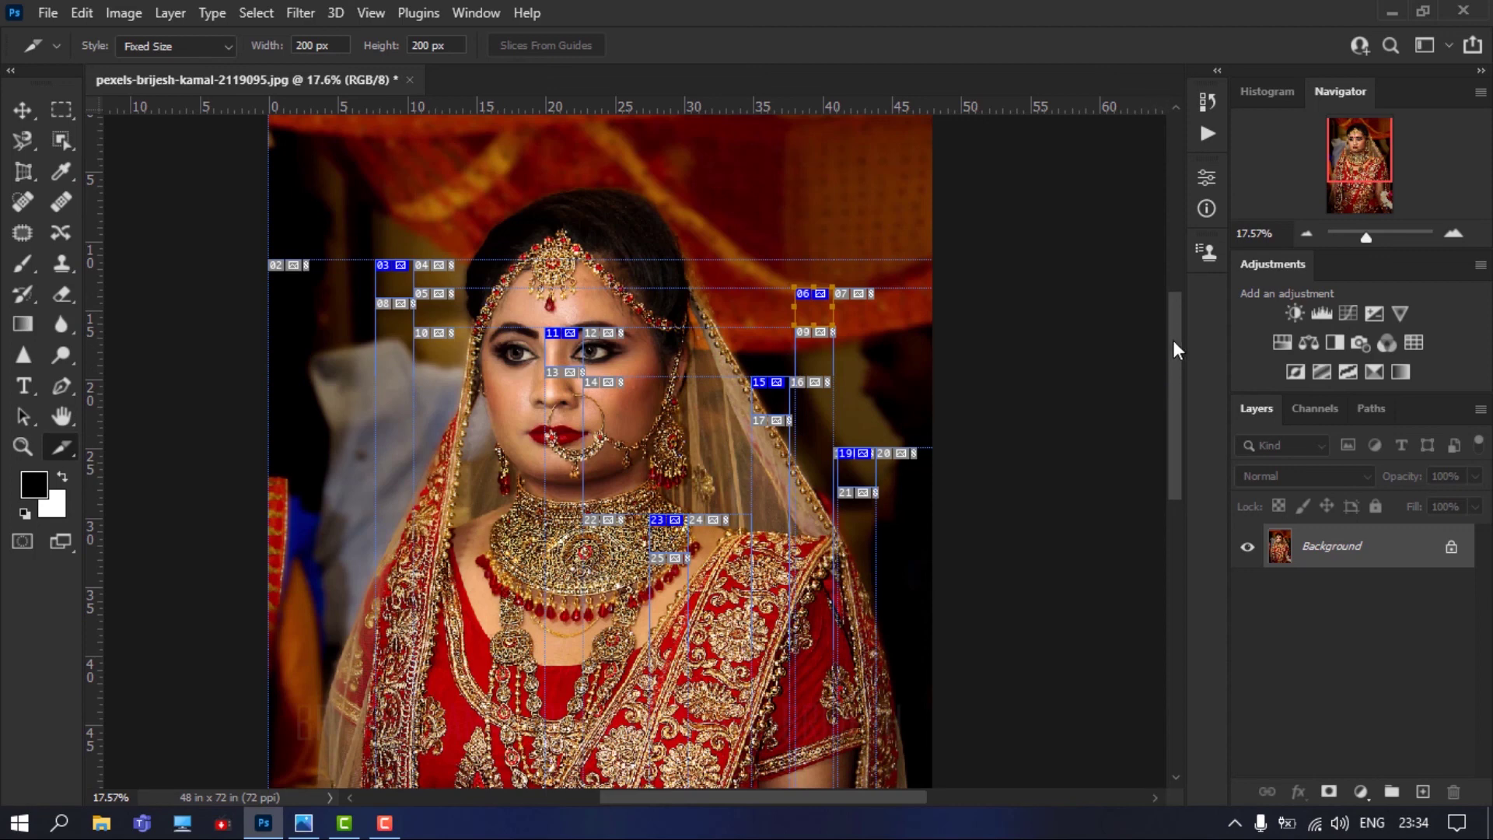
pyautogui.moveTo(1173, 352); pyautogui.dragTo(1172, 378)
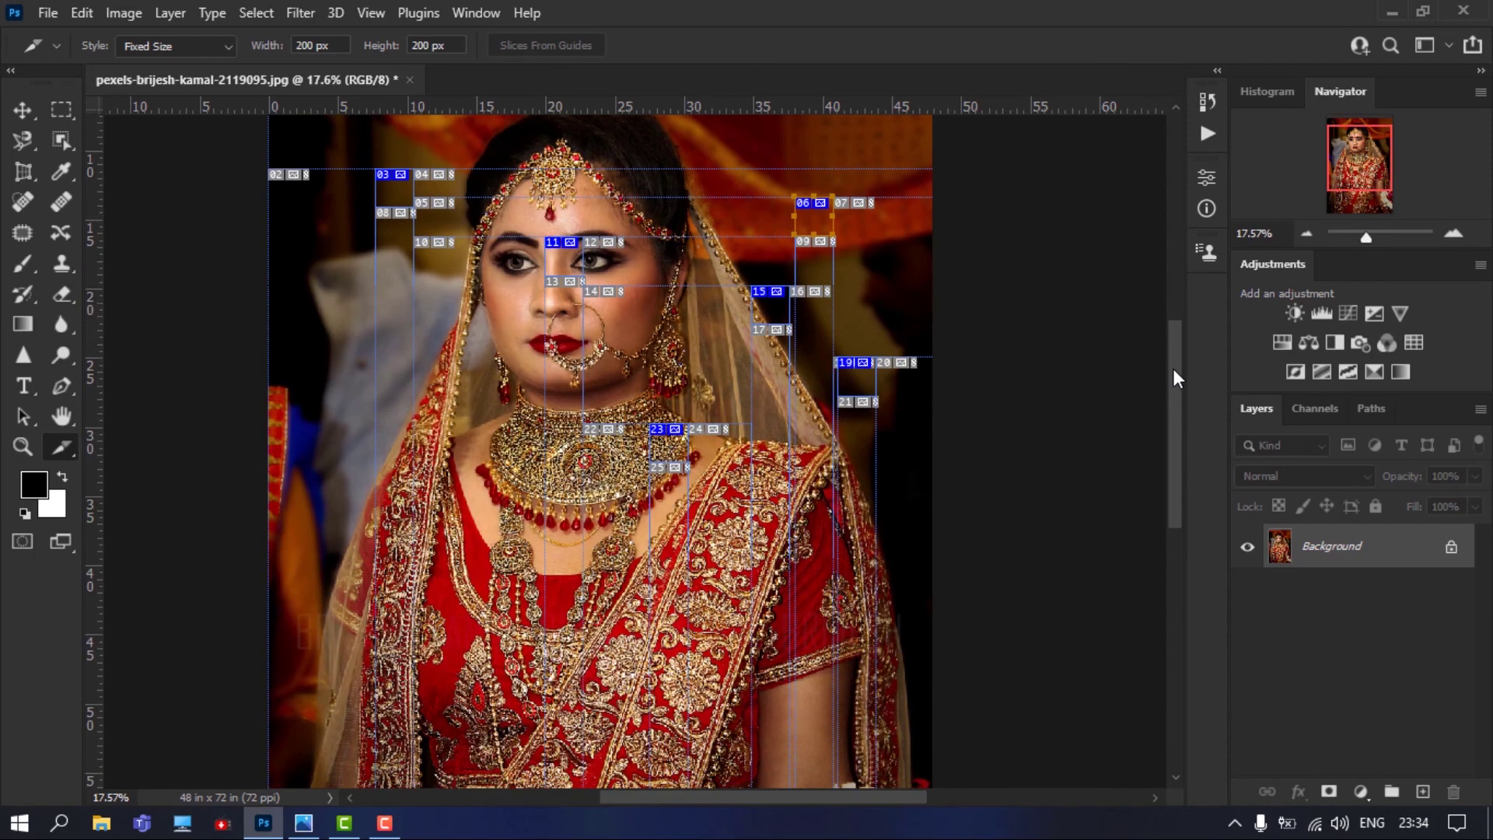